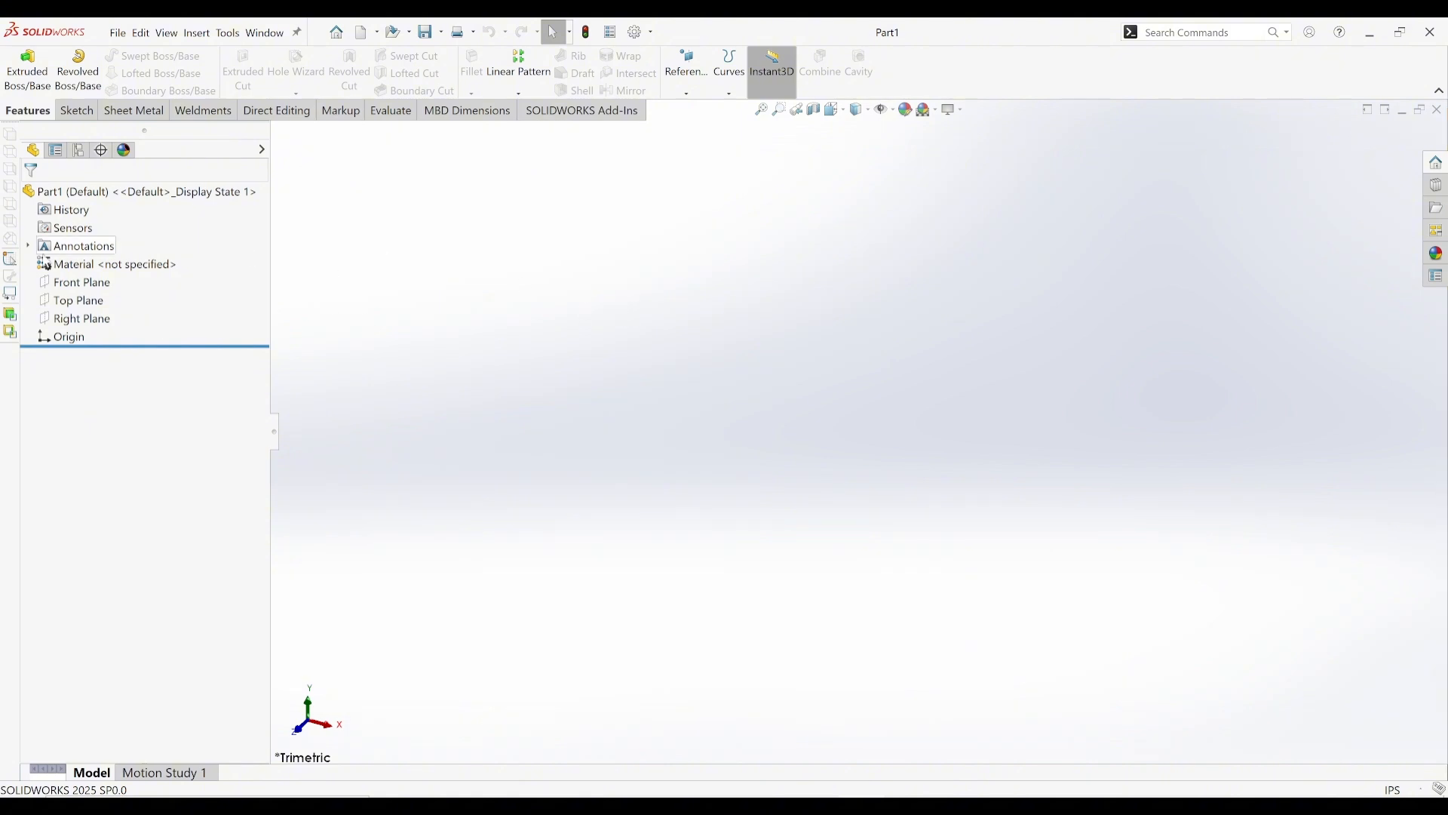
- On the Front Plane, sketch a horizontal line about 4.13 in long from the origin toward negative X, a downward arc and a slanted line
click(82, 283)
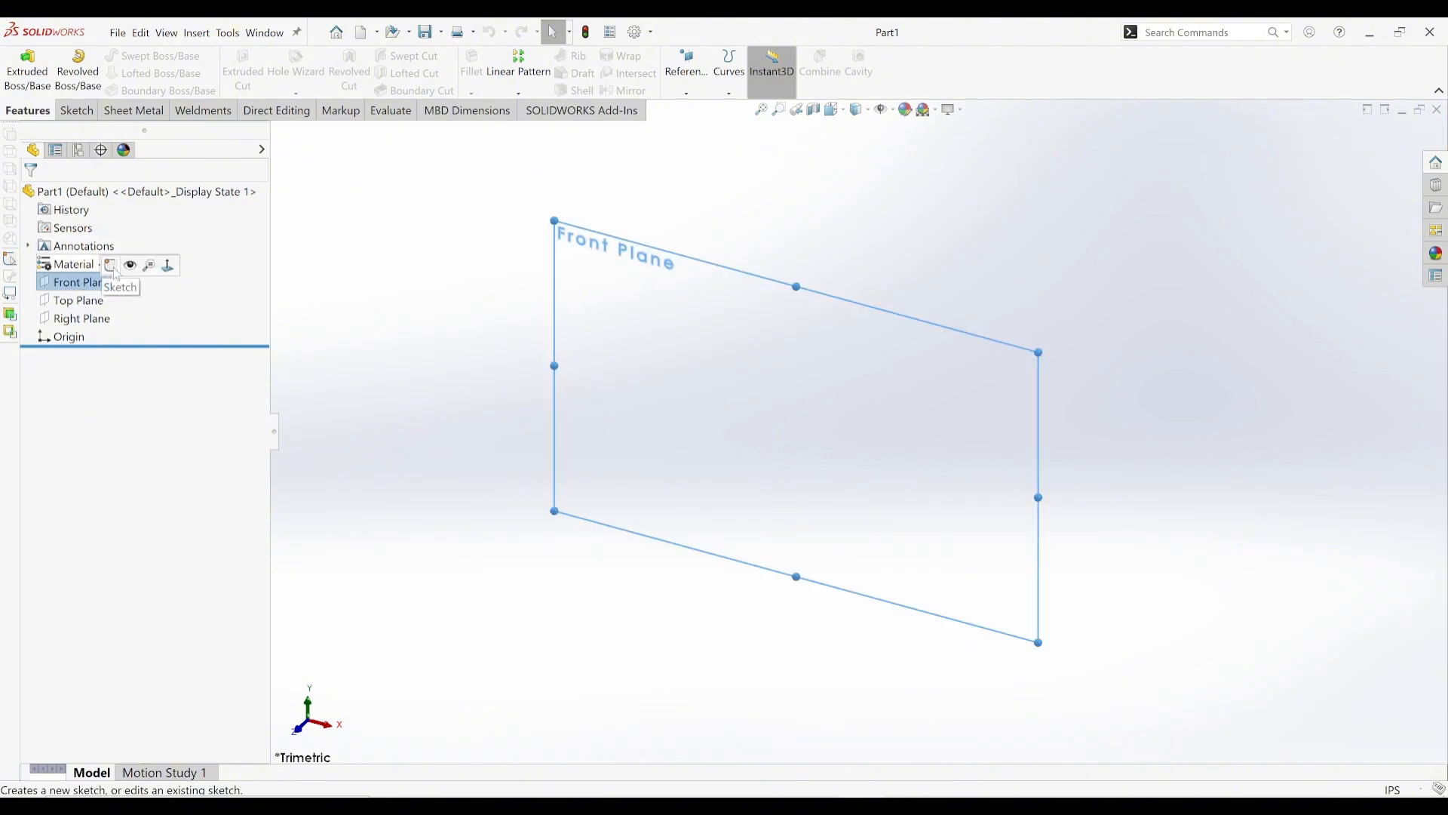
click(115, 273)
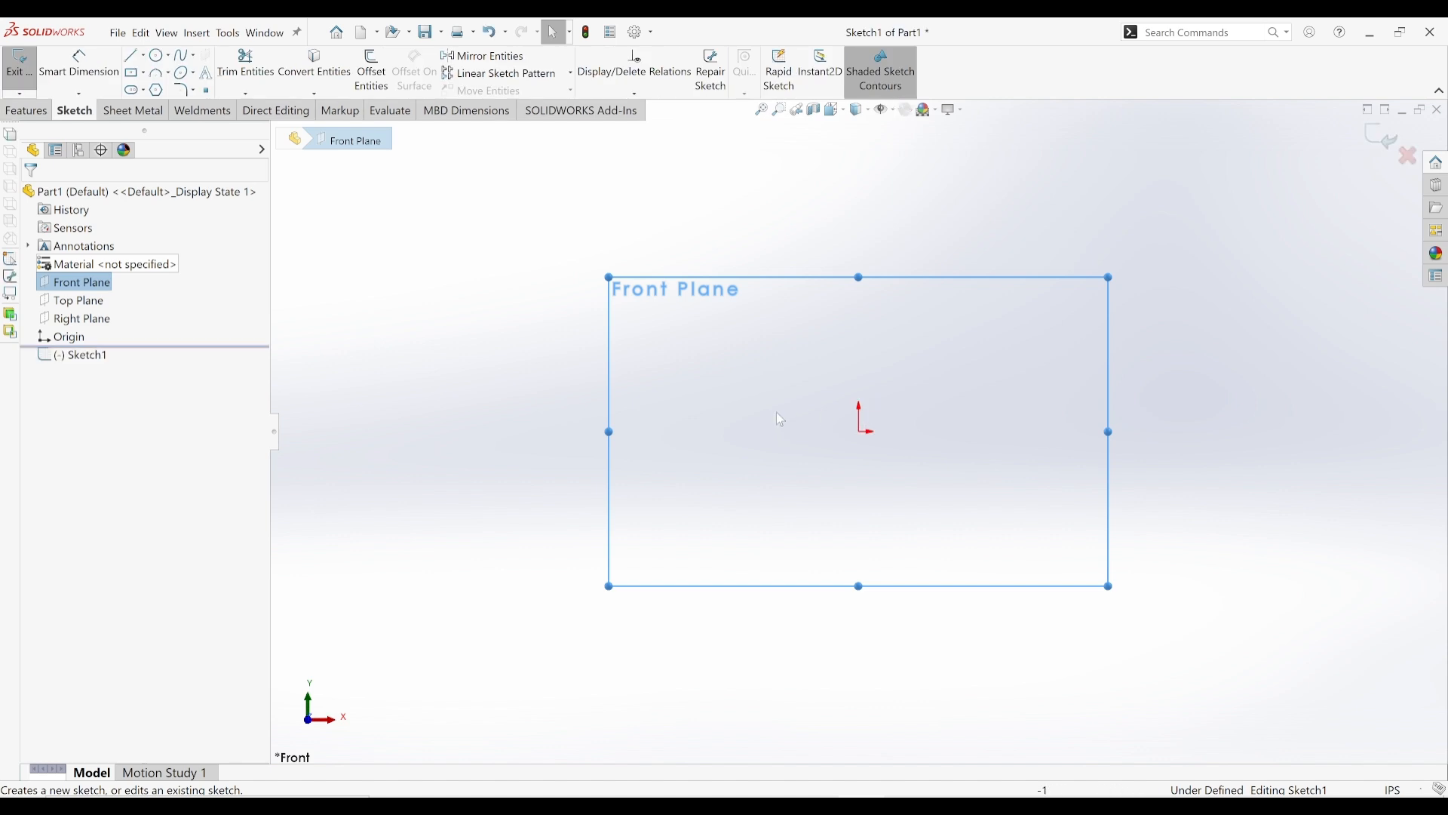
key(l)
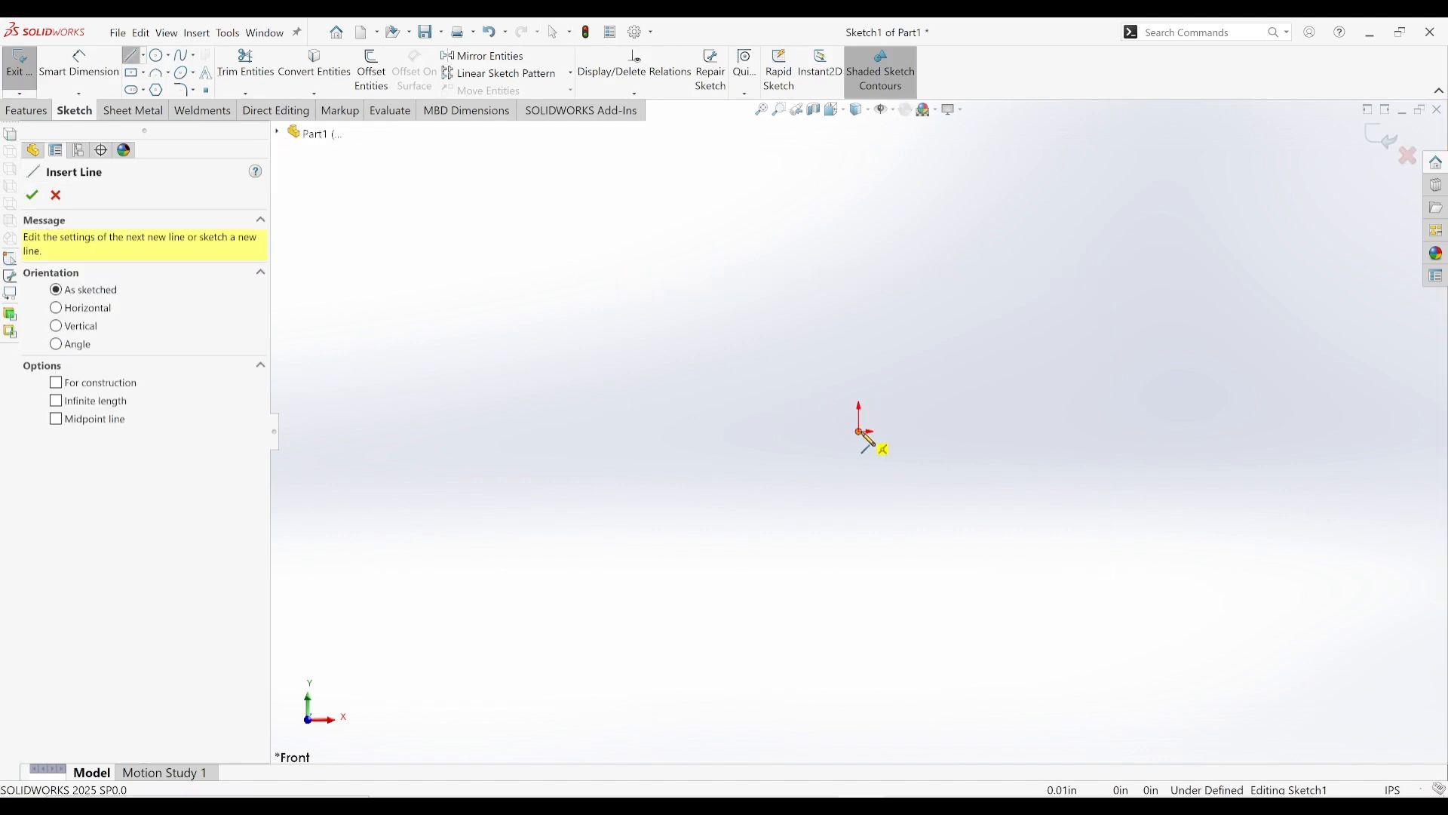
click(860, 432)
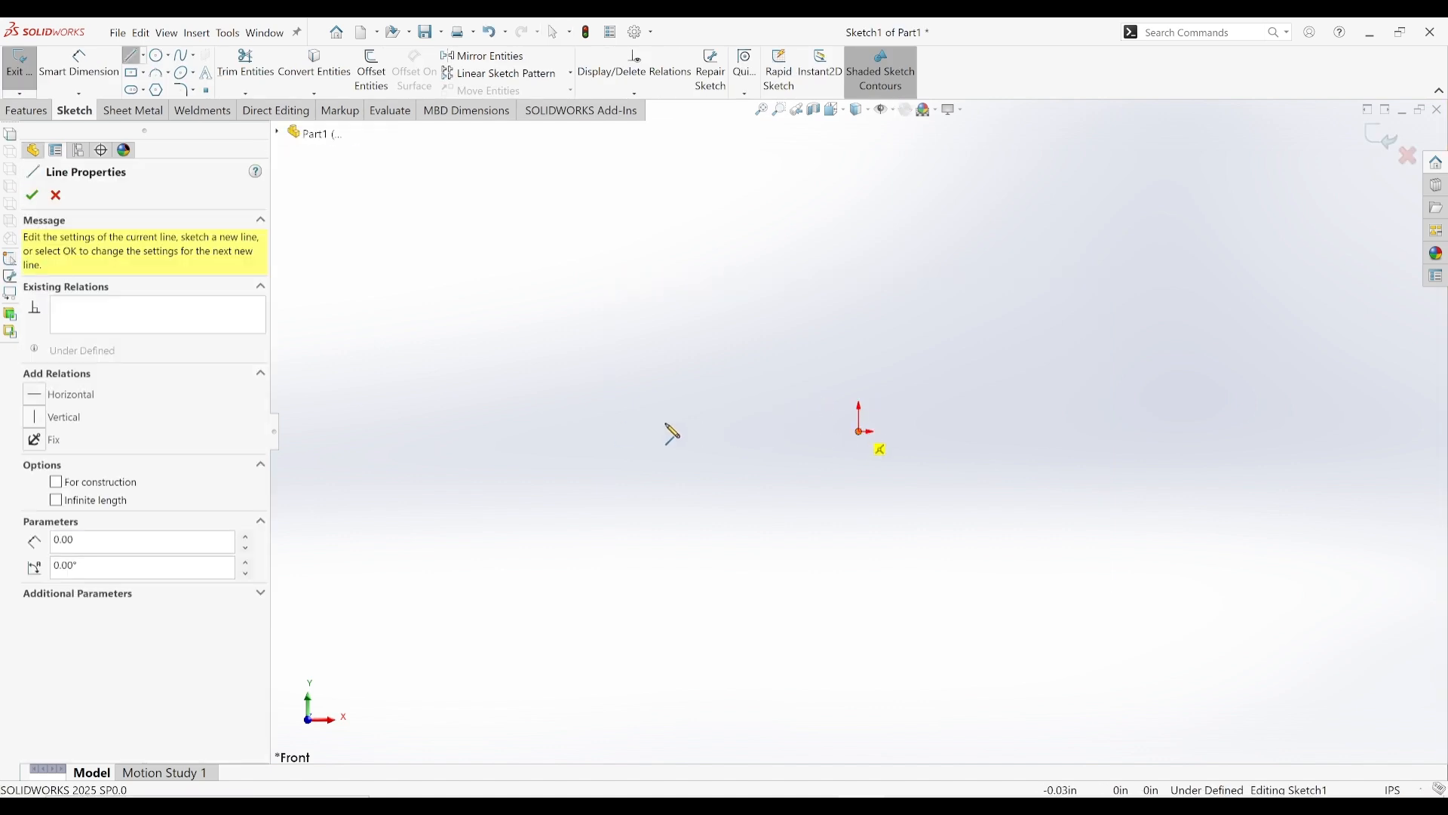
click(567, 453)
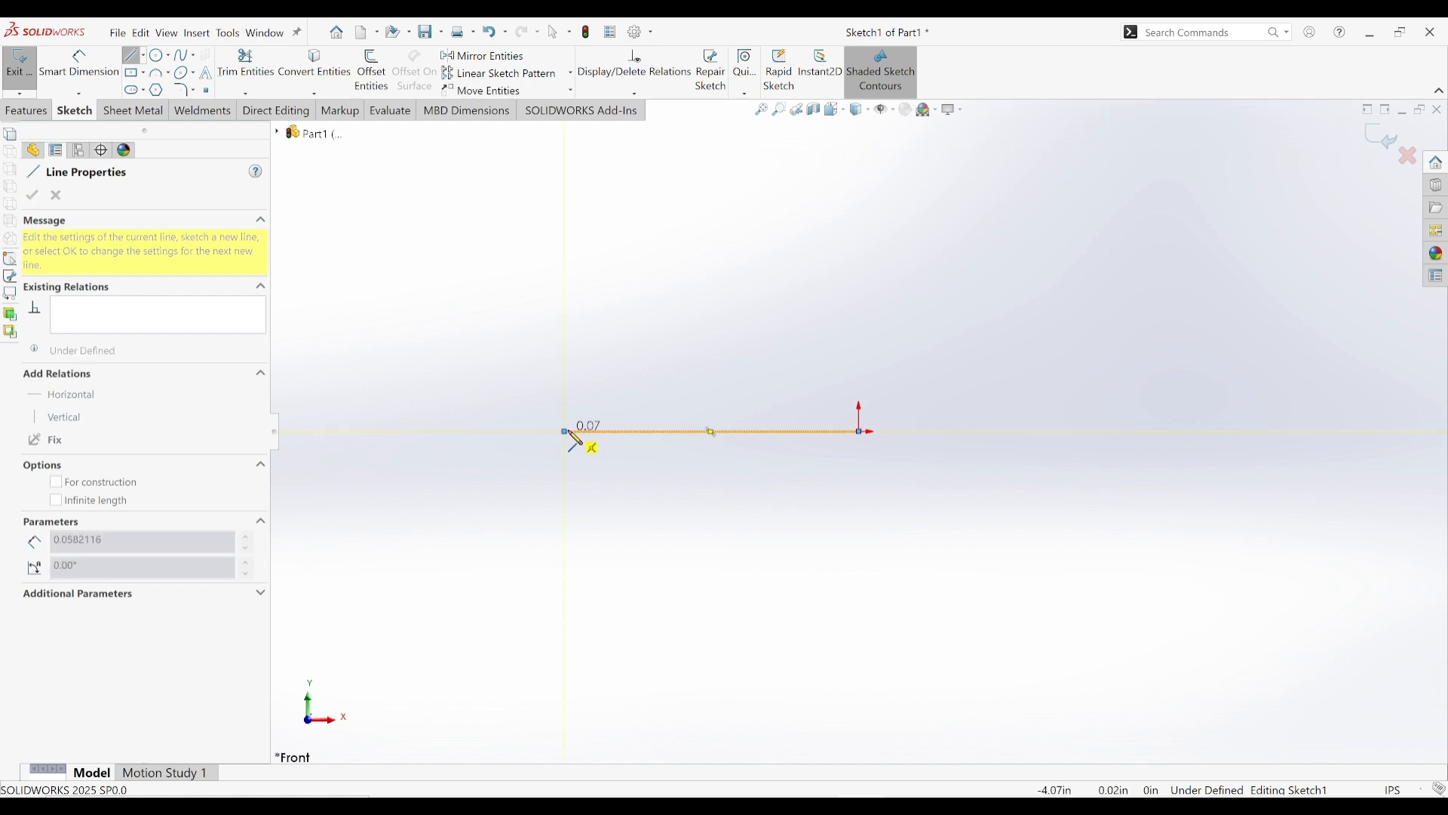
click(527, 467)
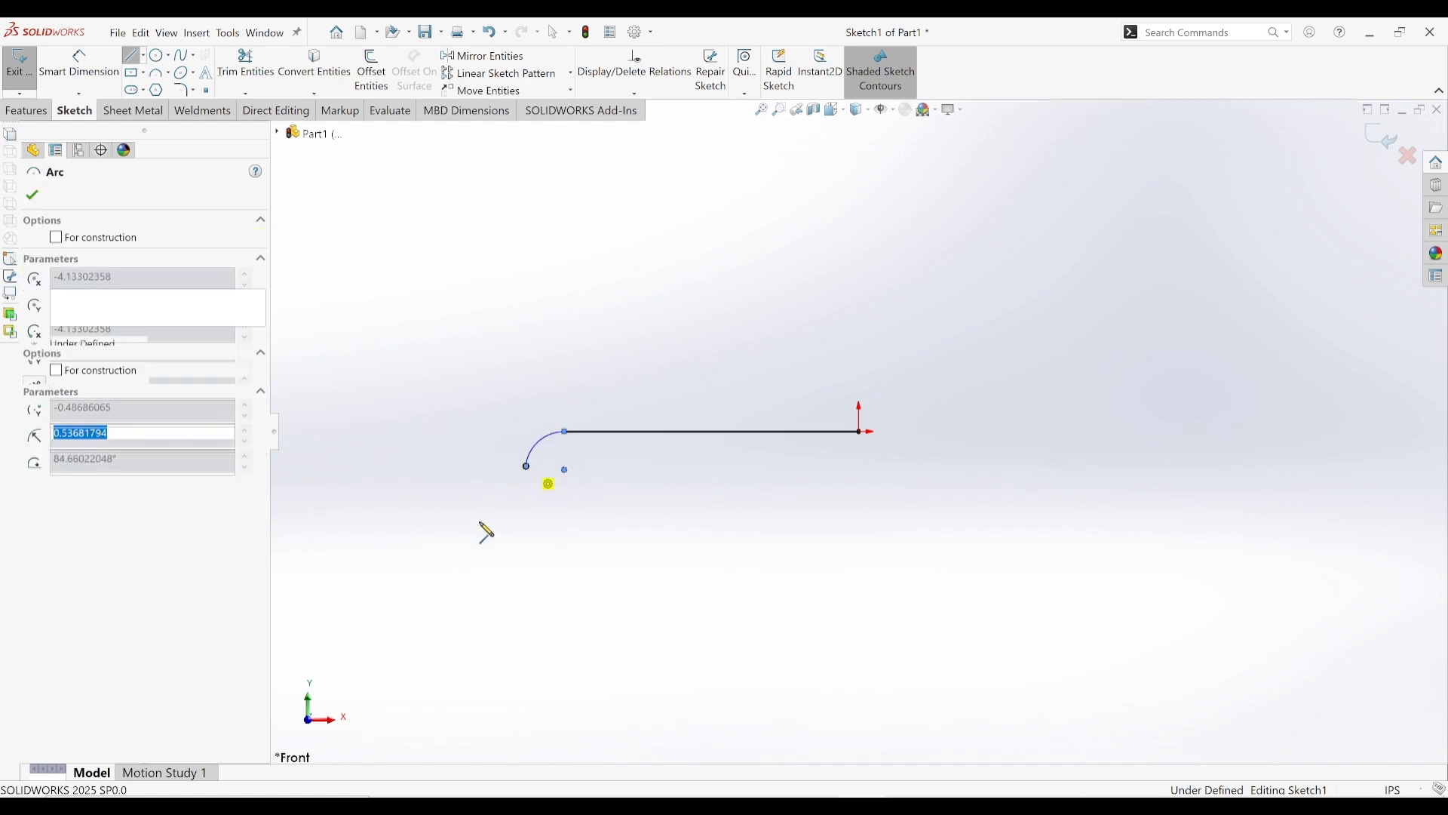
click(453, 622)
key(Escape)
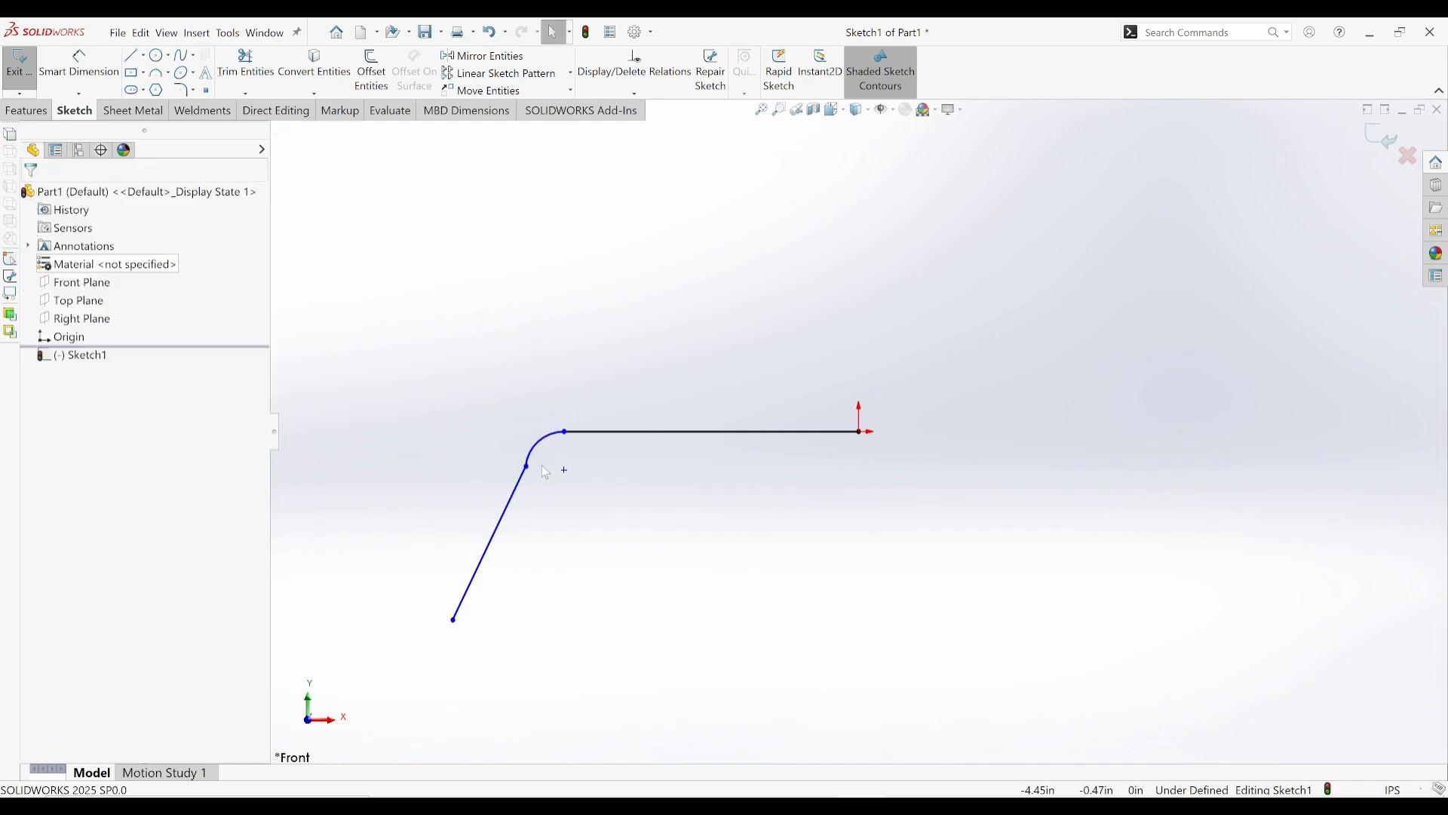
- Make the arc and the slanted line tangent and finish the path sketch
drag(541, 479, 492, 442)
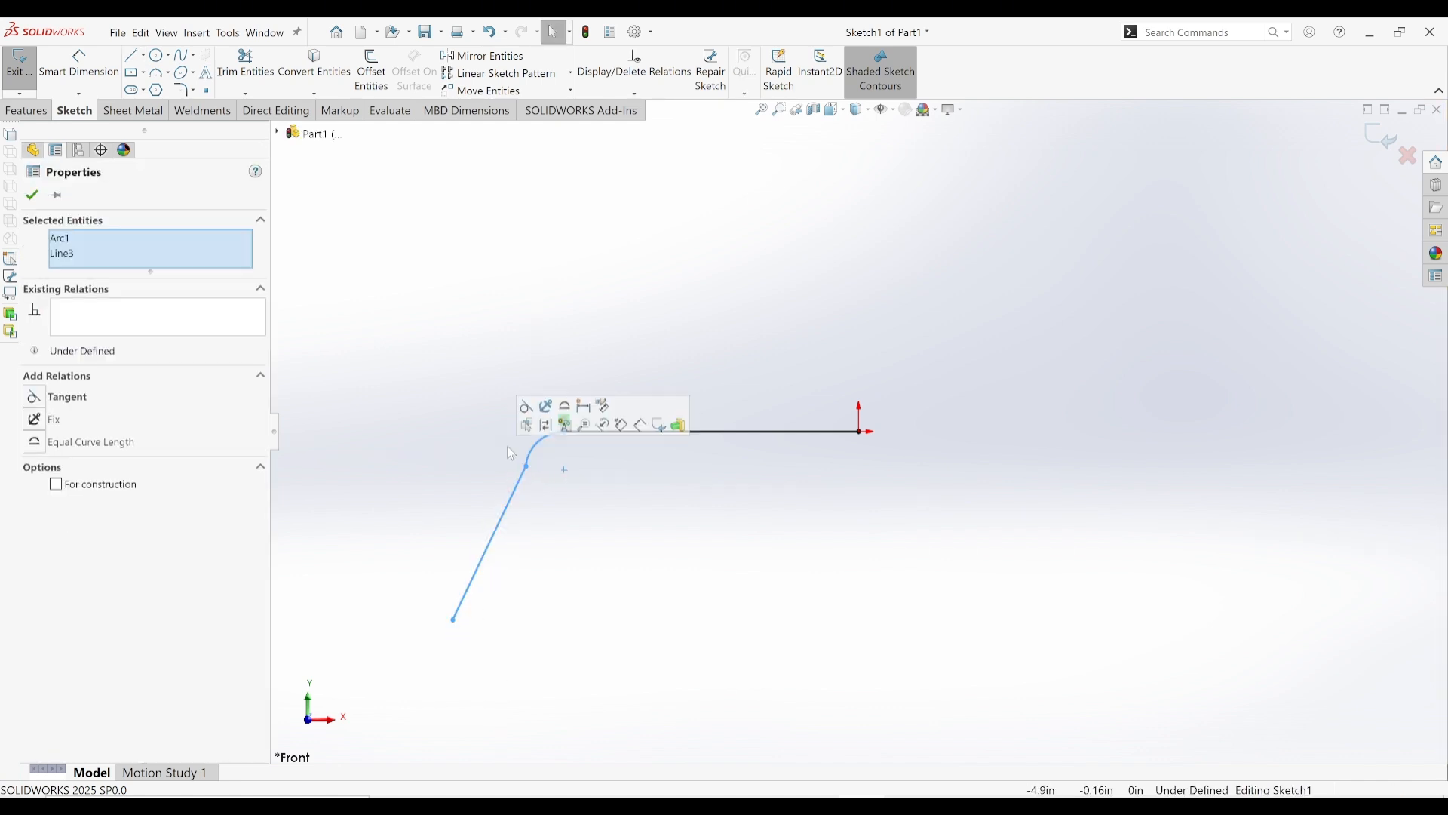
click(531, 412)
click(636, 332)
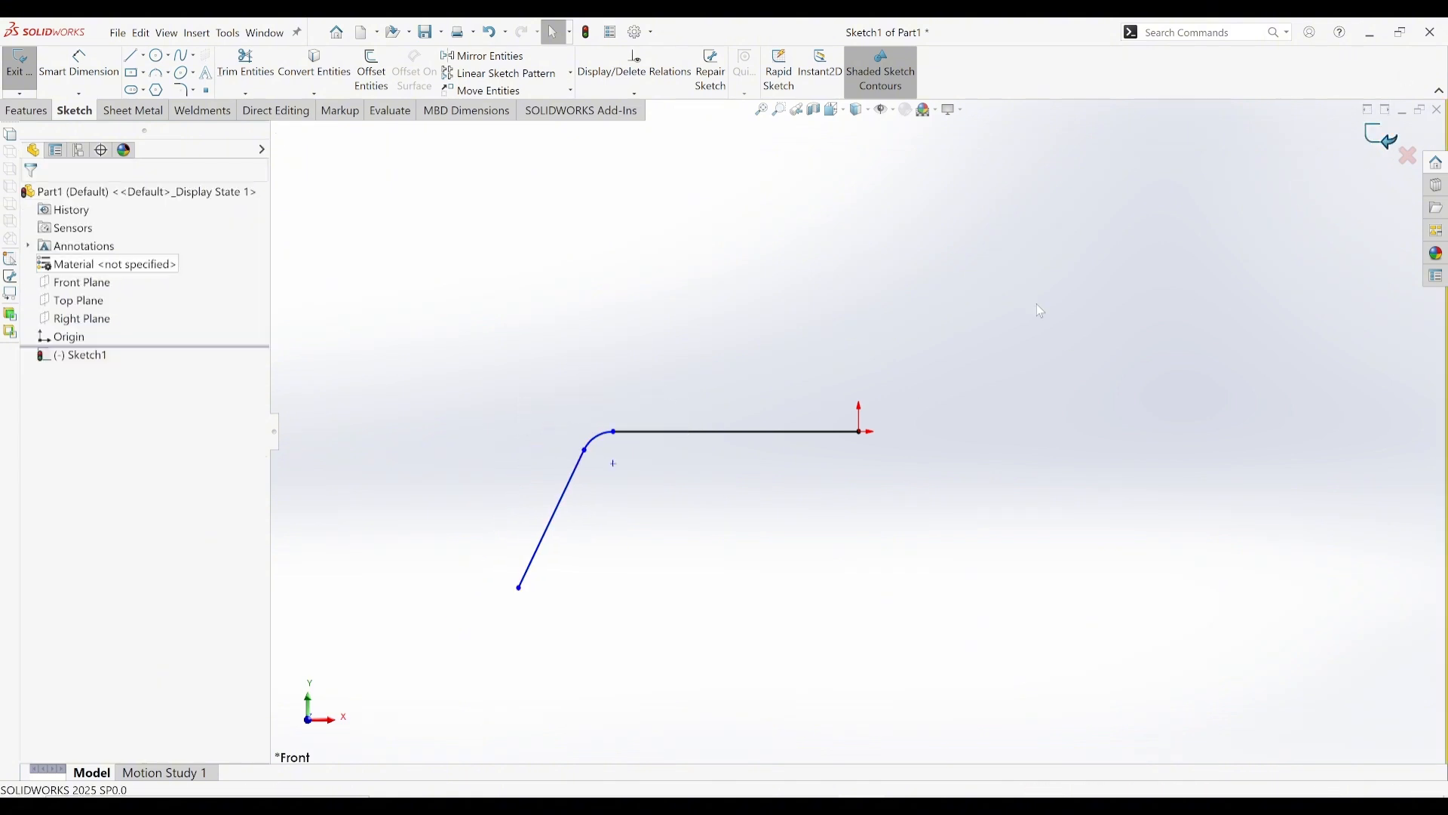
click(1384, 138)
middle_drag(702, 465, 672, 502)
click(744, 362)
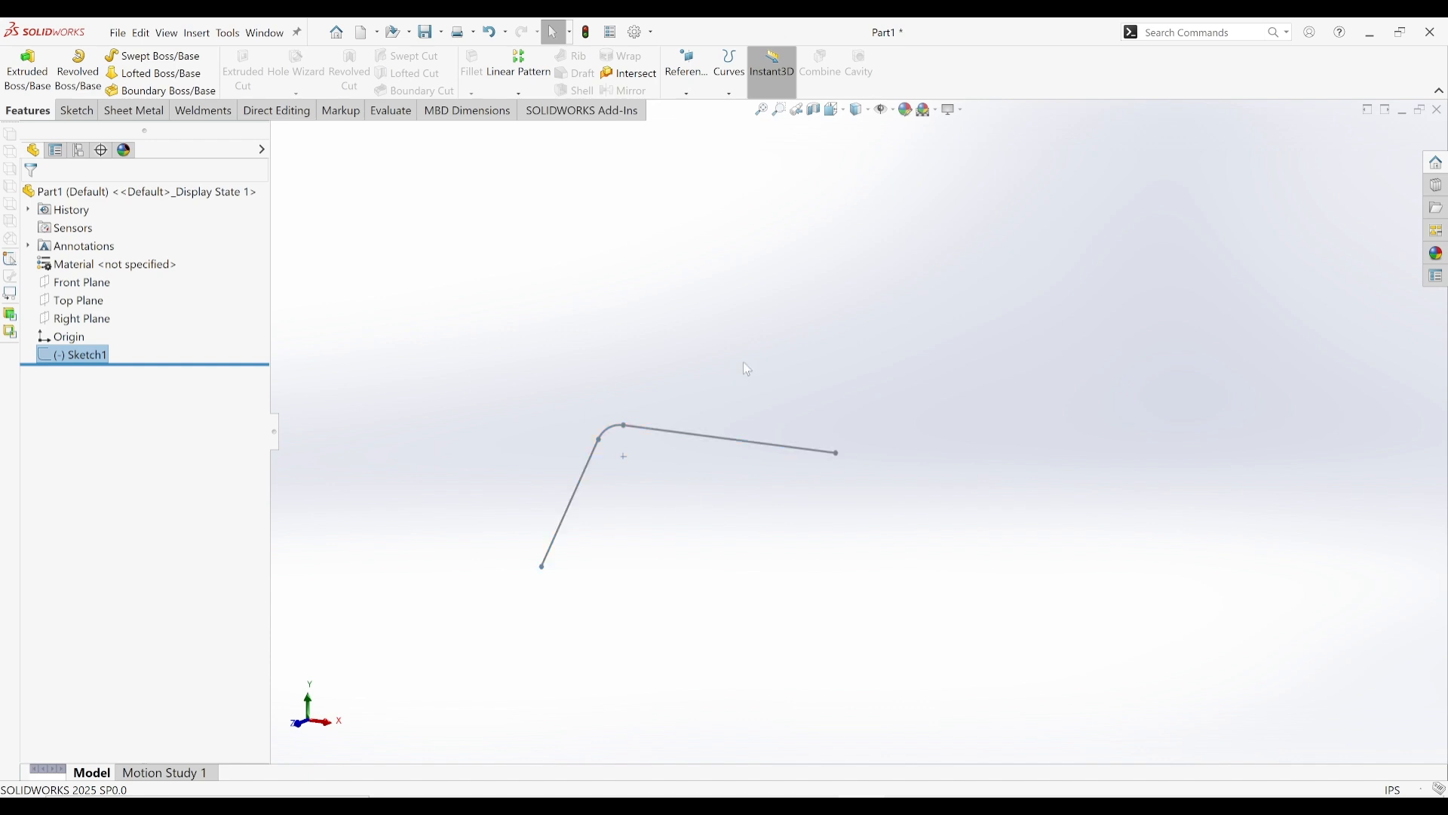
- On the Right Plane, sketch a circle of about 0.21 in radius centred on the origin and finish the sketch
click(75, 326)
middle_drag(830, 581, 645, 471)
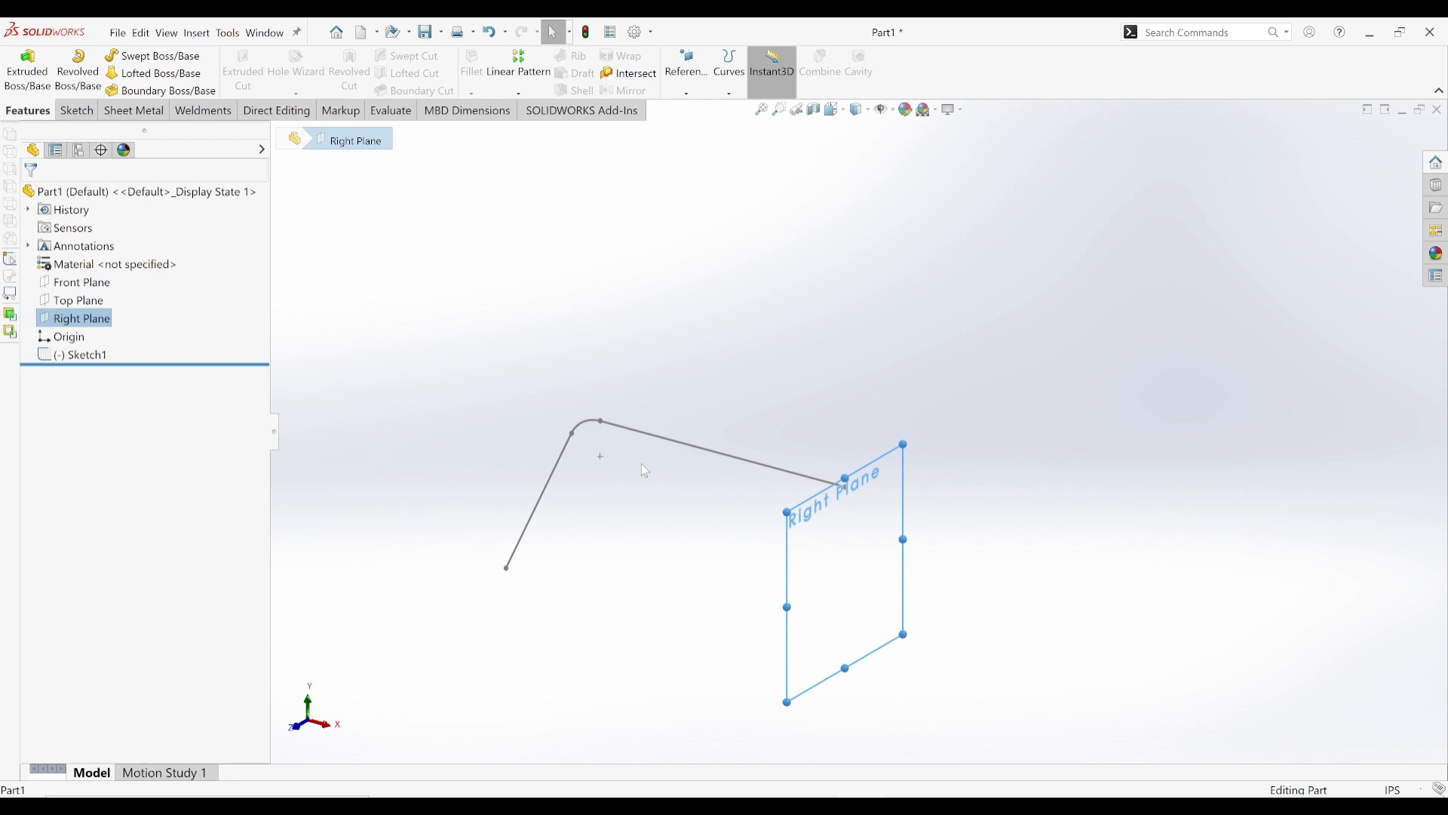
right_click(85, 320)
click(85, 303)
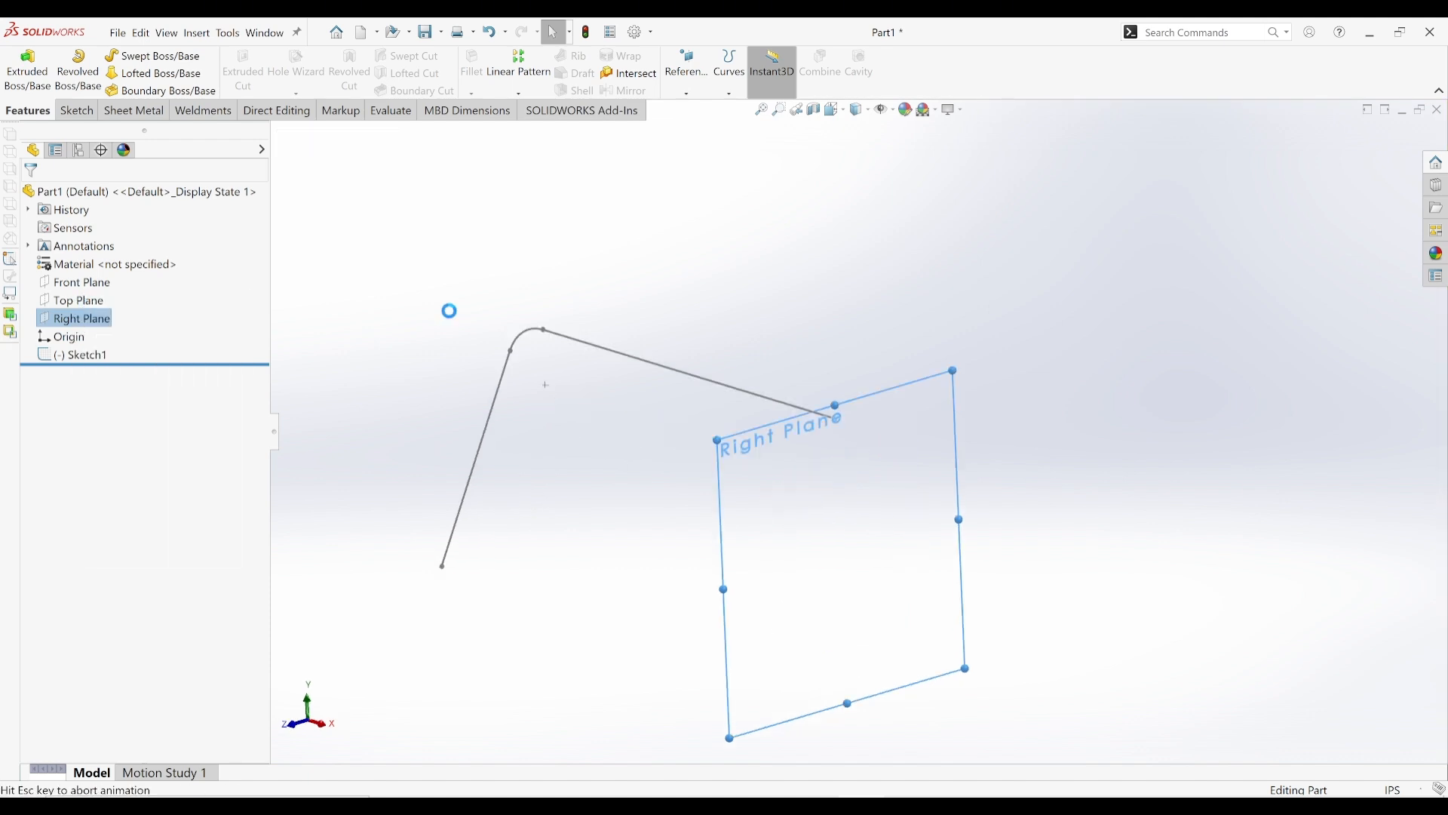
ctrl+middle_drag(881, 241, 878, 293)
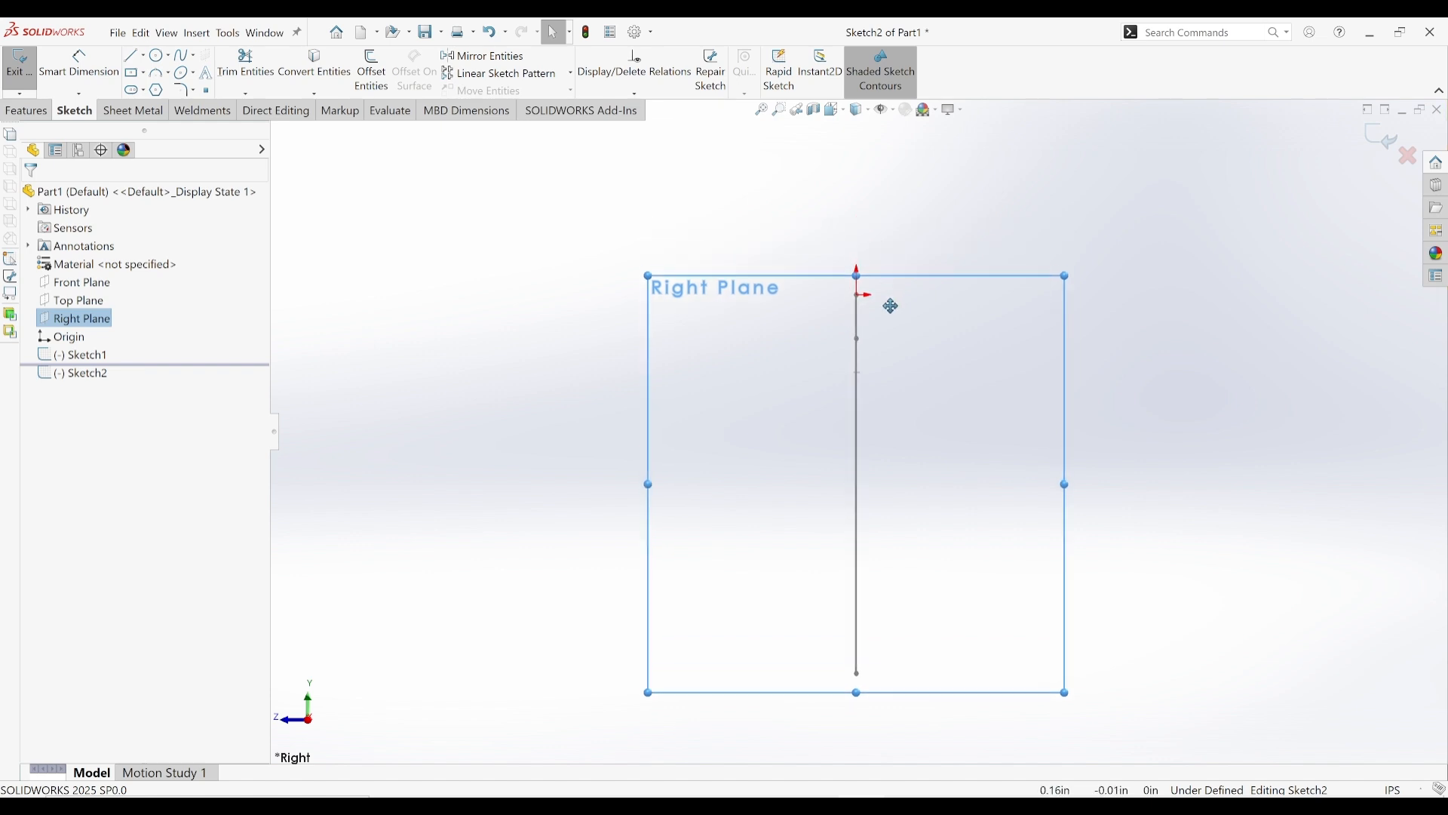
right_drag(816, 206, 1026, 206)
scroll(911, 285, down, 1)
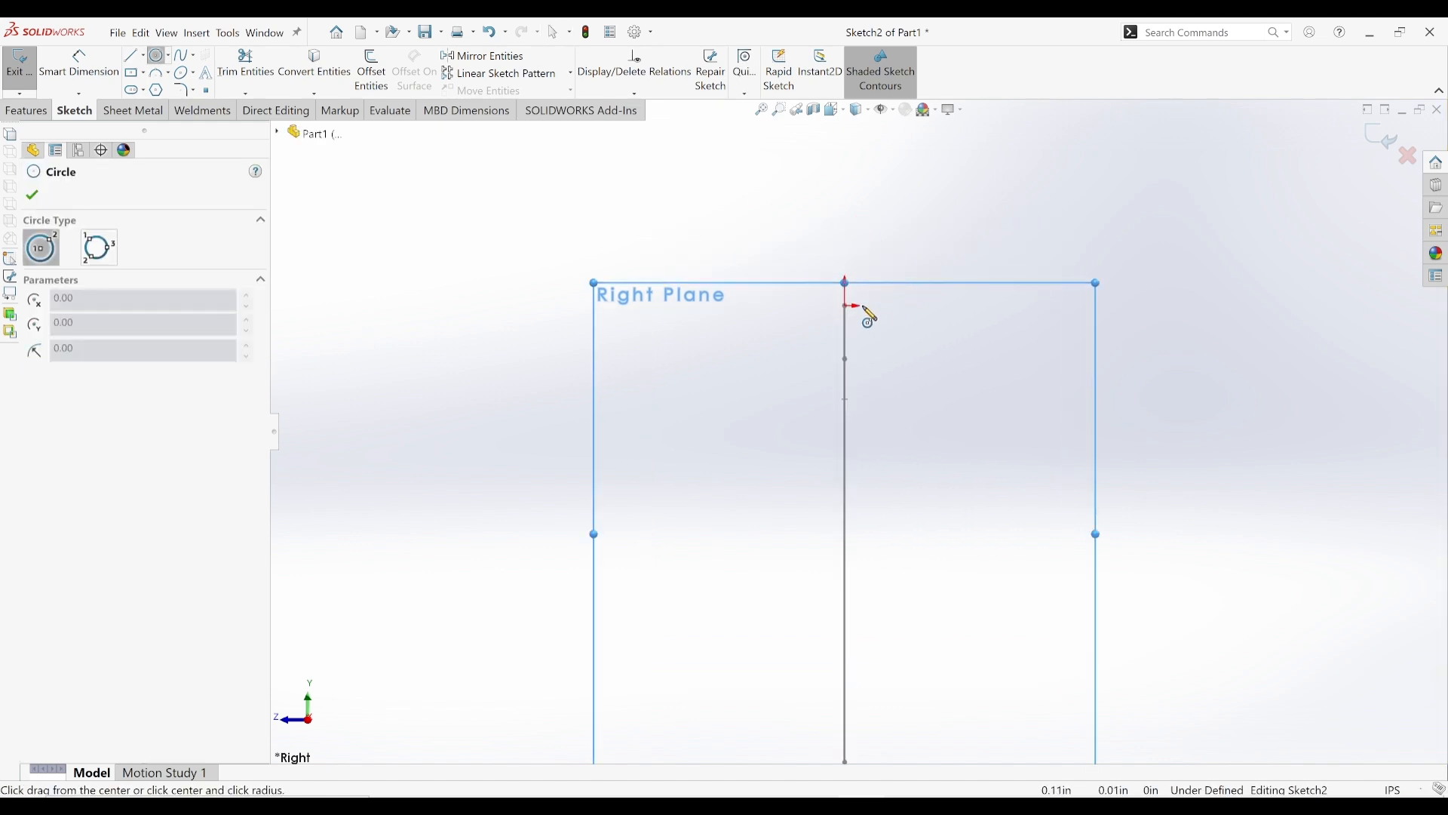
click(846, 305)
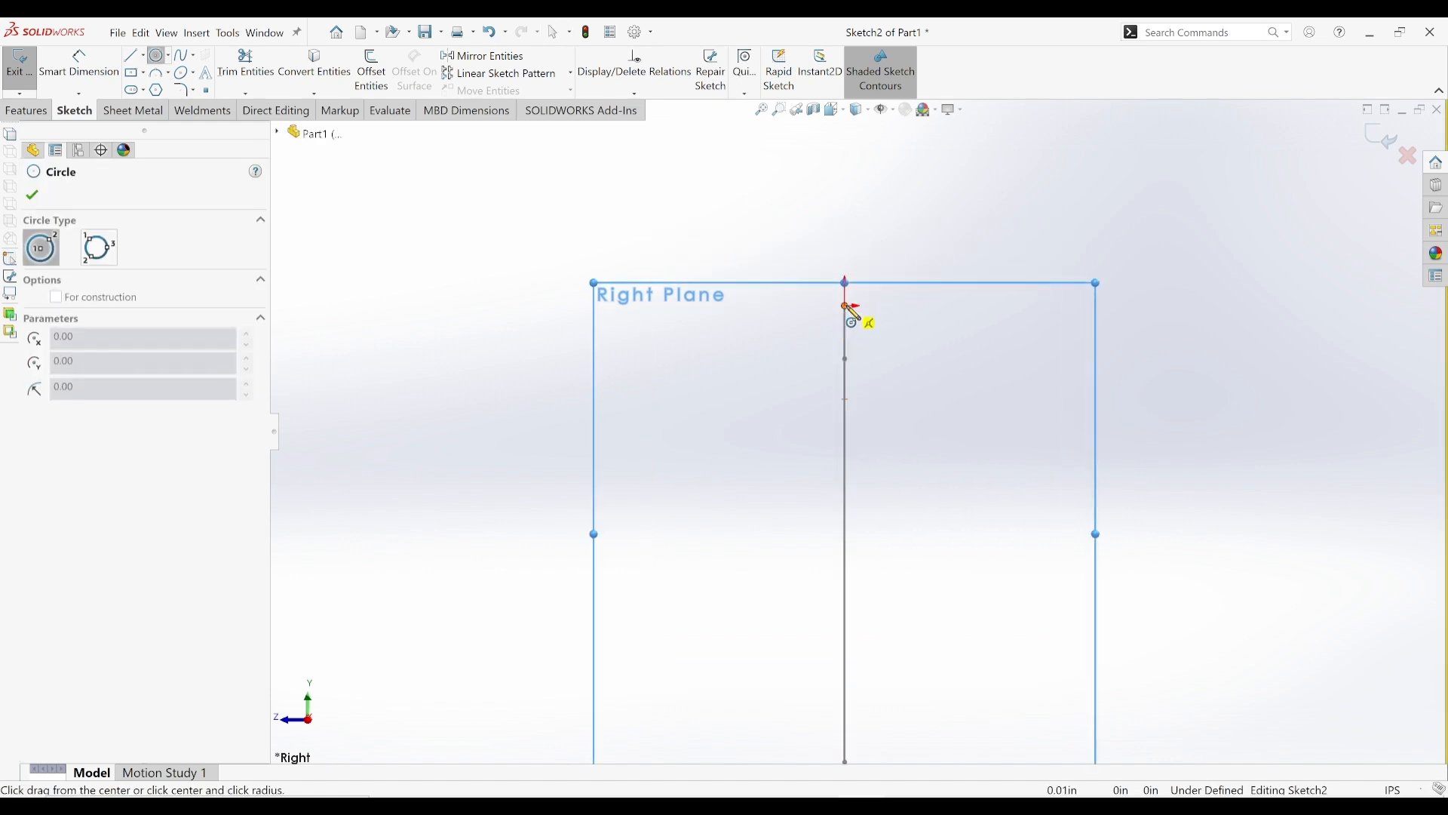
click(873, 282)
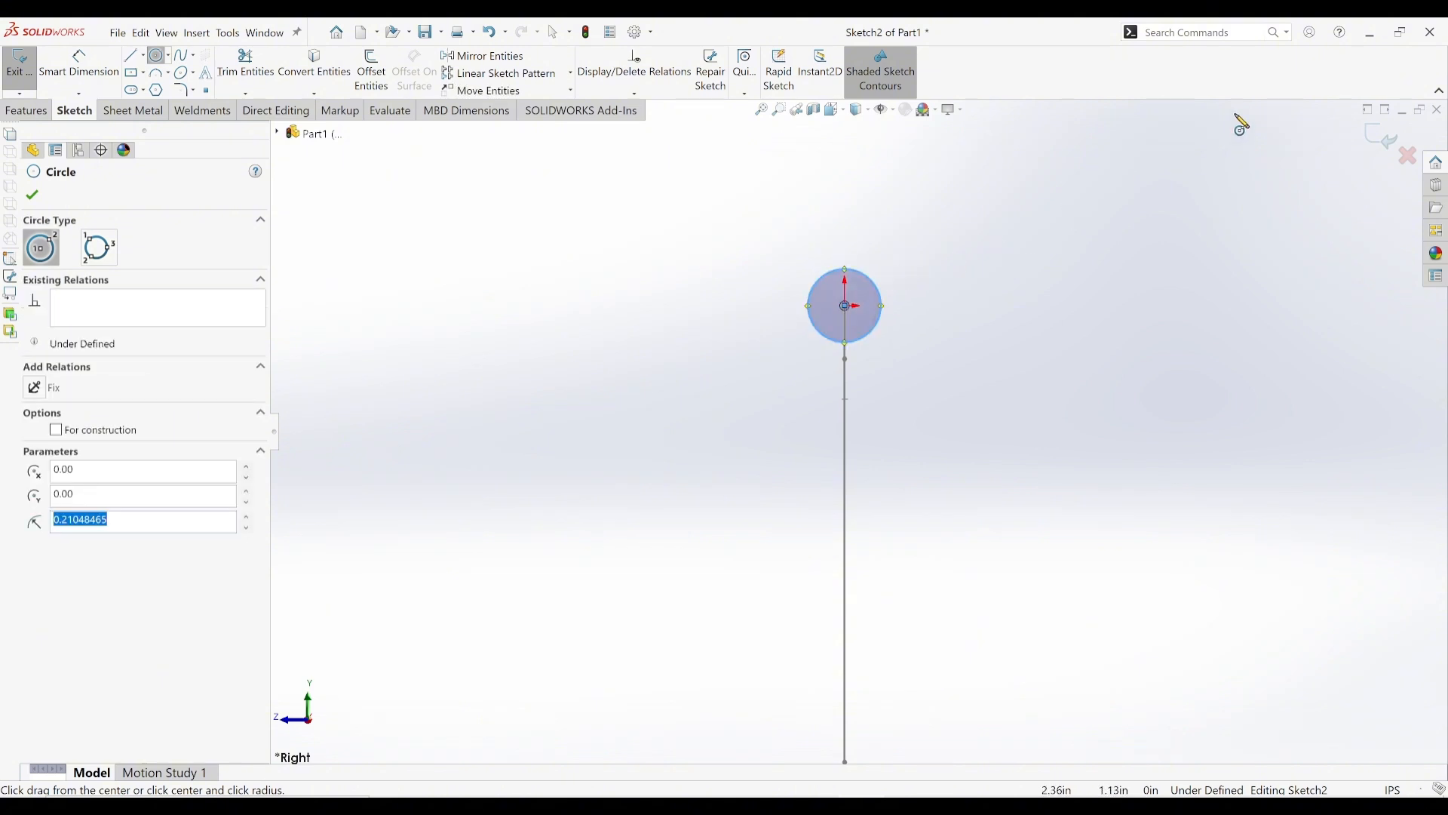
click(1382, 145)
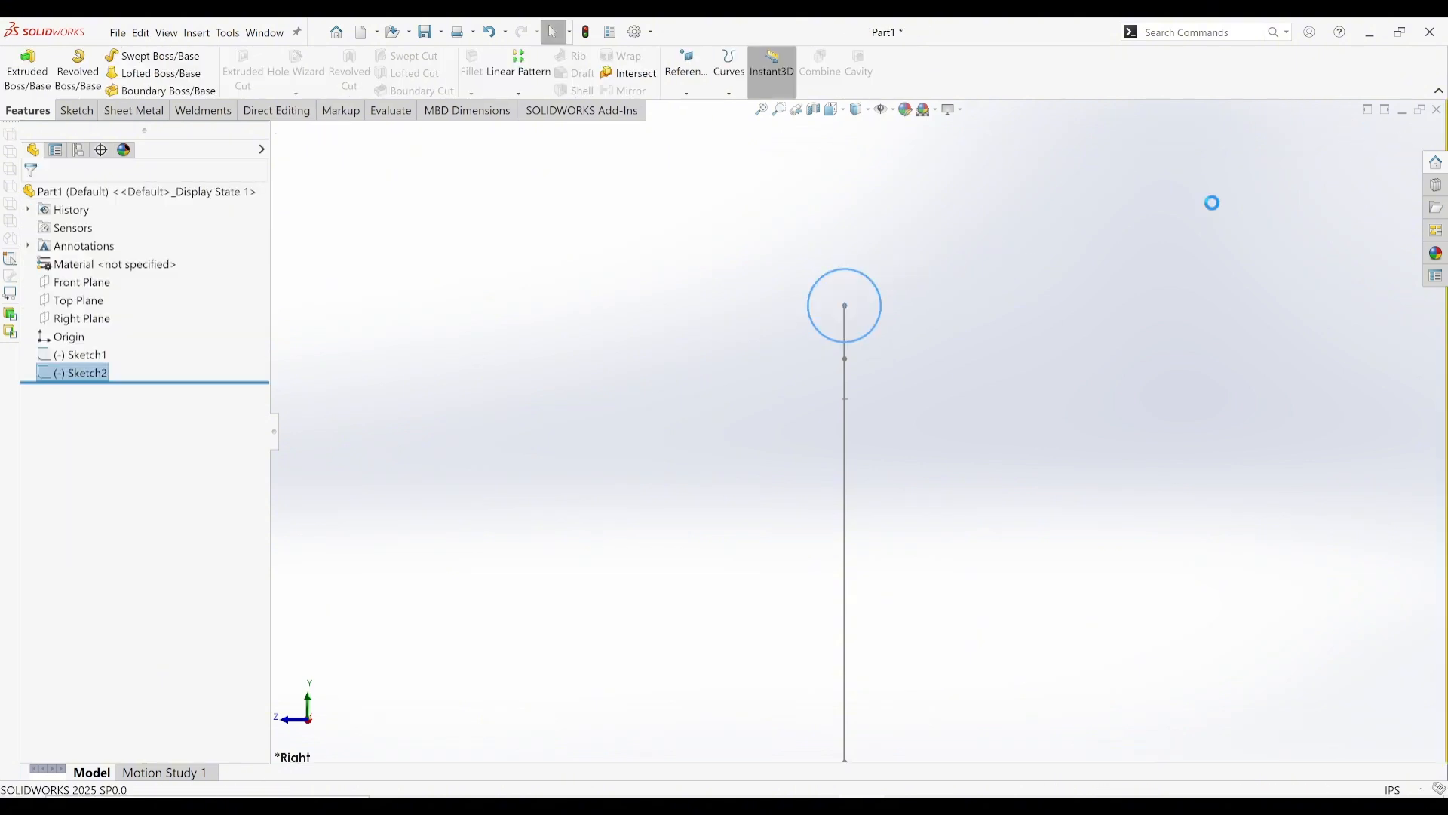
- Start a Swept Boss/Base feature that uses a sketch profile
click(938, 377)
middle_drag(908, 386, 991, 447)
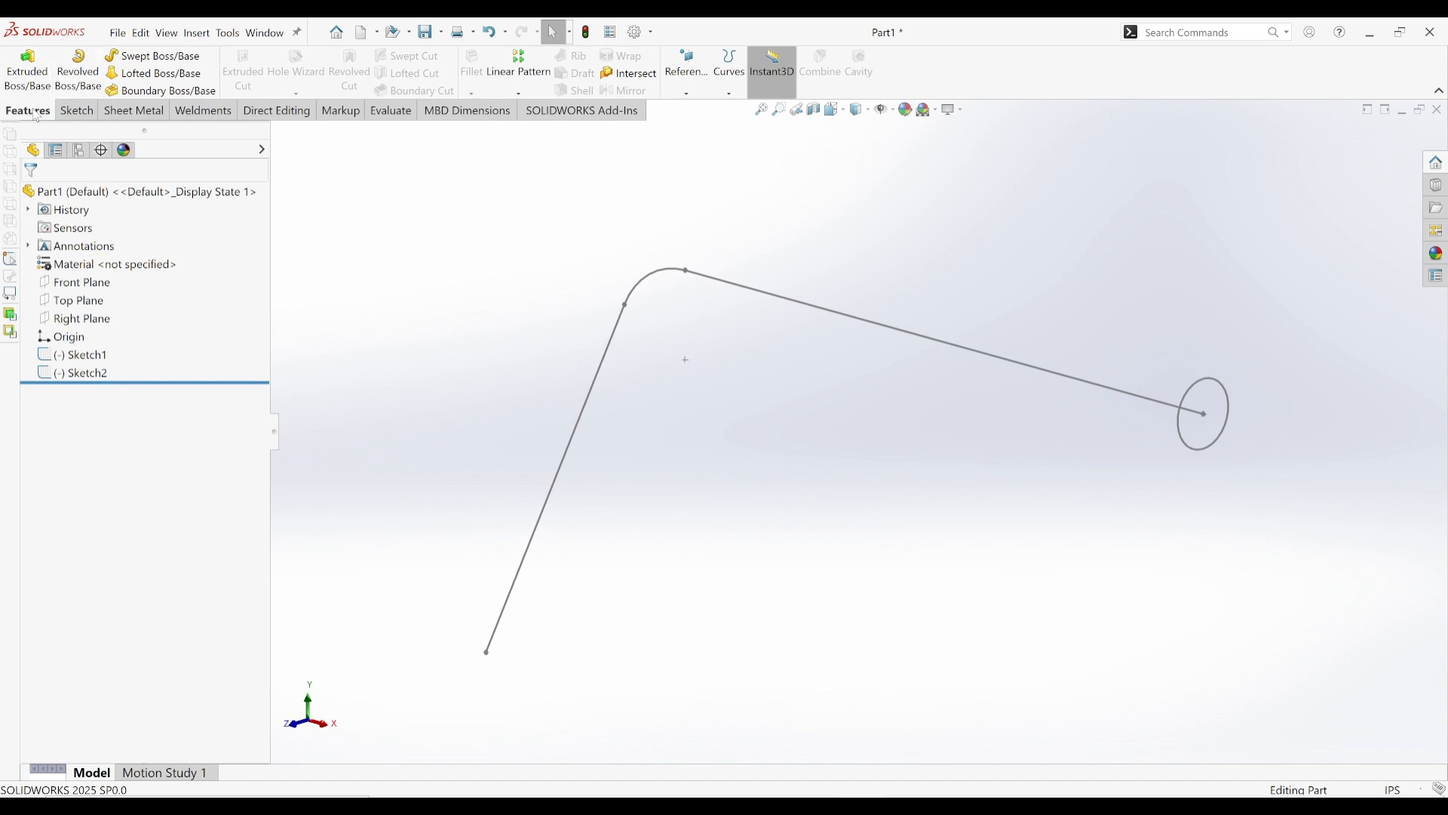
click(154, 56)
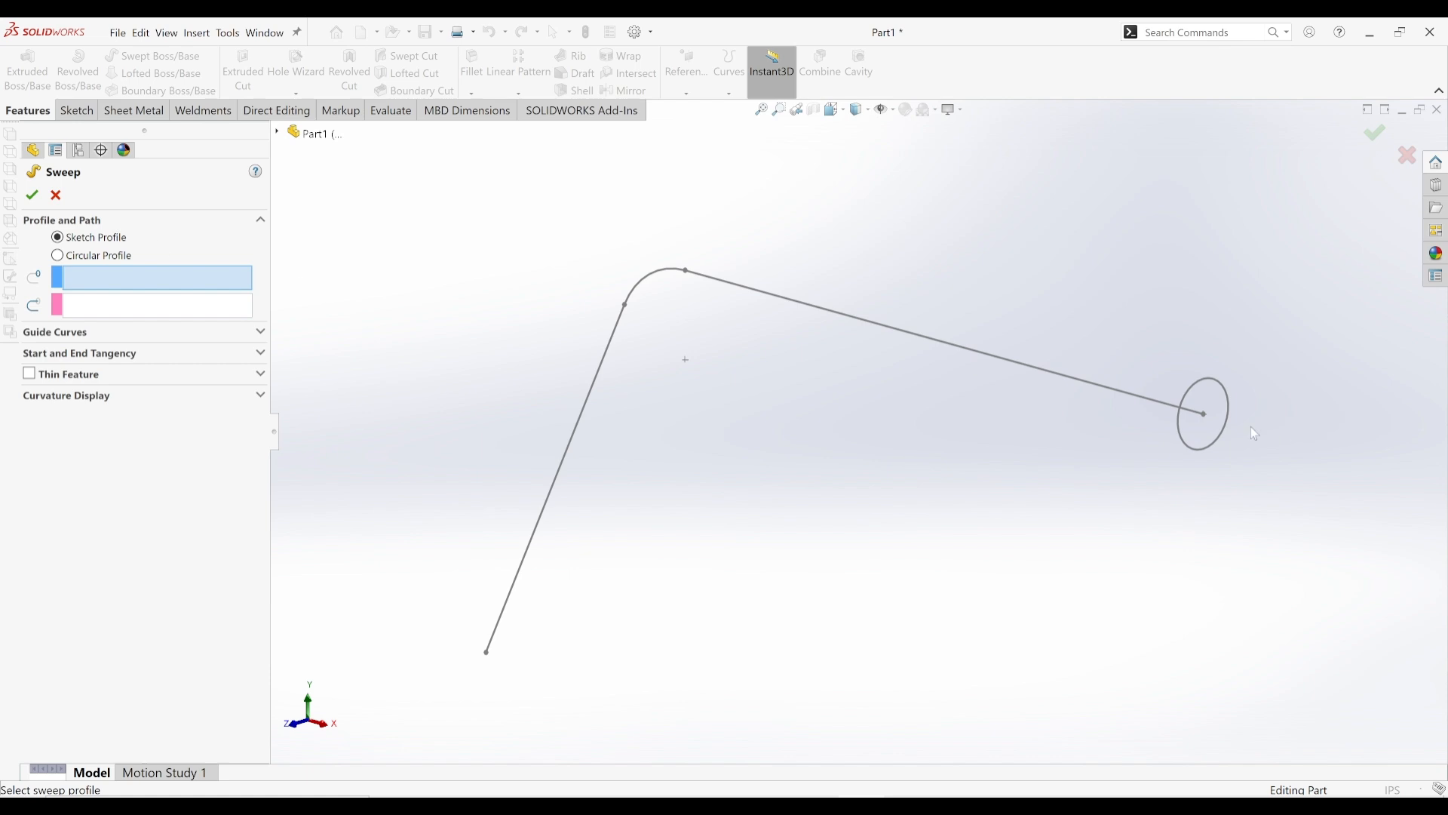
click(1191, 387)
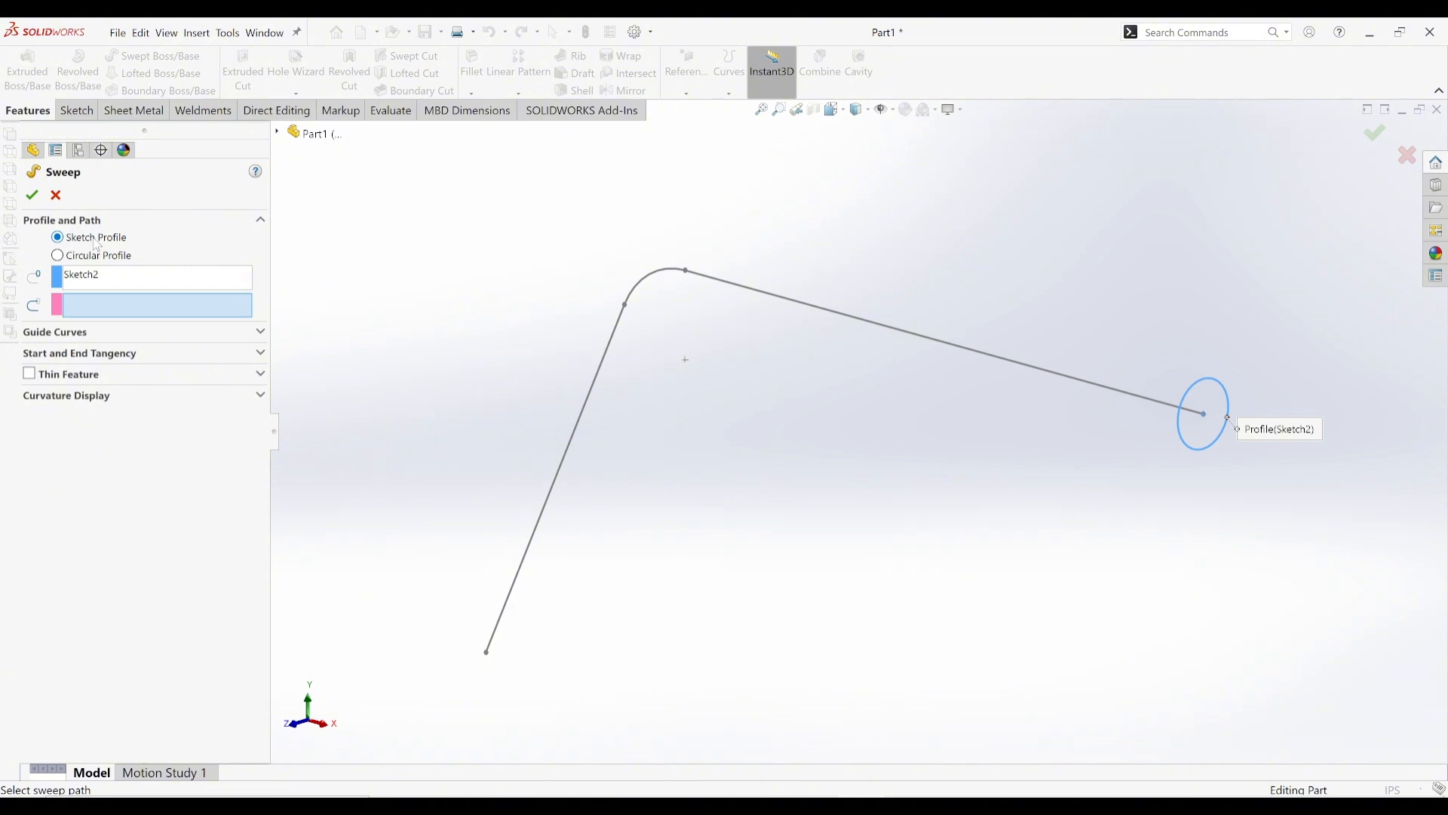
click(92, 287)
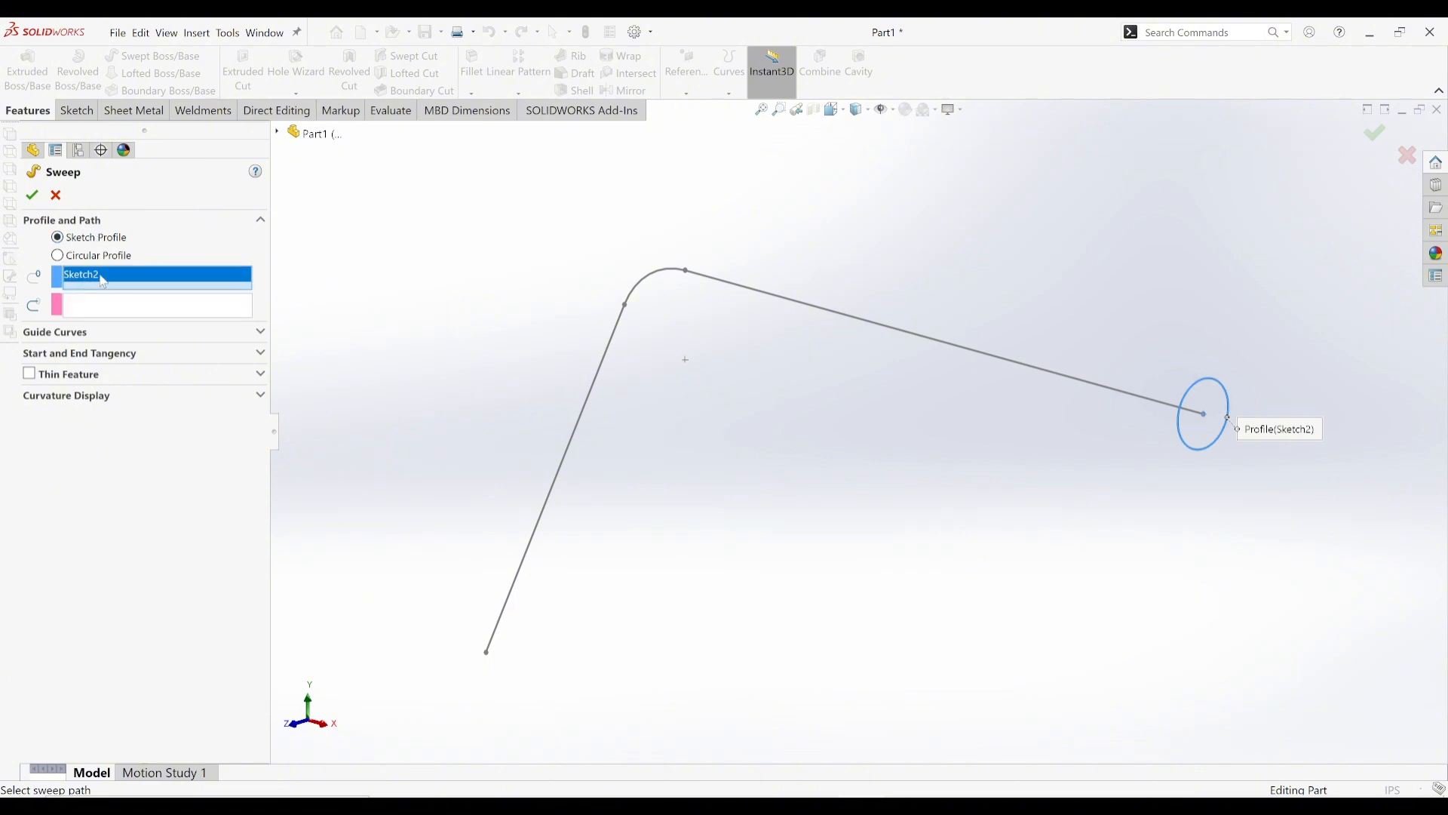
right_click(103, 277)
click(144, 287)
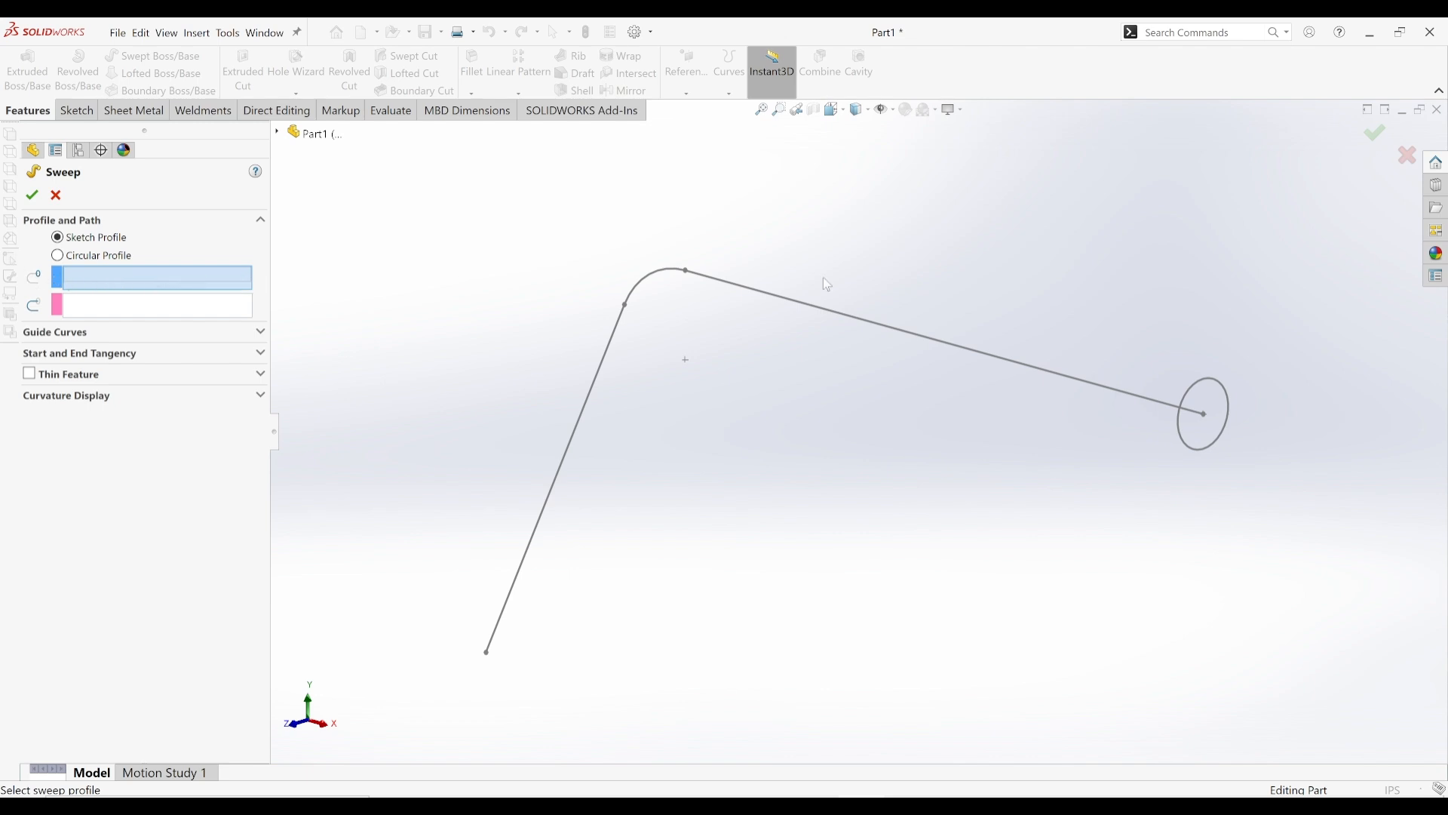
- Sweep the circle along the bent path sketch to create a solid rod, and save the part
click(1201, 380)
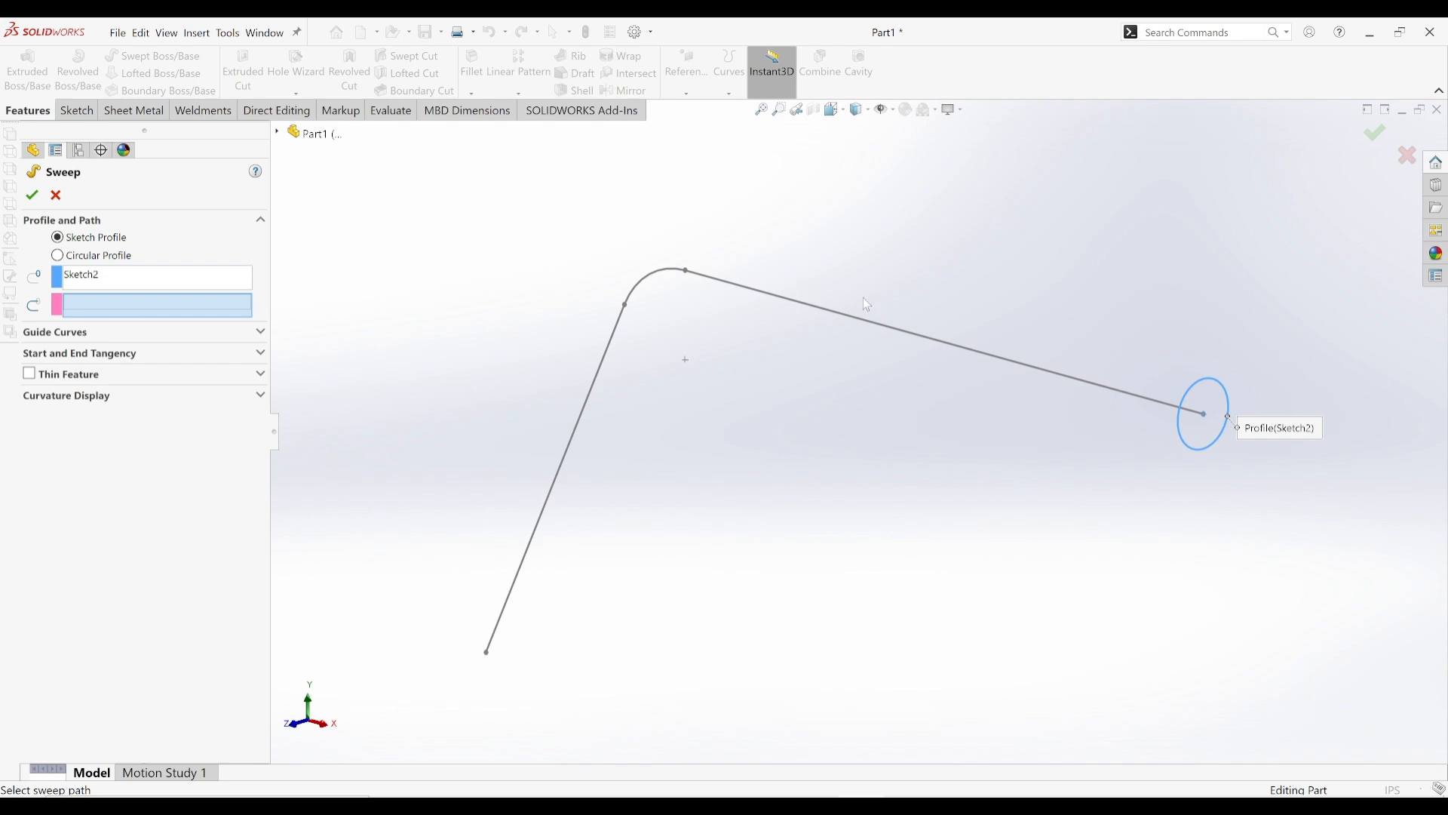
click(914, 333)
scroll(1009, 362, up, 1)
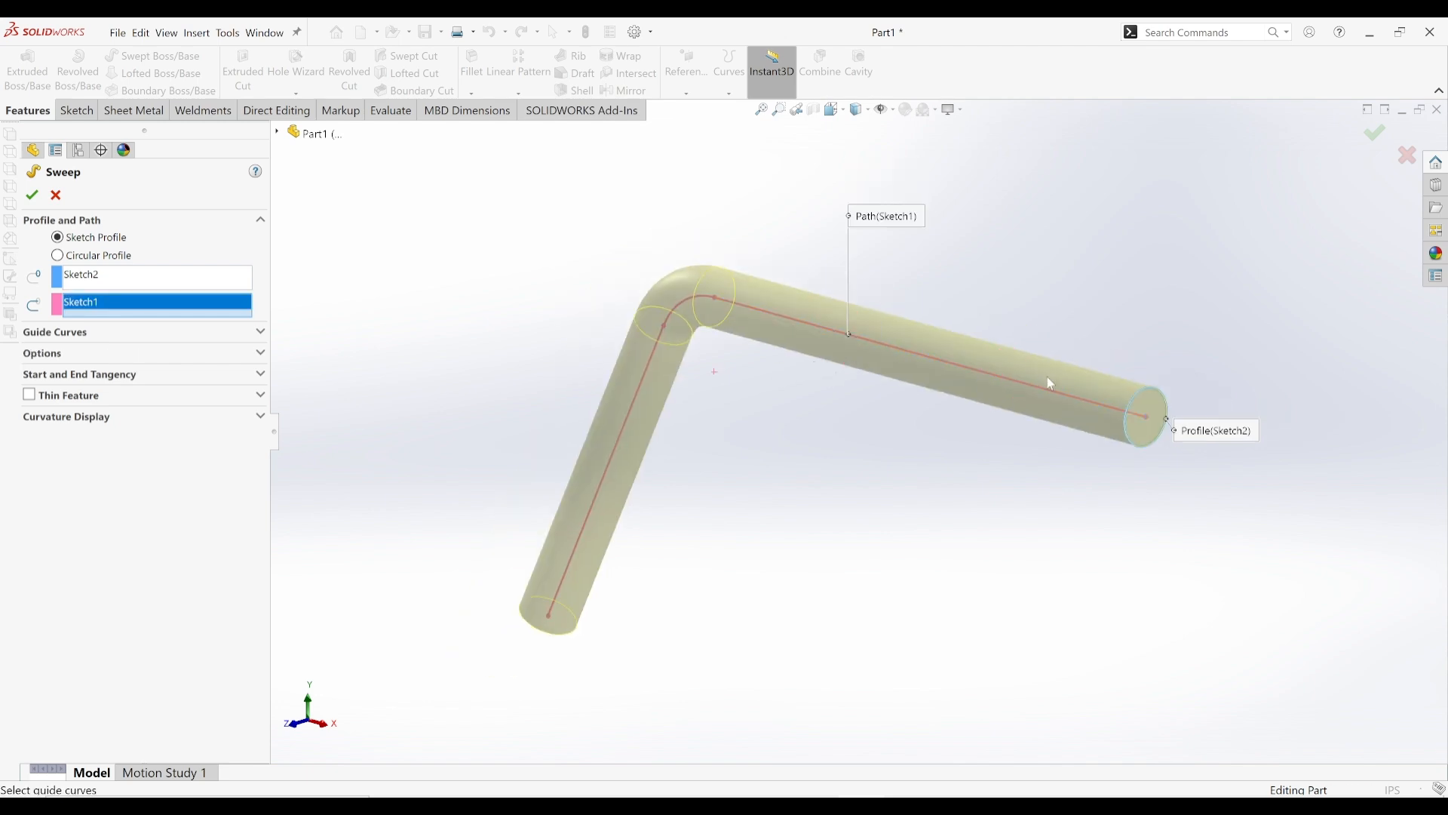
middle_drag(908, 404, 950, 417)
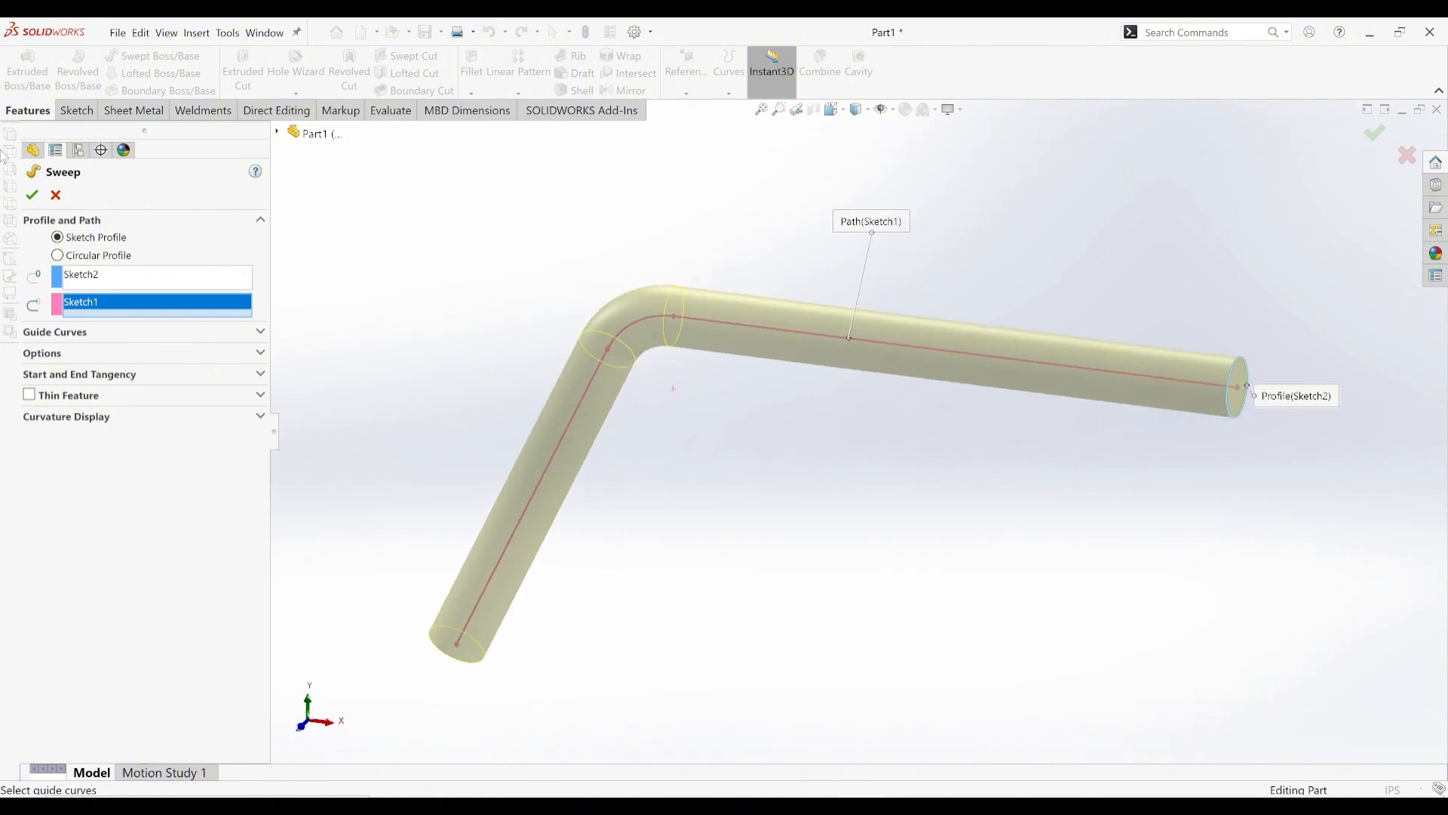
click(32, 195)
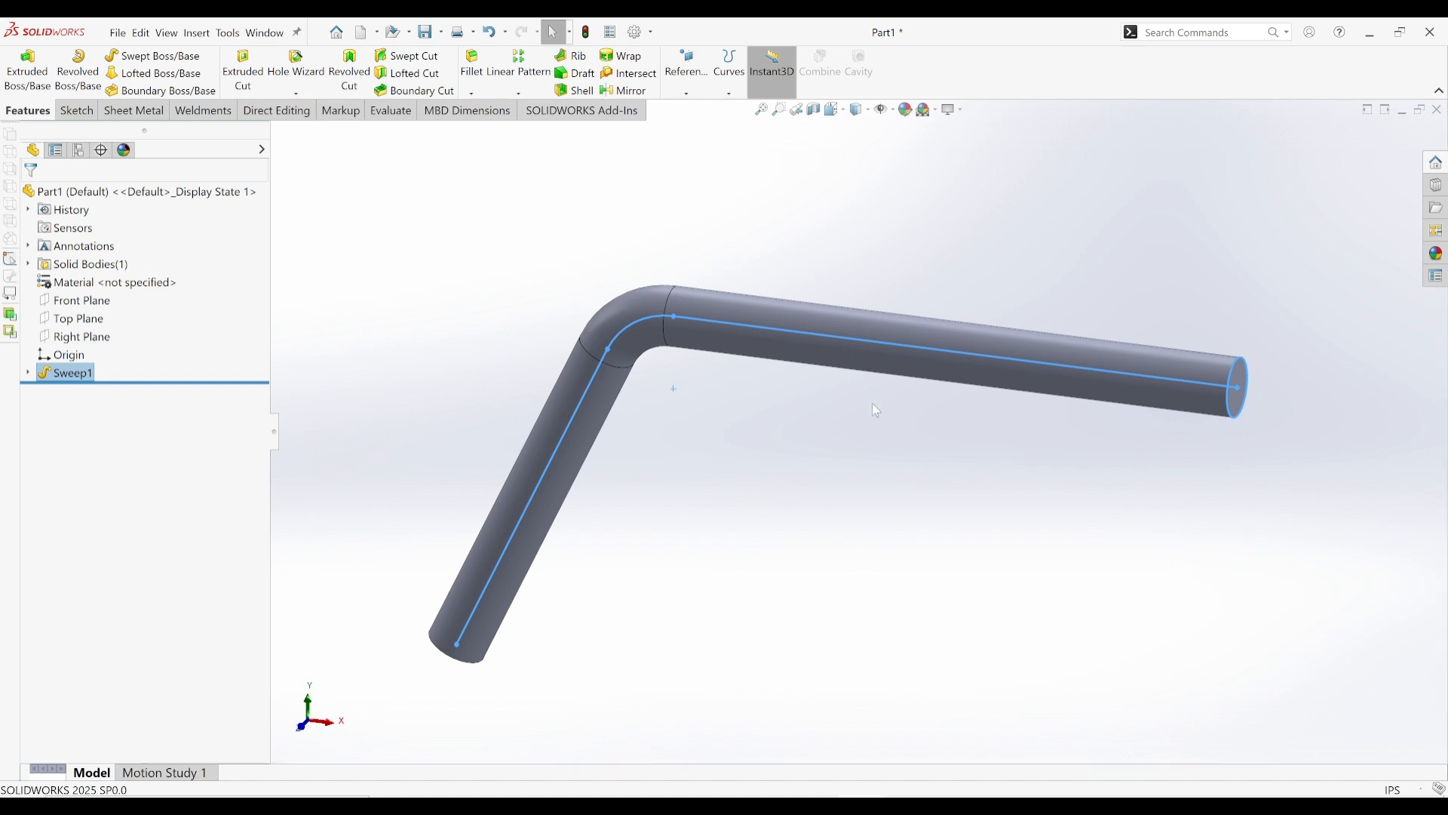
mouse_move(876, 411)
middle_down()
mouse_move(898, 414)
mouse_move(860, 410)
middle_up()
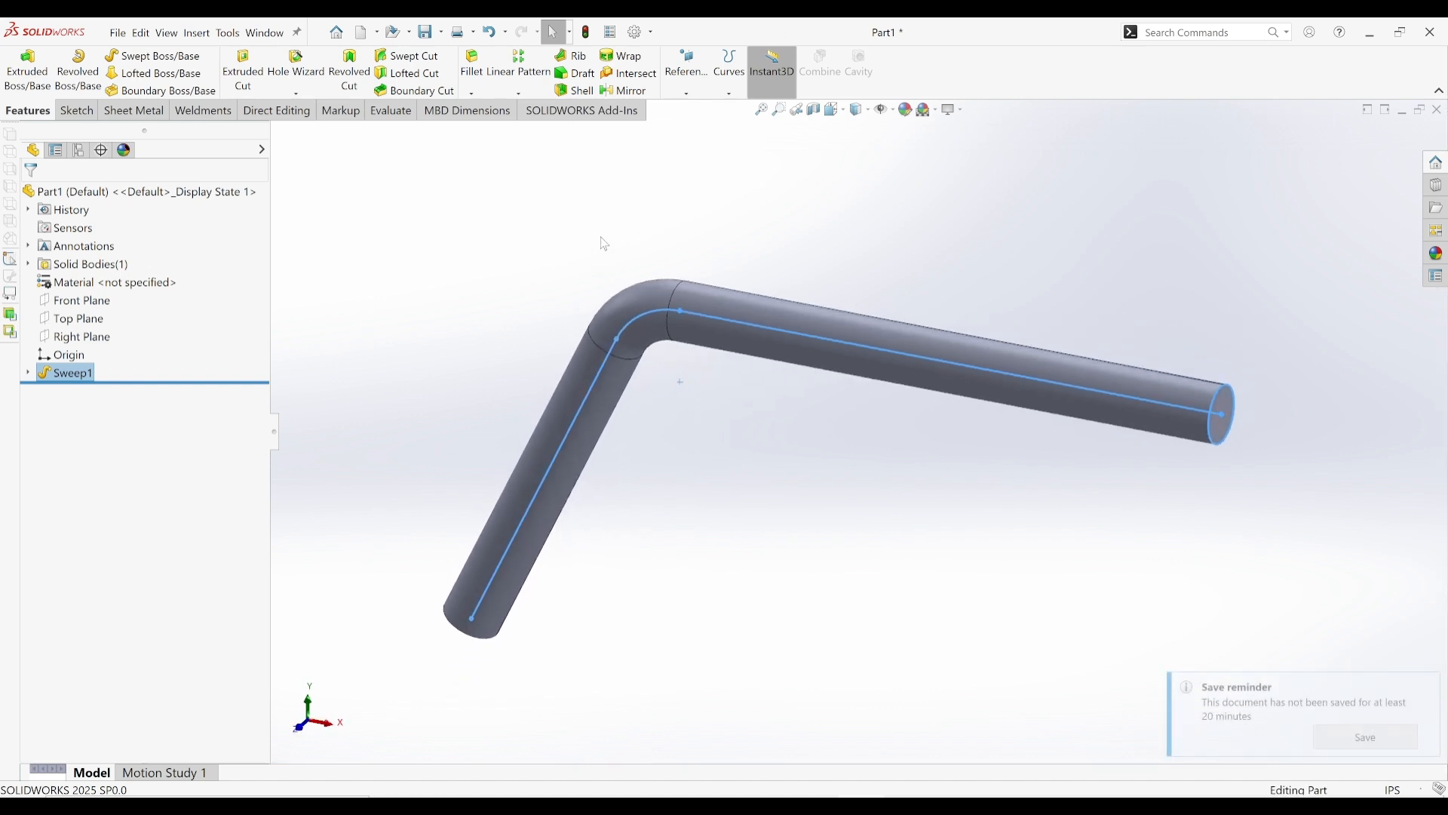
click(1347, 733)
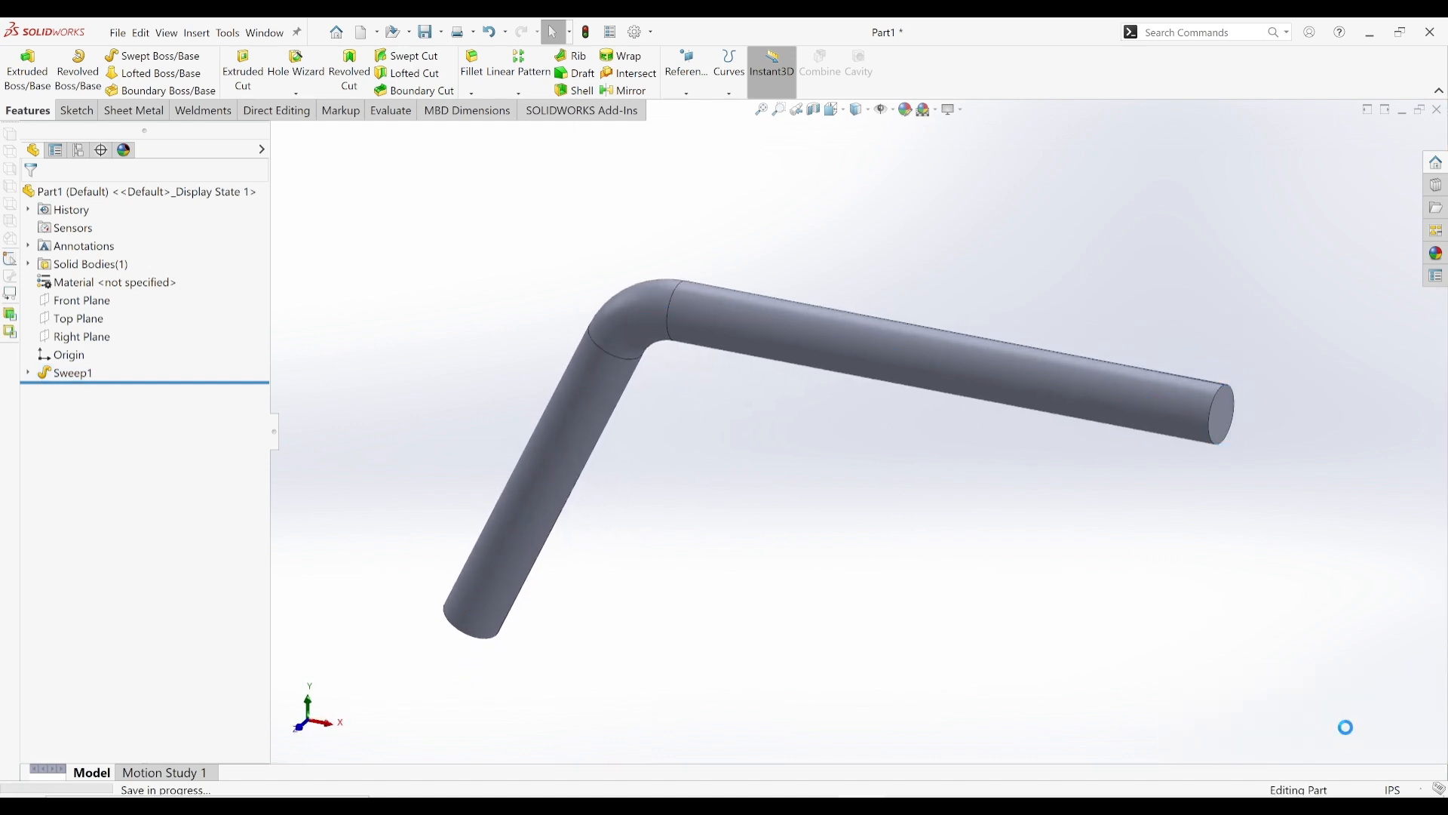
- Open the sweep for editing and switch it to a circular profile along the same path
click(60, 374)
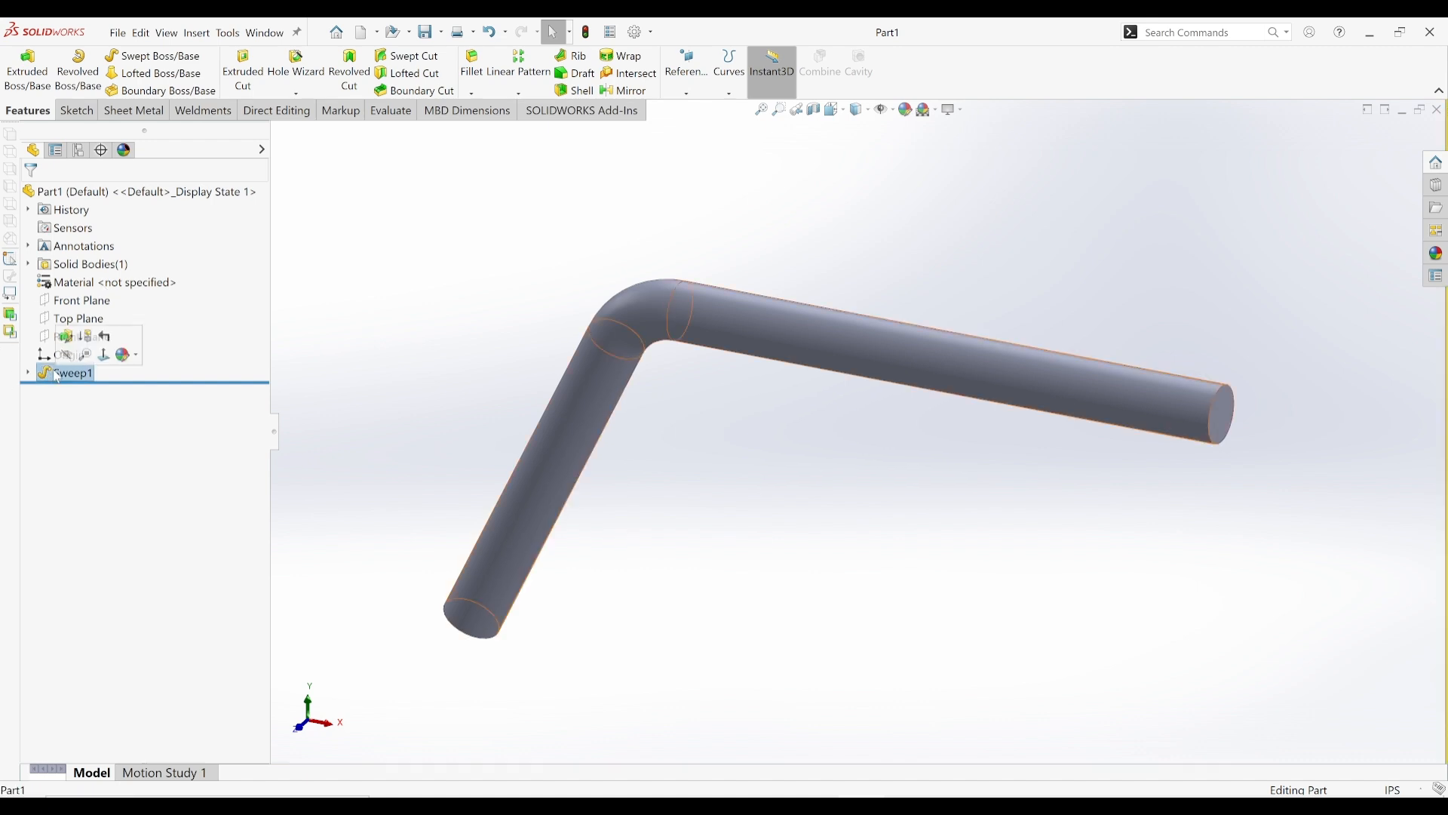
click(66, 336)
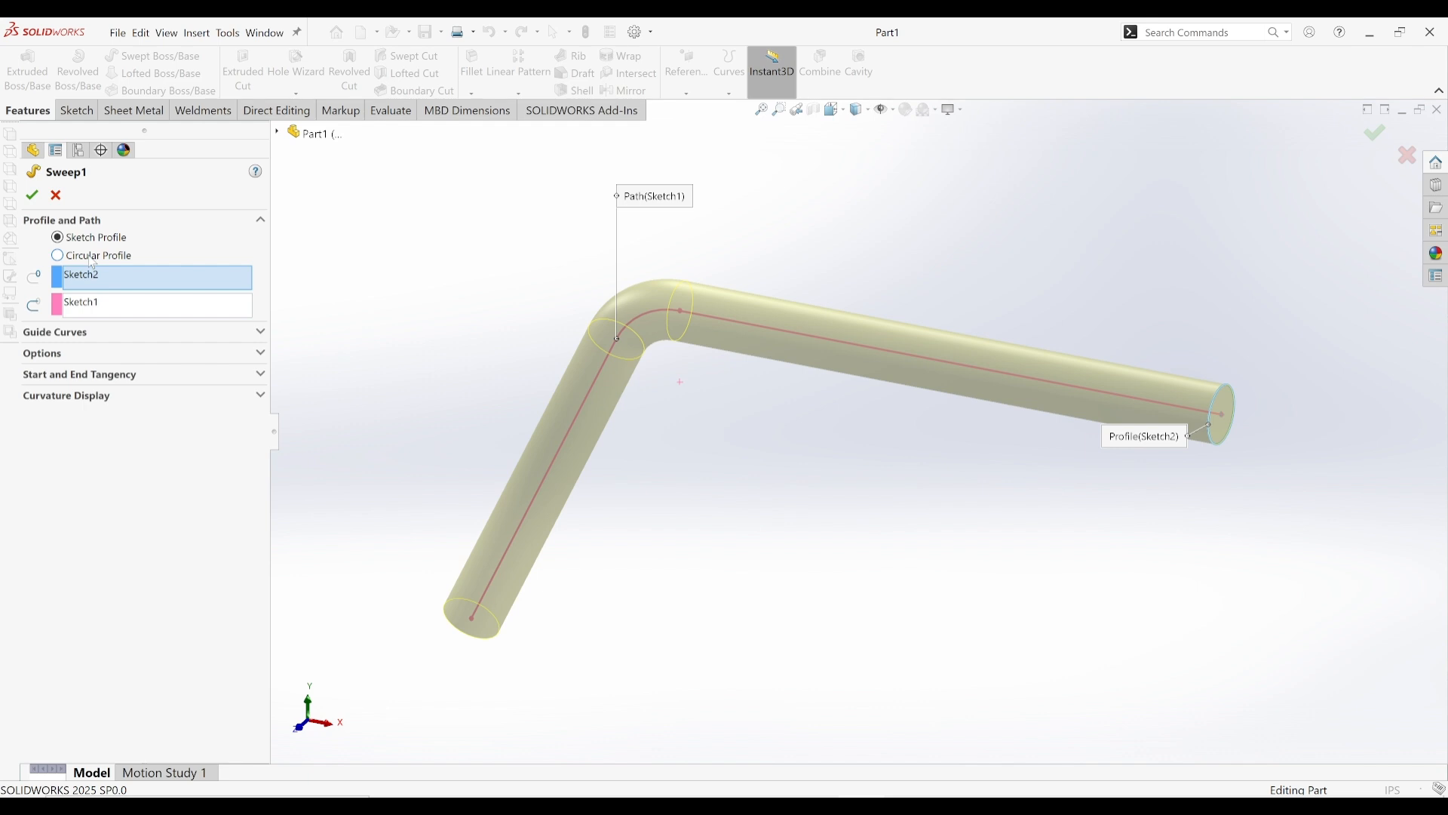
click(93, 258)
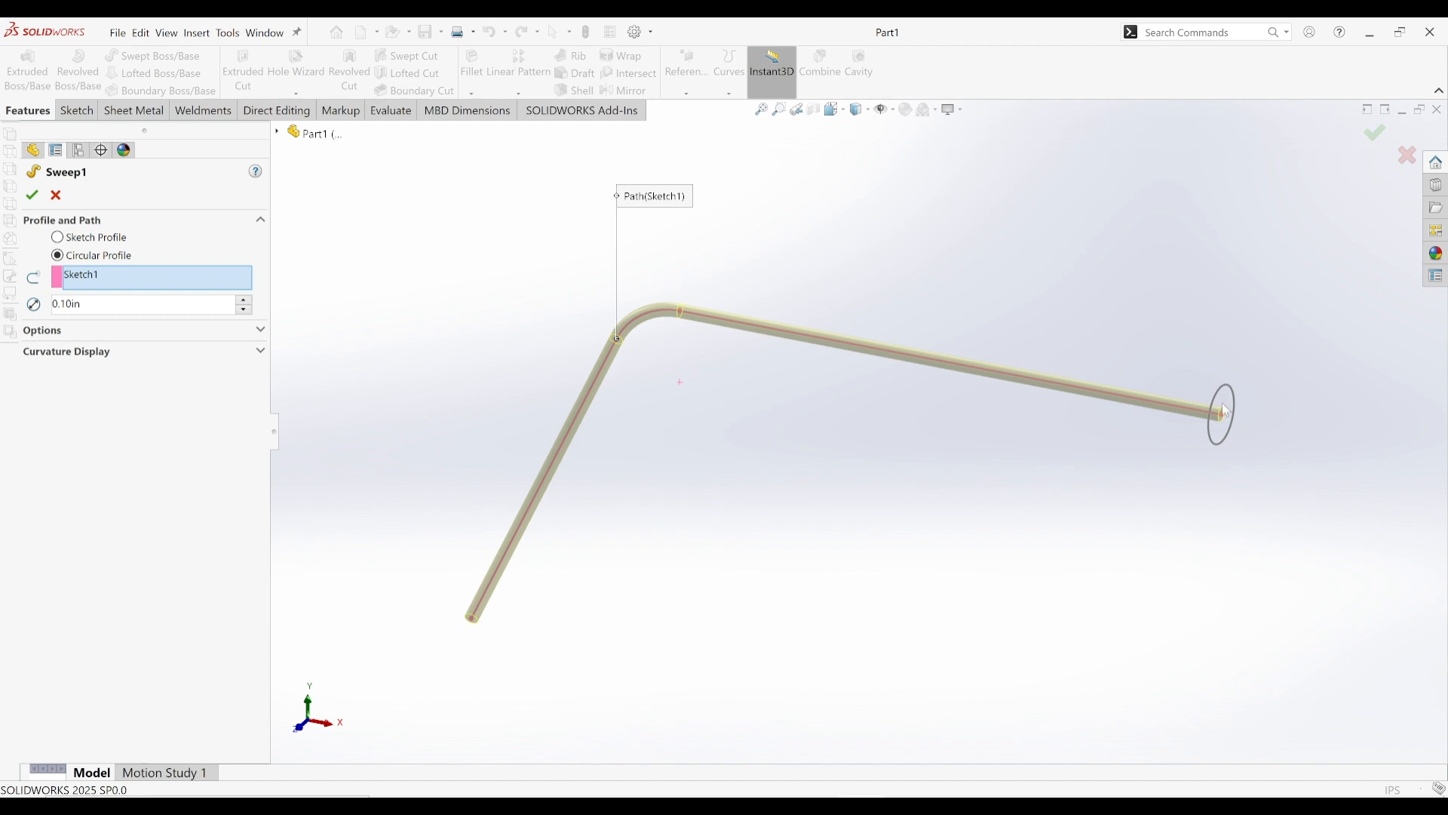
scroll(1140, 398, down, 3)
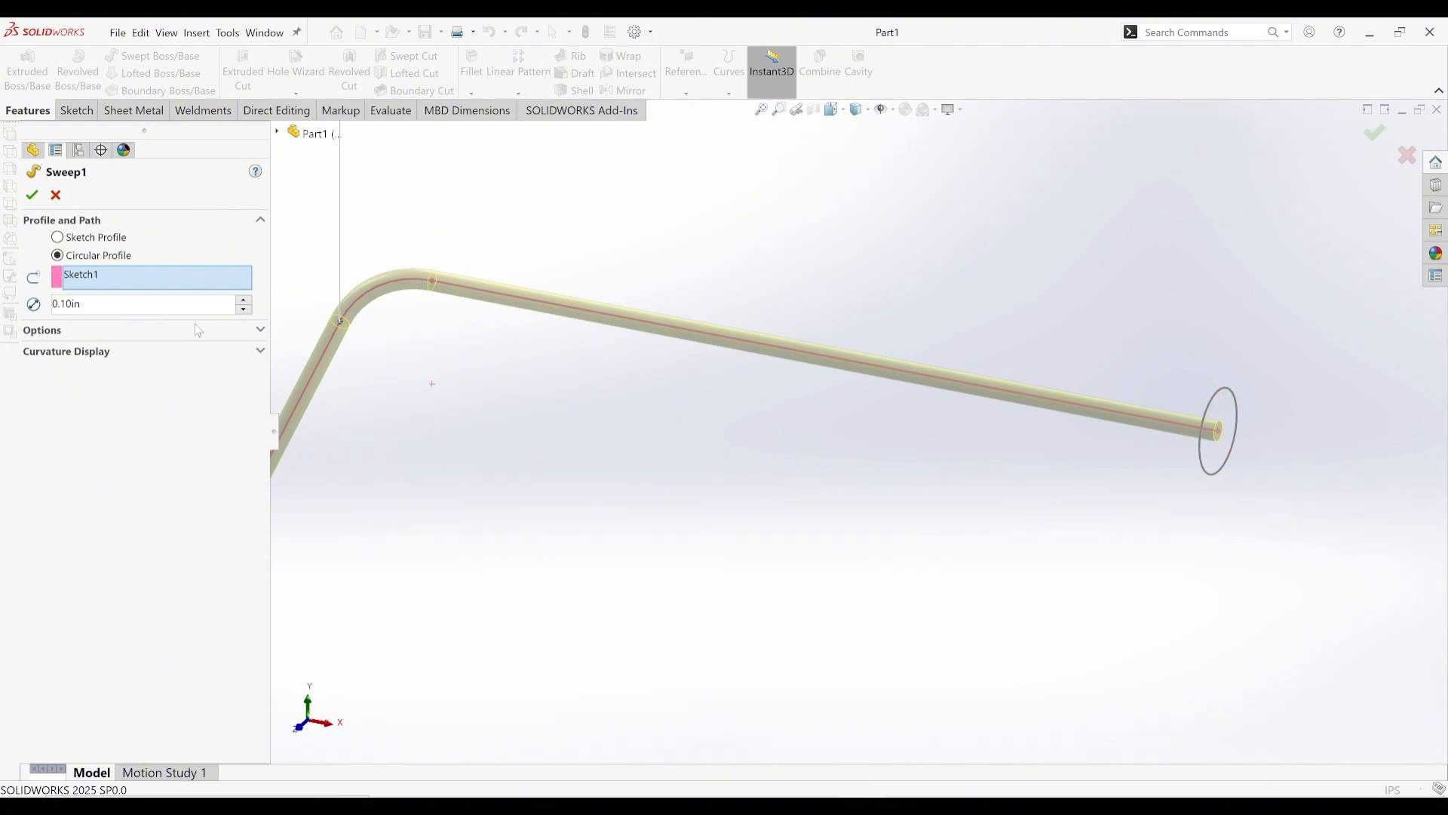
- Switch the sweep back to a sketch profile and select the circle sketch as the profile
click(90, 242)
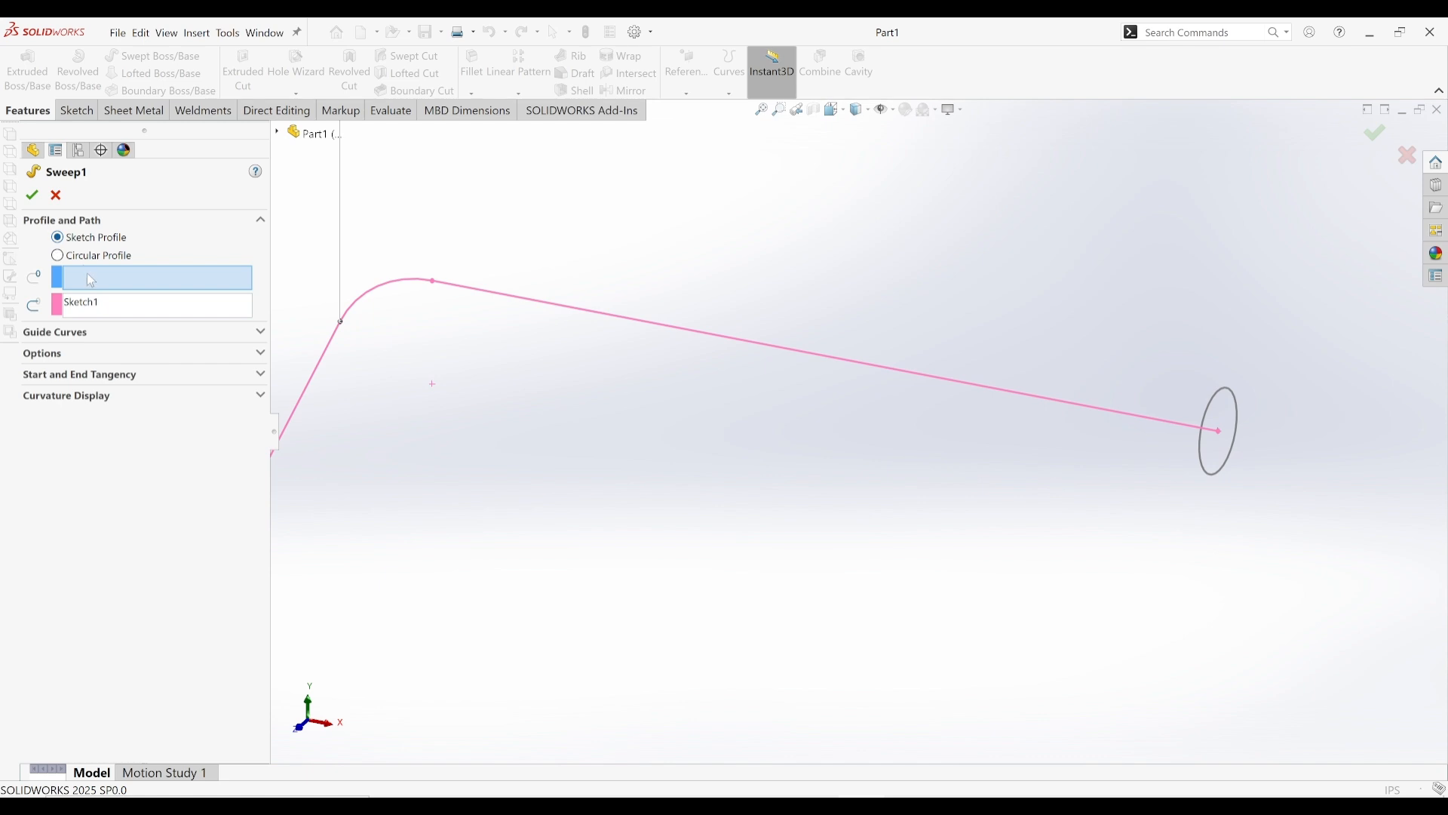
click(1225, 399)
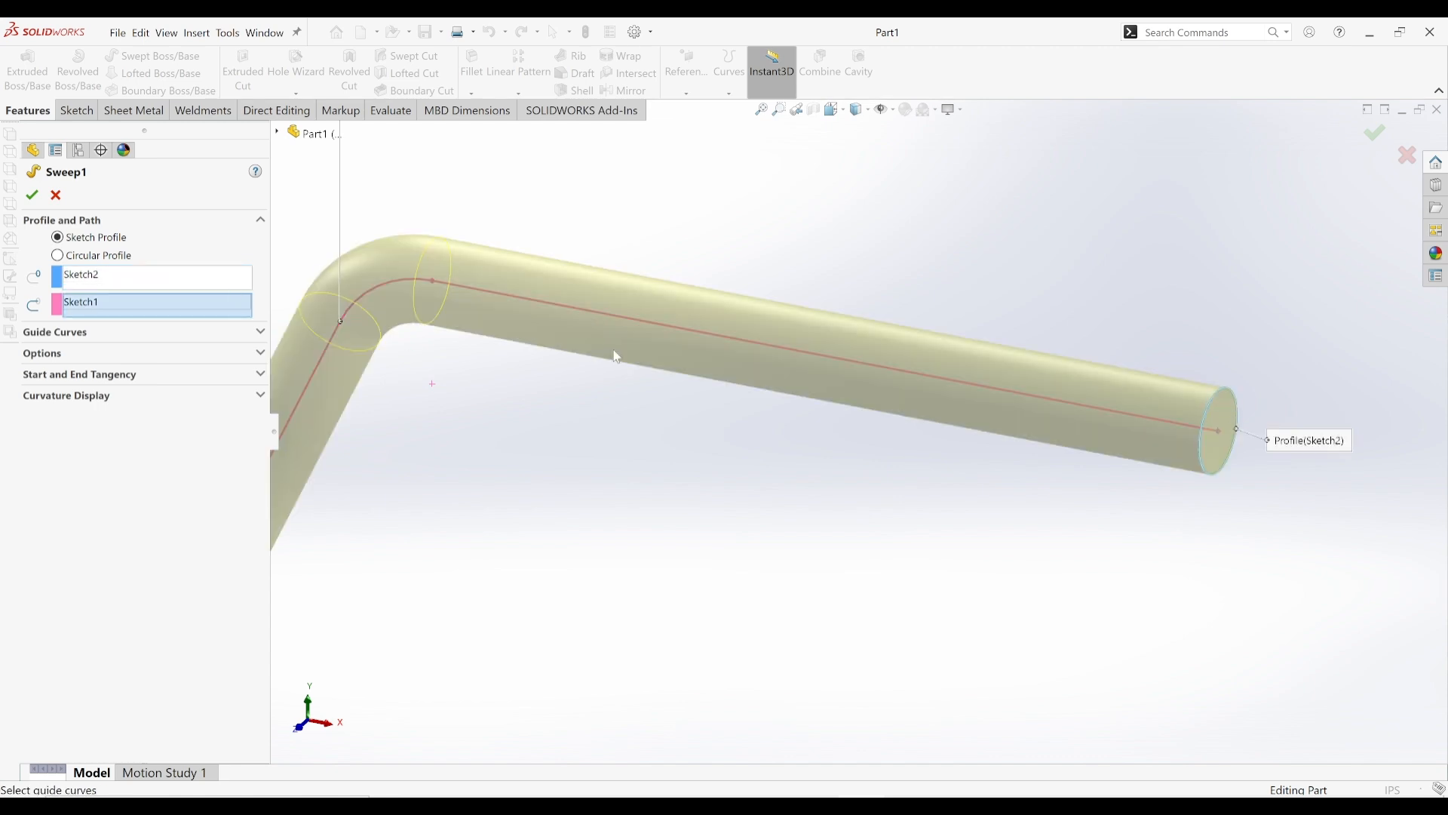
scroll(615, 356, up, 3)
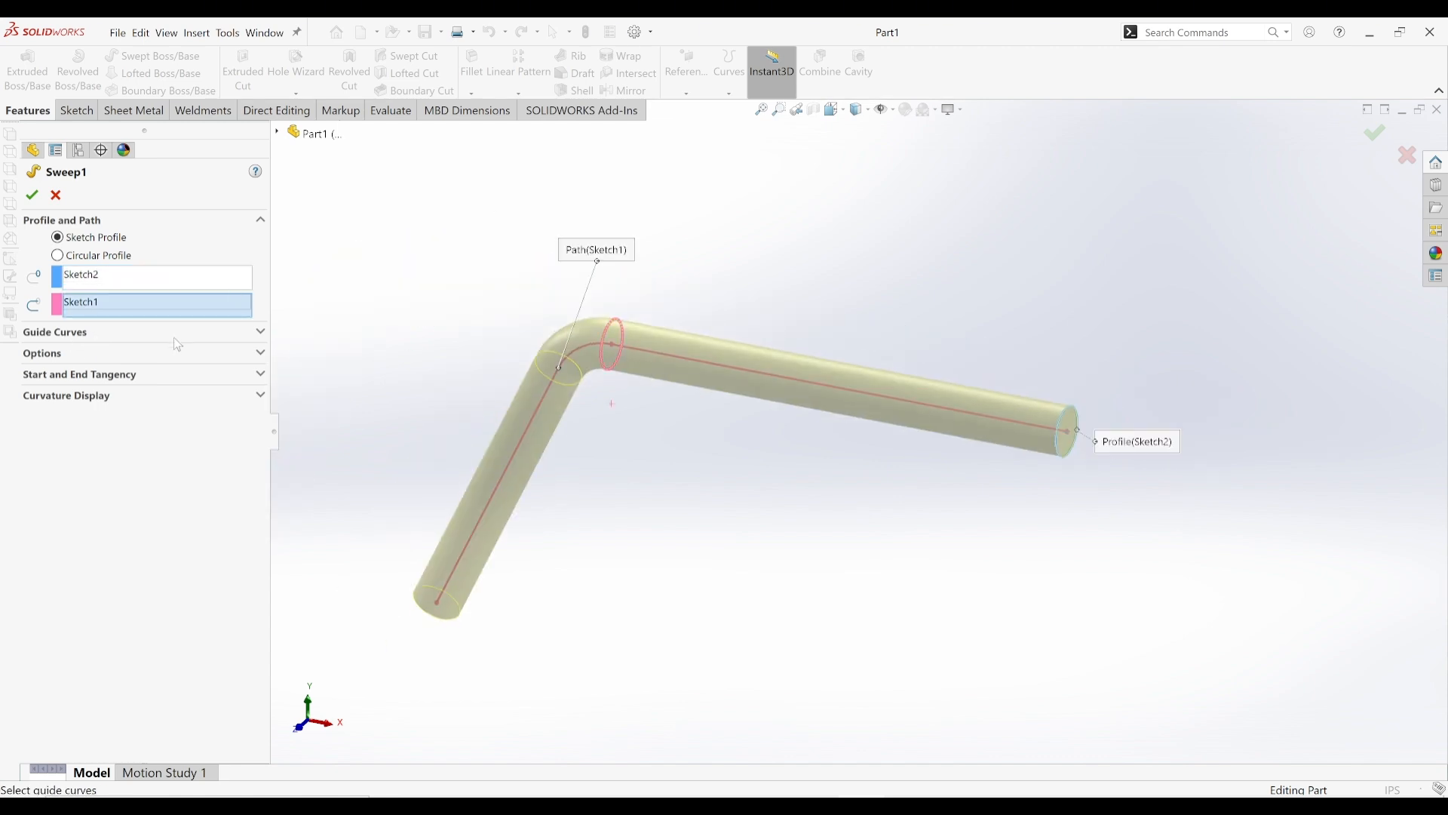
- Set the sweep's profile orientation to Keep Normal Constant and check the previewed bend from the front
click(147, 354)
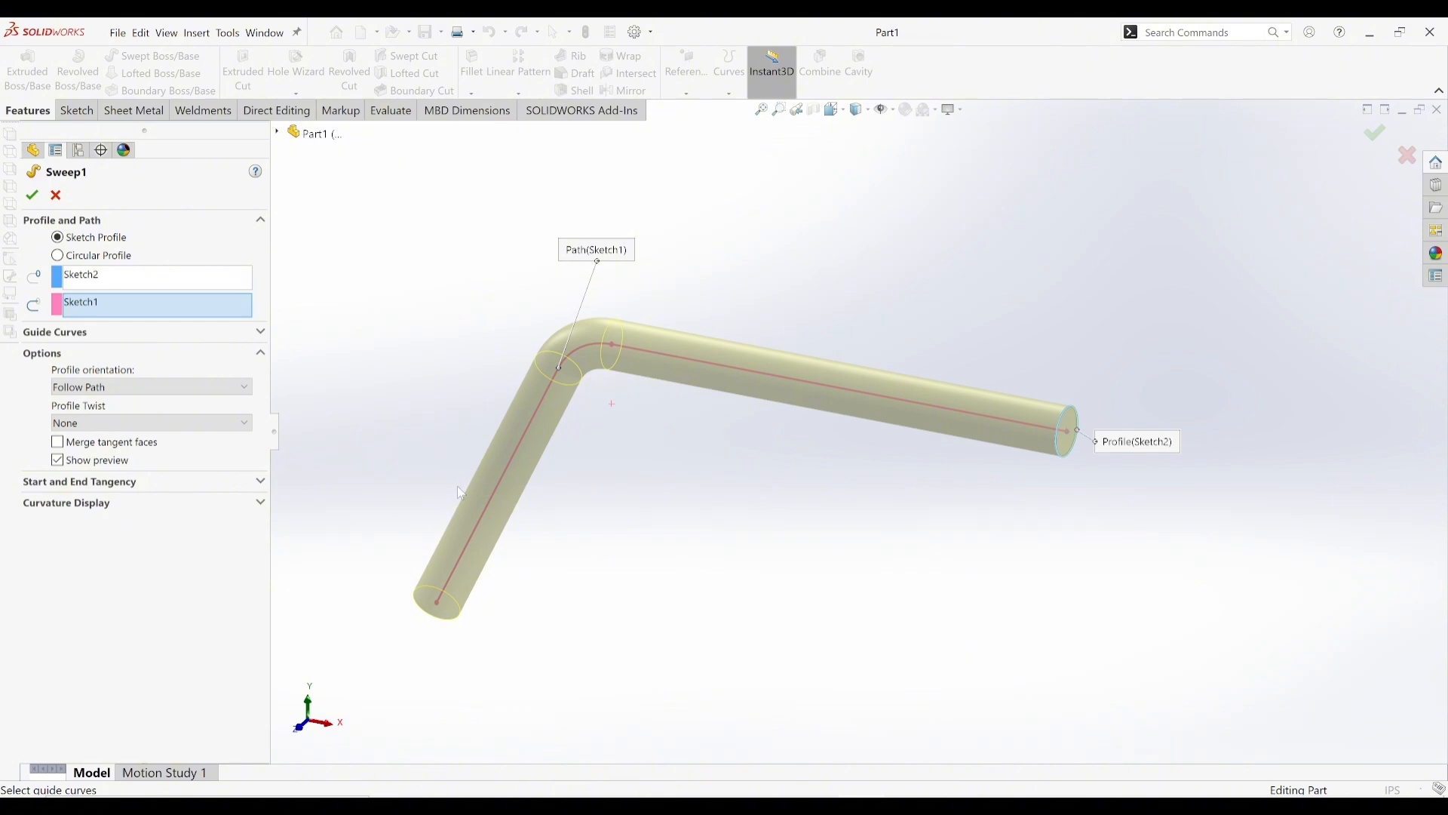
click(197, 388)
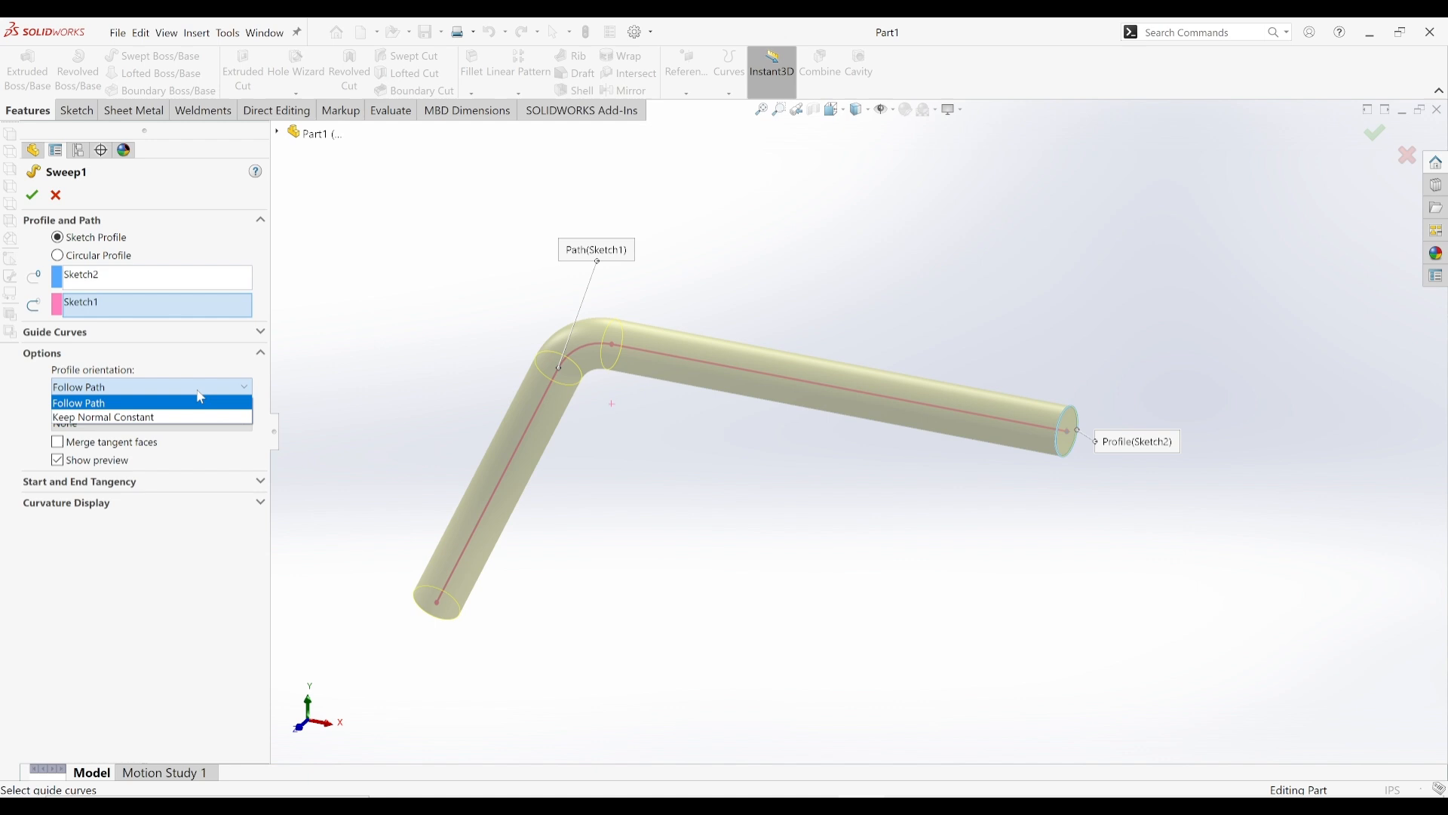
click(149, 404)
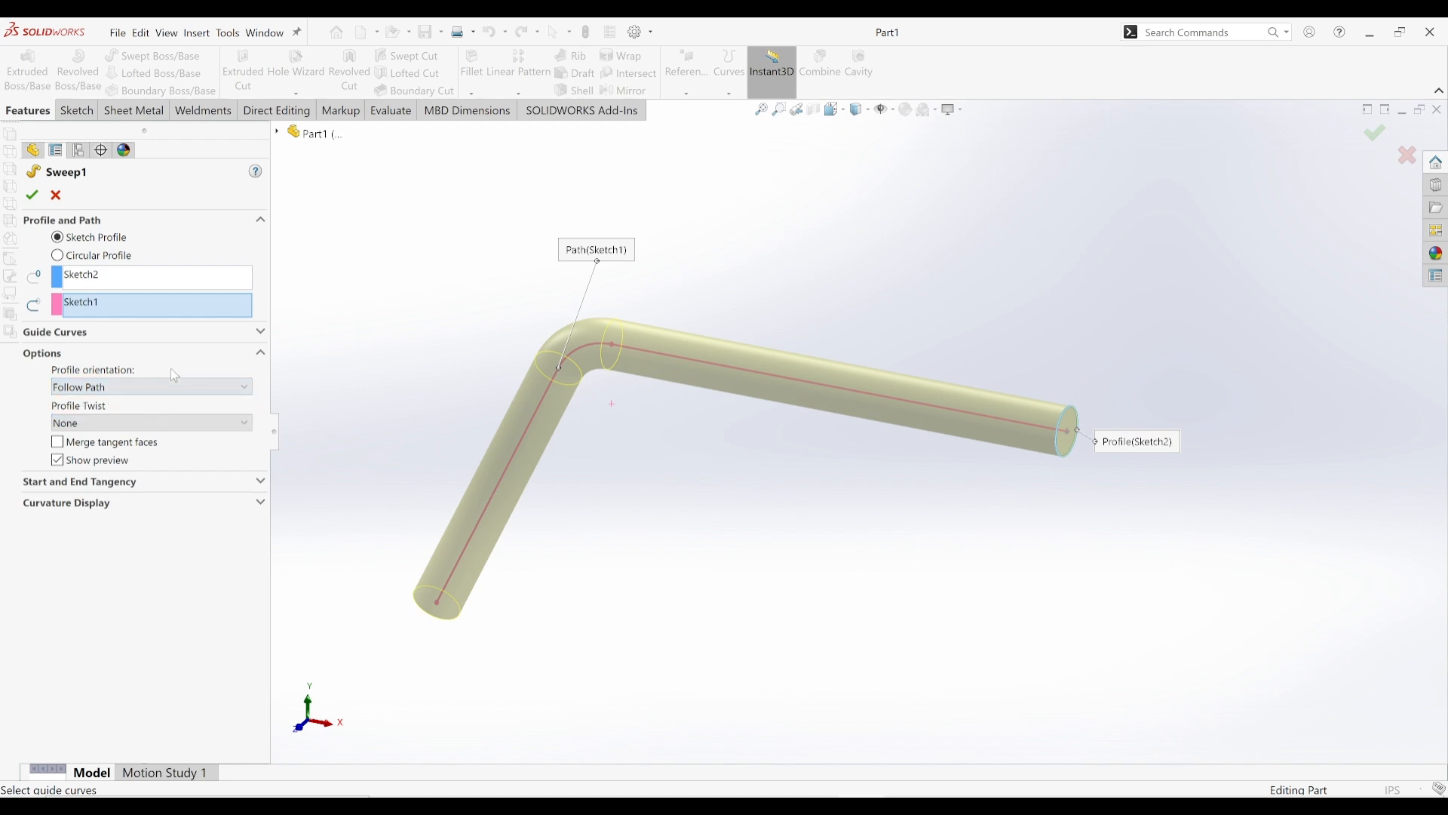
click(178, 386)
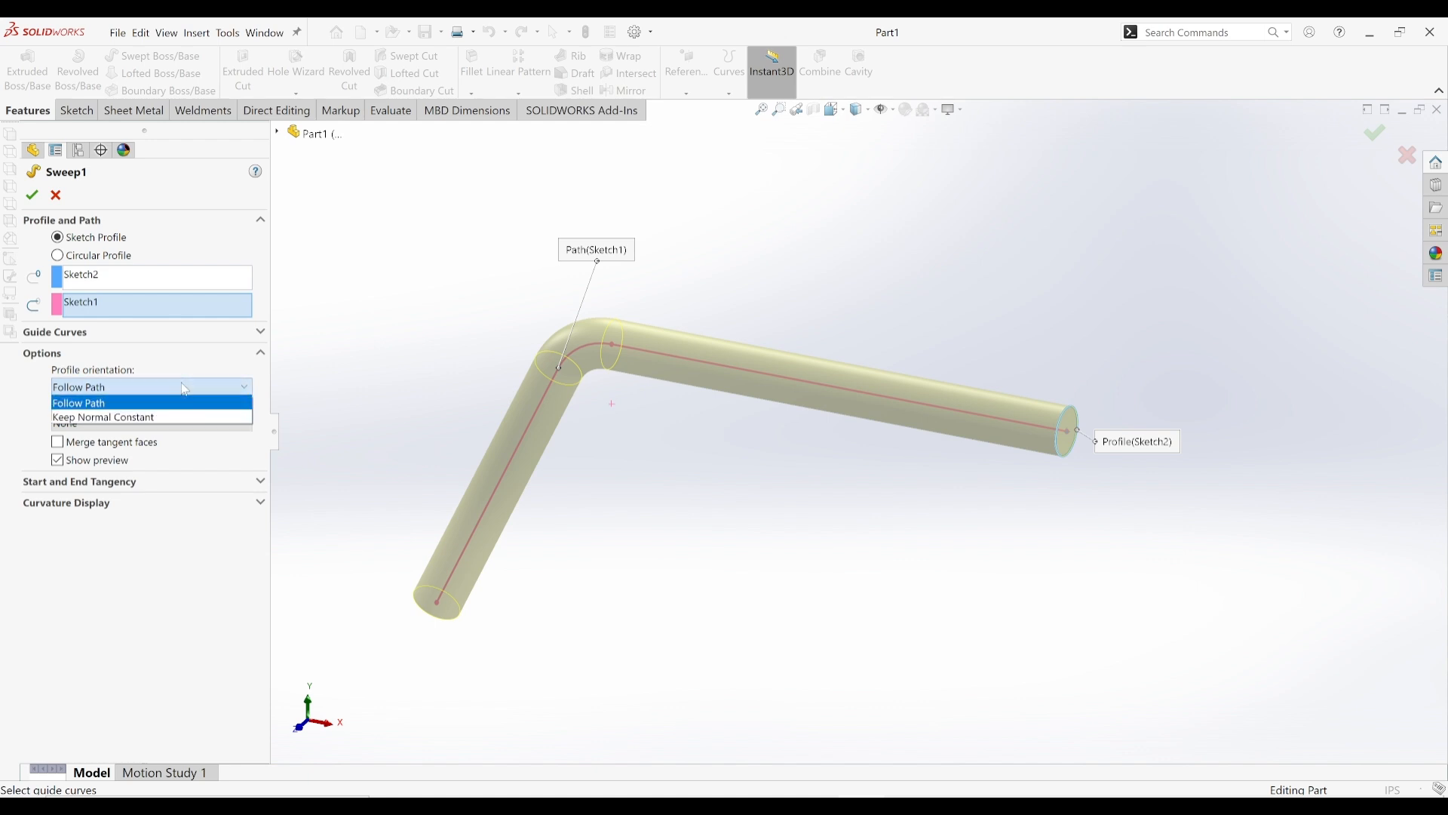
click(148, 417)
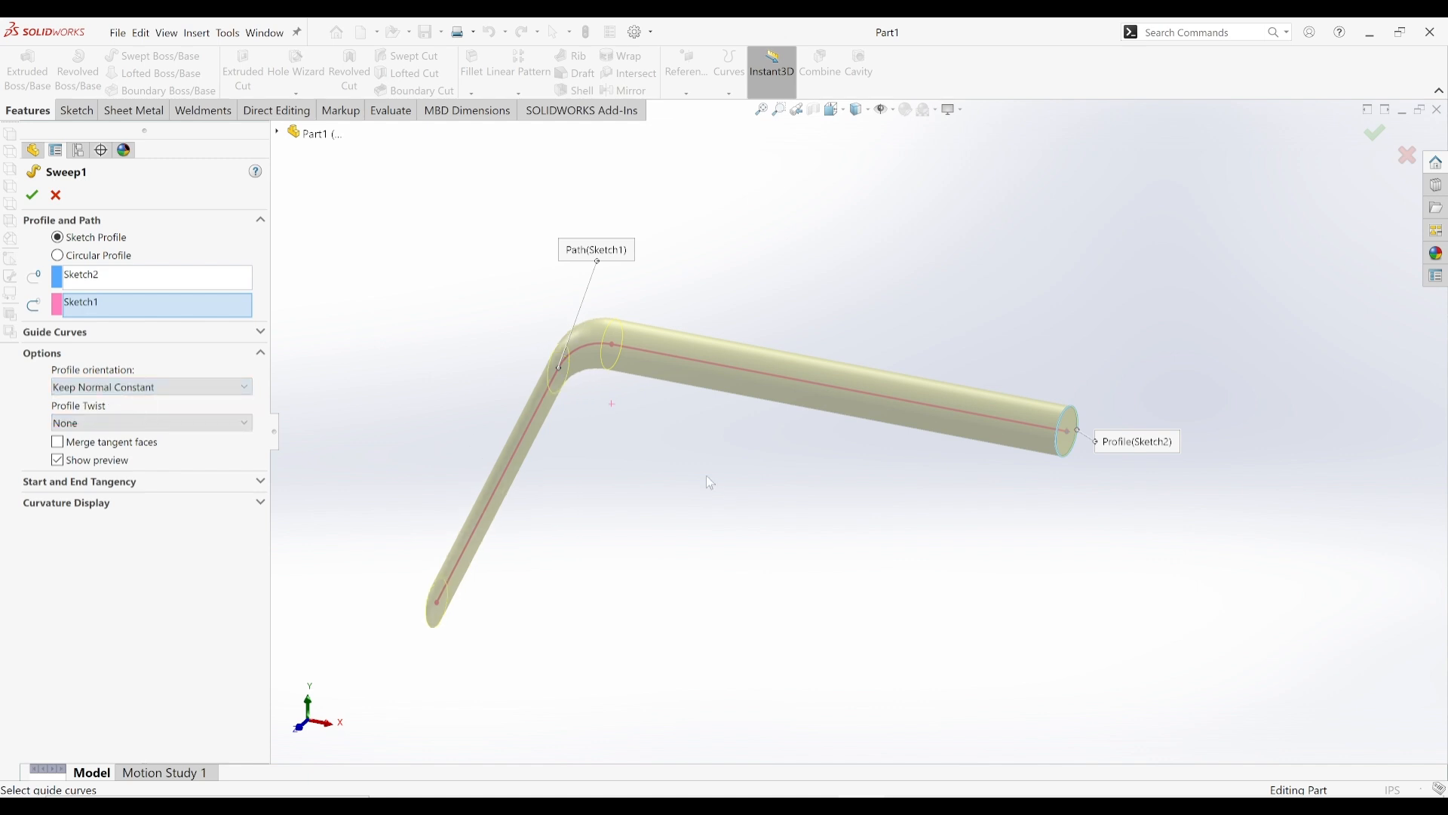
middle_drag(706, 476, 739, 488)
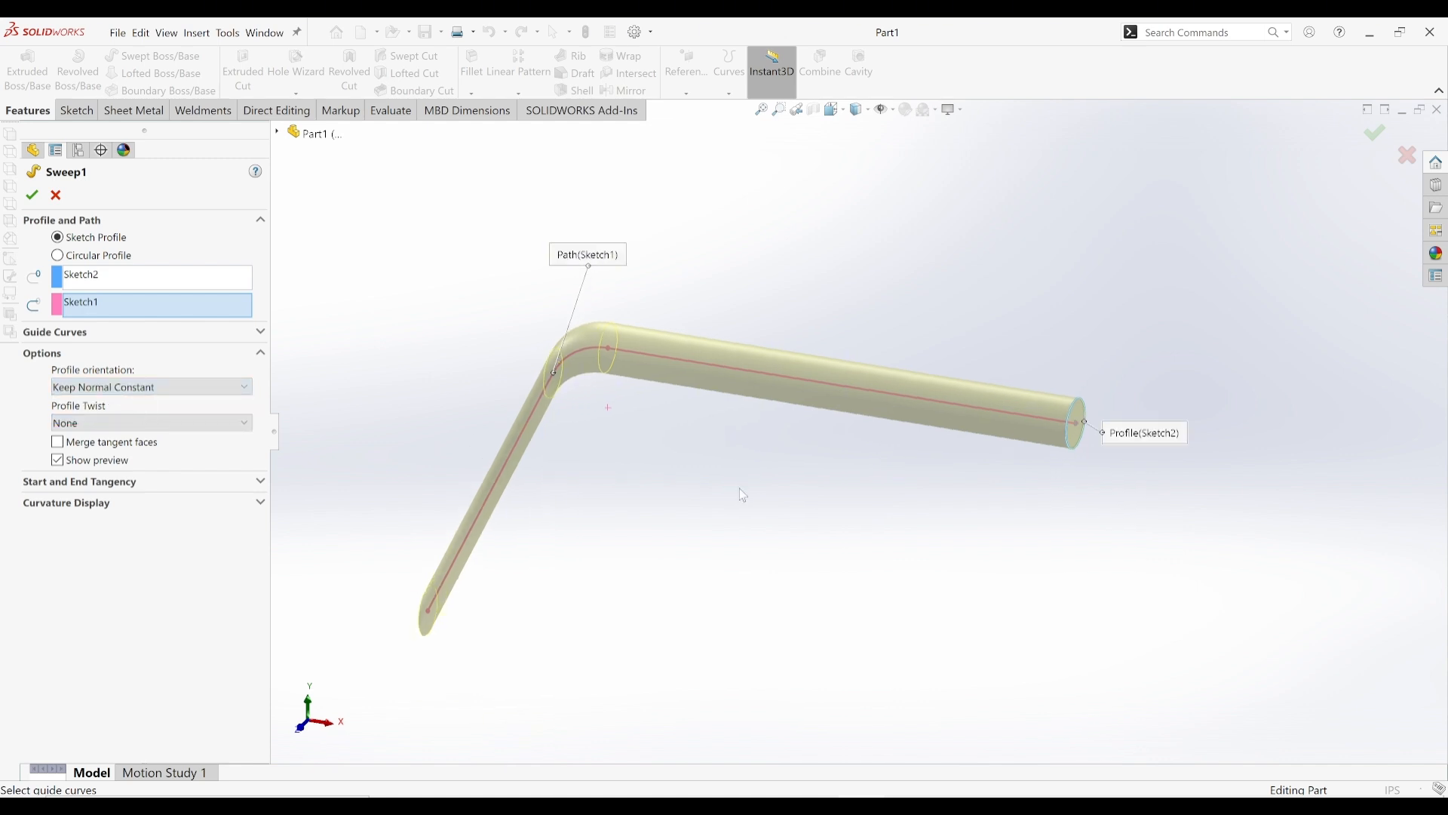
key(ctrl+1)
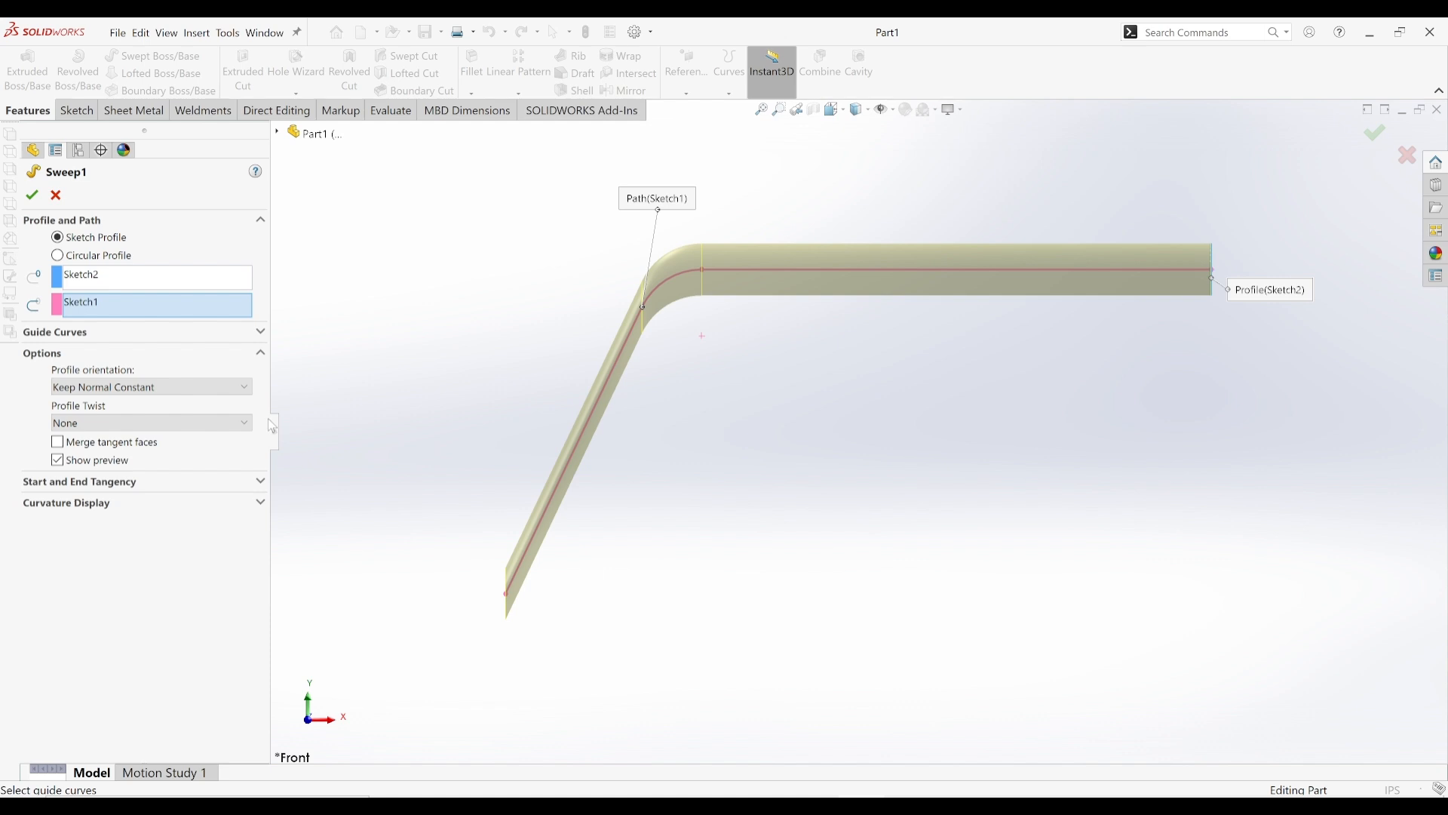
scroll(725, 295, down, 1)
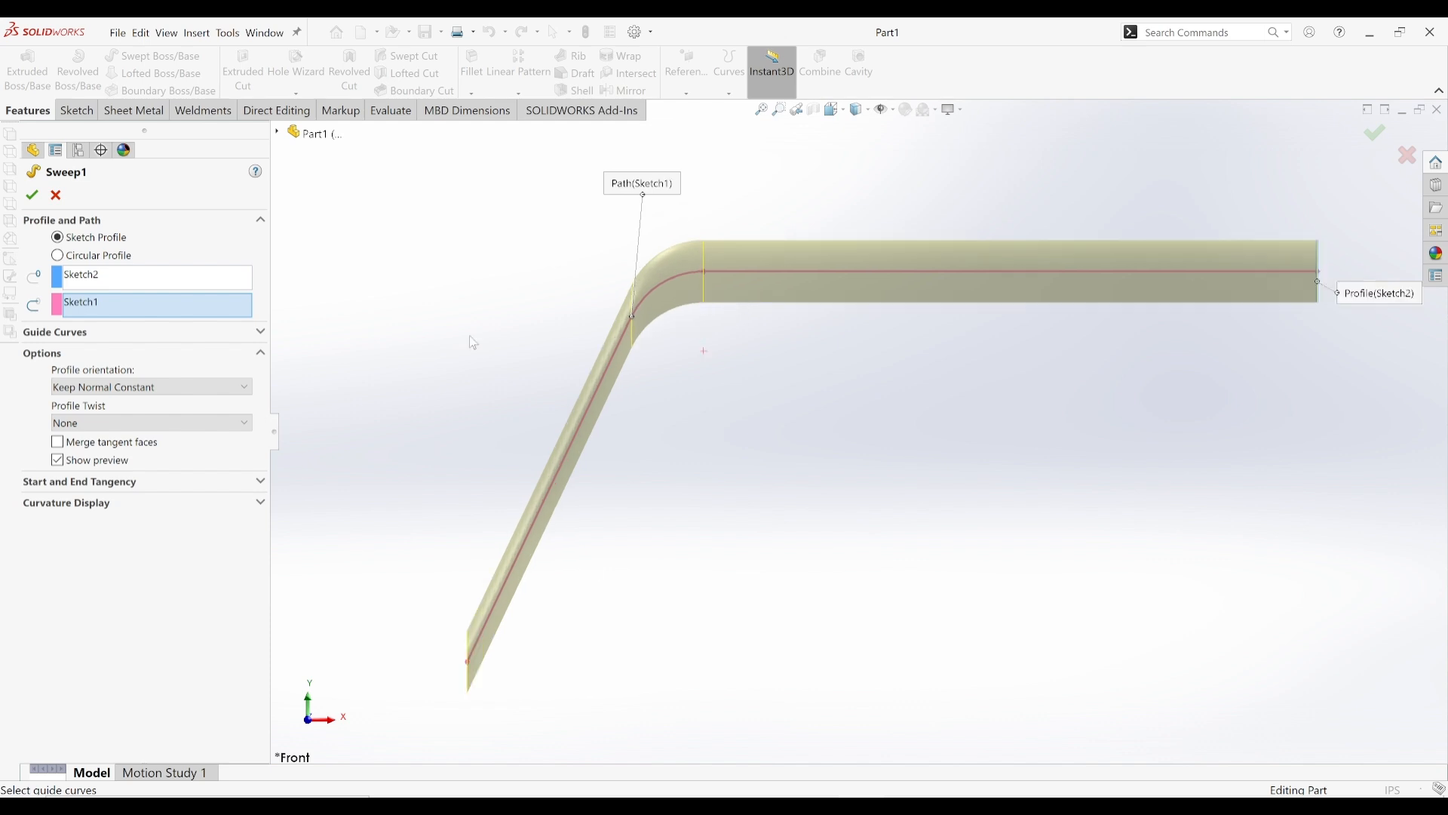
click(91, 443)
click(90, 445)
scroll(692, 285, down, 1)
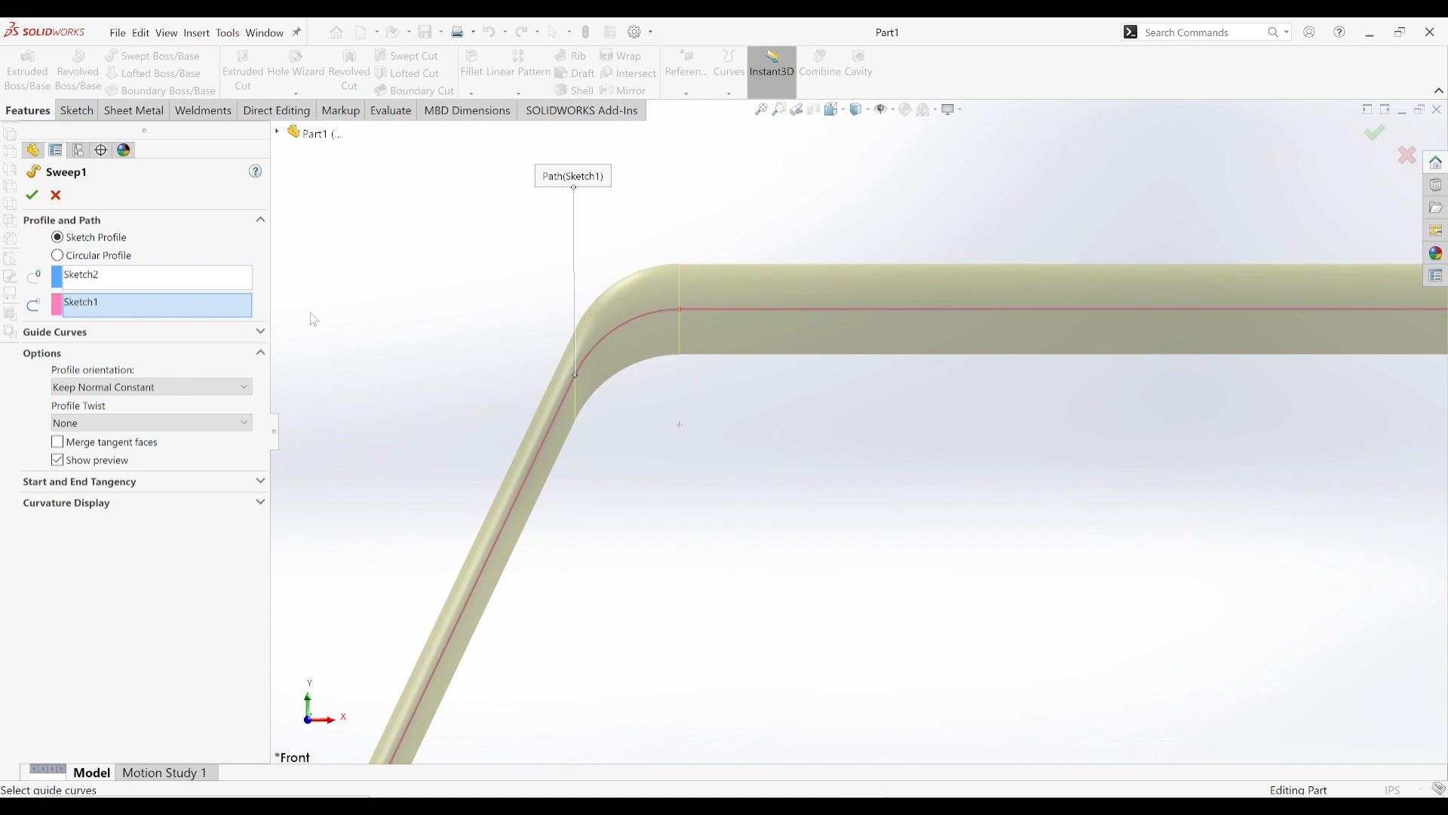
- Set the profile orientation back to Follow Path, enable merging of tangent faces, and accept the sweep
click(151, 387)
click(98, 401)
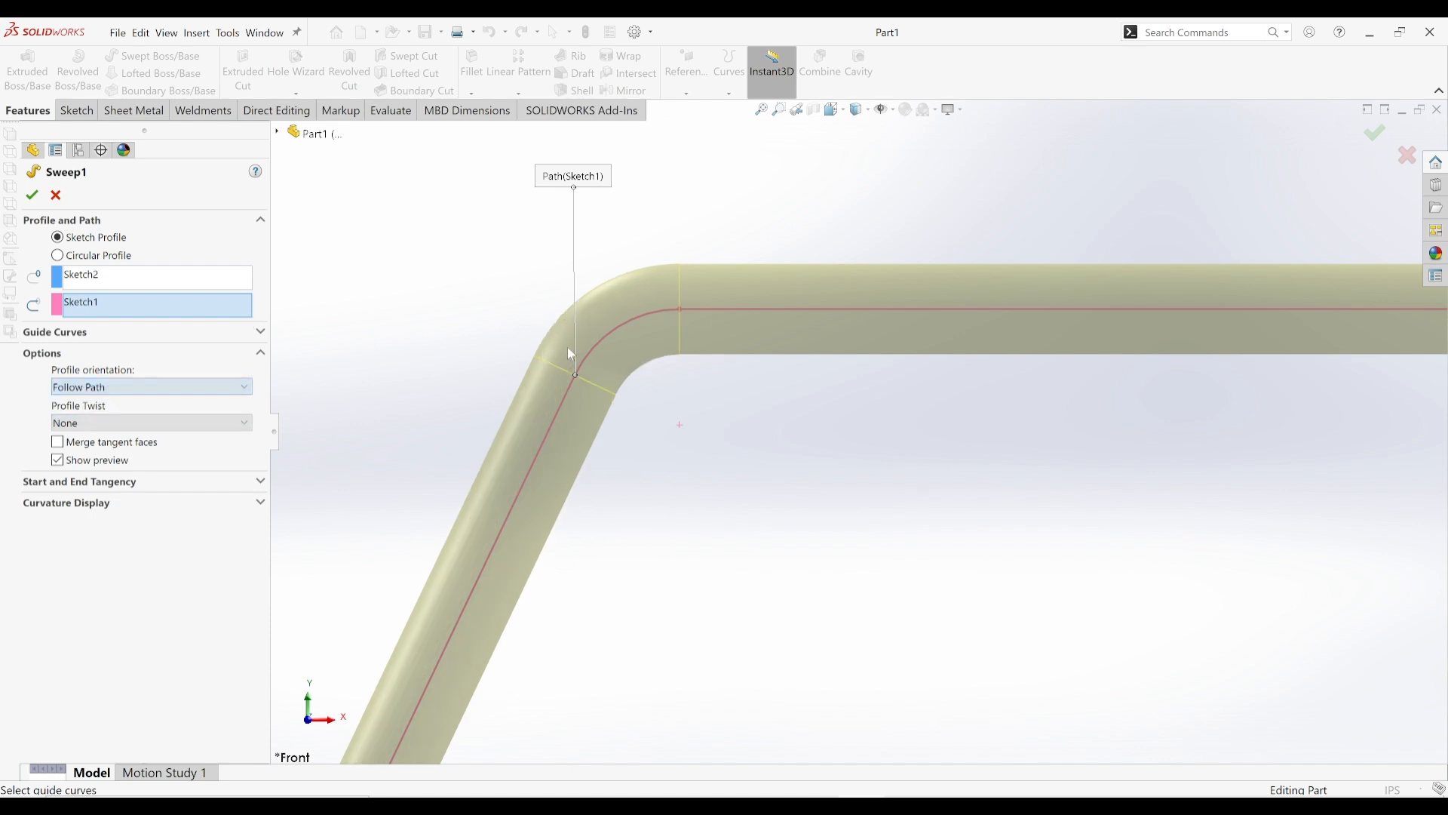
middle_drag(570, 349, 773, 332)
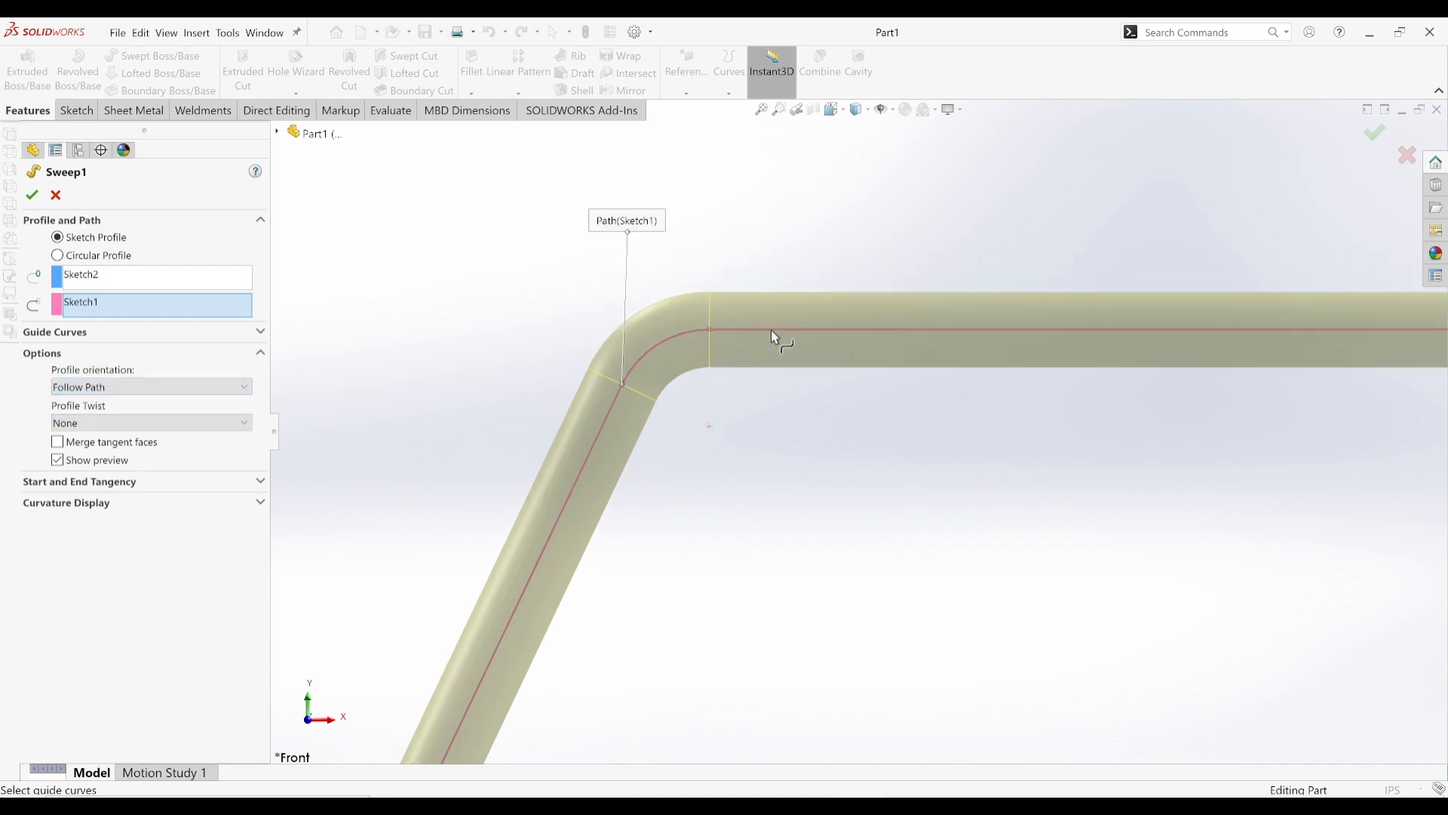
click(57, 442)
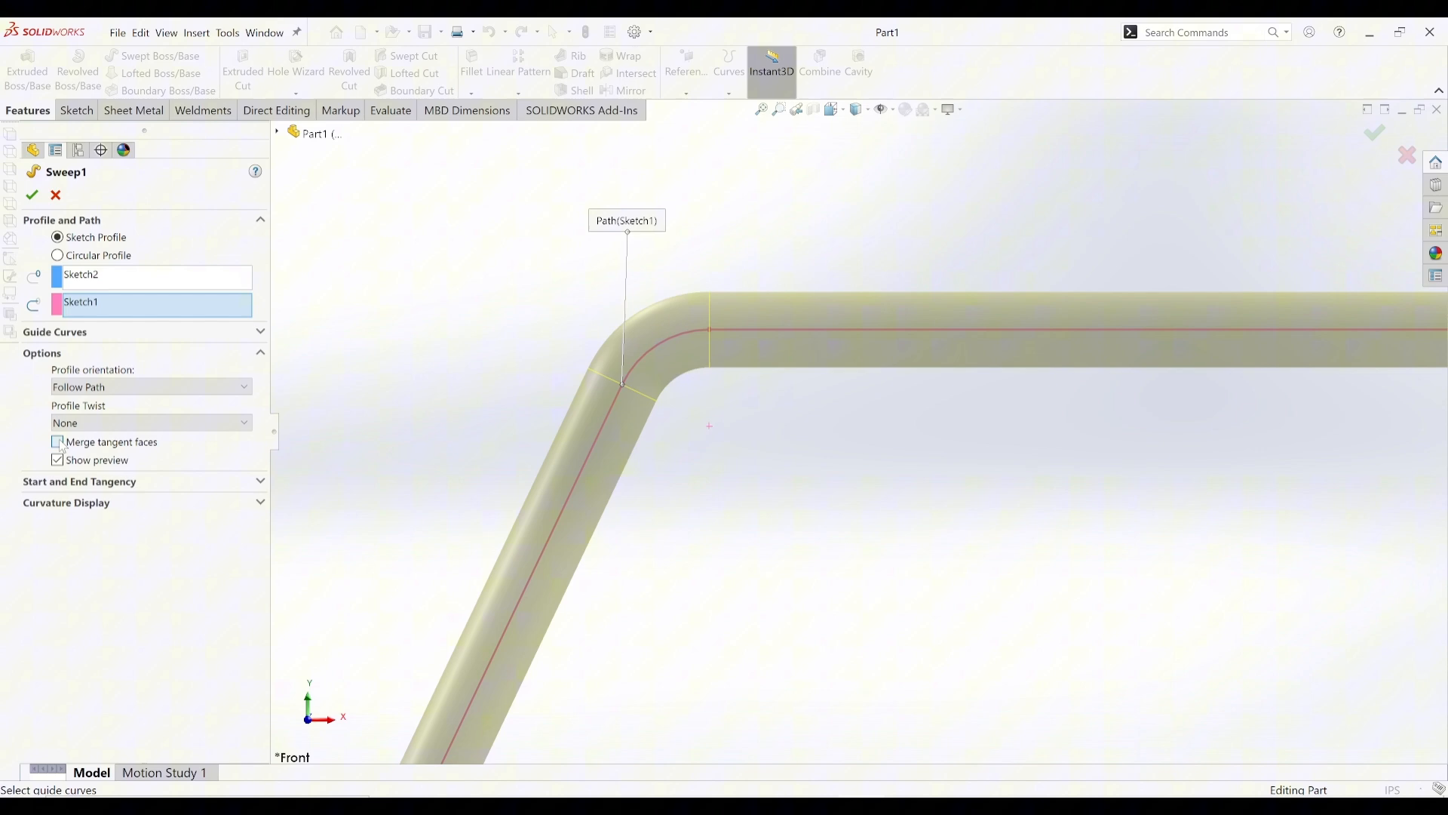
click(32, 194)
middle_drag(673, 410, 692, 328)
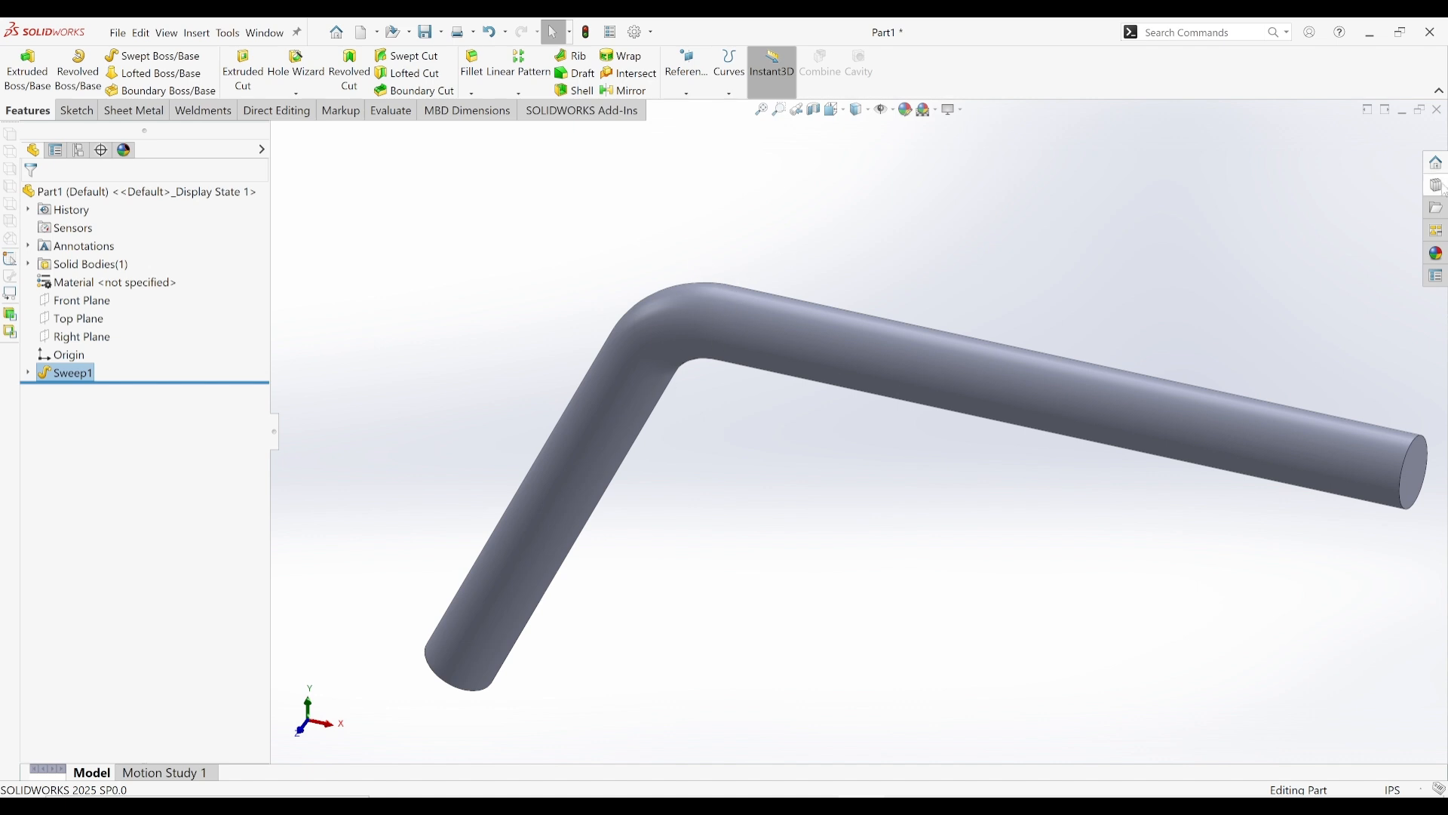
- Edit the sweep to turn off merging of tangent faces and use the Keep Normal Constant orientation
right_click(57, 377)
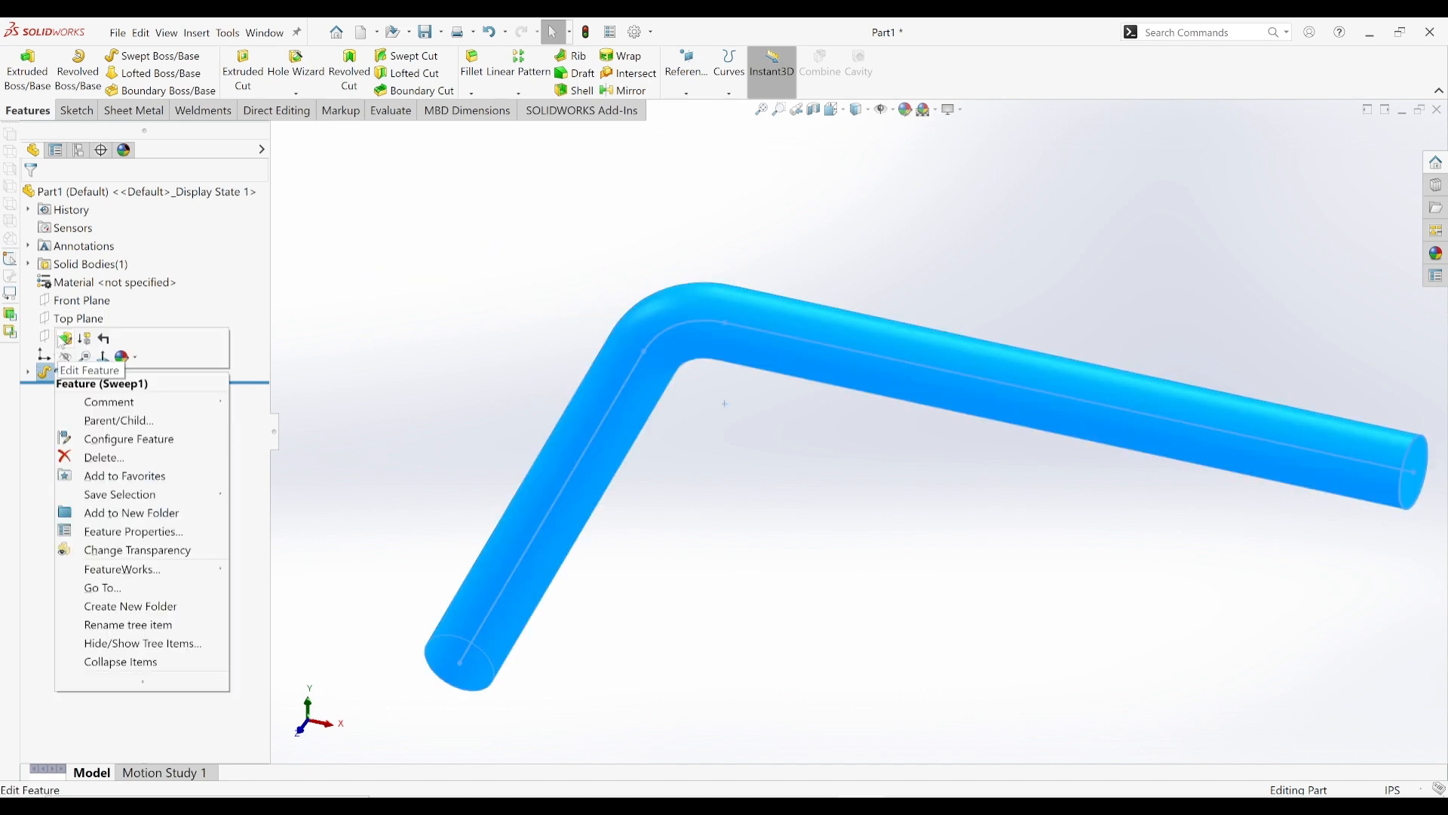
click(64, 339)
click(87, 441)
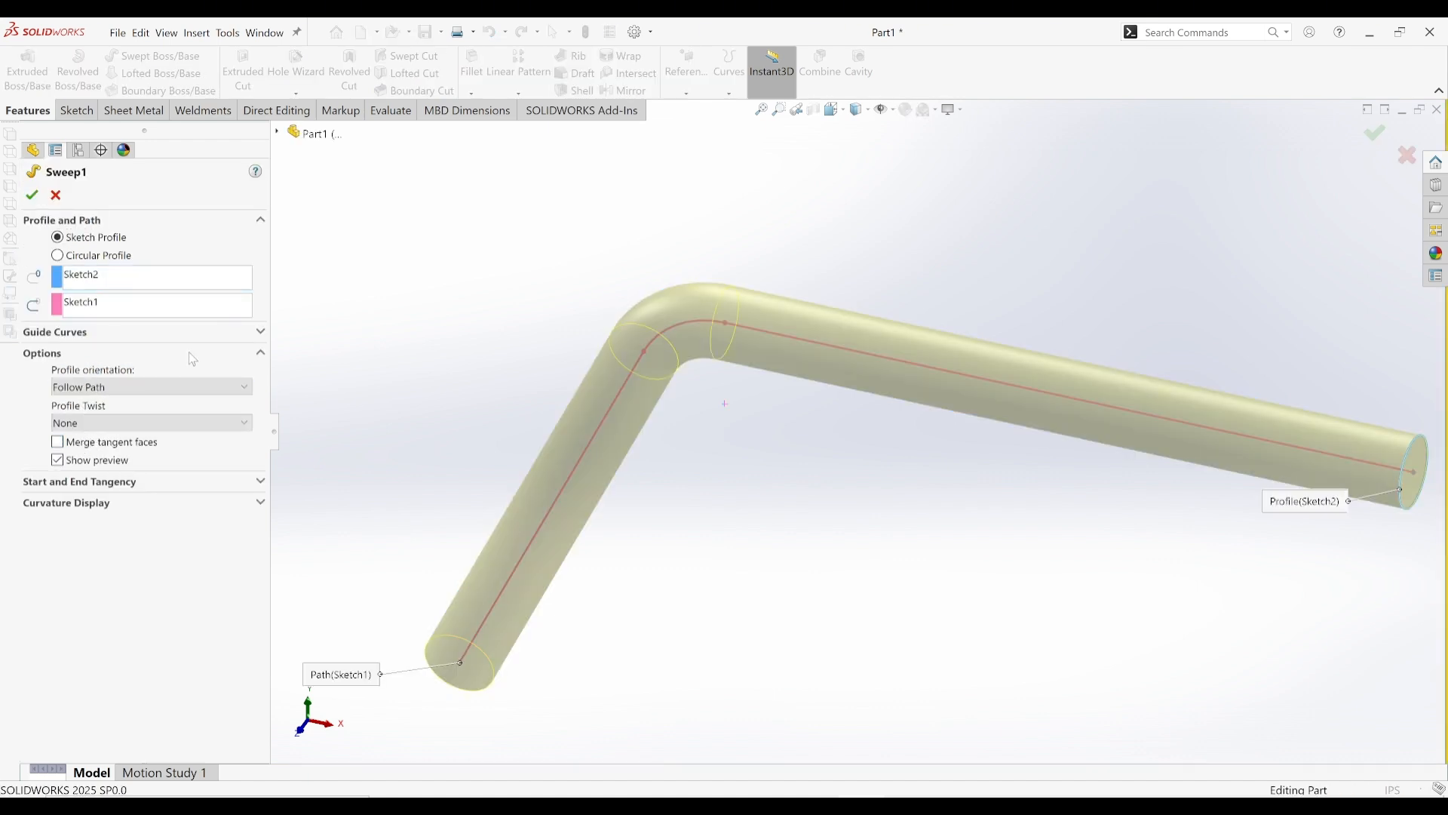
click(99, 387)
click(104, 417)
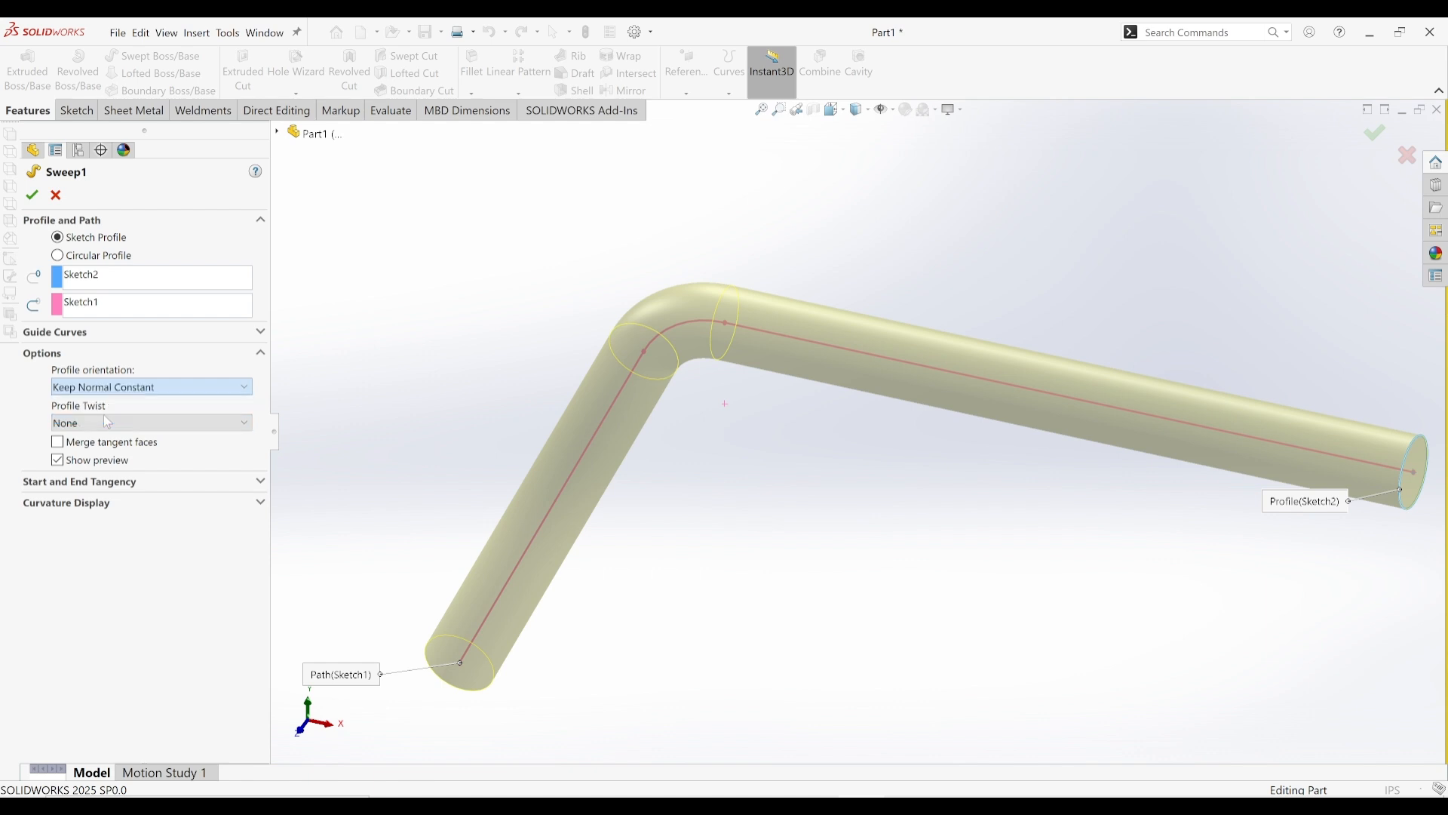
click(32, 197)
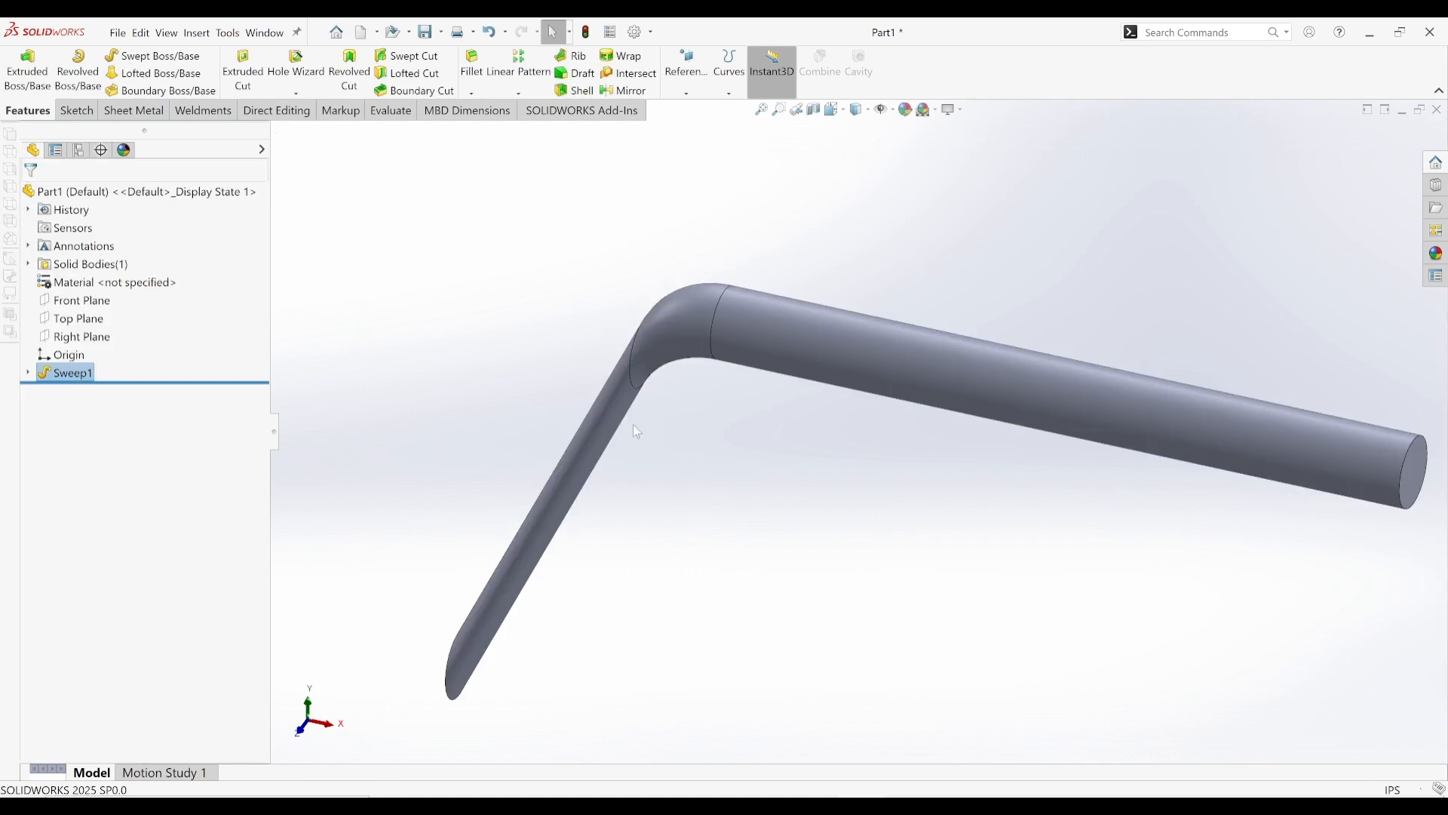
- Examine the rod's bend and the shape of its two legs from the front and at an angle
key(ctrl+1)
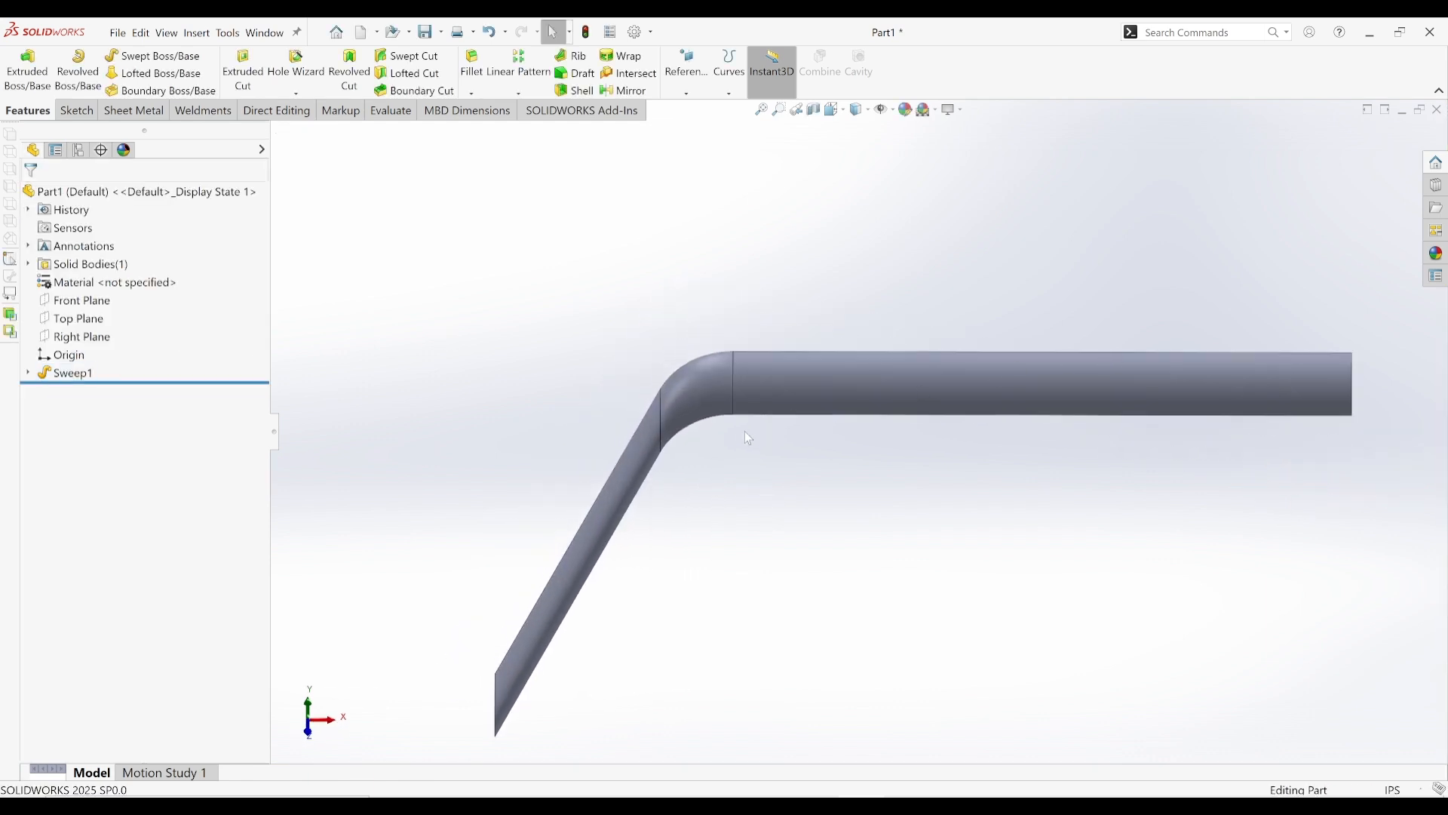
middle_drag(749, 437, 744, 468)
click(738, 468)
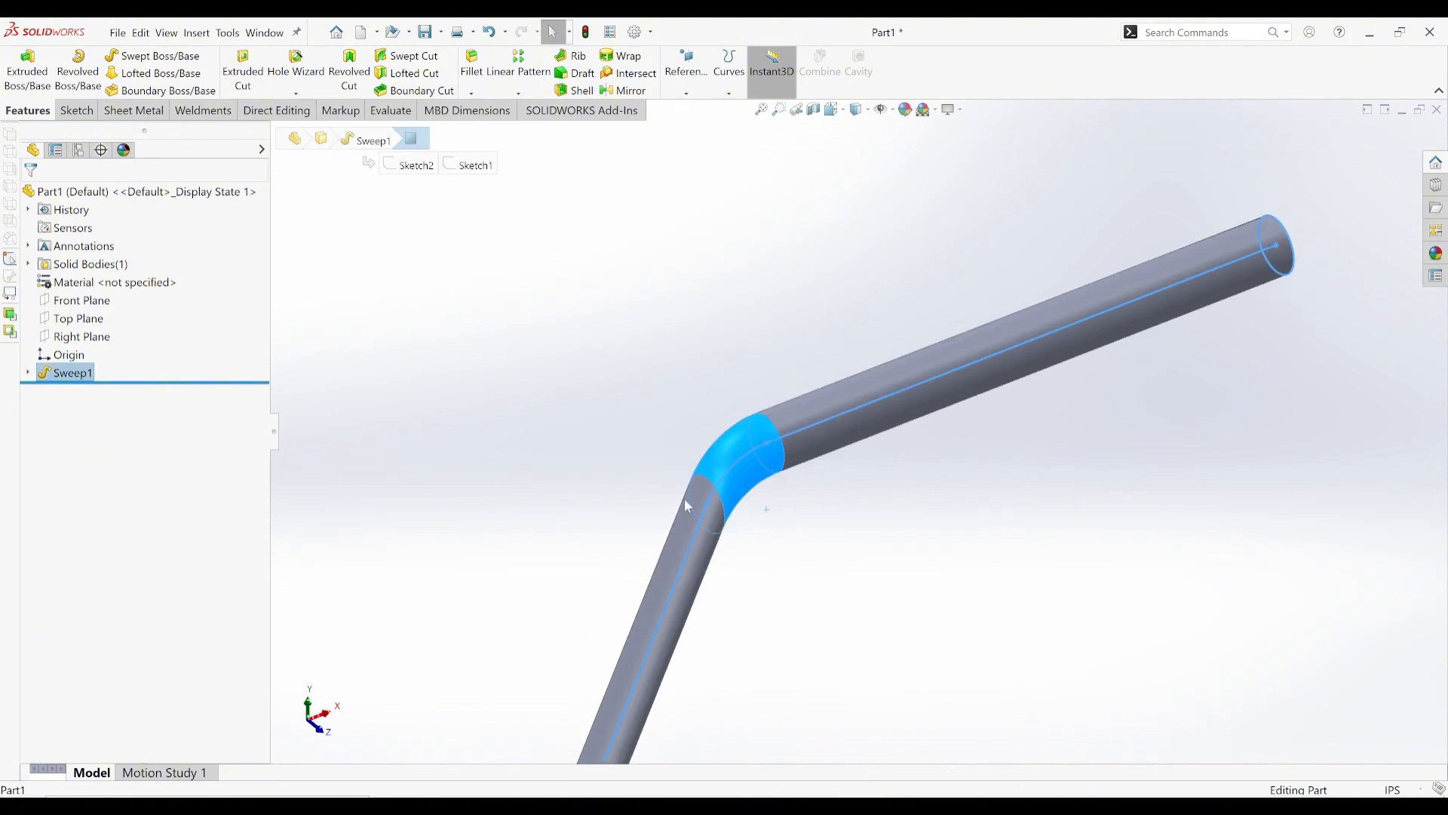
middle_drag(687, 507, 769, 451)
middle_drag(809, 348, 864, 549)
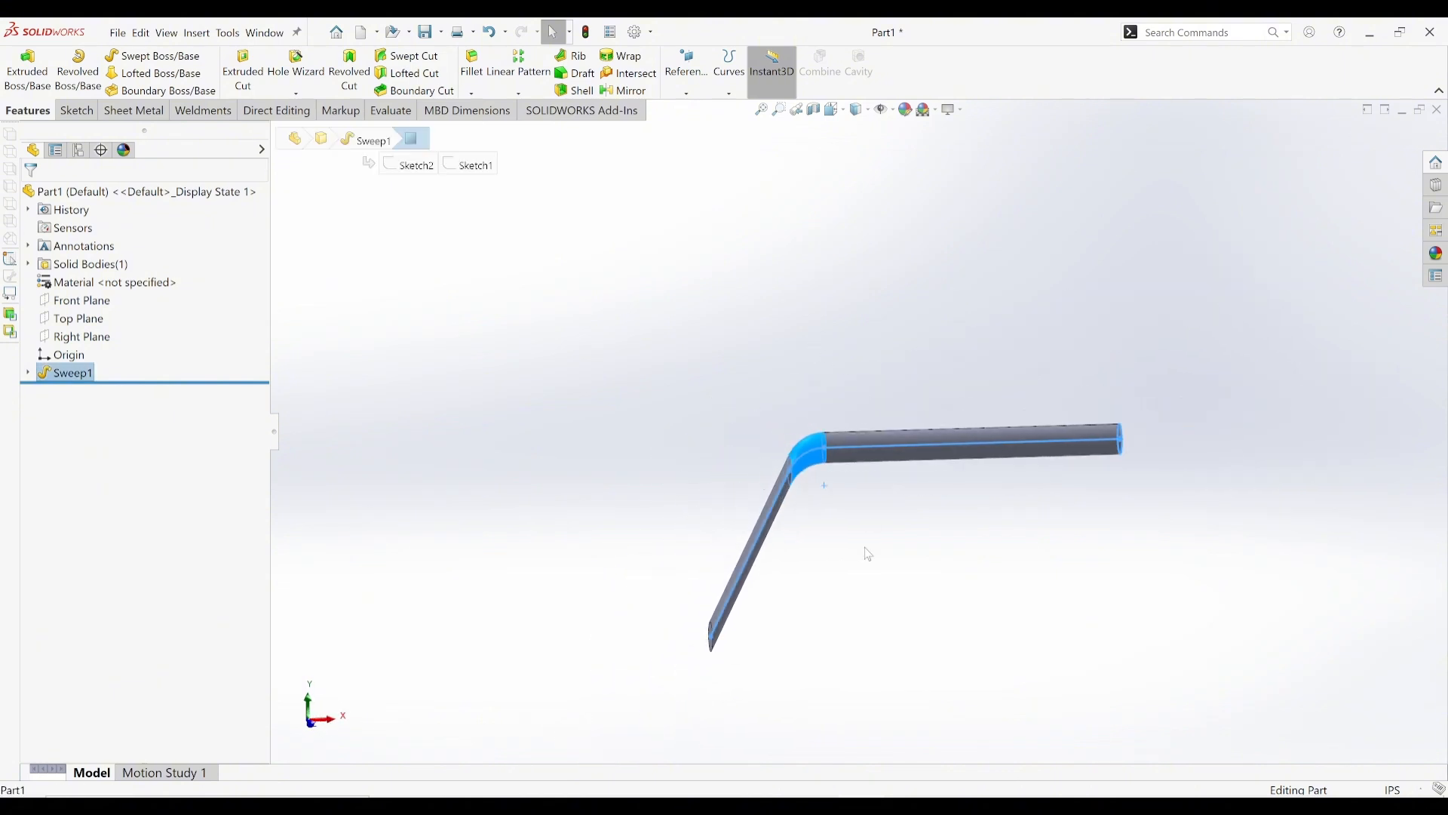
click(824, 552)
key(Left)
key(Left)
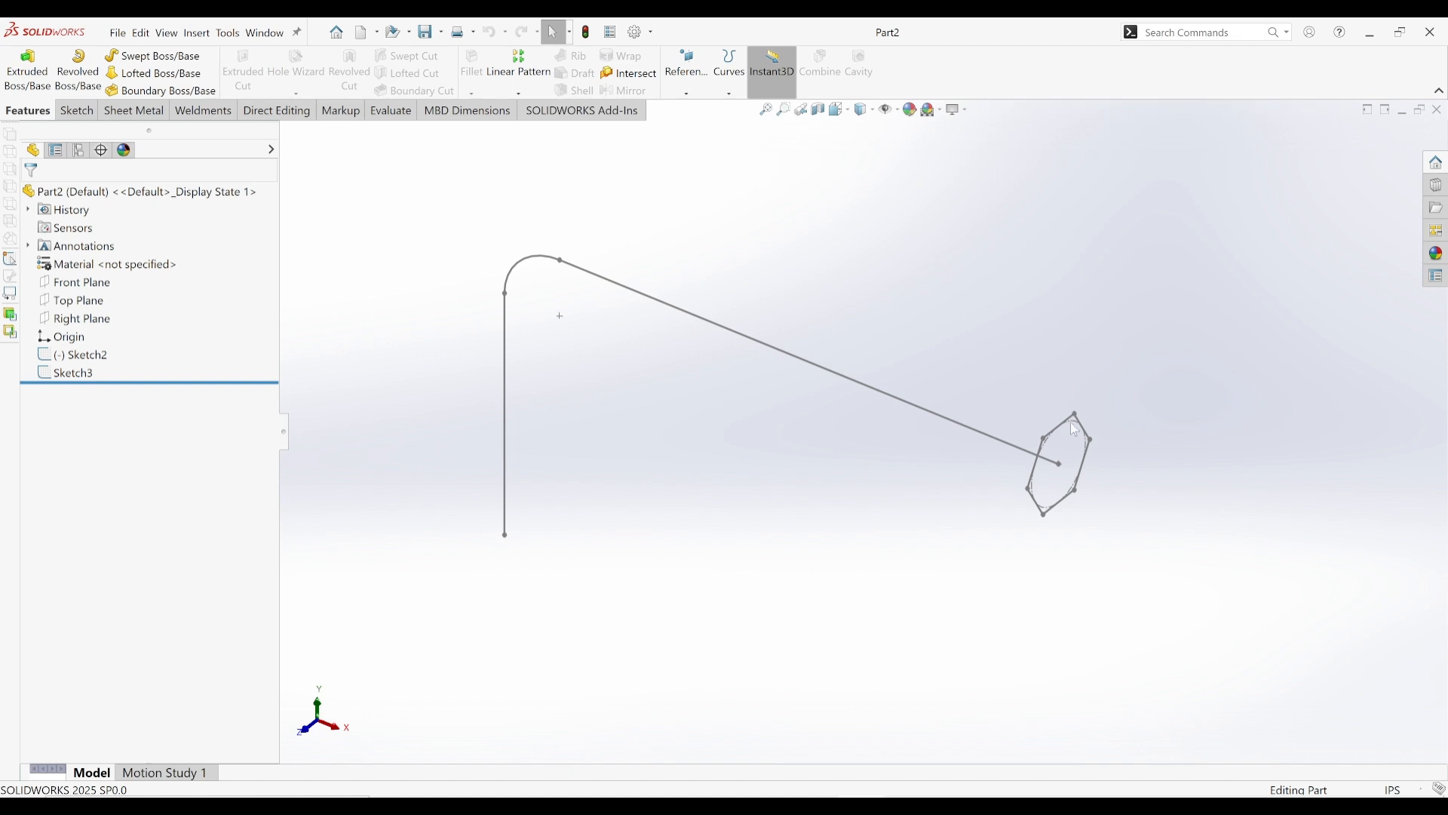
- Start a Swept Boss/Base in Part2 with the hexagon sketch as profile and the bent line sketch as path
click(147, 56)
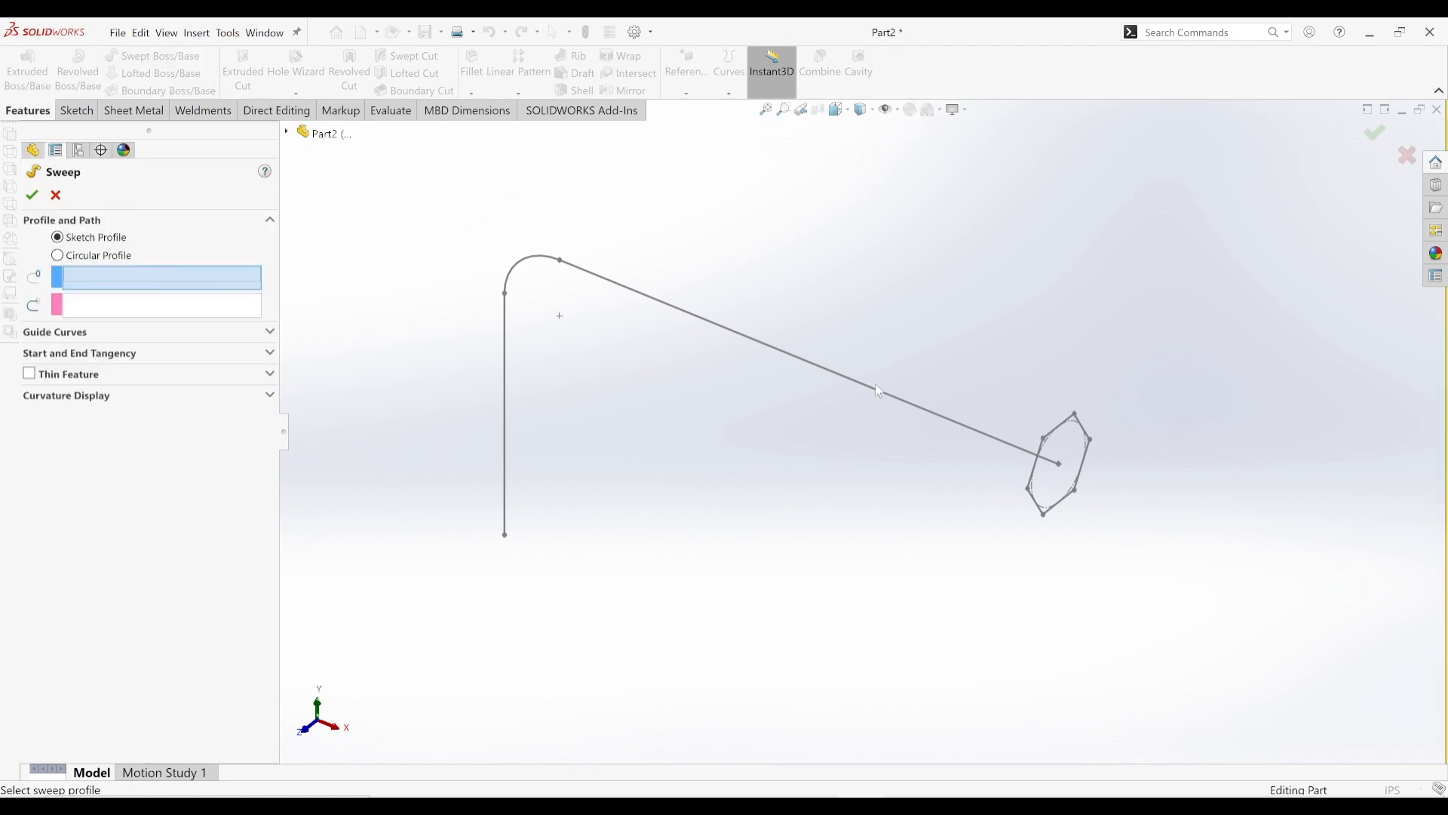
click(1066, 429)
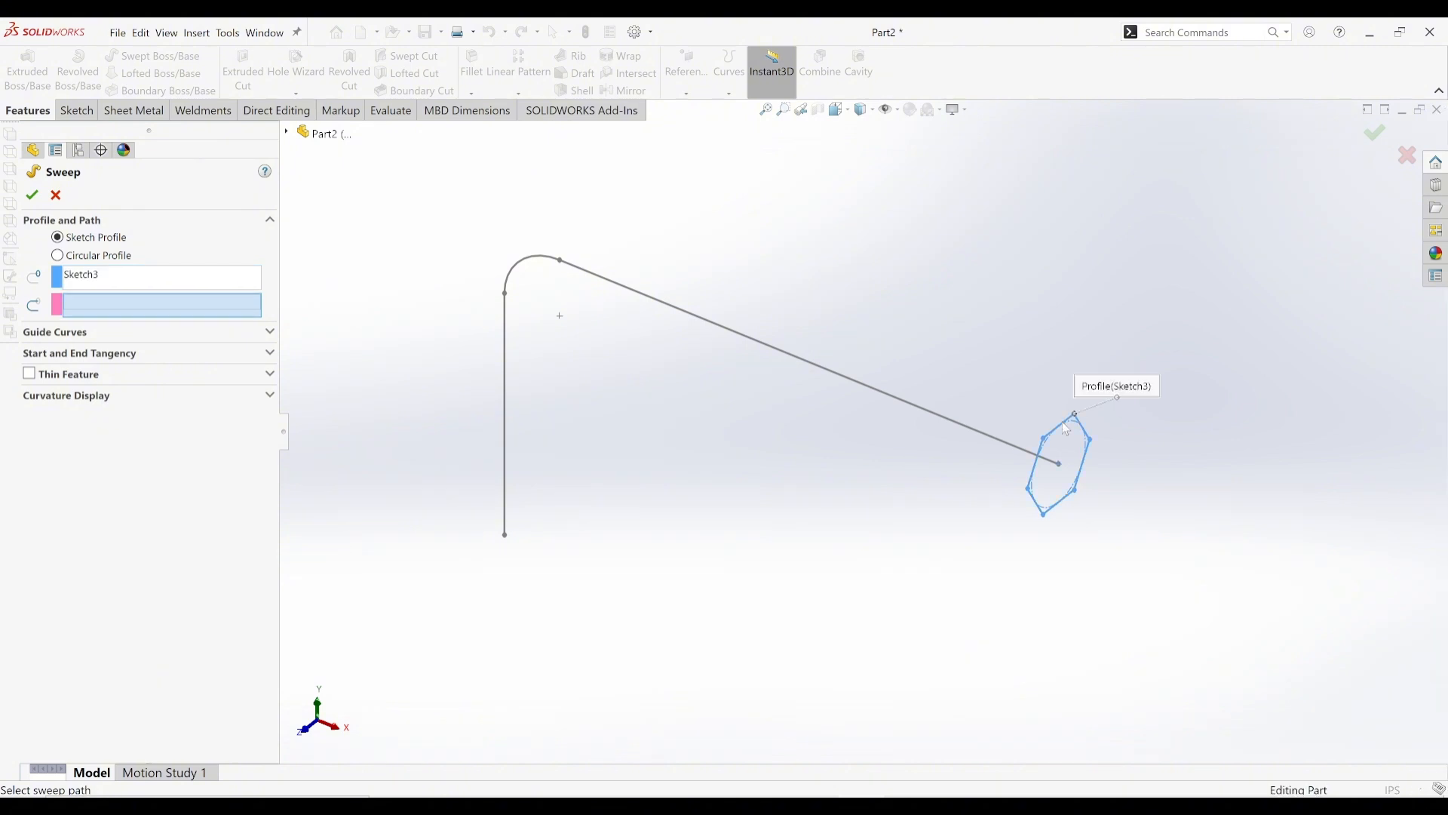
click(737, 335)
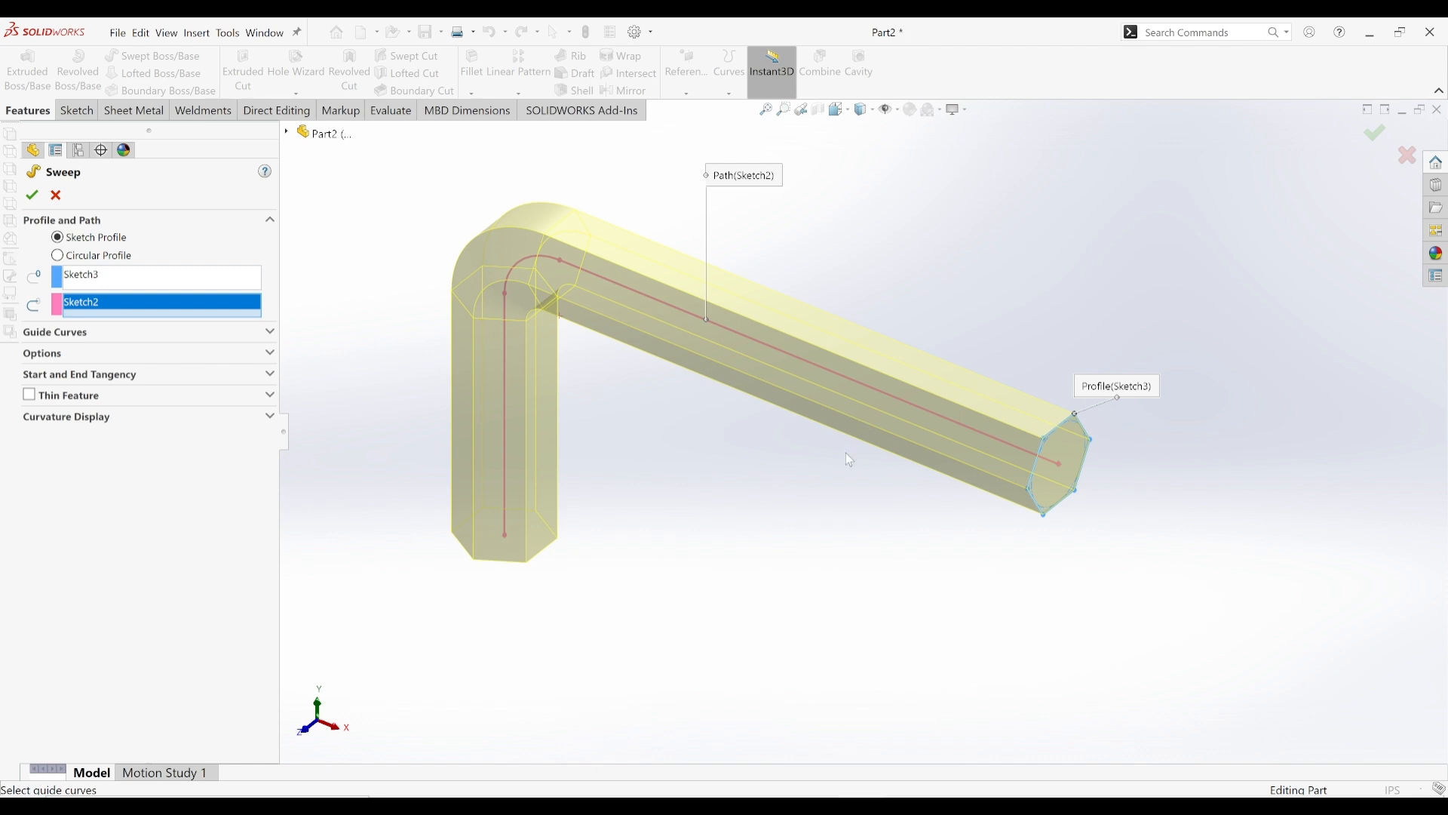
middle_drag(844, 452, 873, 415)
middle_drag(533, 327, 514, 344)
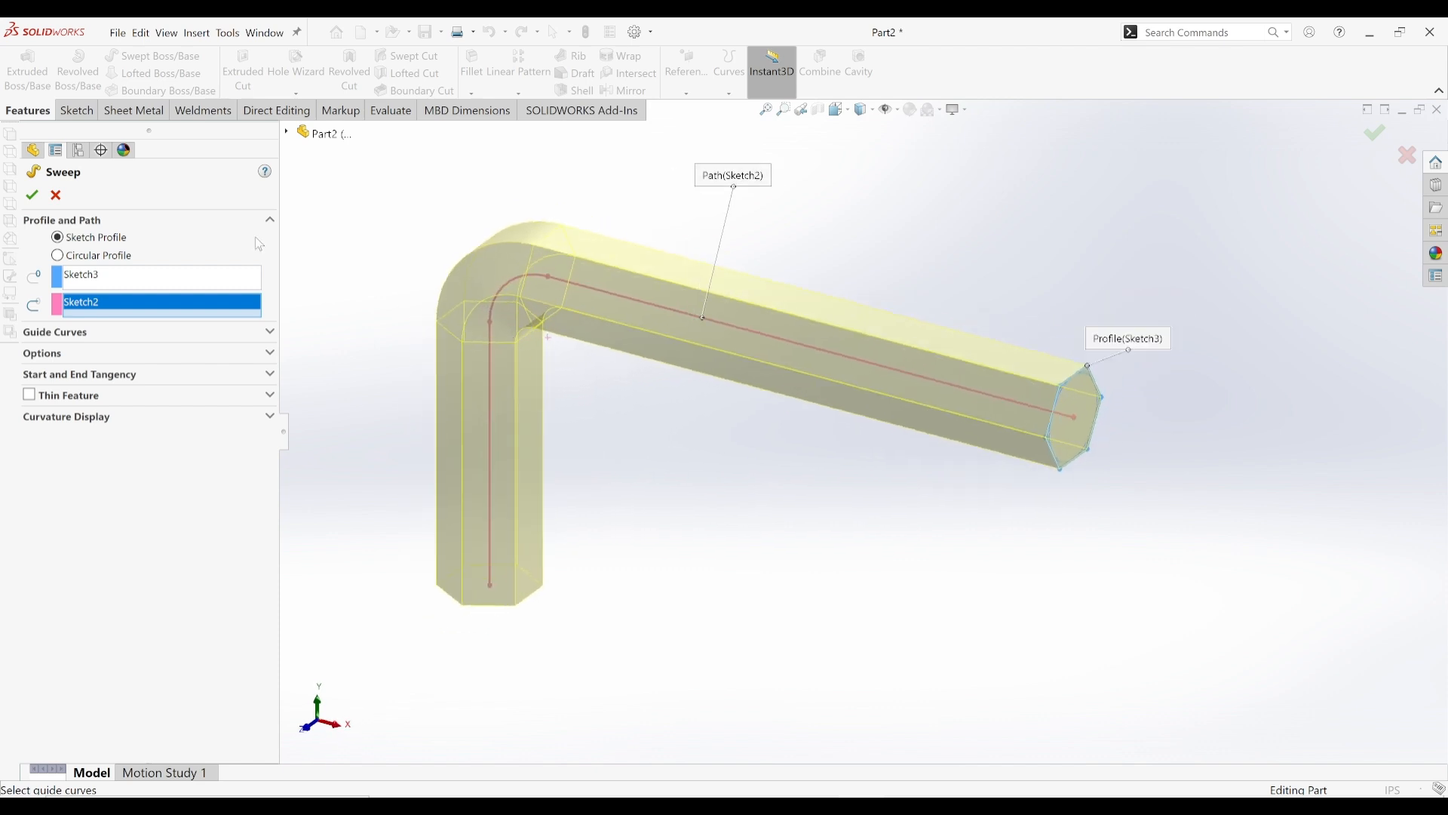
- Set the sweep's profile twist to Specify Twist Value, controlled in degrees, with a twist of 60 degrees
click(143, 355)
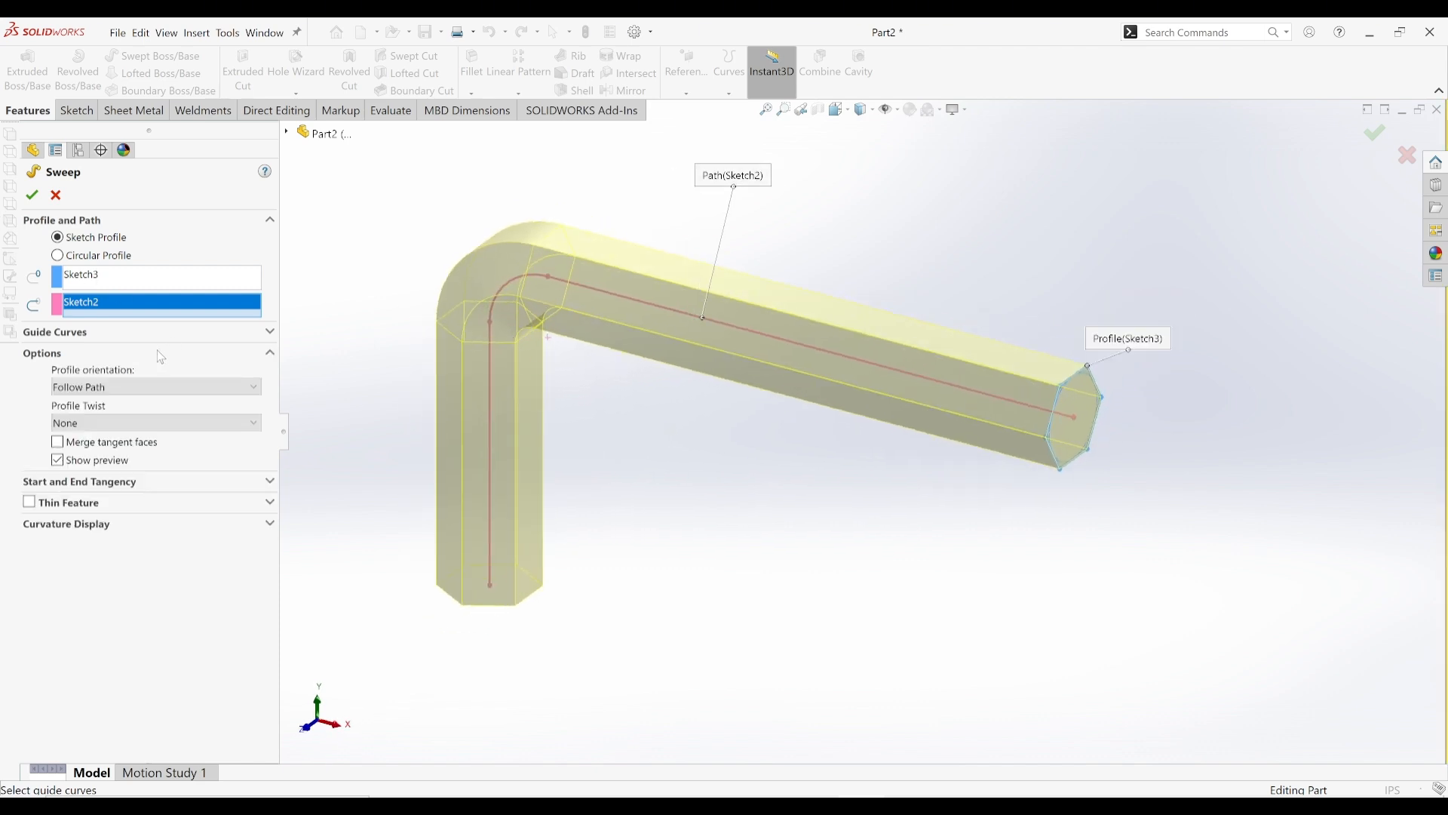
click(128, 425)
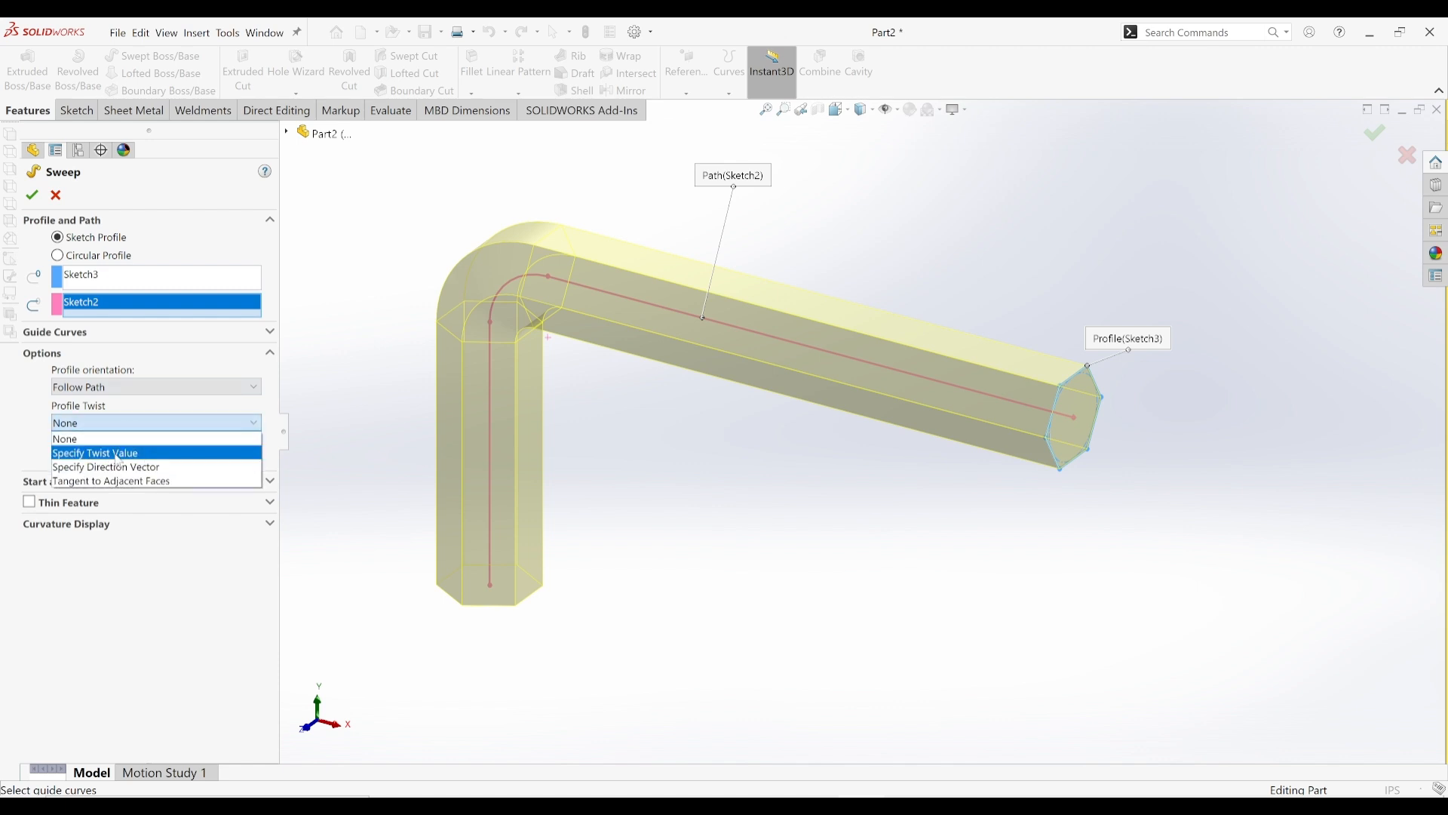
click(117, 454)
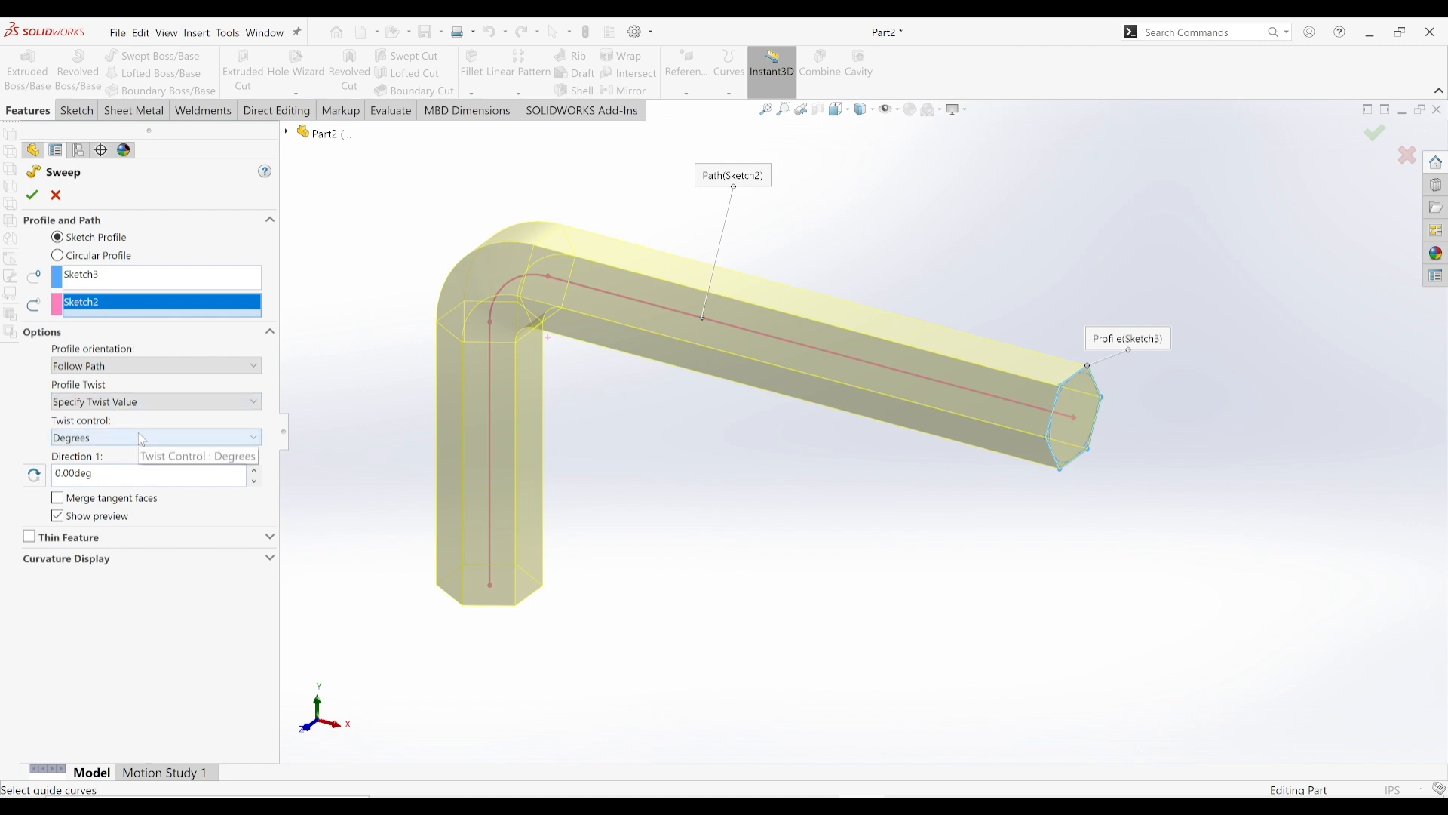
click(140, 435)
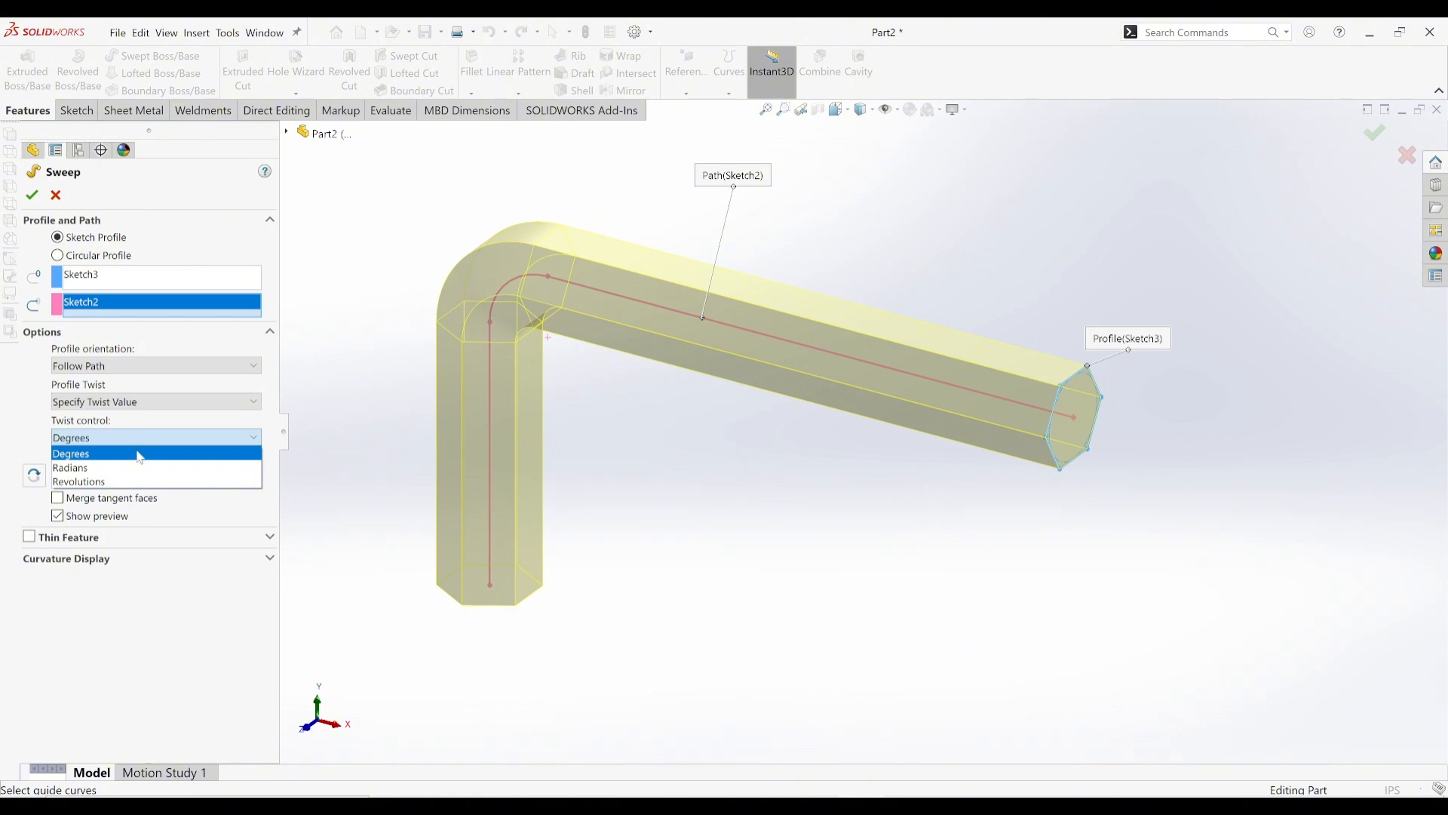
click(143, 453)
click(105, 473)
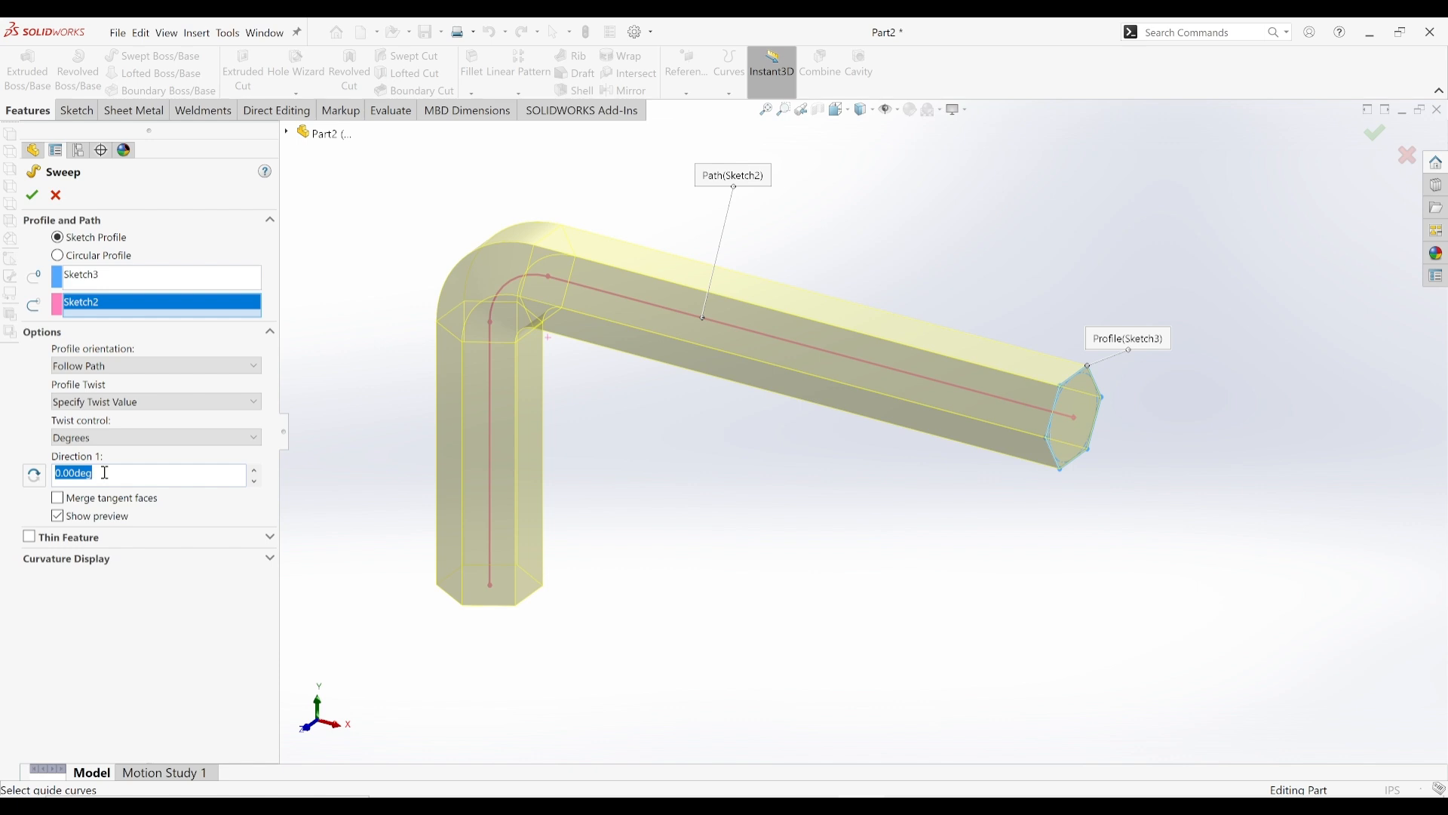
text(60)
key(Return)
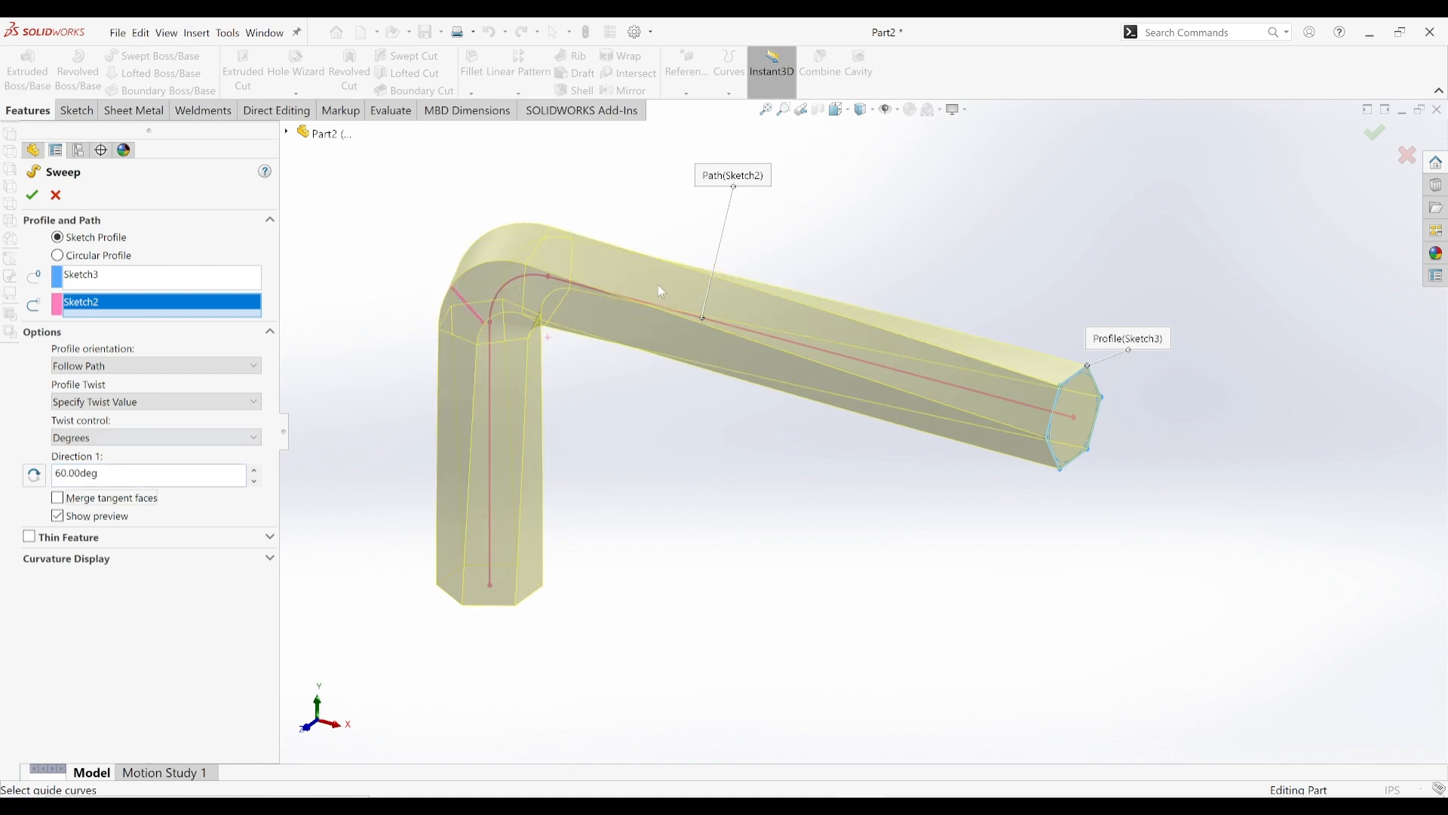
- Set the twist angle of the hexagonal sweep to 360 degrees
click(129, 479)
text(360)
key(Return)
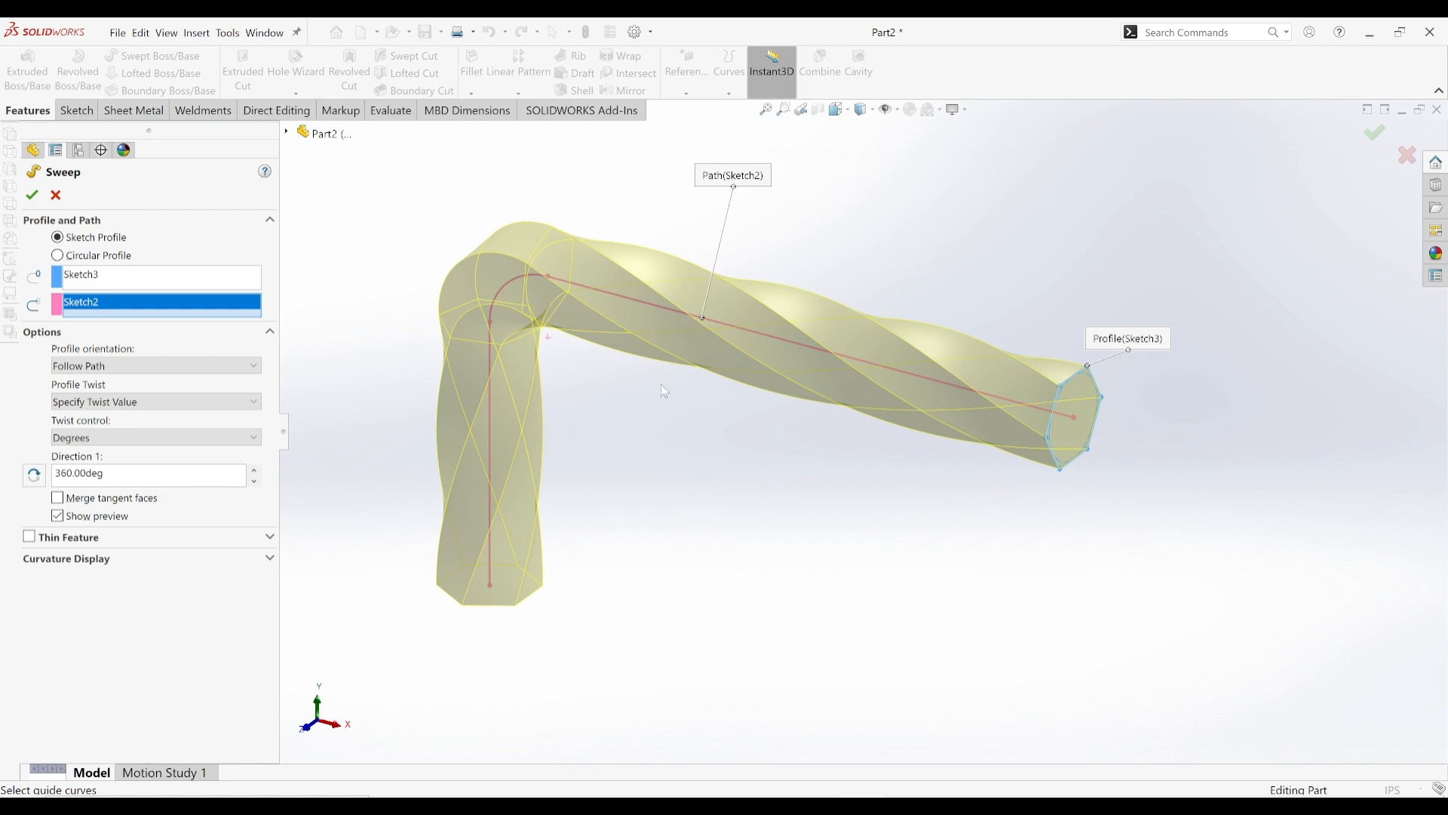
- Switch the twist control to Revolutions and set the twist to 2 revolutions
click(81, 475)
click(111, 436)
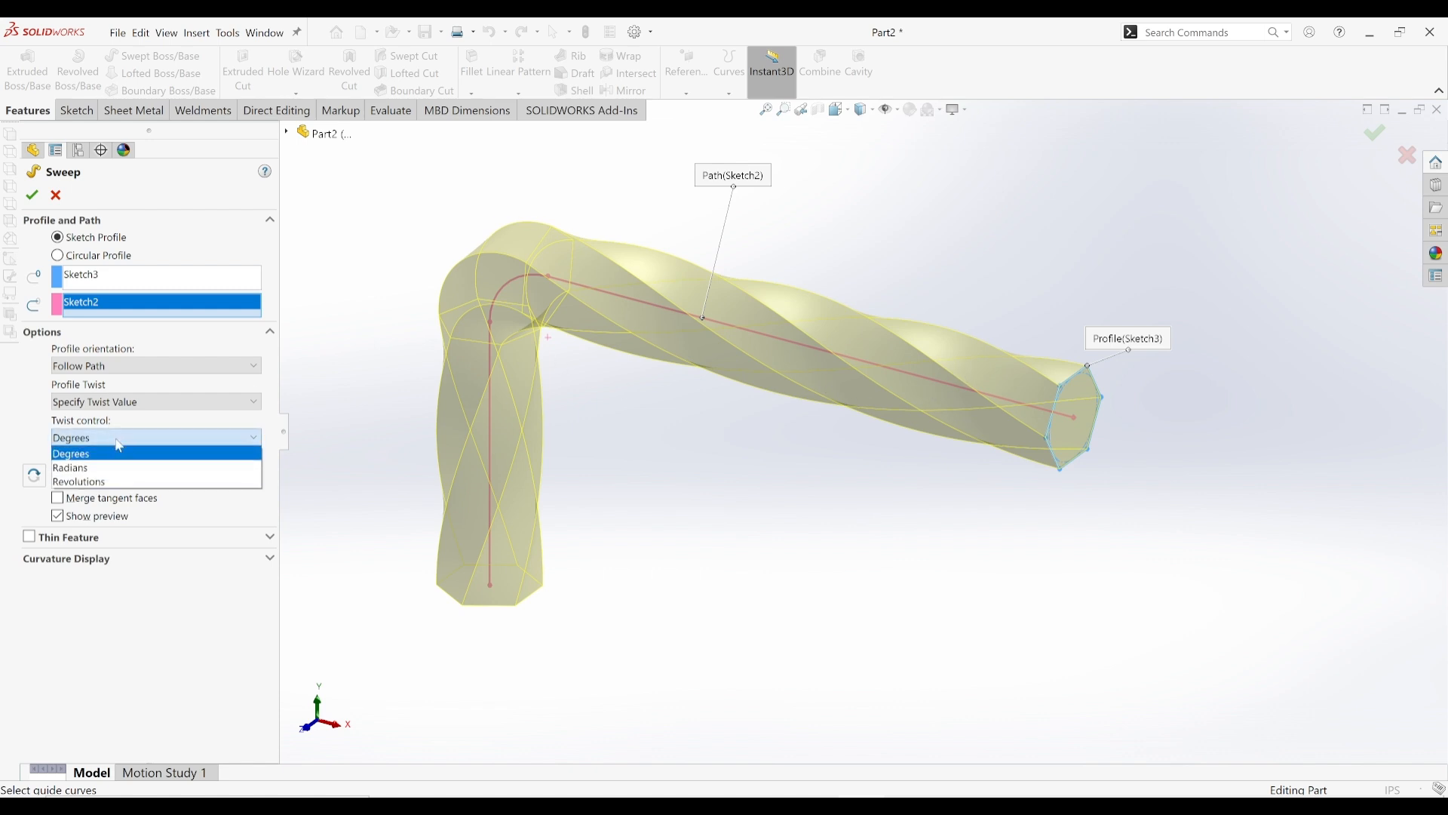
click(97, 482)
click(109, 473)
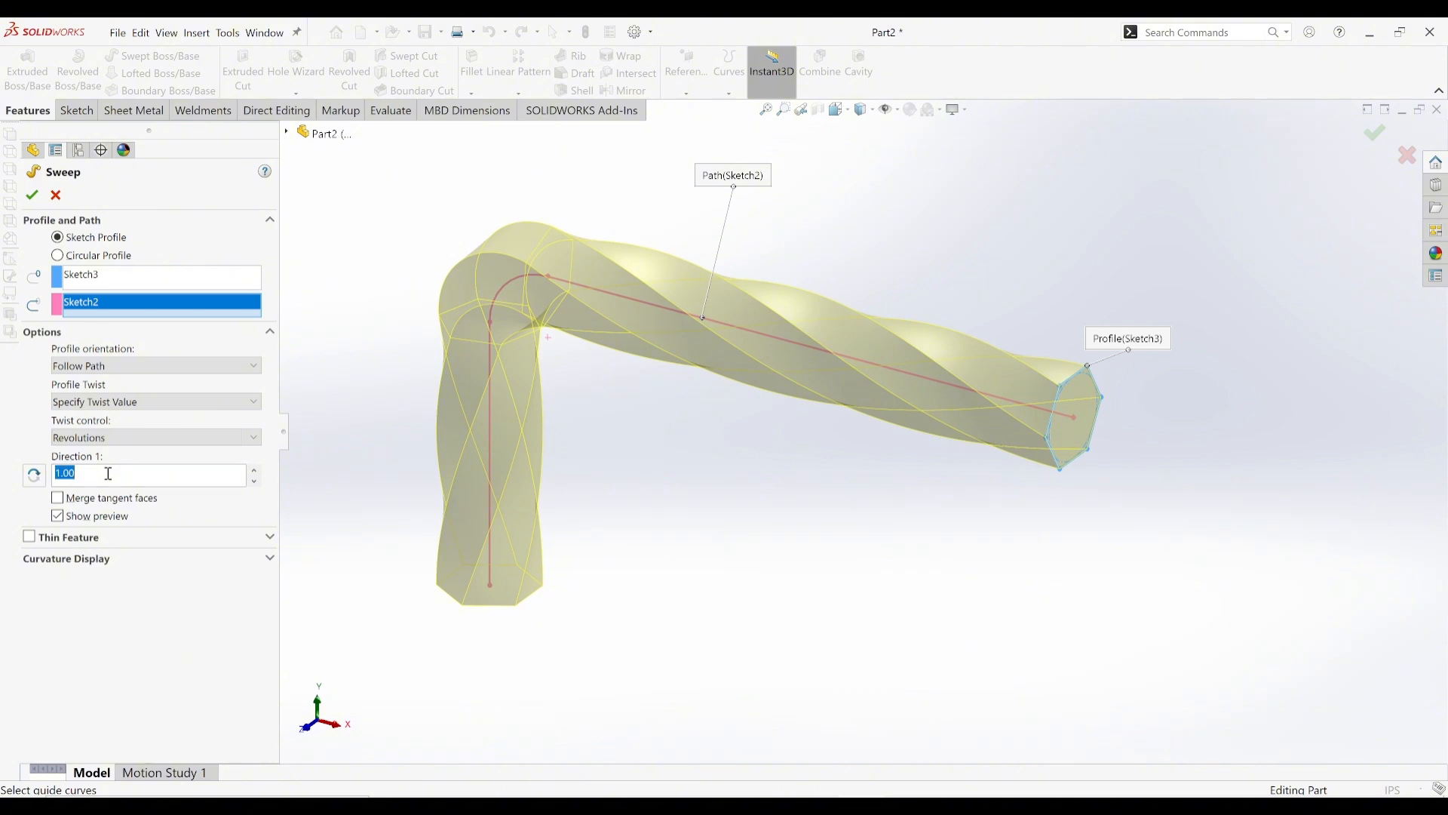
text(2)
key(Return)
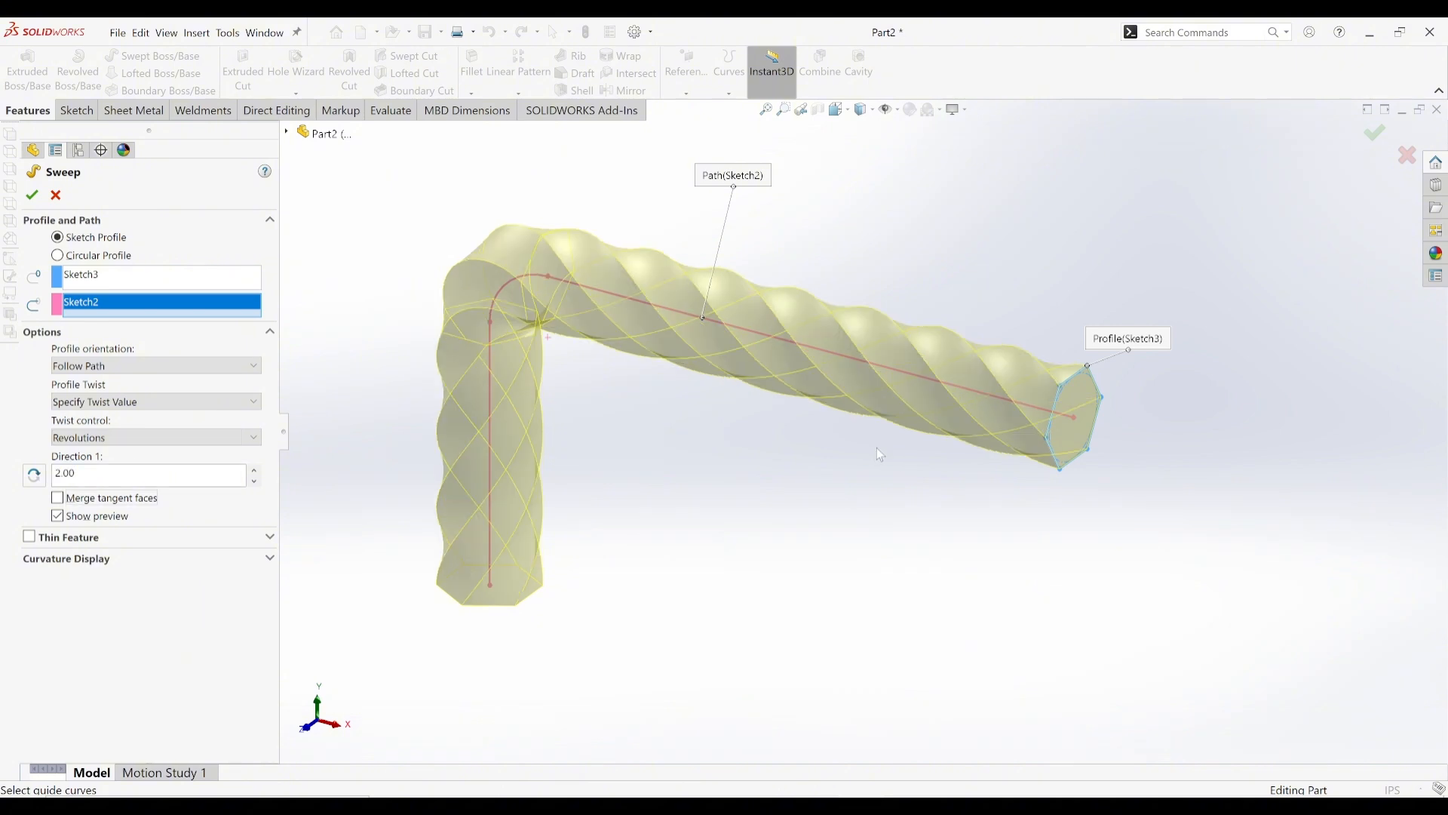
- Accept the twisted hexagonal sweep and inspect the solid's end face and spiralling edges in isometric view
middle_drag(952, 376, 675, 378)
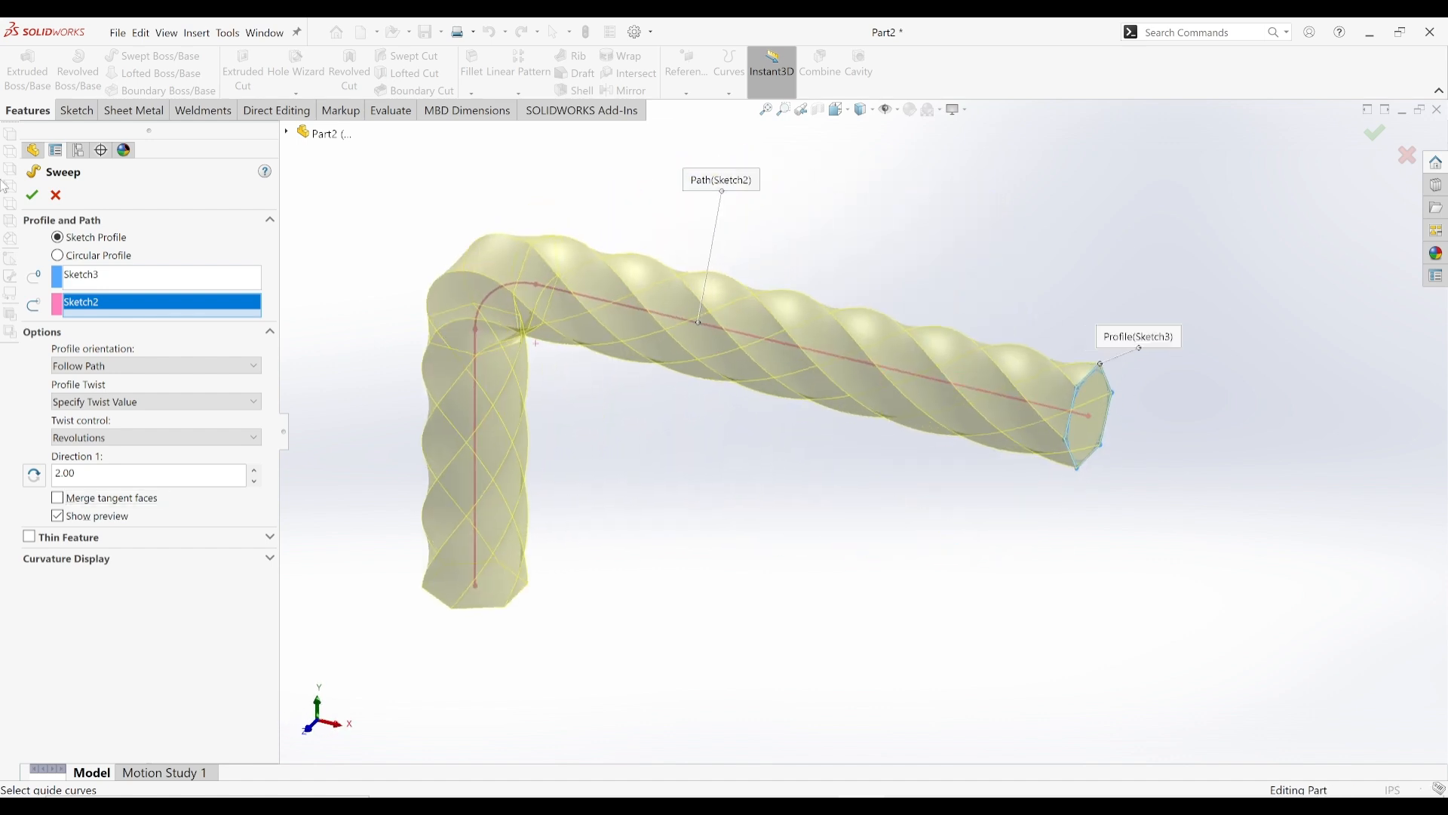
click(30, 197)
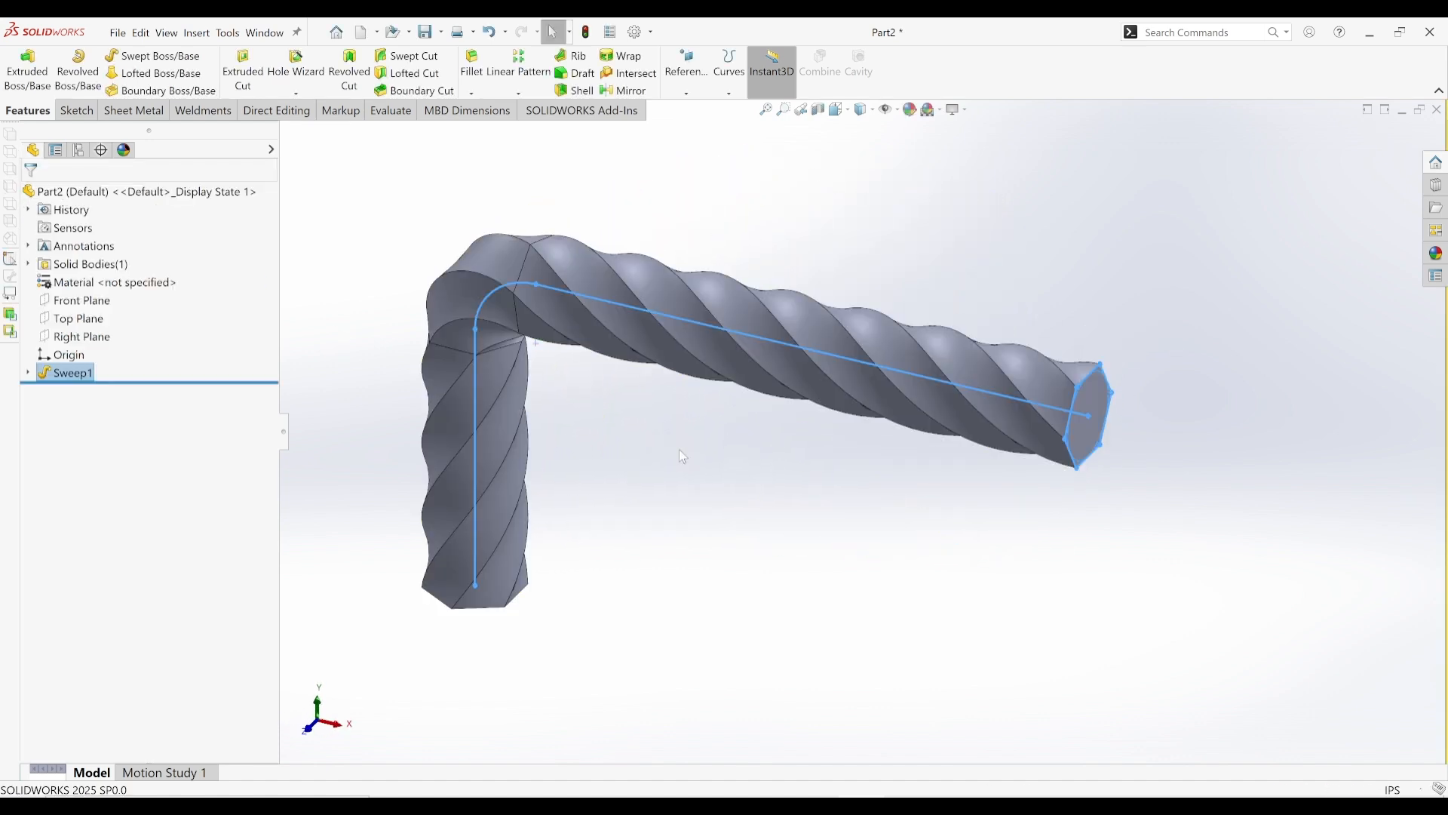
middle_drag(716, 414, 809, 445)
mouse_move(709, 424)
middle_down()
mouse_move(569, 381)
mouse_move(712, 404)
middle_up()
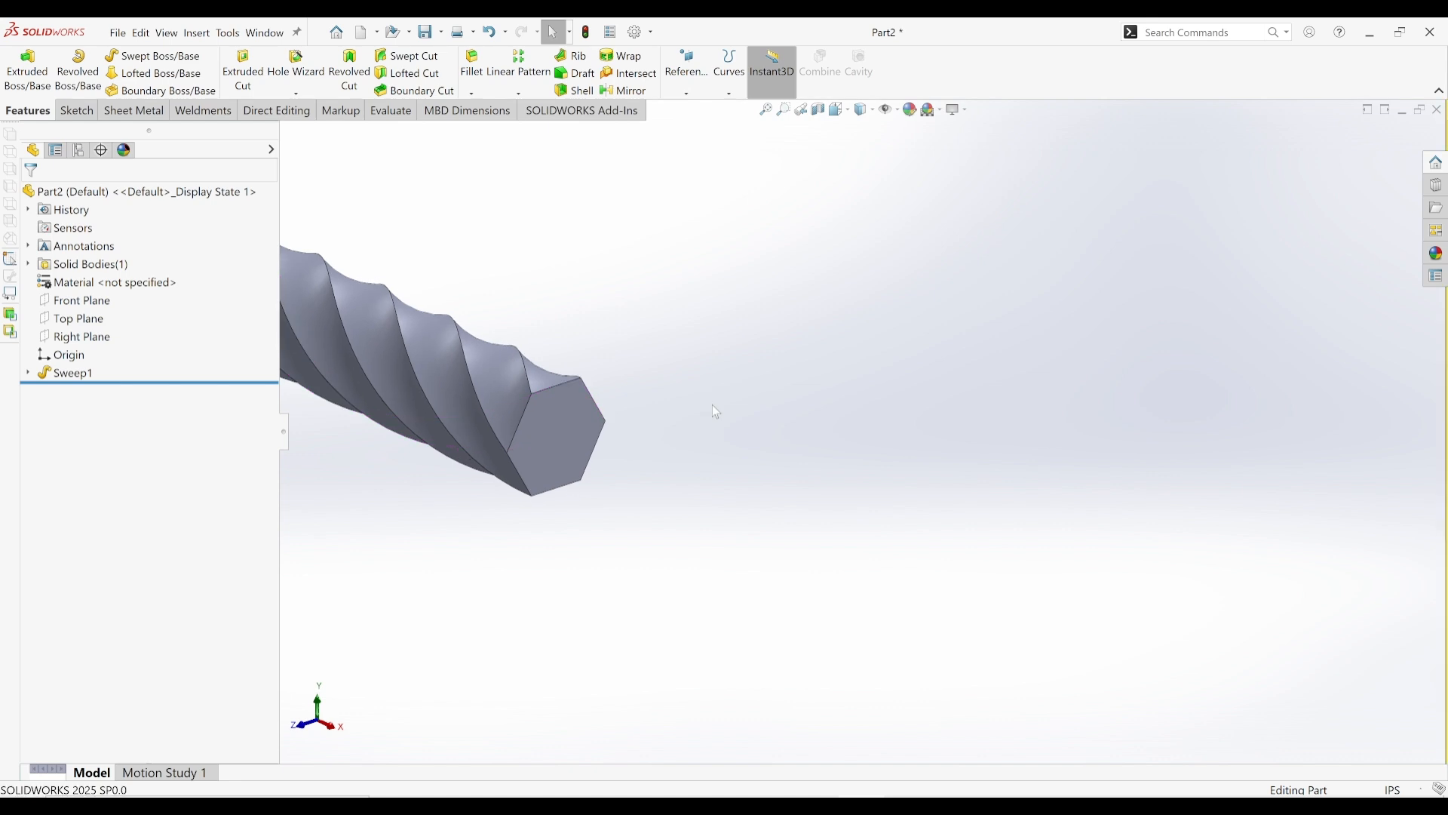
key(f)
key(ctrl+7)
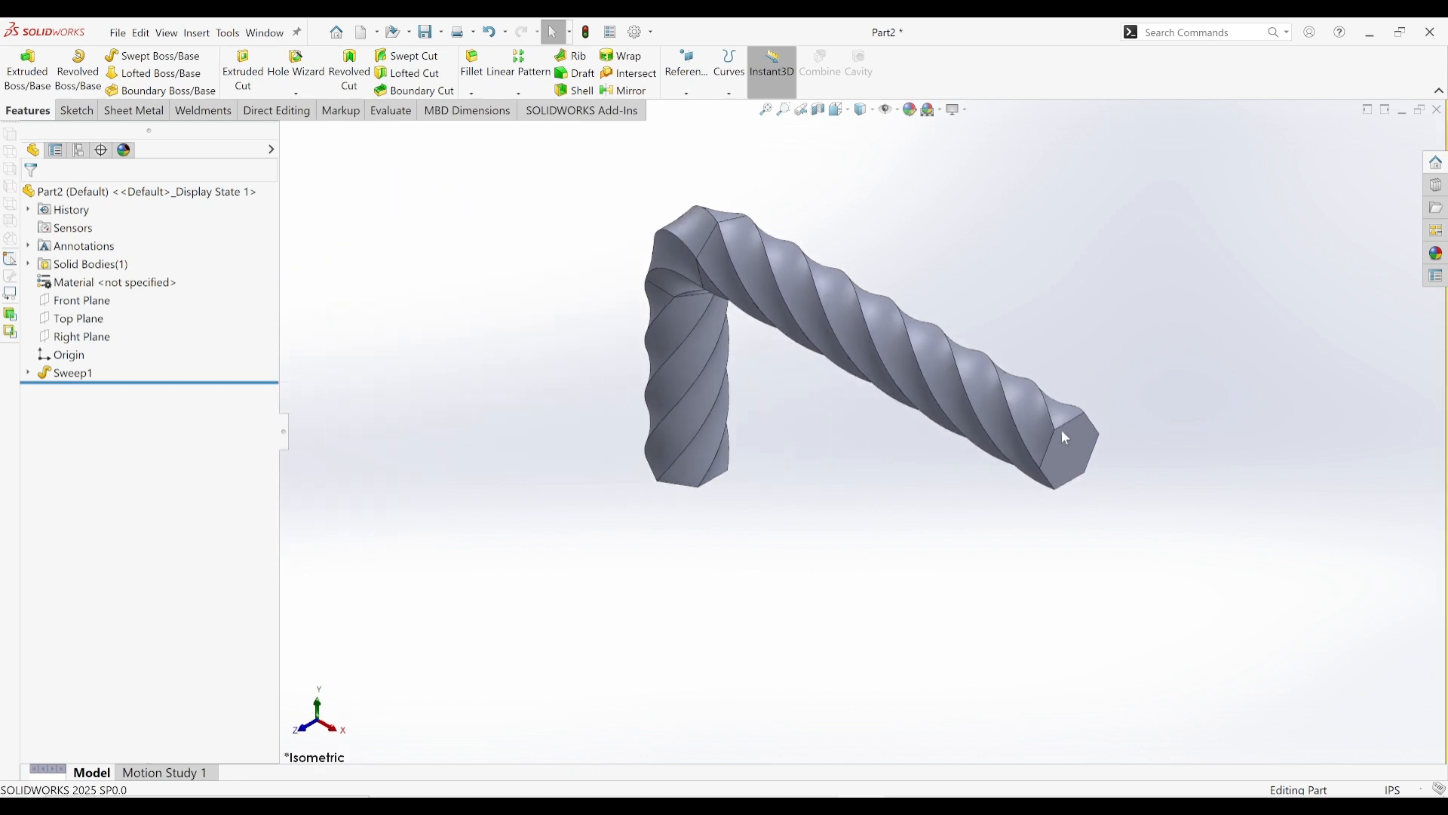
scroll(1064, 429, down, 3)
click(1055, 401)
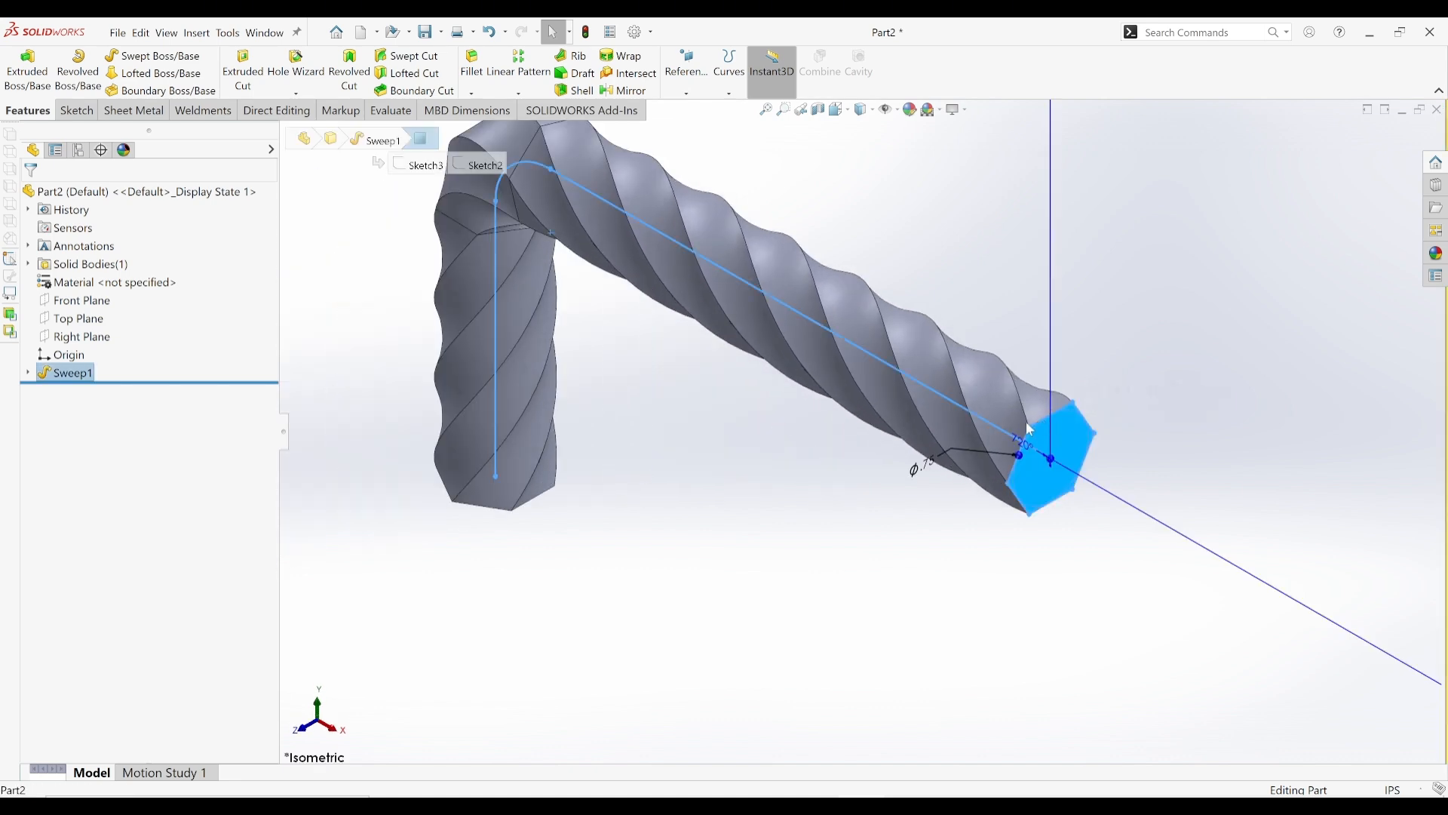
click(1072, 417)
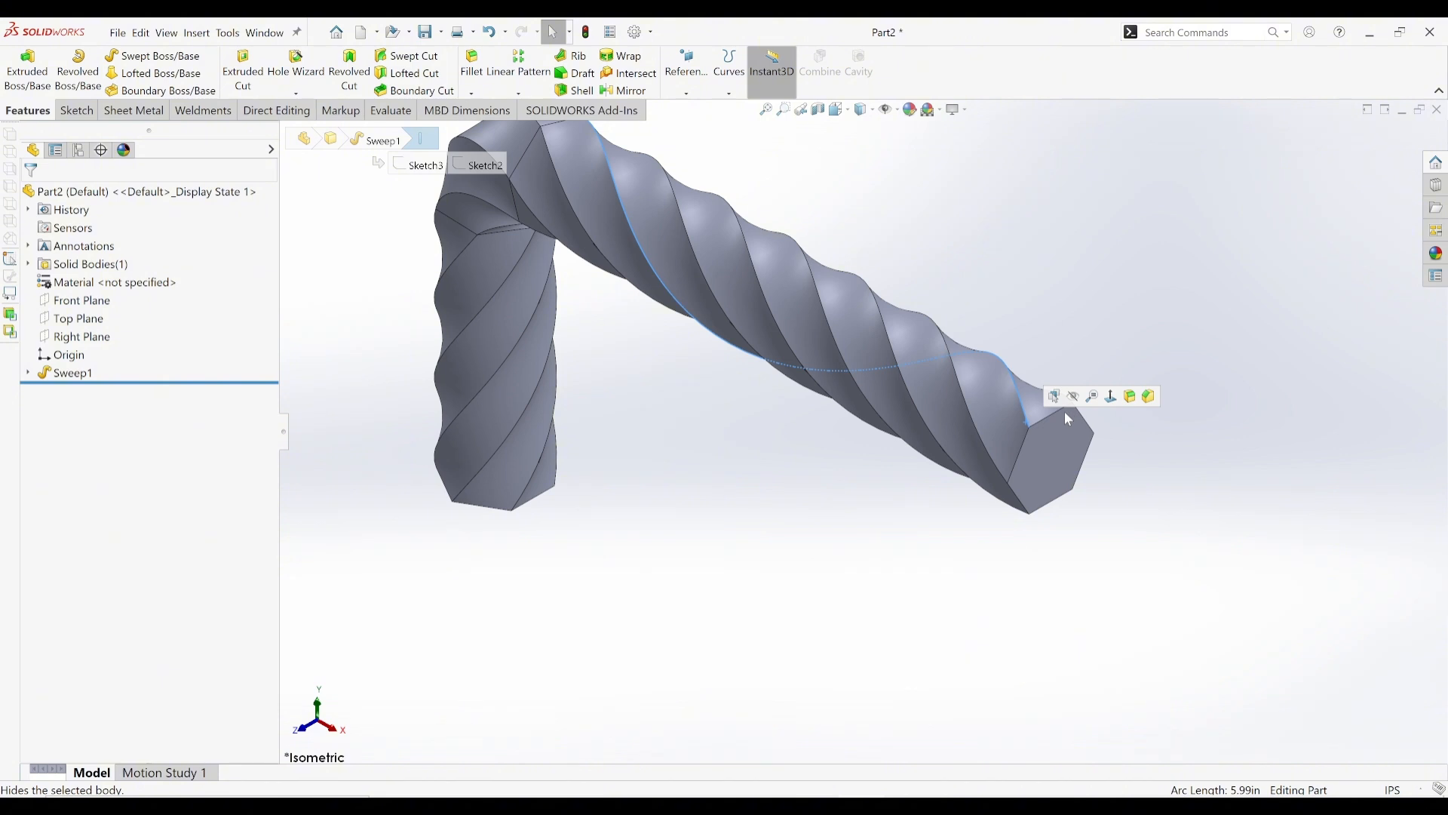
click(944, 255)
scroll(937, 282, up, 2)
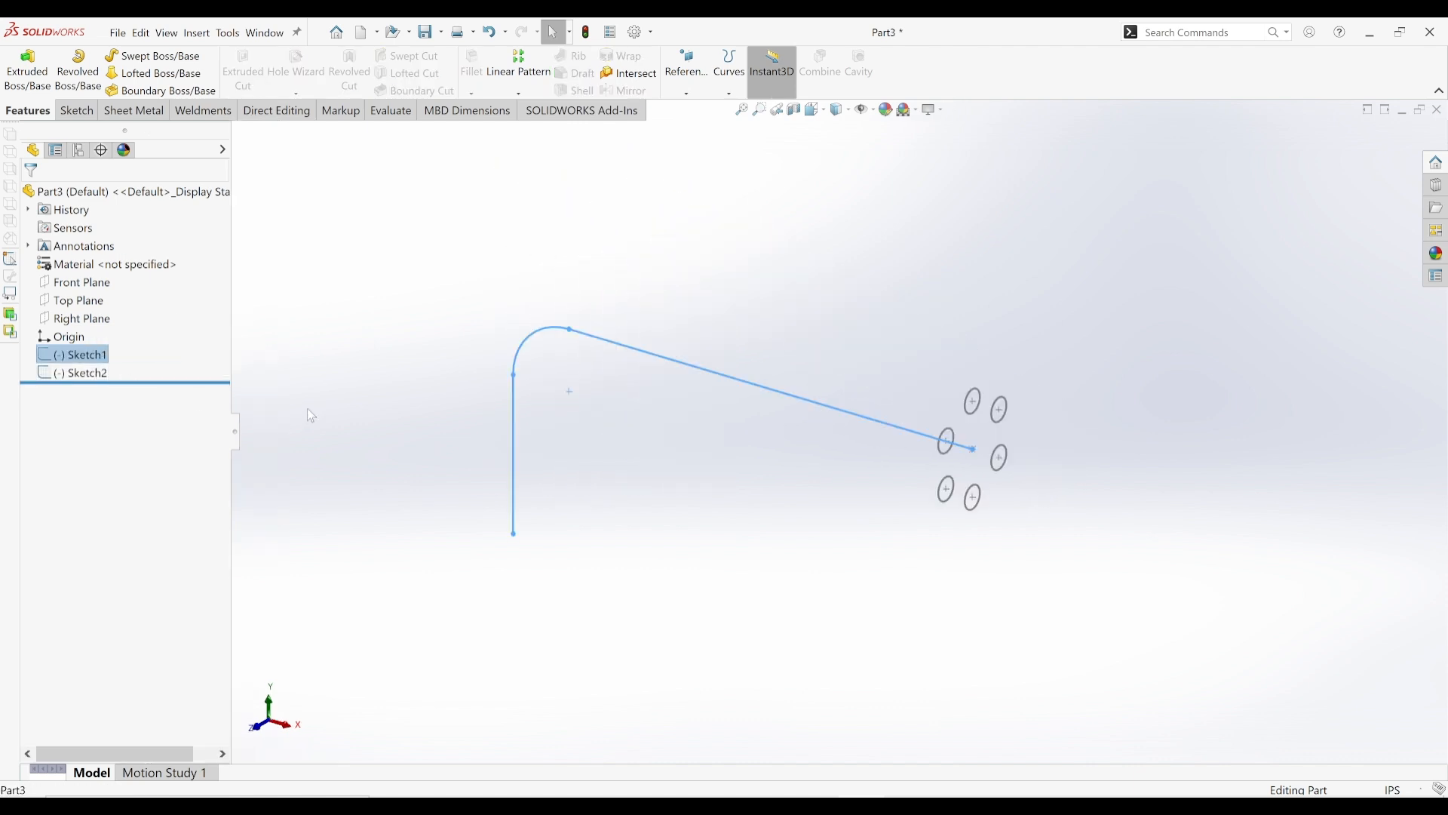
- Examine the bent line sketch and the sketch with six circles arranged around the path's end in Part3
click(472, 401)
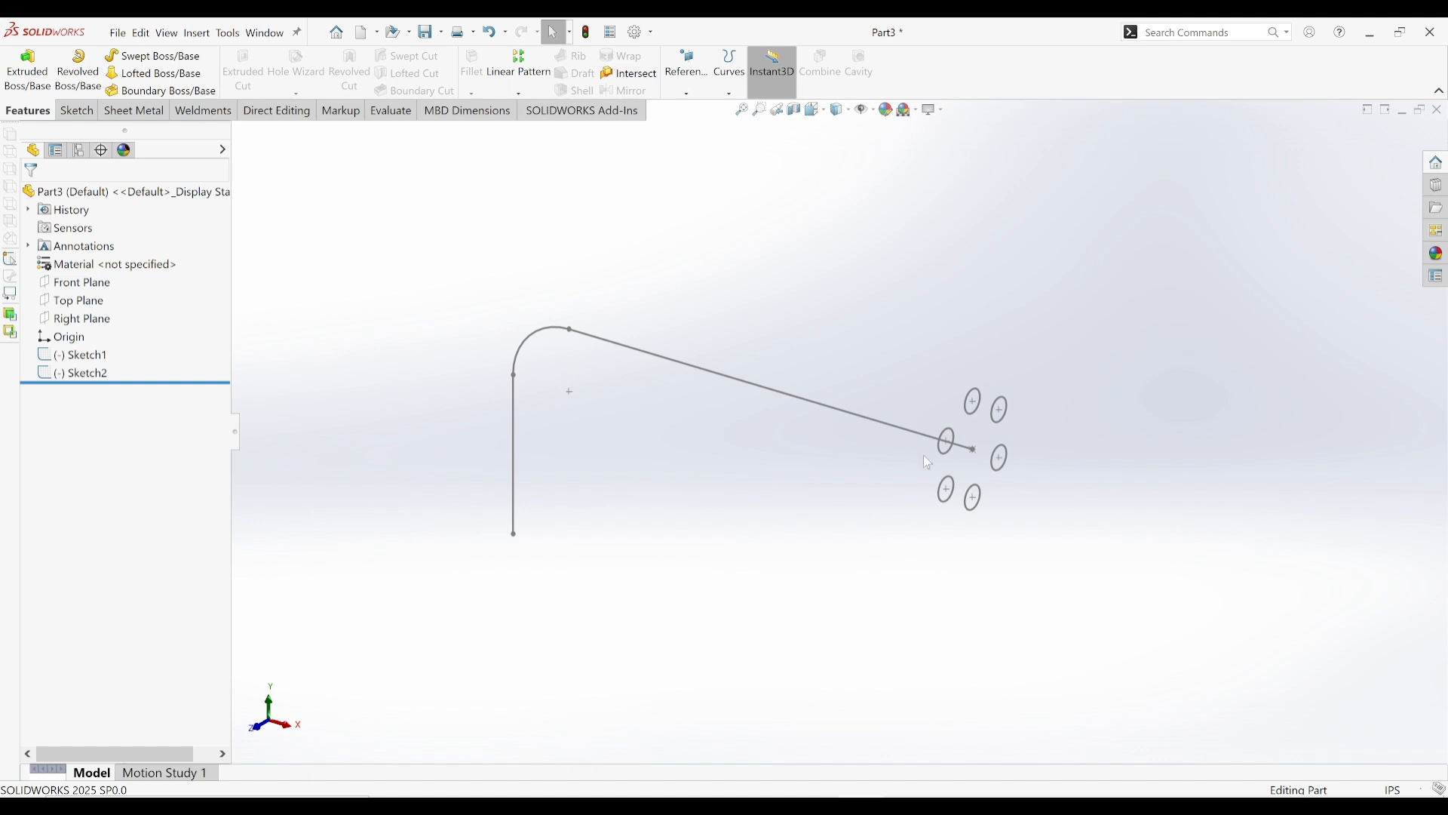
scroll(943, 417, down, 1)
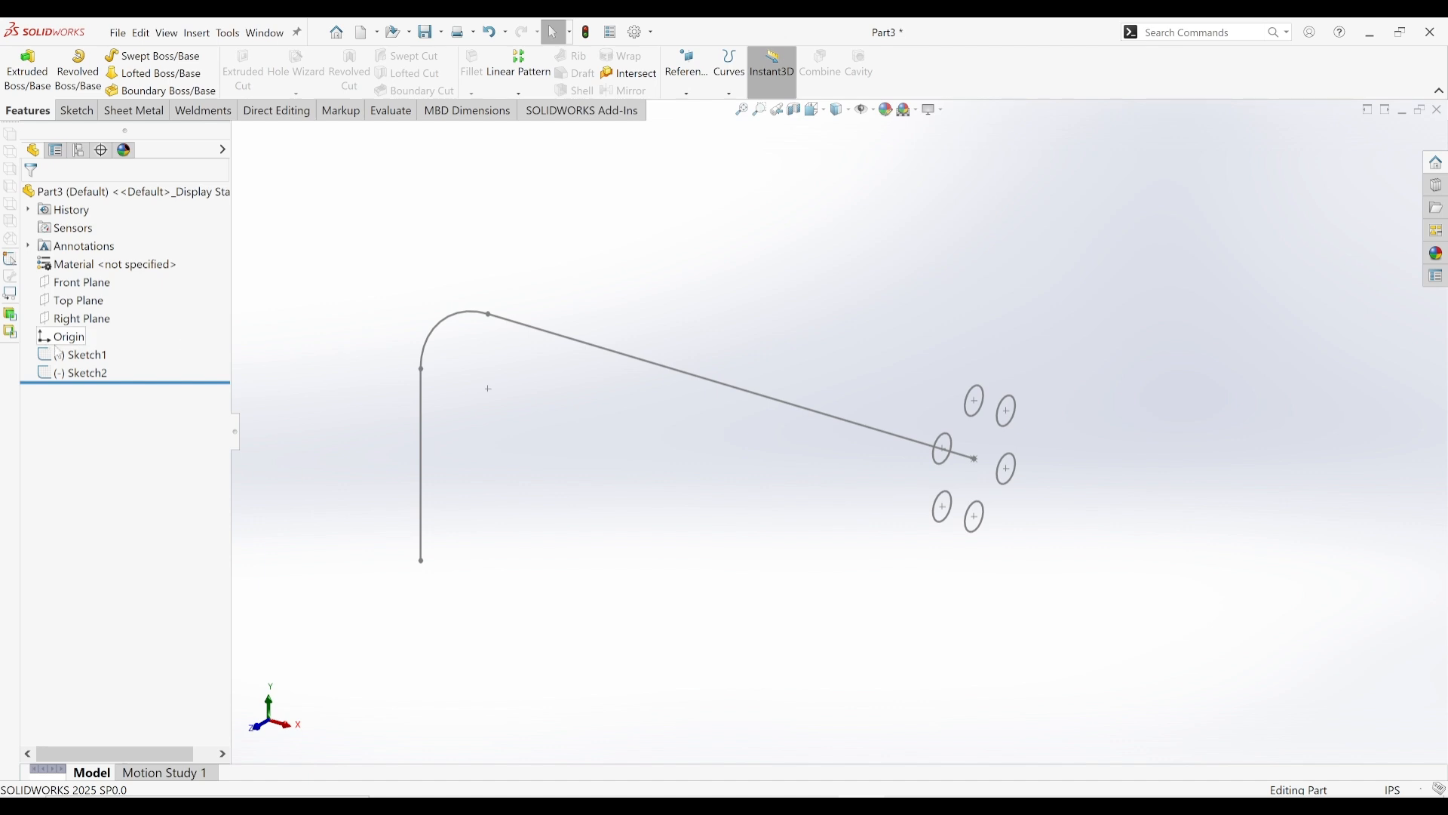
click(78, 355)
click(78, 374)
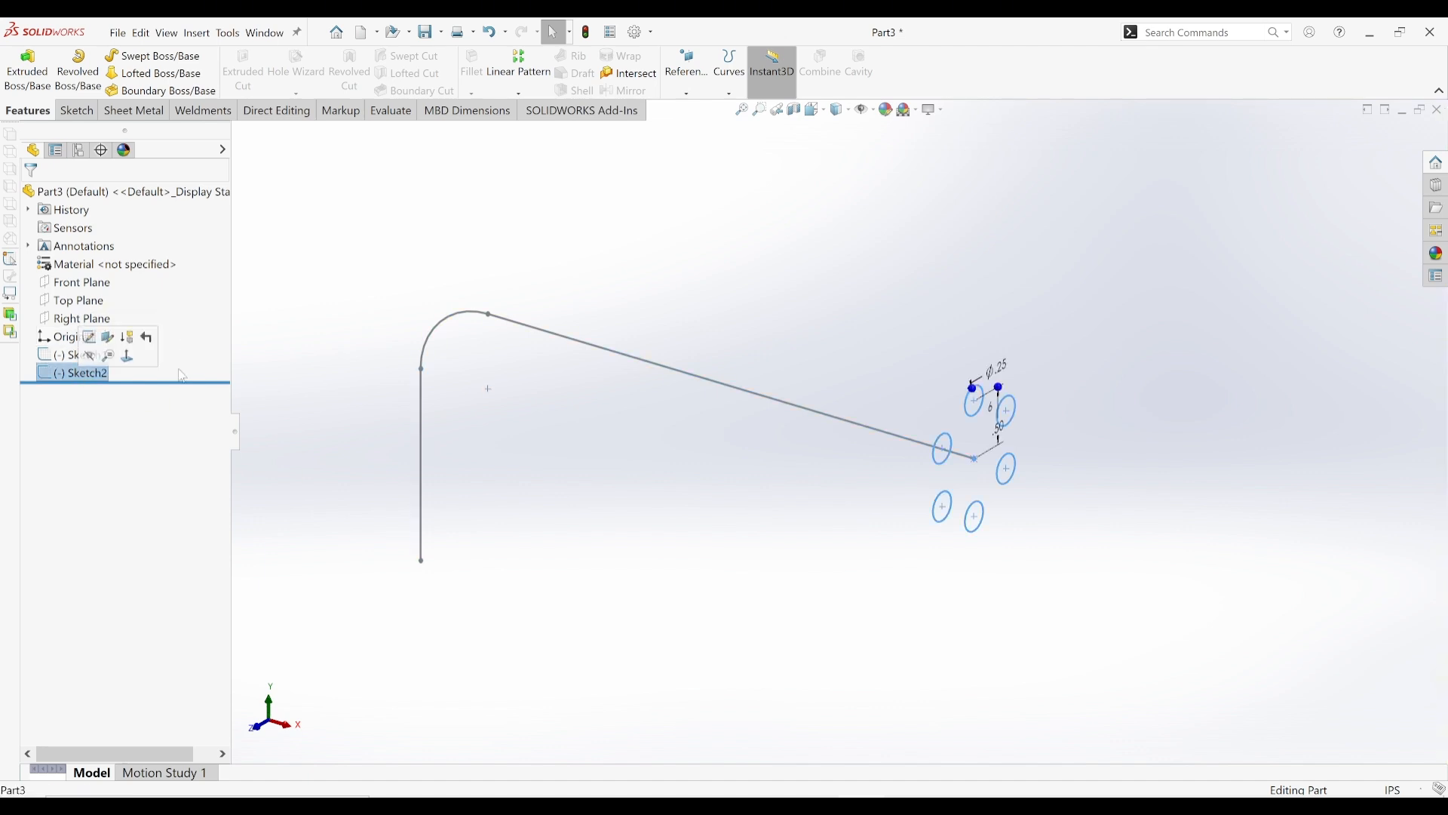
scroll(1048, 423, down, 1)
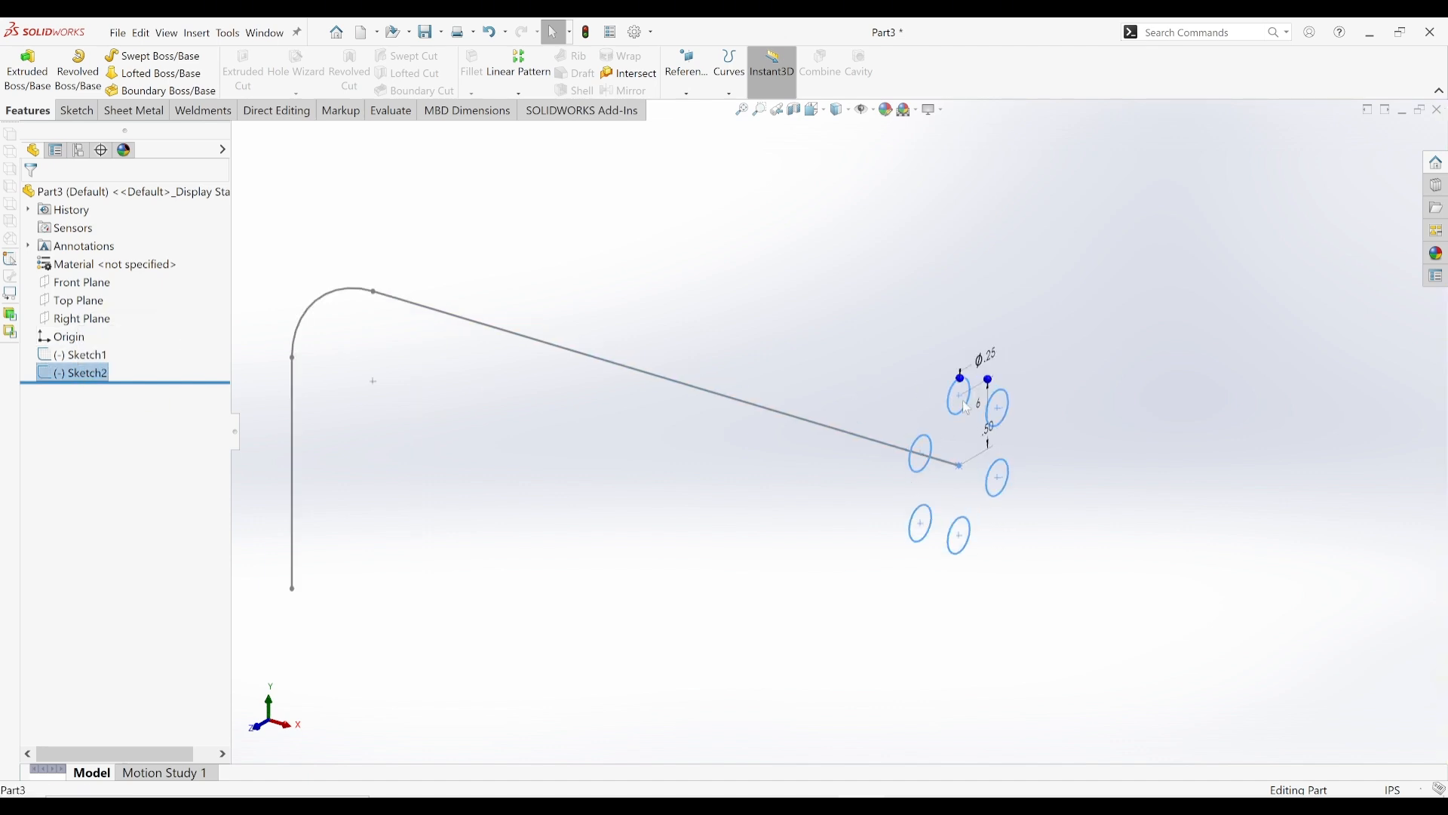
middle_drag(924, 435, 973, 431)
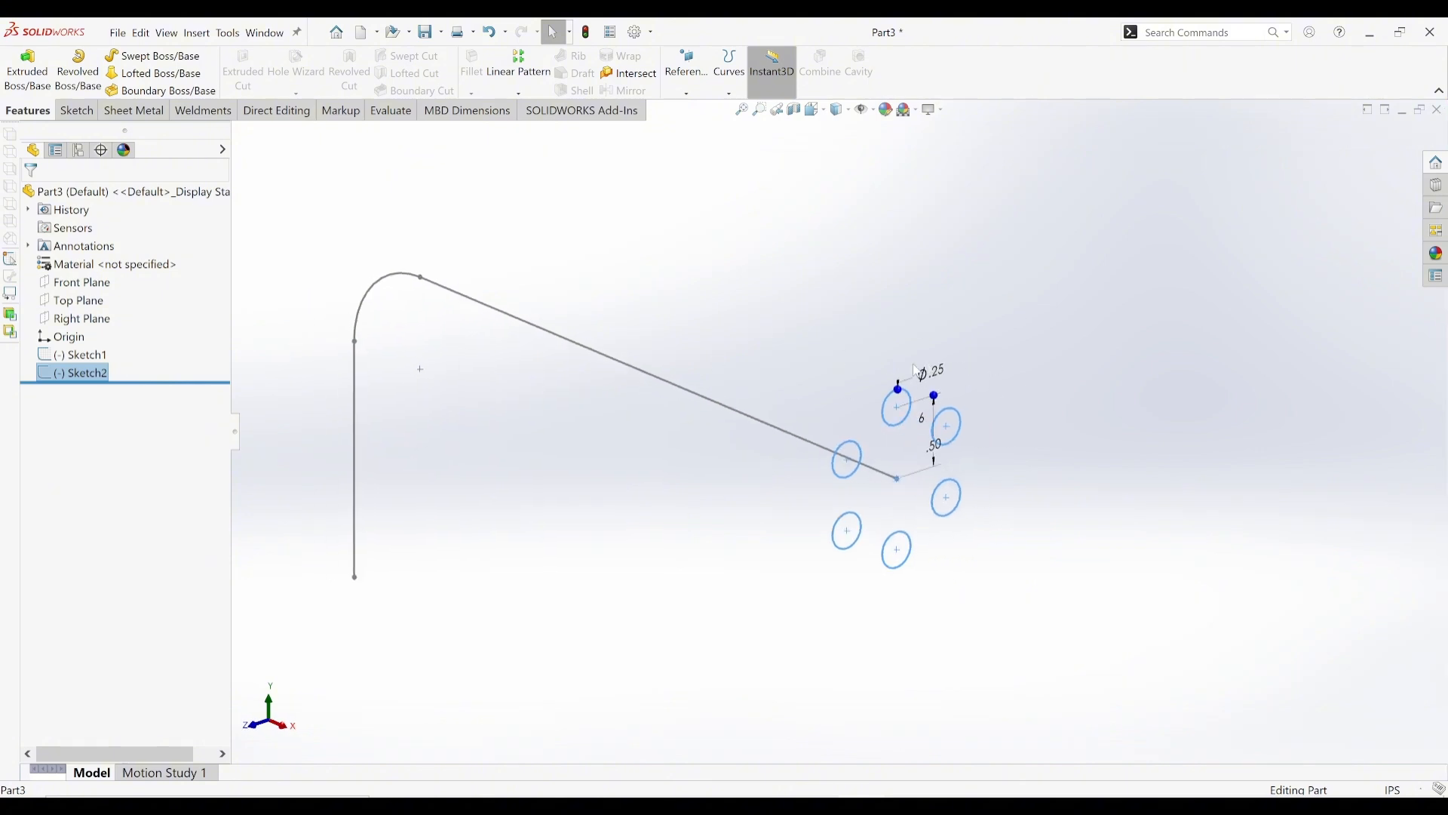
middle_drag(971, 365, 628, 322)
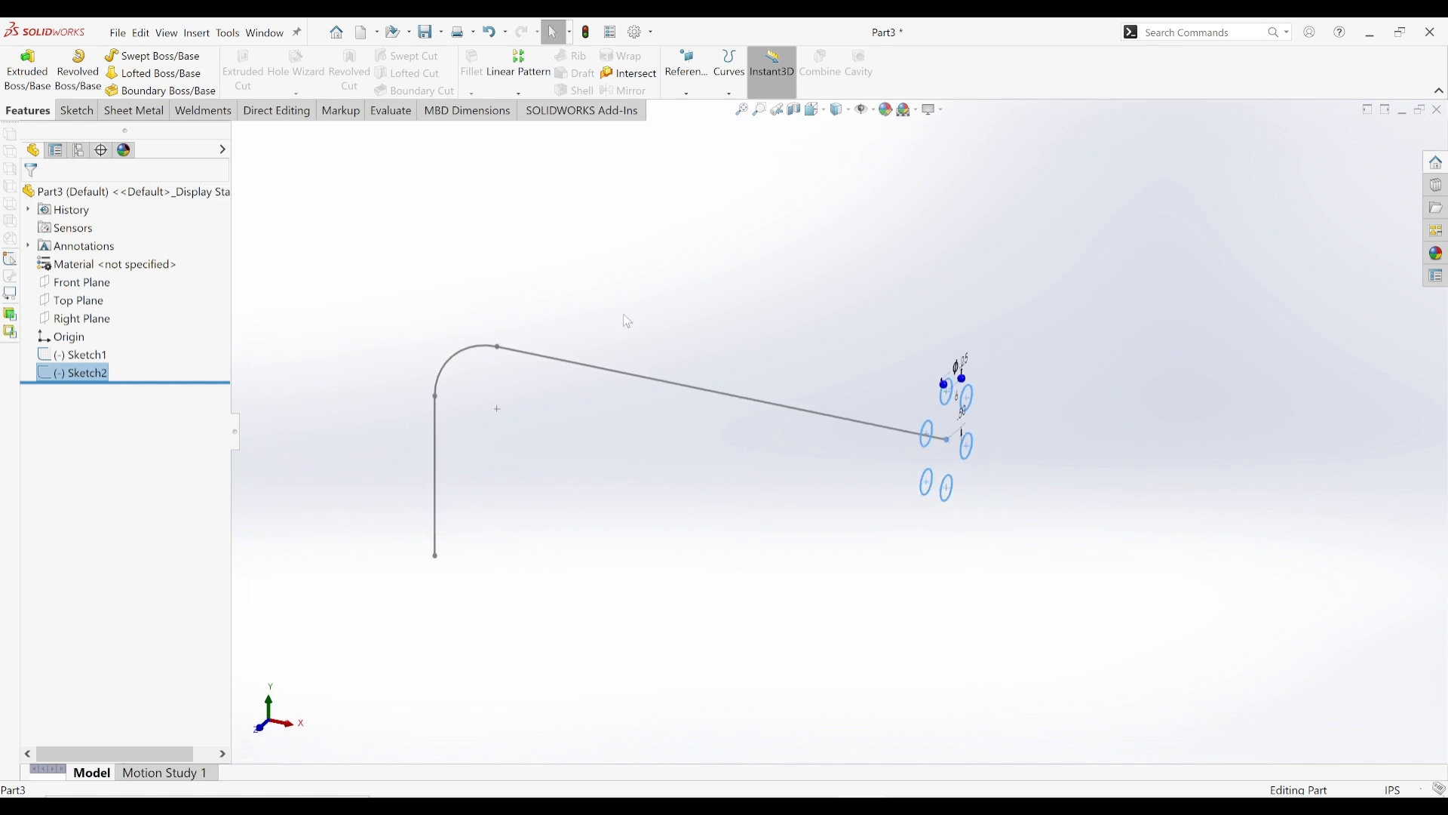
click(391, 277)
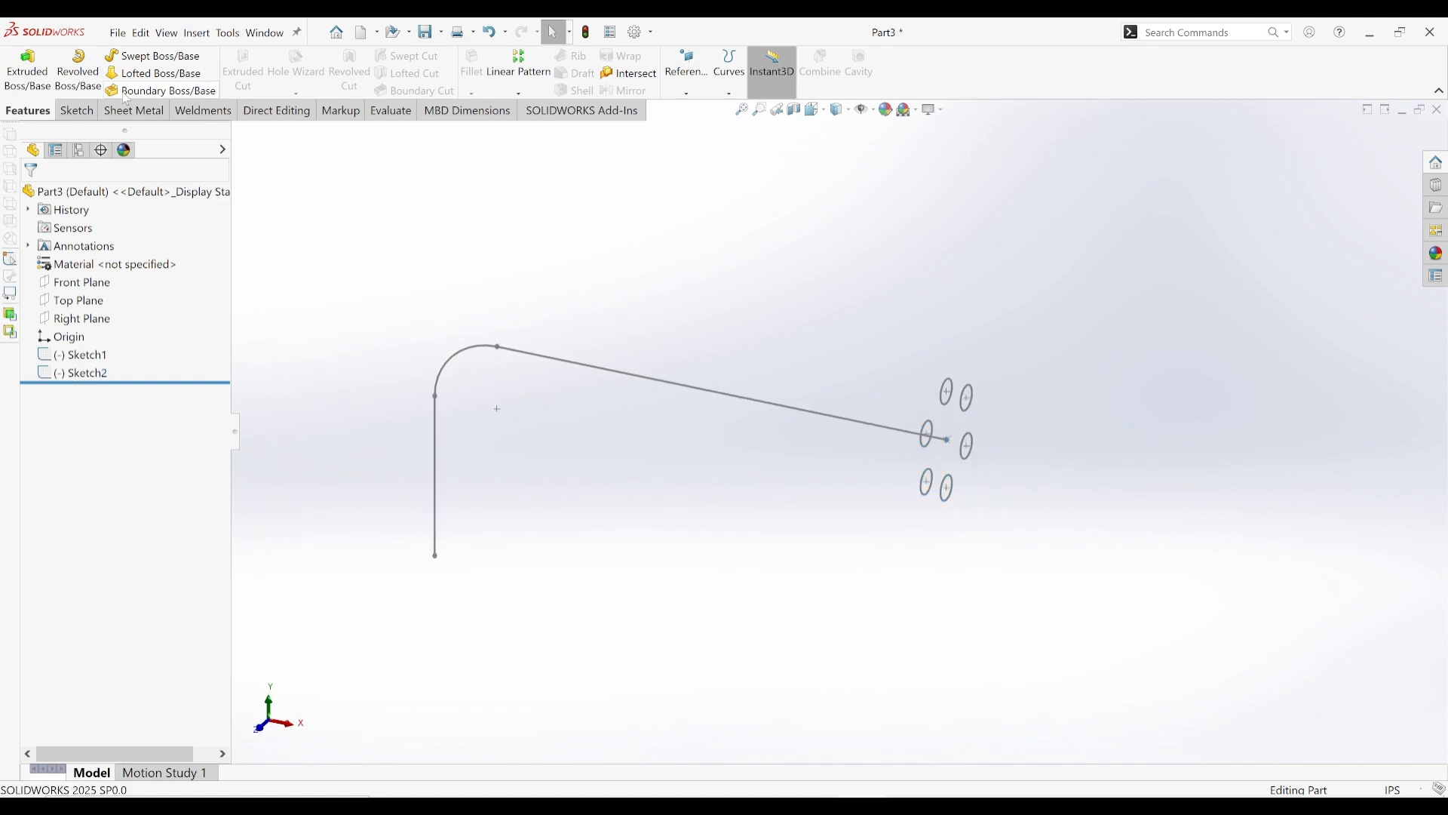
- Create a Swept Boss/Base with the six-circle Sketch2 as profile and the bent line Sketch1 as path
click(155, 55)
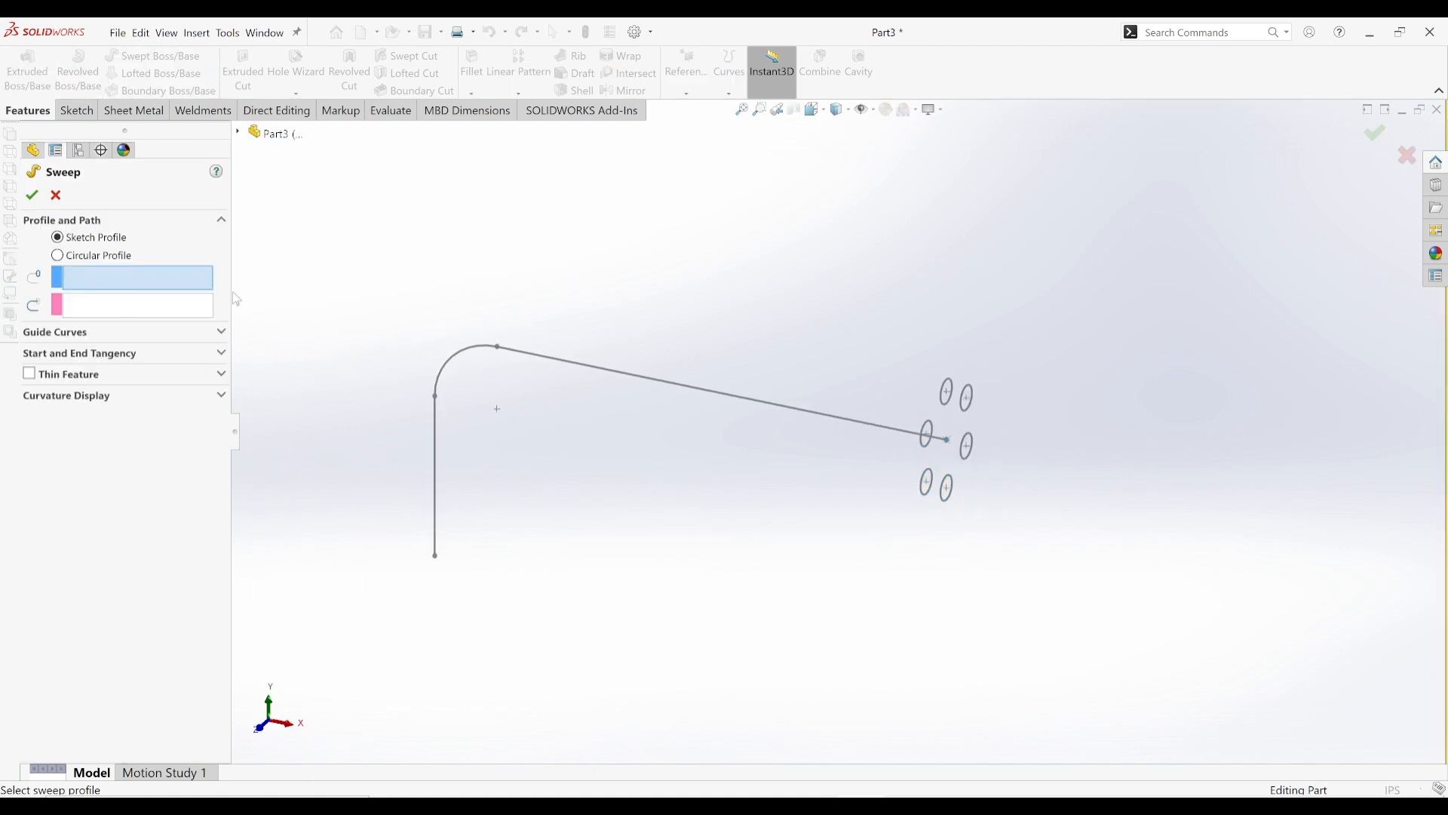
click(239, 134)
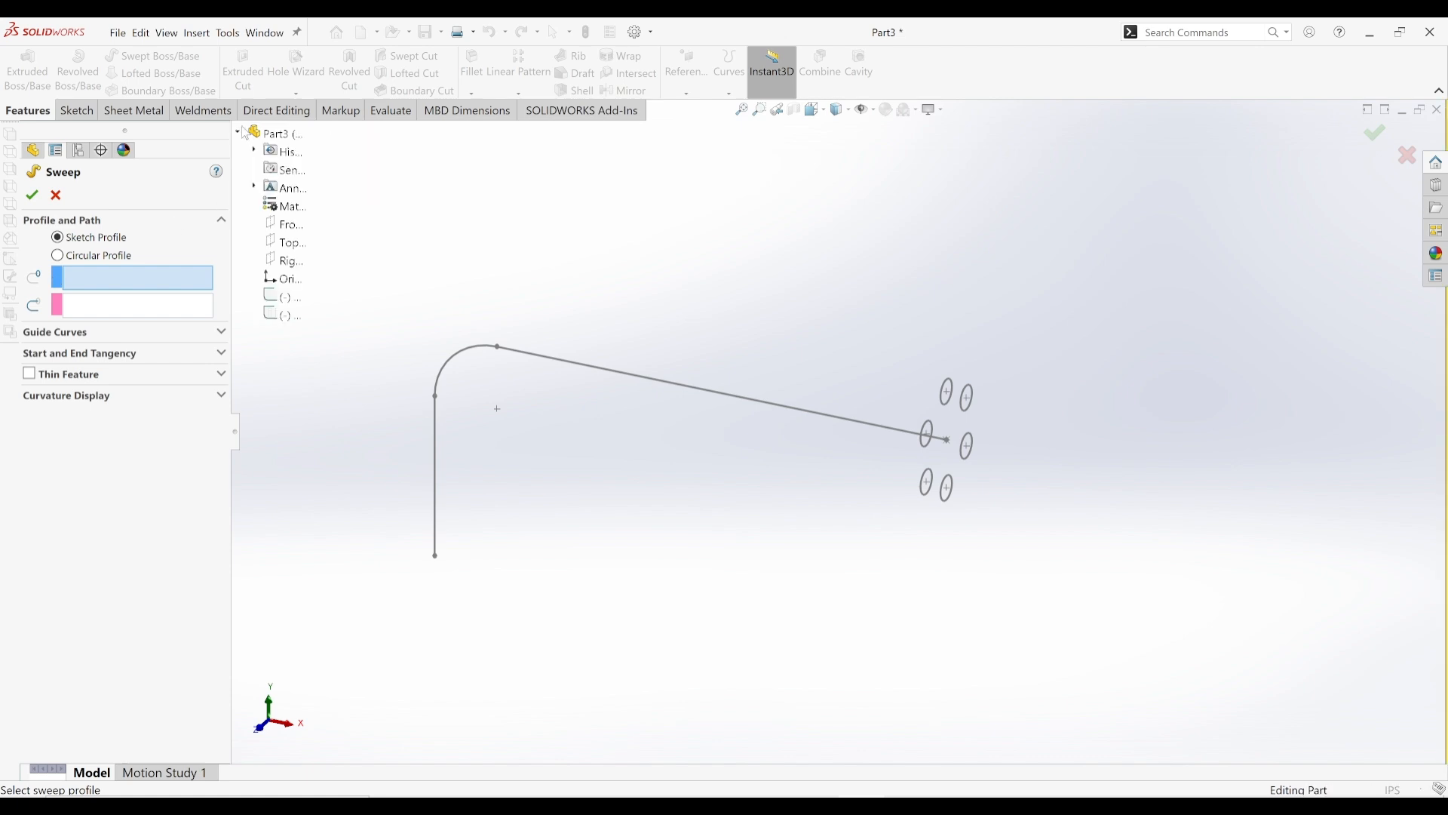
click(287, 315)
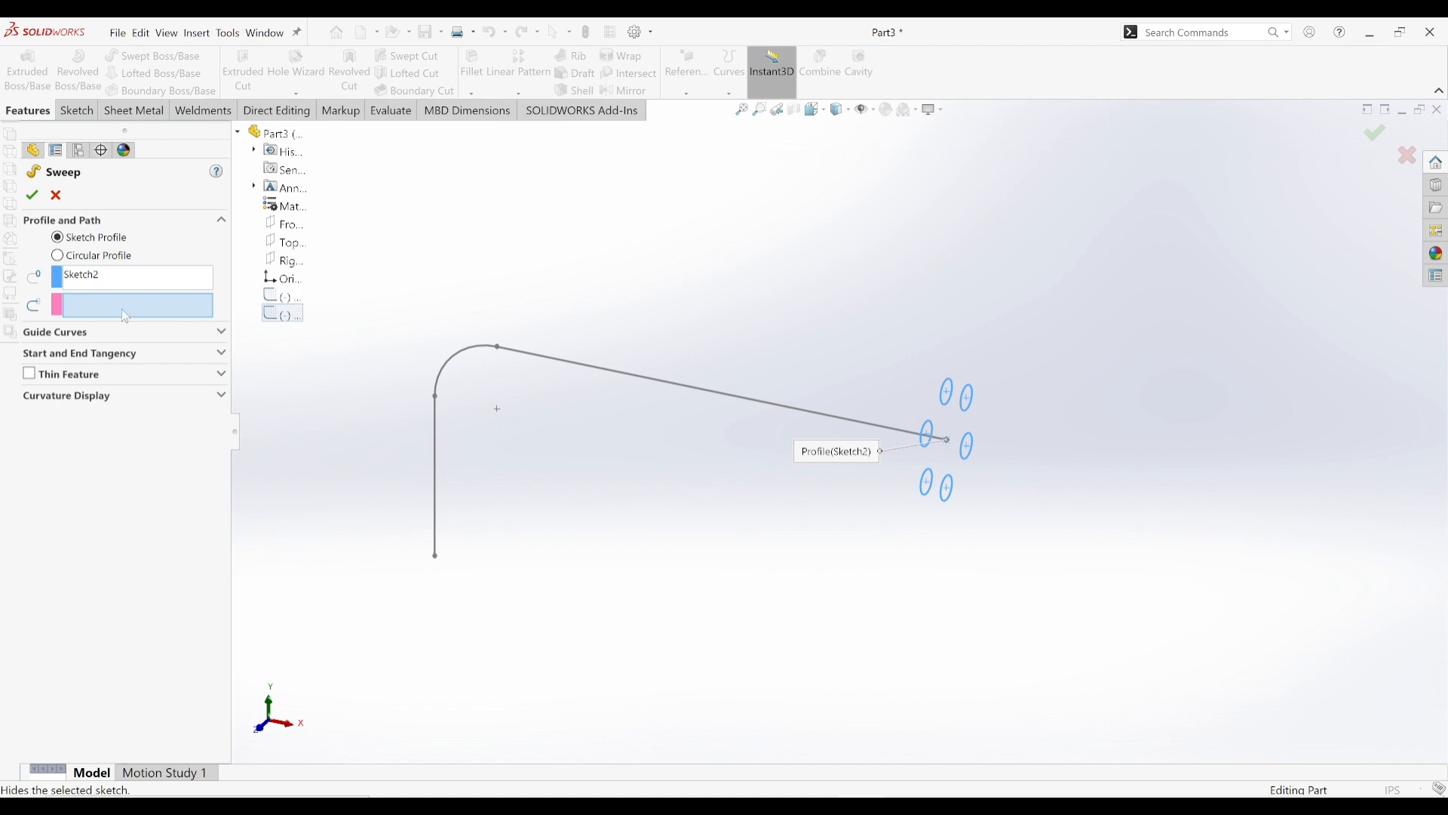
click(603, 372)
middle_drag(647, 407, 635, 409)
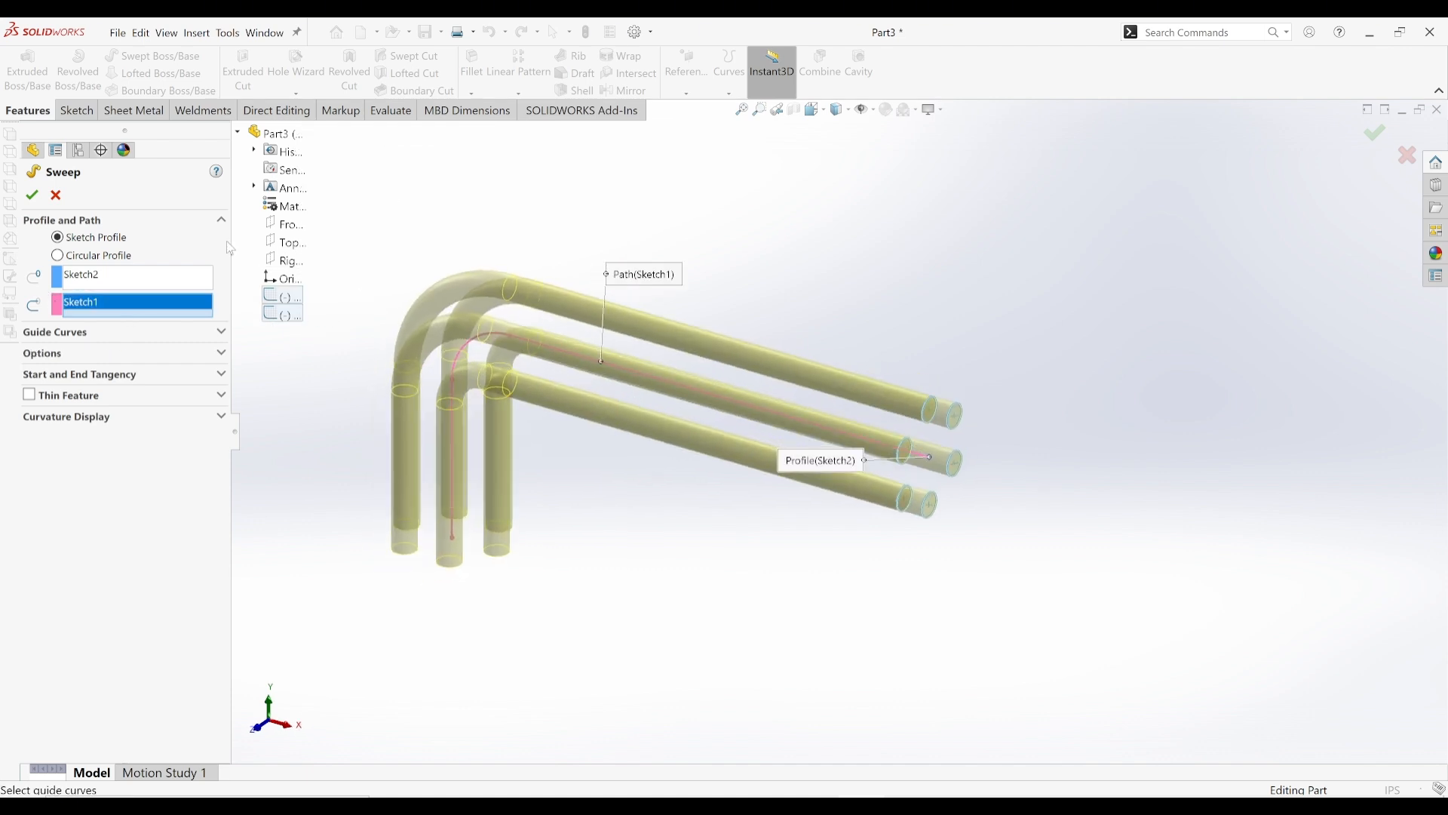
click(32, 195)
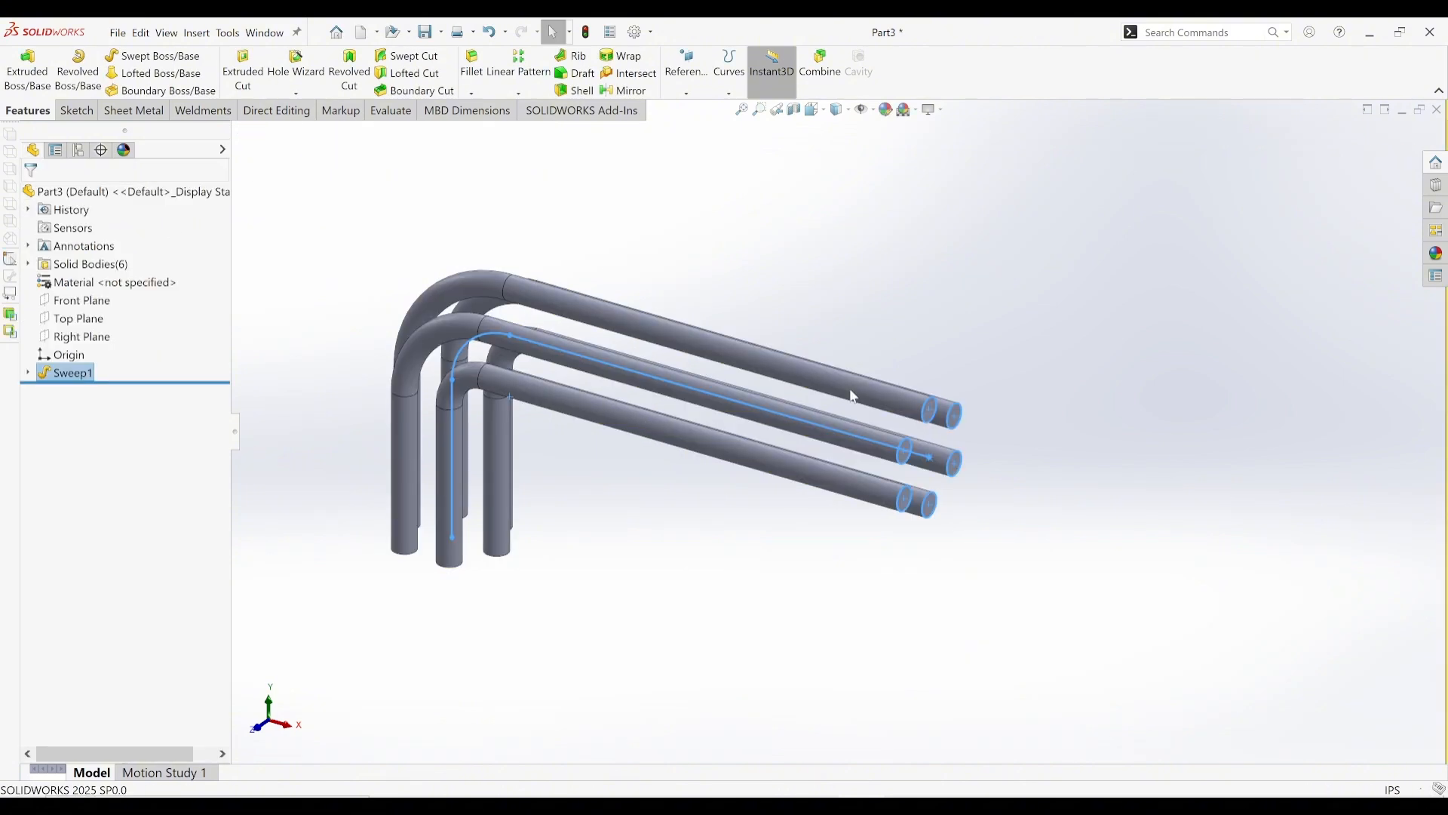
middle_drag(852, 396, 863, 315)
click(864, 316)
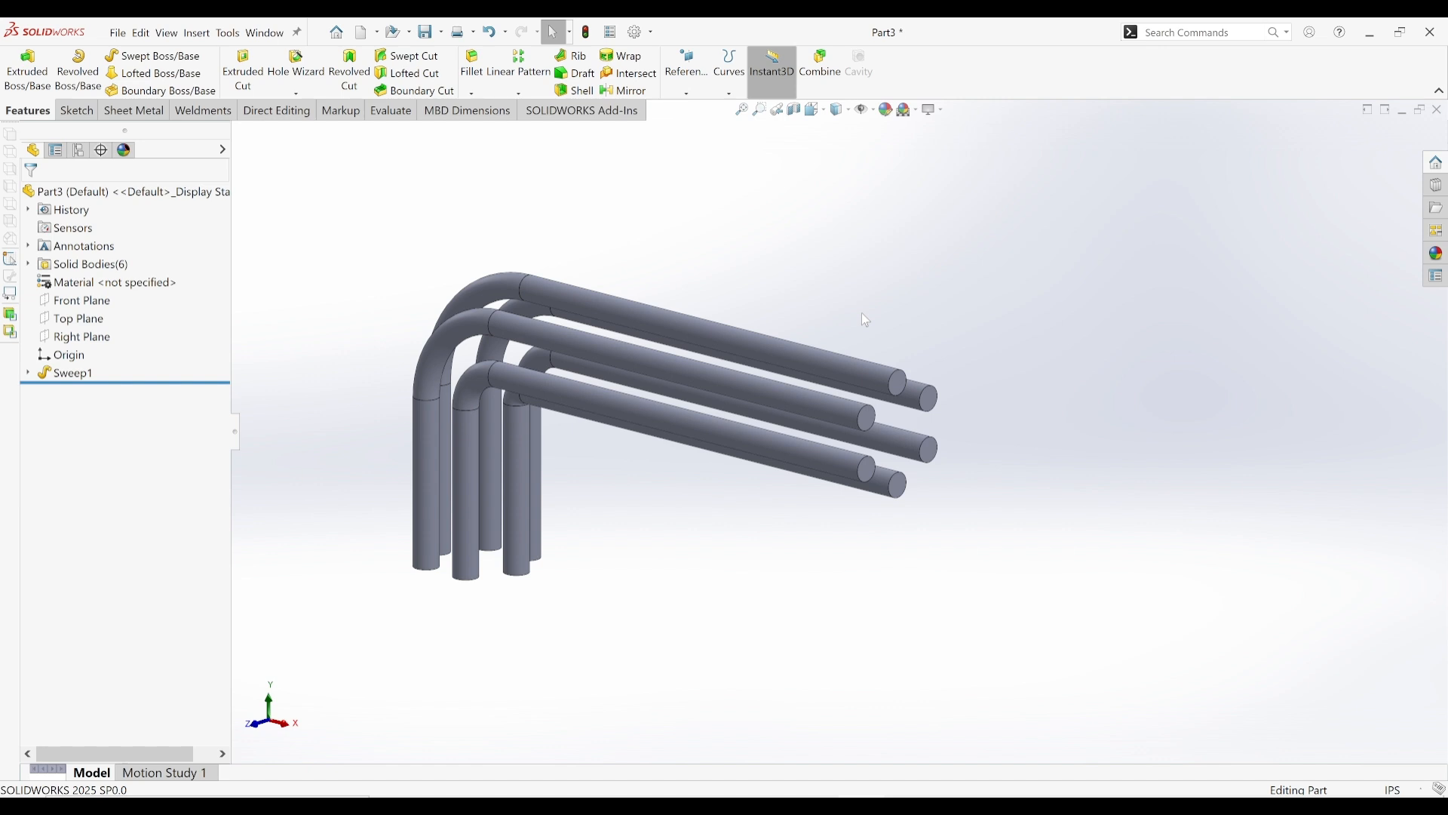
- Edit the six-rod sweep, using Follow Path orientation and the Specify Twist Value option for the profile twist
click(68, 373)
click(87, 338)
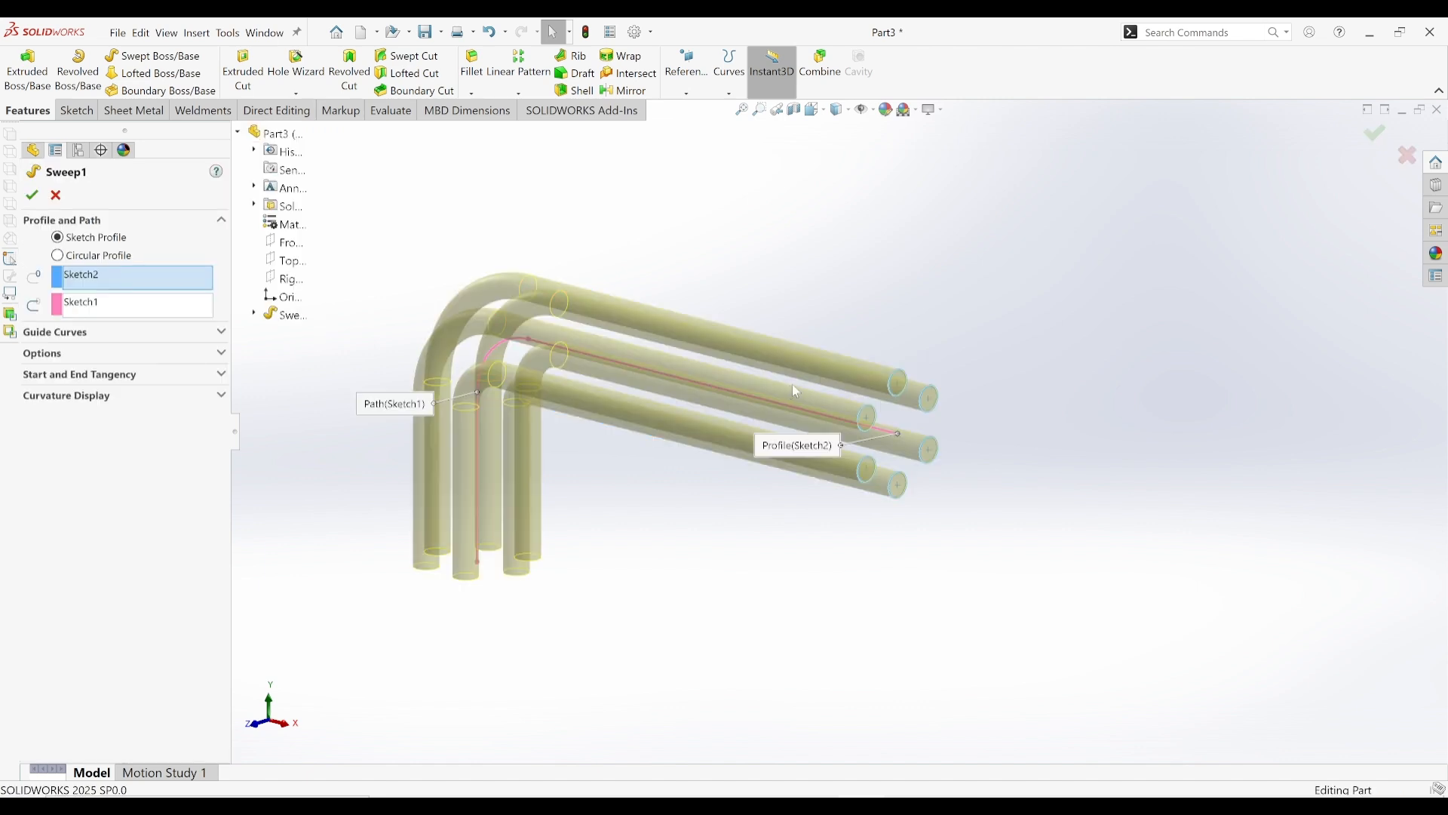
click(88, 353)
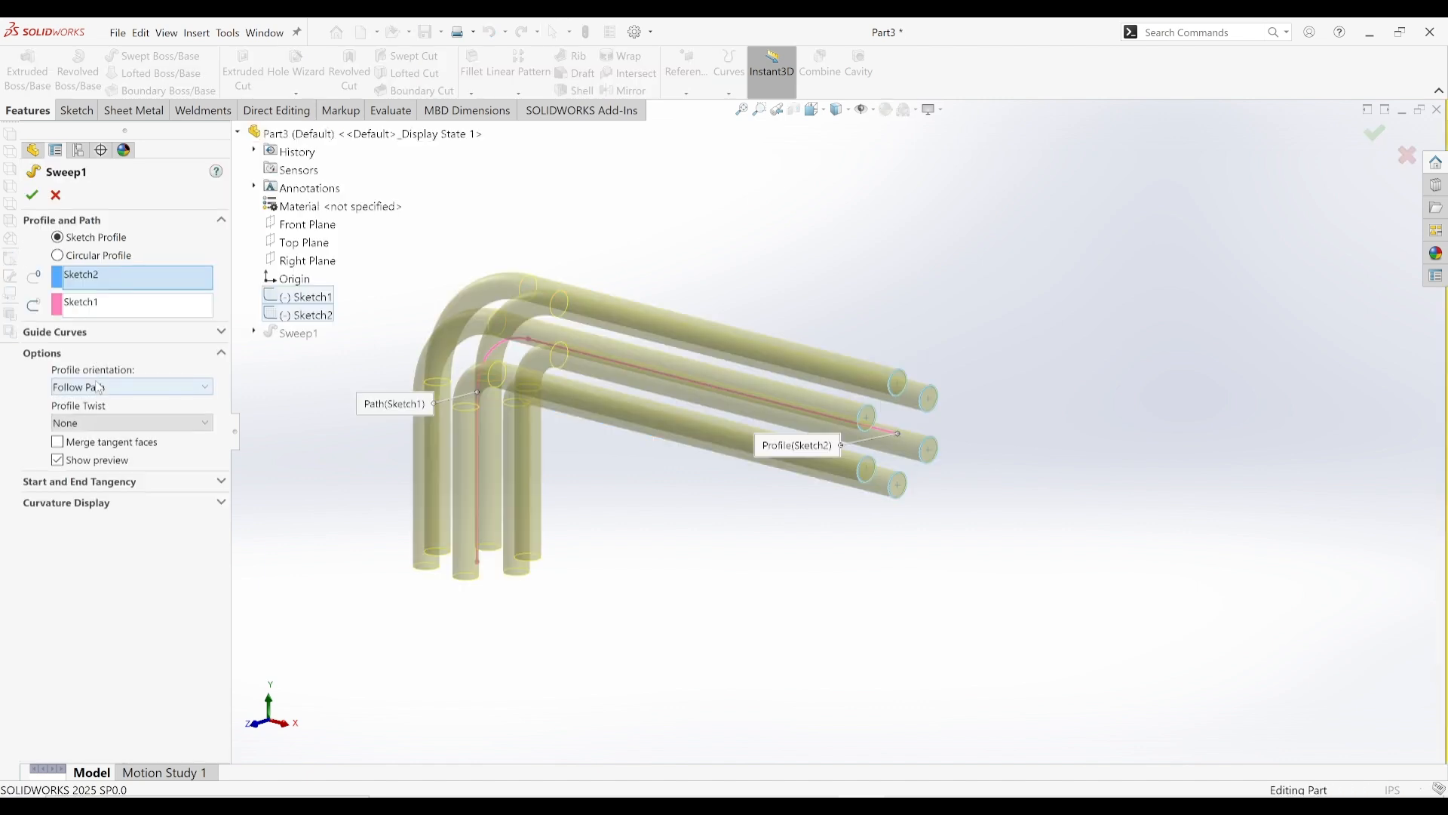
click(102, 386)
click(90, 403)
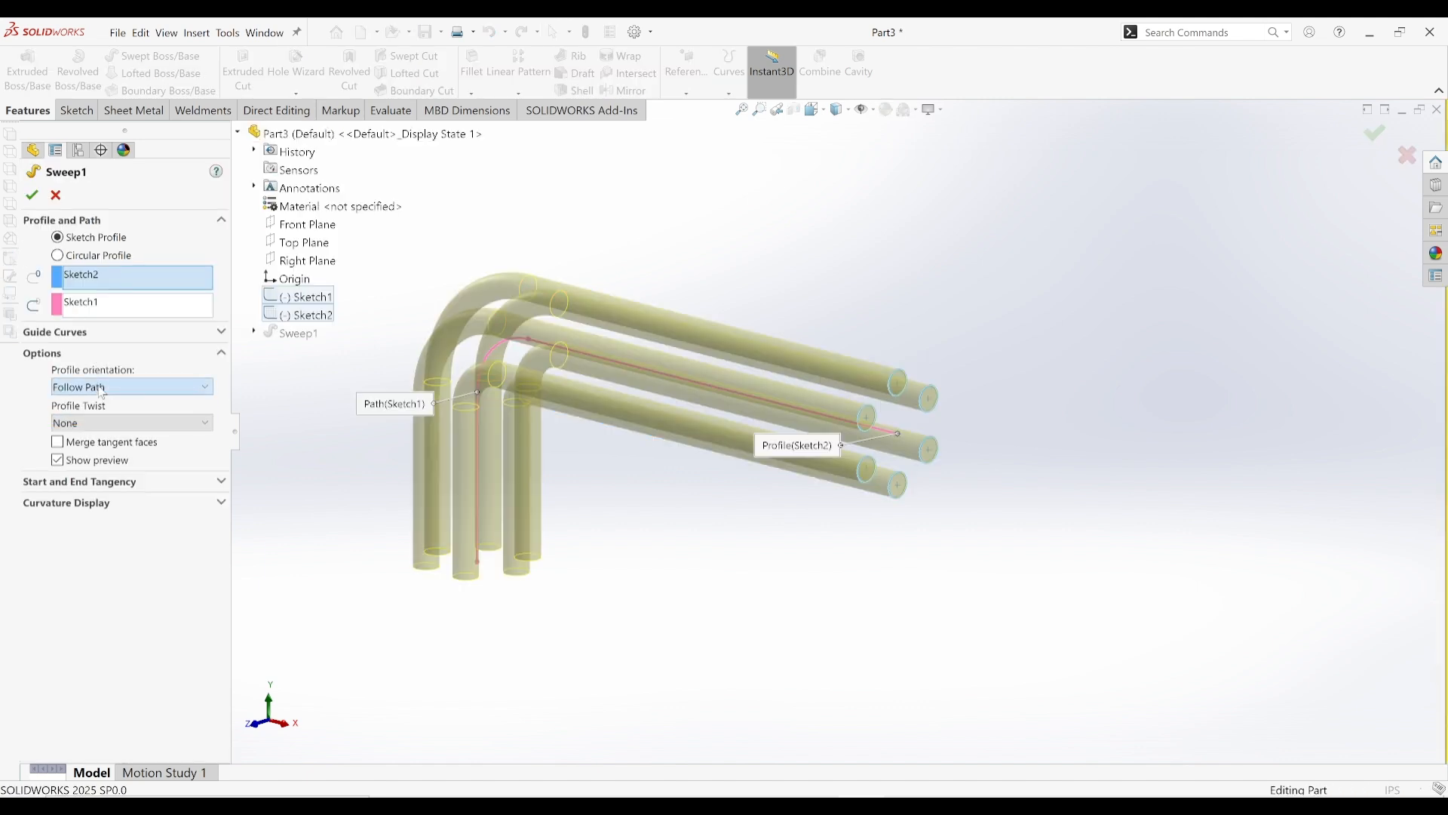
click(96, 423)
click(79, 453)
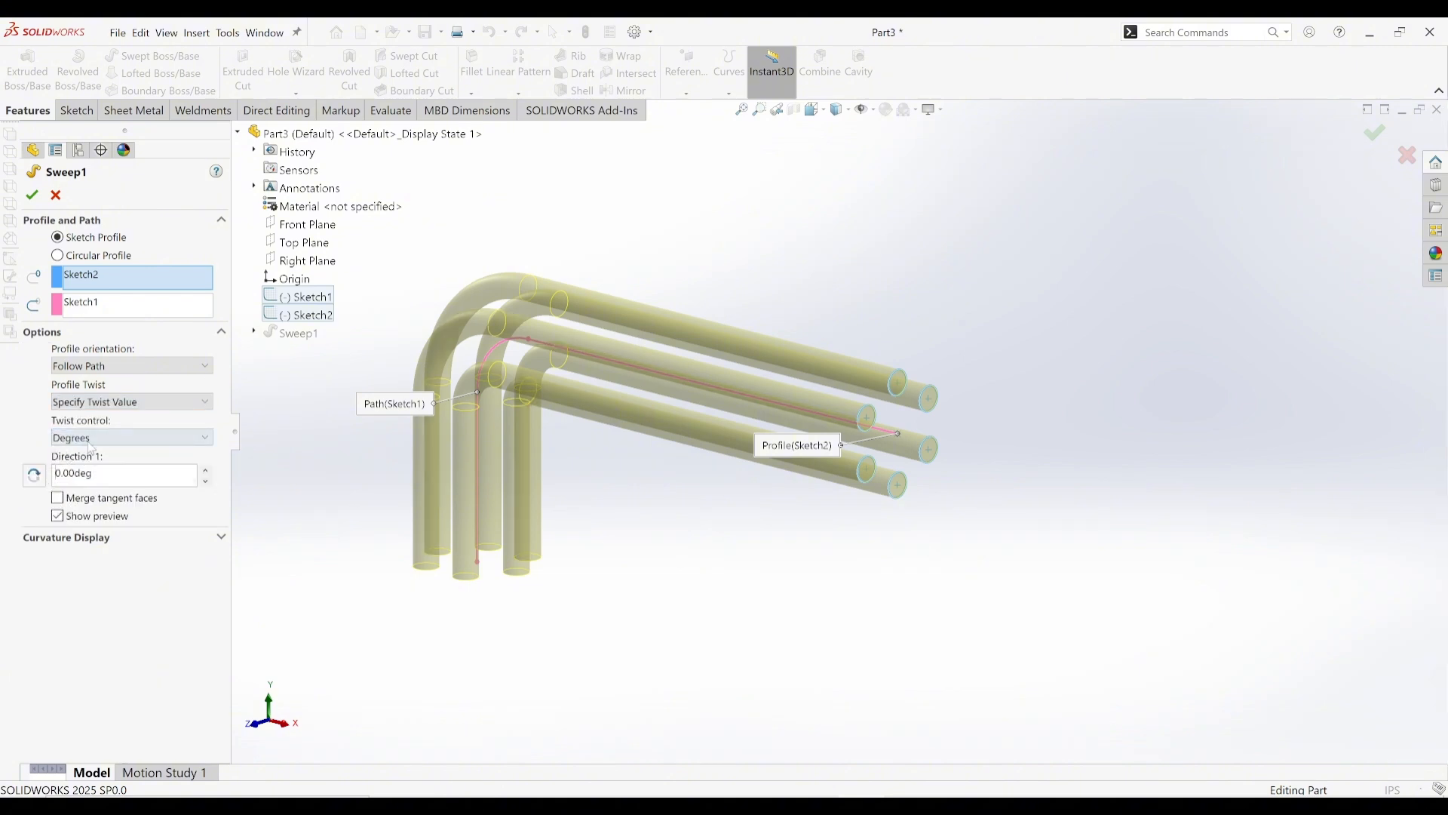
- Control the six-rod sweep's twist in Revolutions, set it to 1, and accept the feature
click(90, 440)
click(80, 481)
double_click(68, 475)
text(1)
key(Return)
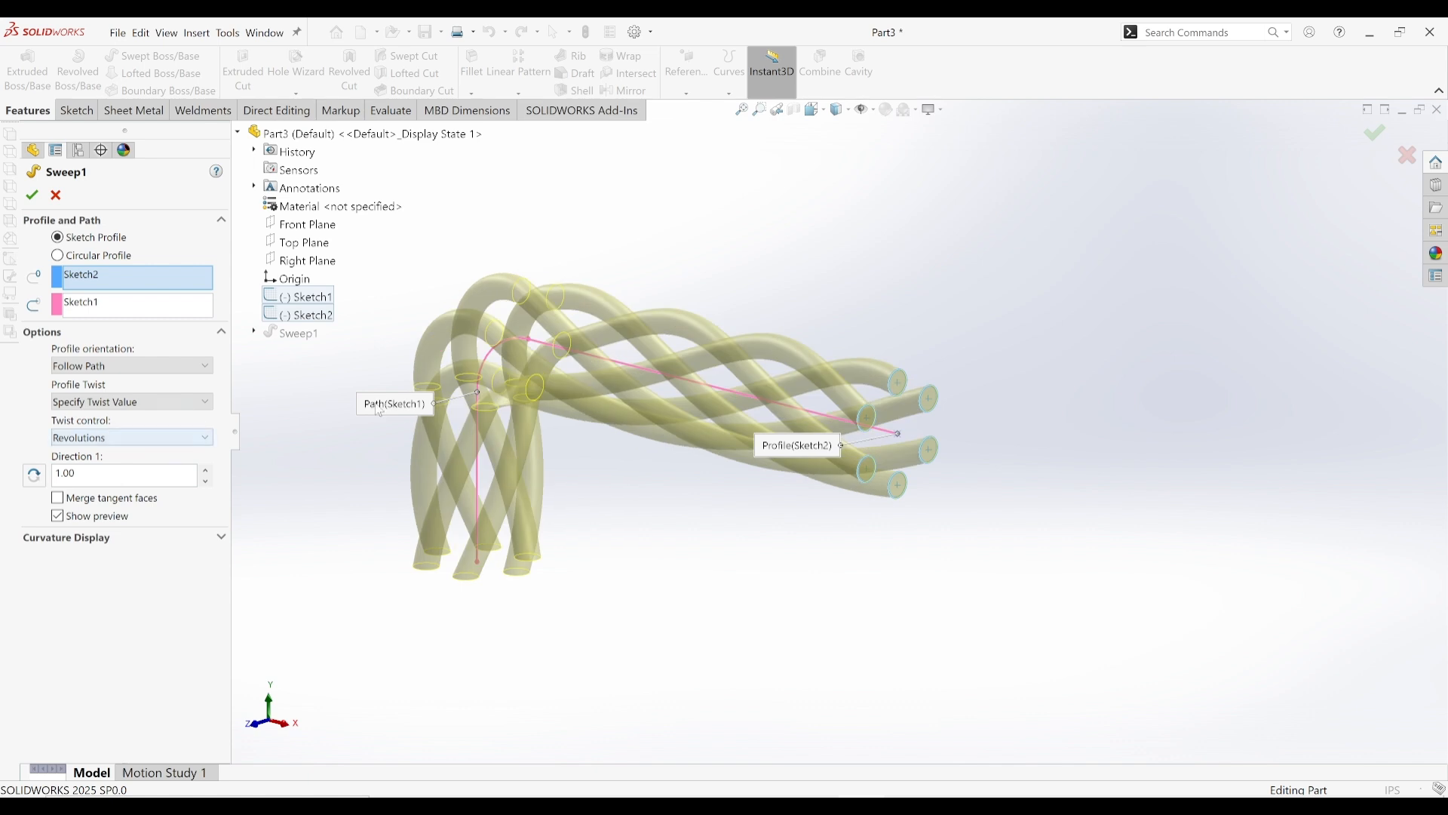
middle_drag(531, 327, 754, 355)
click(32, 194)
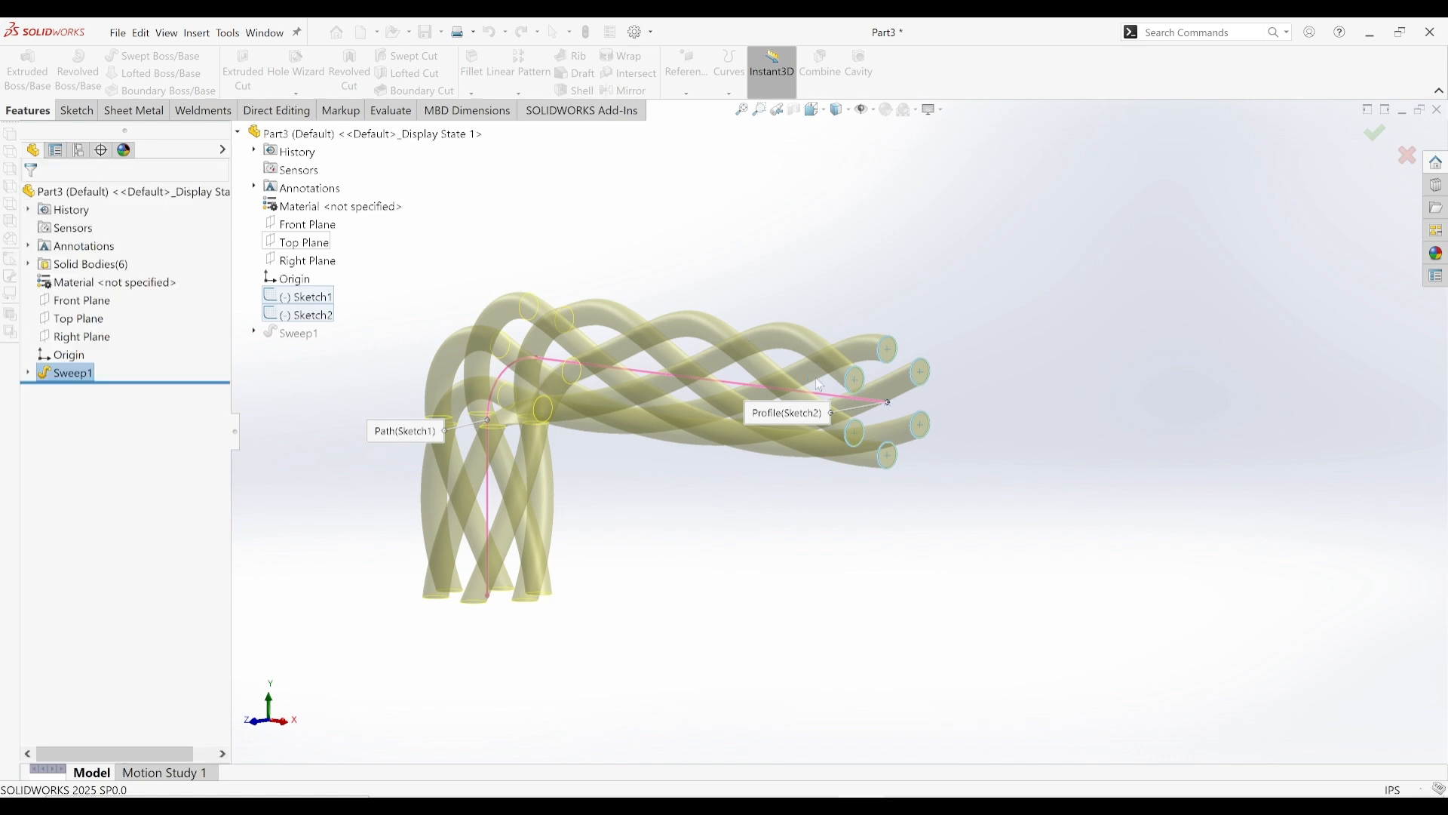
middle_drag(874, 469, 924, 459)
click(599, 396)
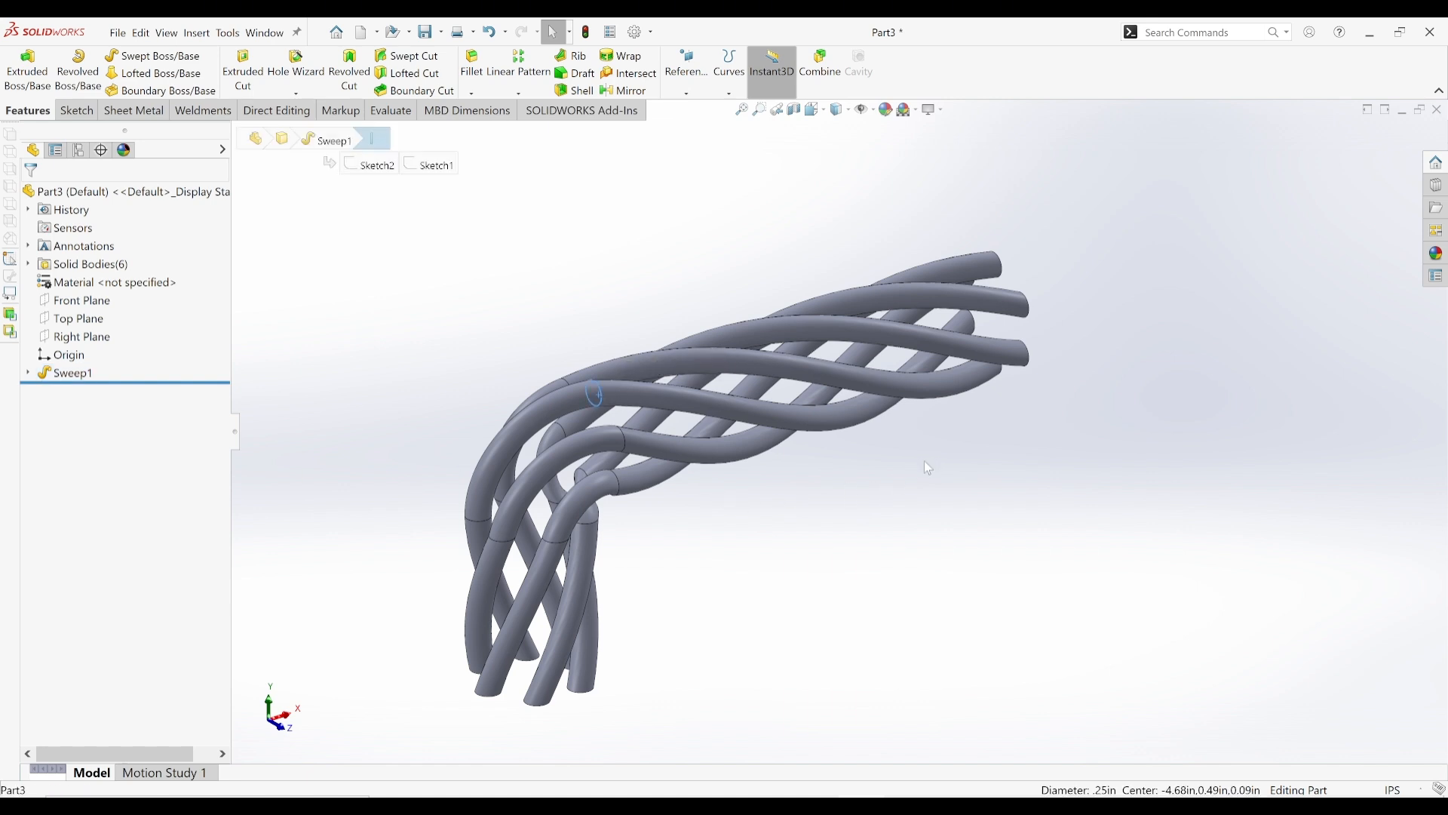
middle_drag(929, 468, 724, 445)
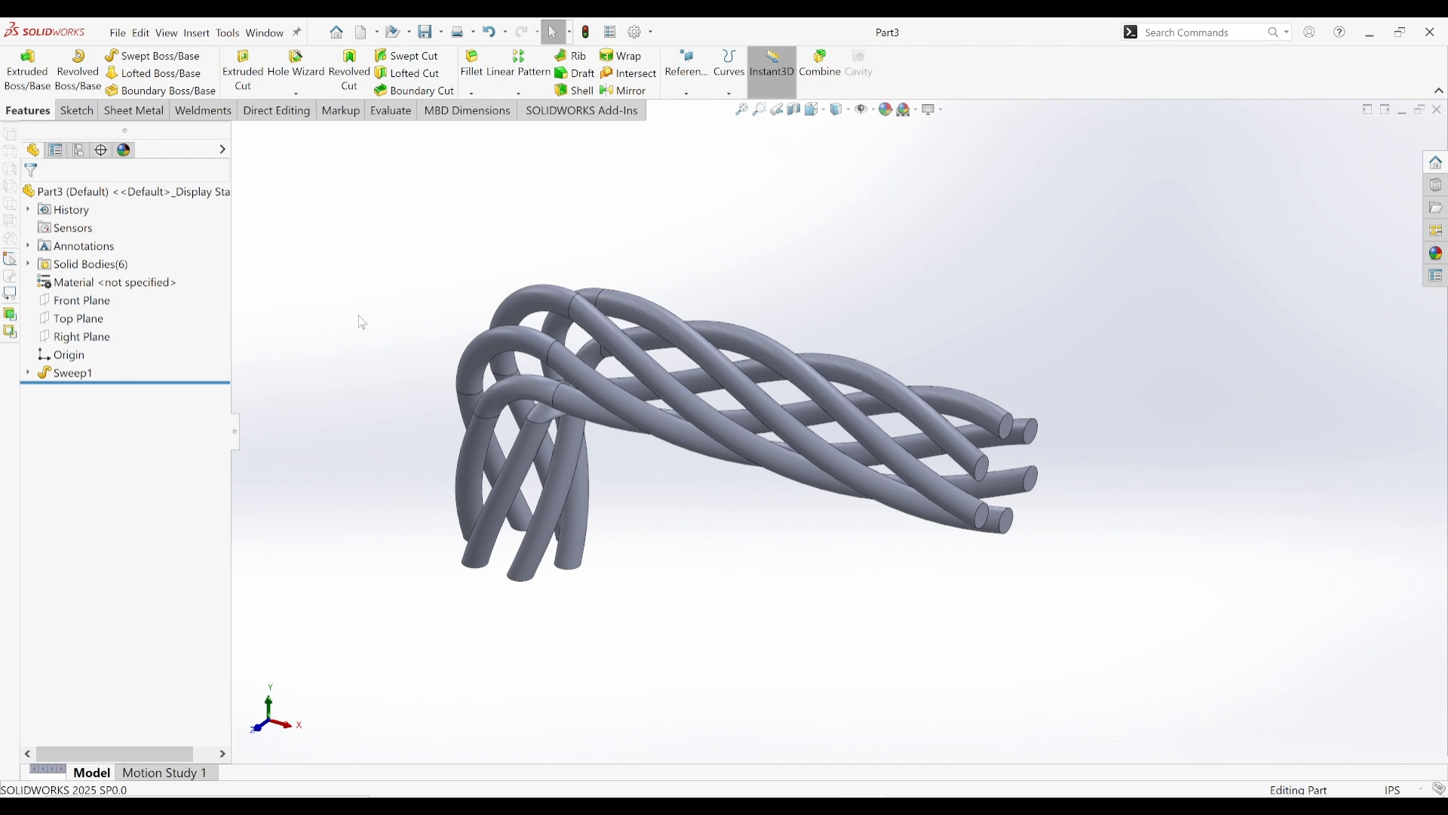
- Delete the twisted Sweep1 feature from Part3 while keeping its two sketches
click(69, 373)
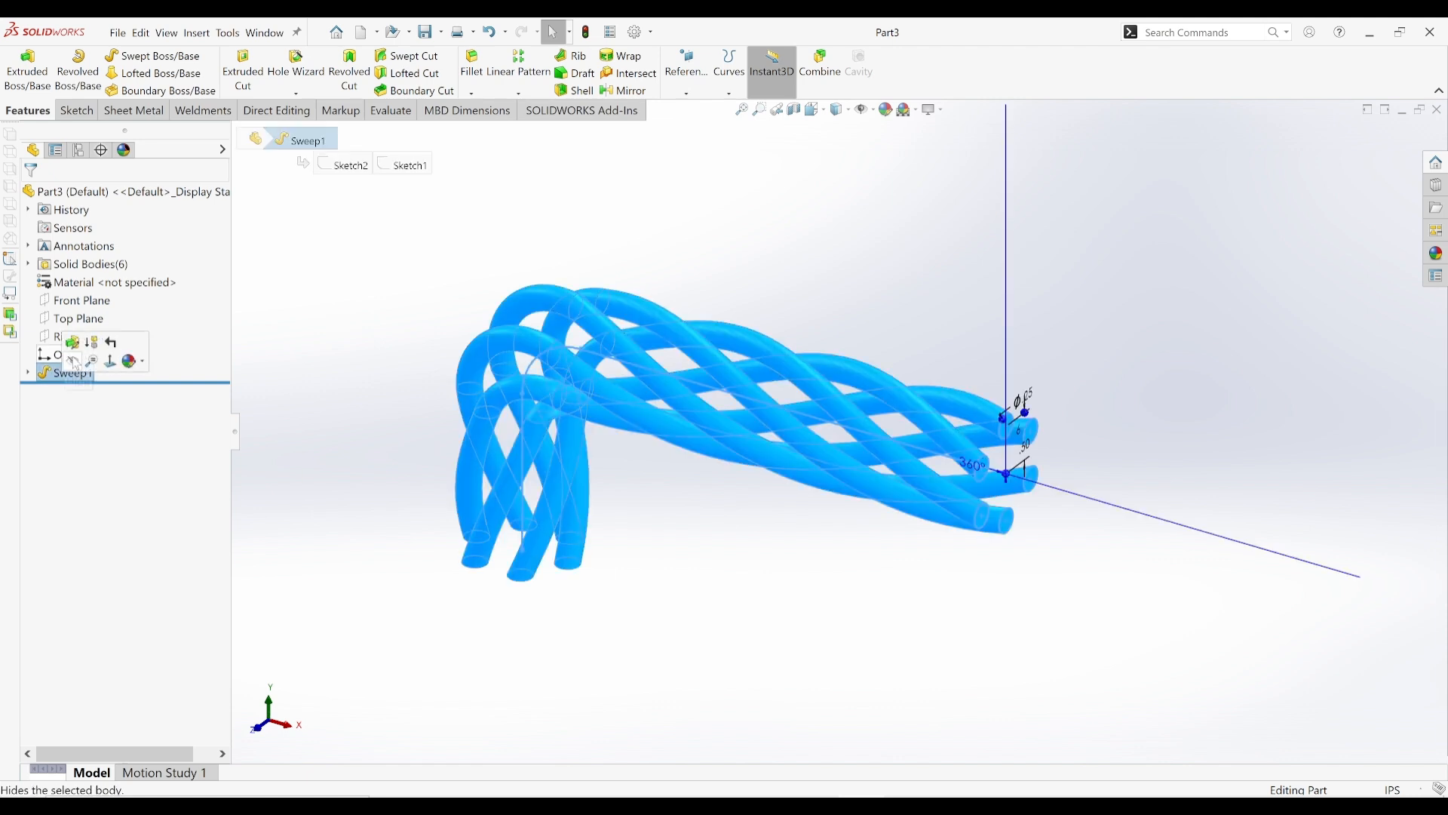
click(27, 372)
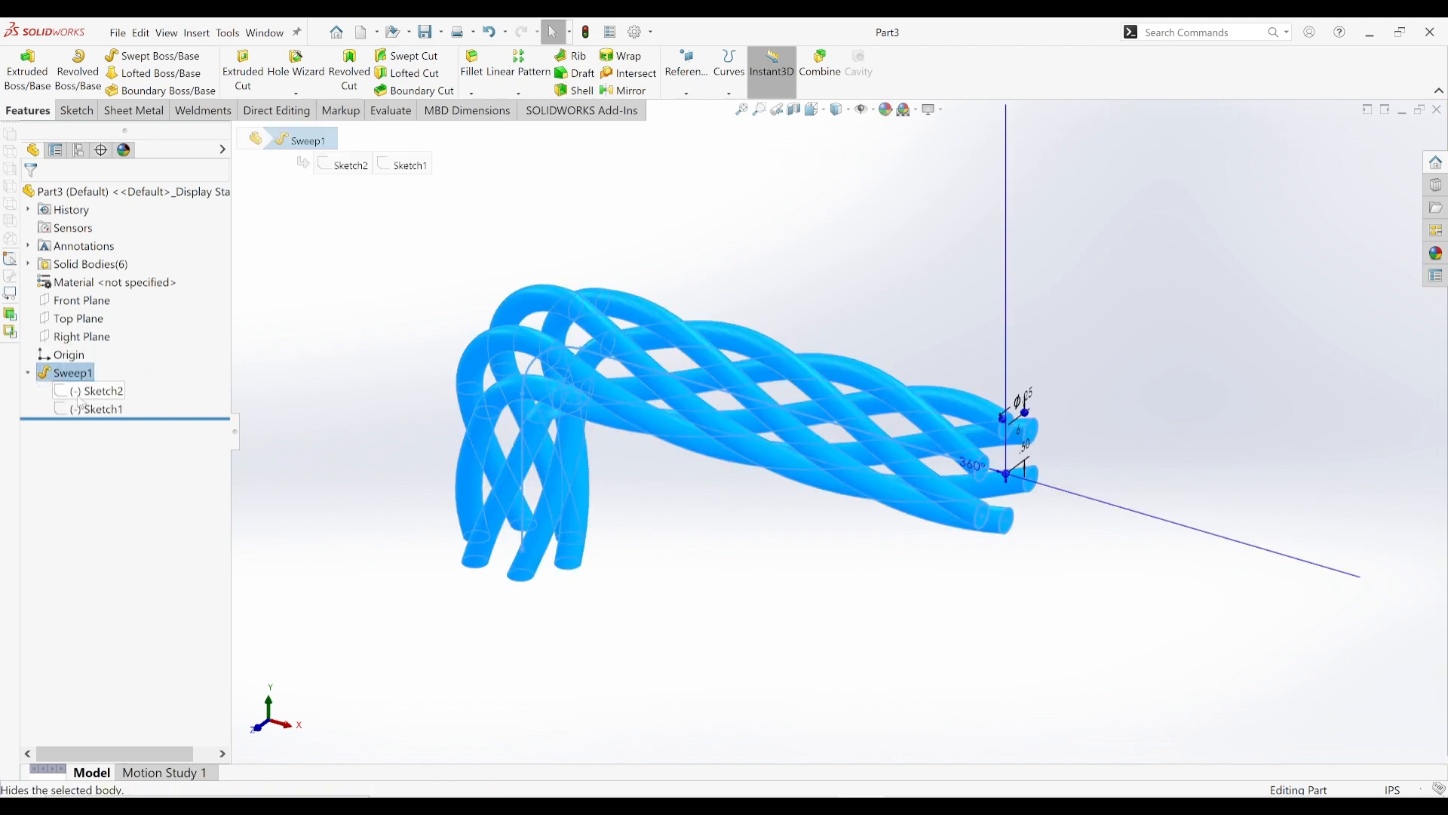
click(81, 409)
click(62, 374)
key(Delete)
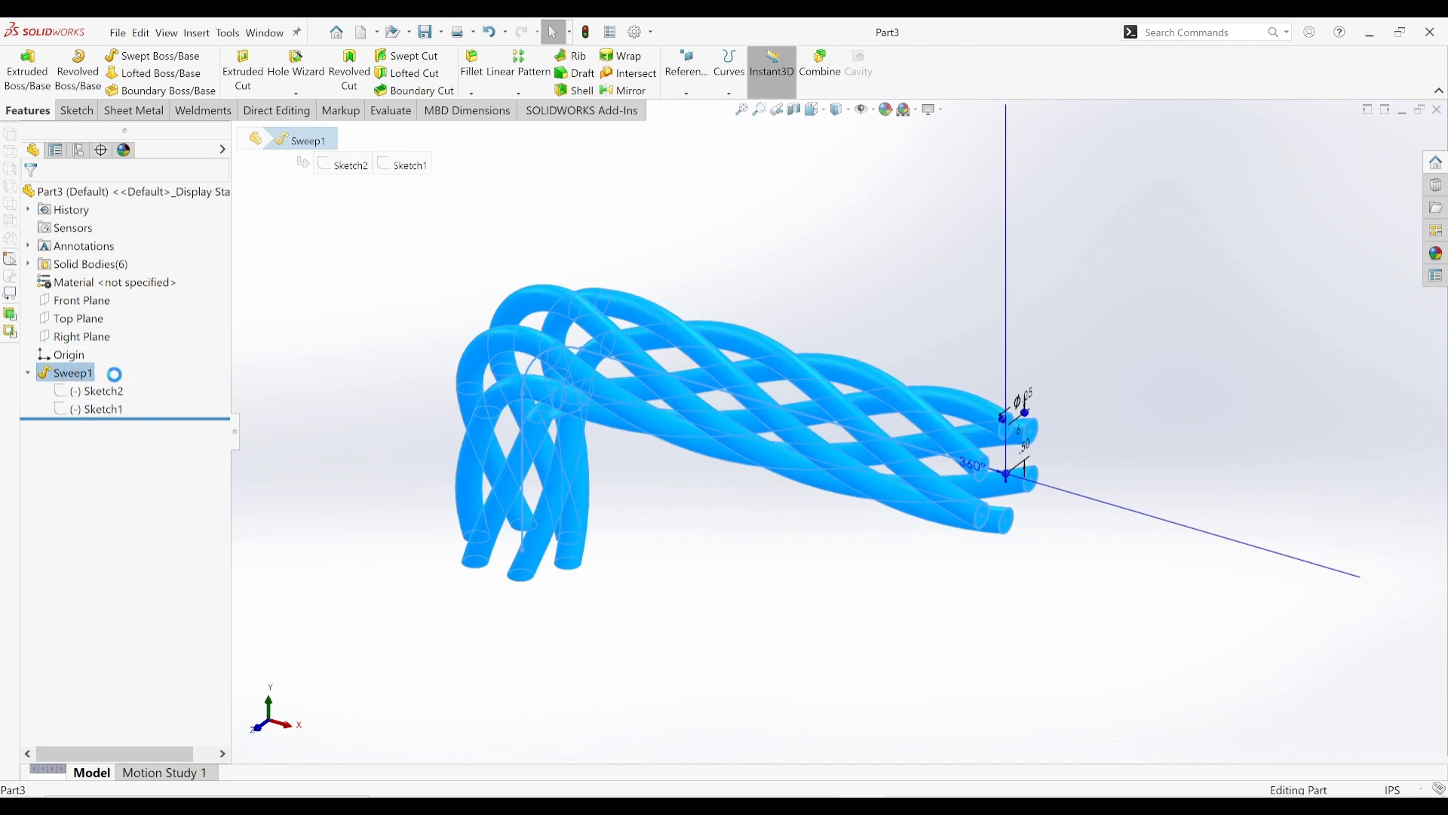
key(Return)
- Review the remaining path sketch and the circular pattern sketch one after the other
mouse_move(812, 427)
middle_down()
mouse_move(873, 476)
mouse_move(908, 481)
mouse_move(882, 499)
middle_up()
key(ctrl+1)
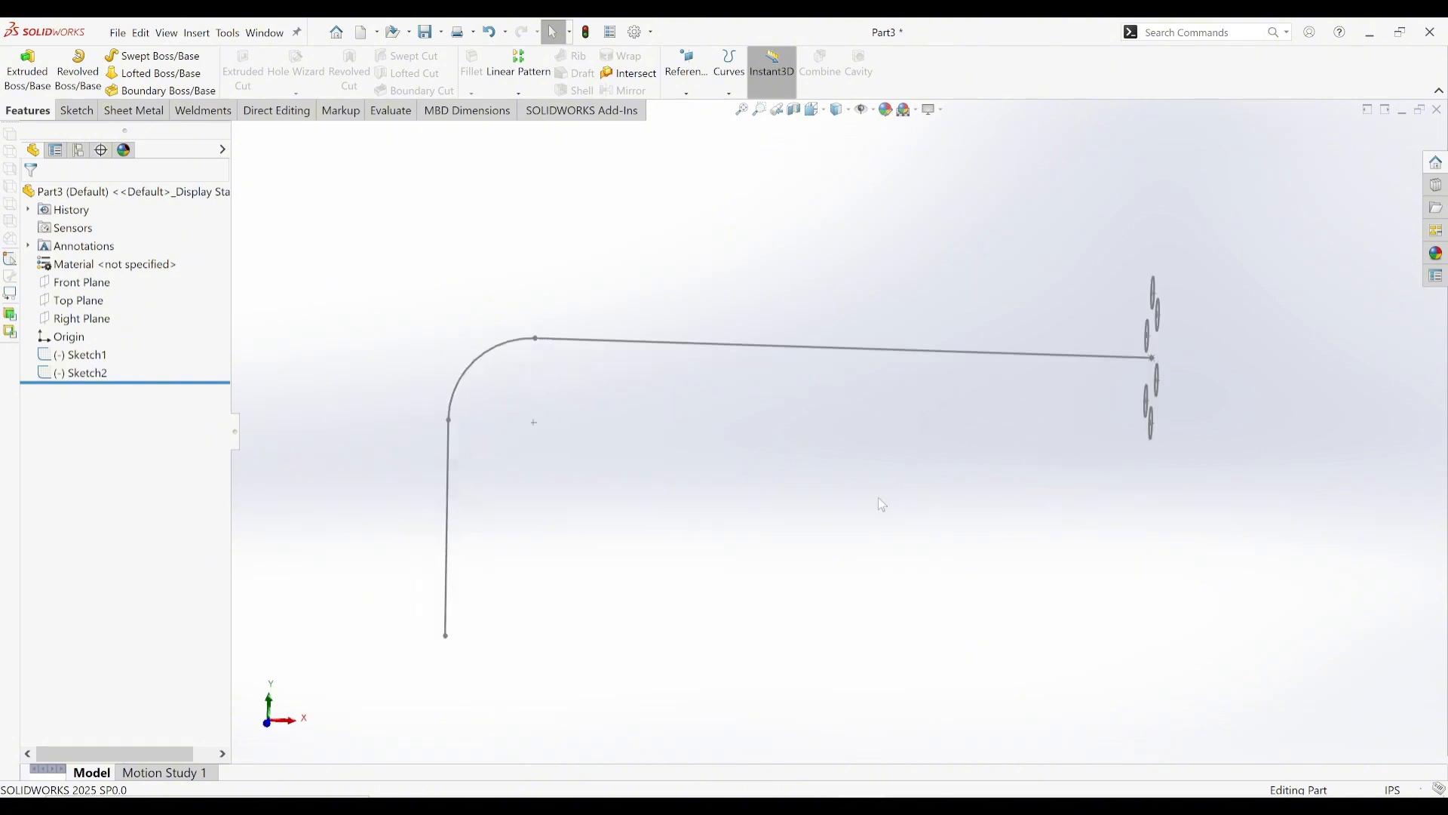
mouse_move(804, 383)
middle_down()
mouse_move(780, 400)
mouse_move(714, 393)
middle_up()
click(78, 360)
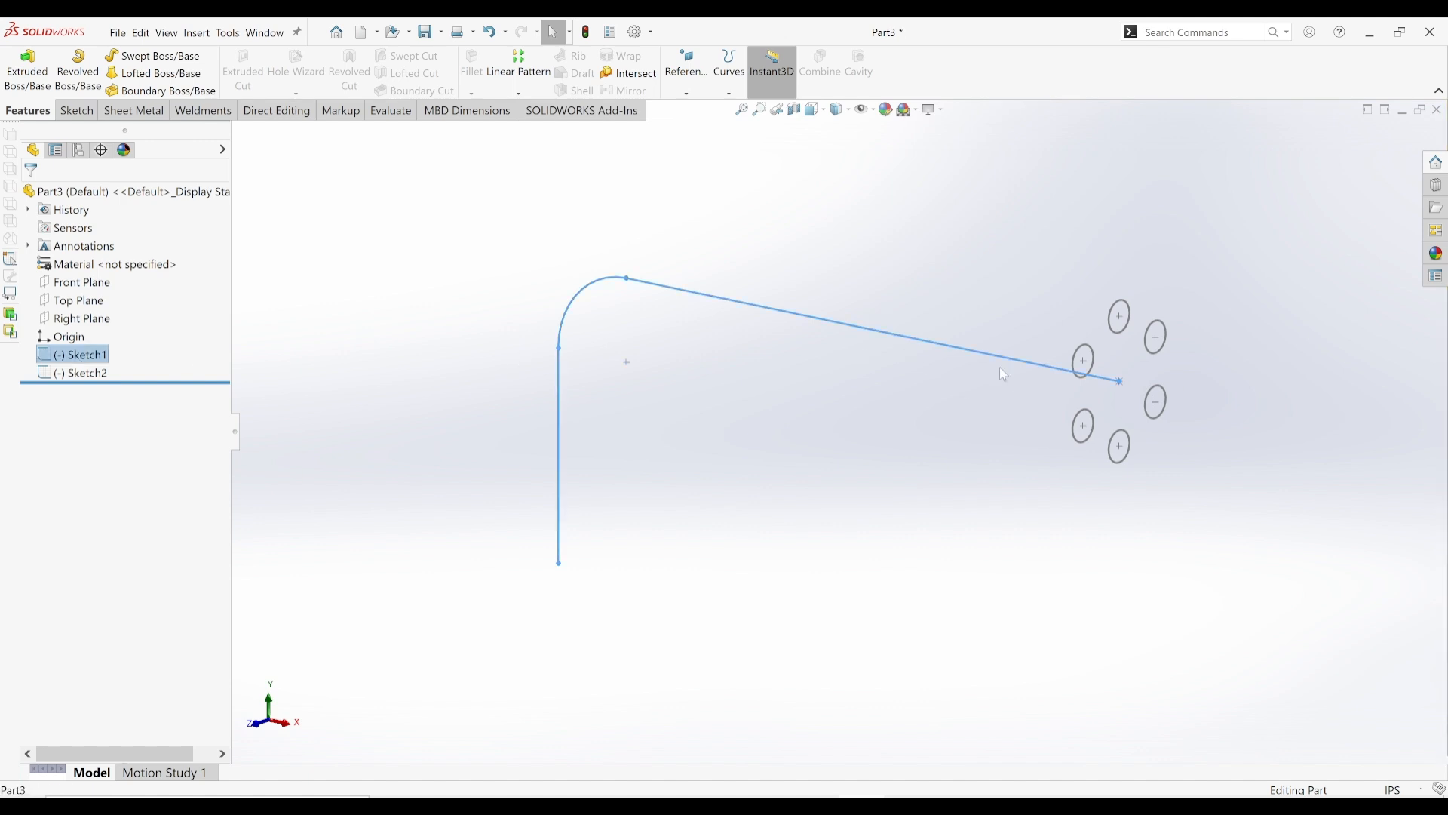
click(75, 372)
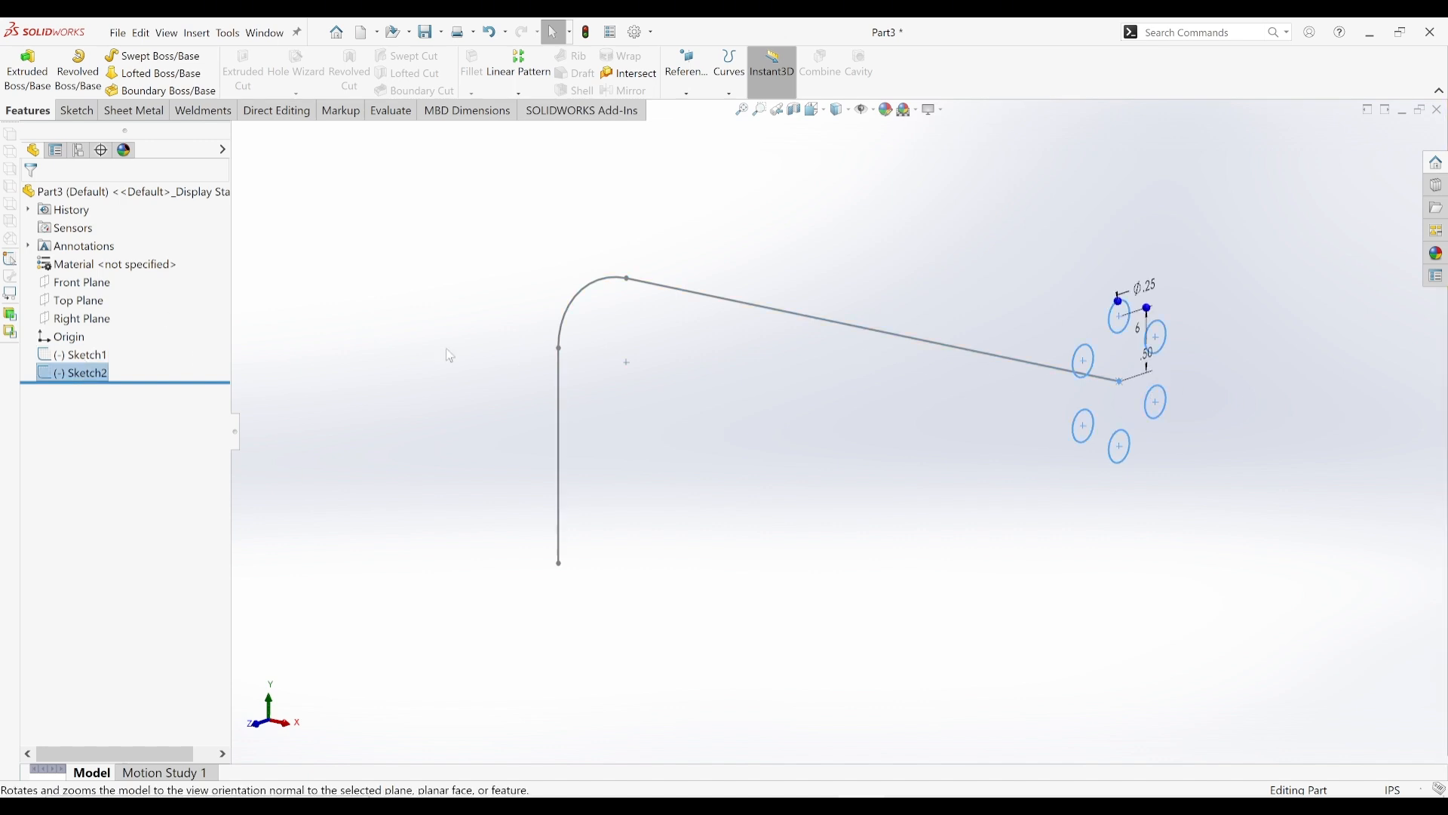
scroll(953, 401, up, 1)
scroll(1094, 358, down, 1)
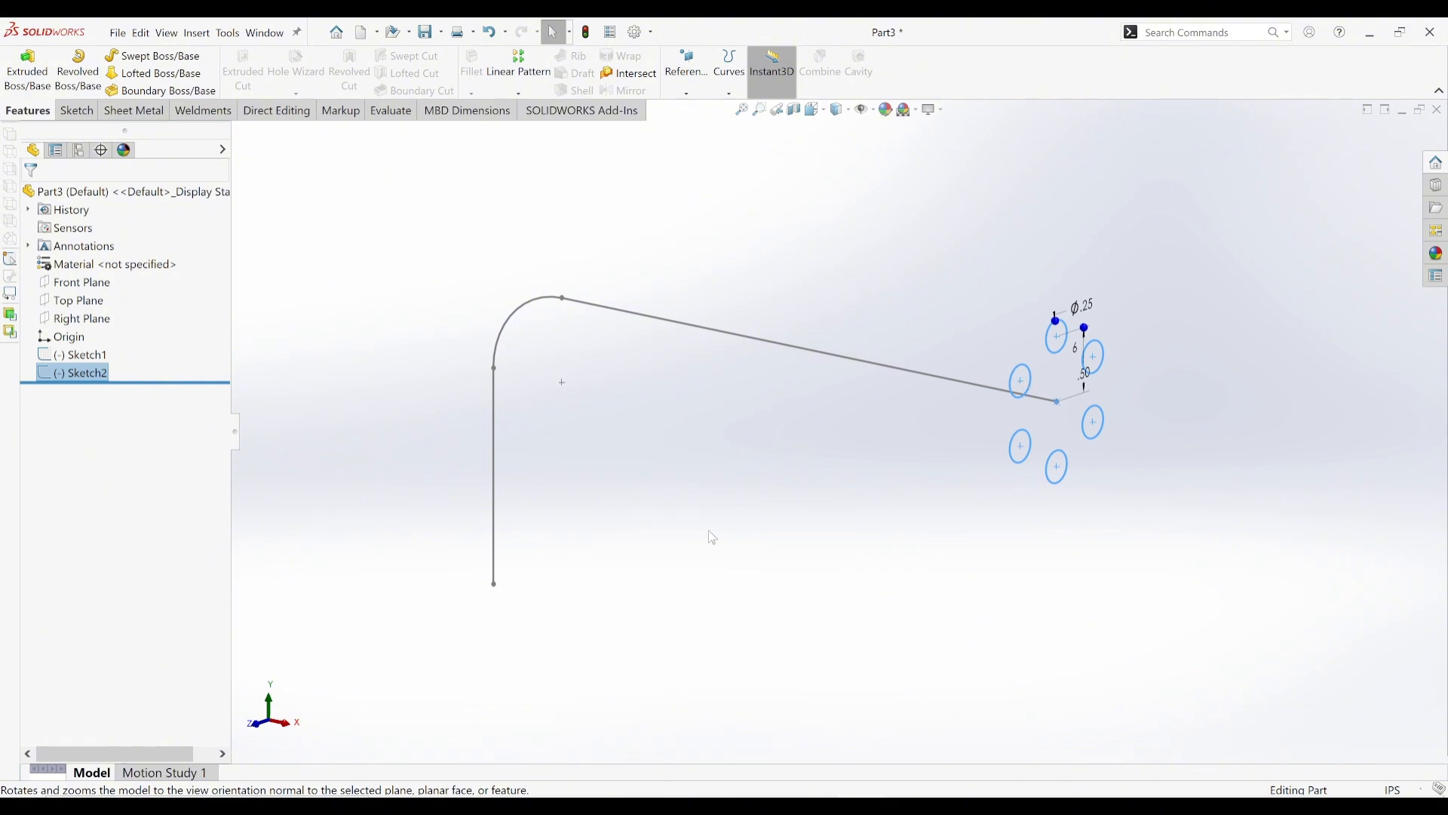
click(495, 585)
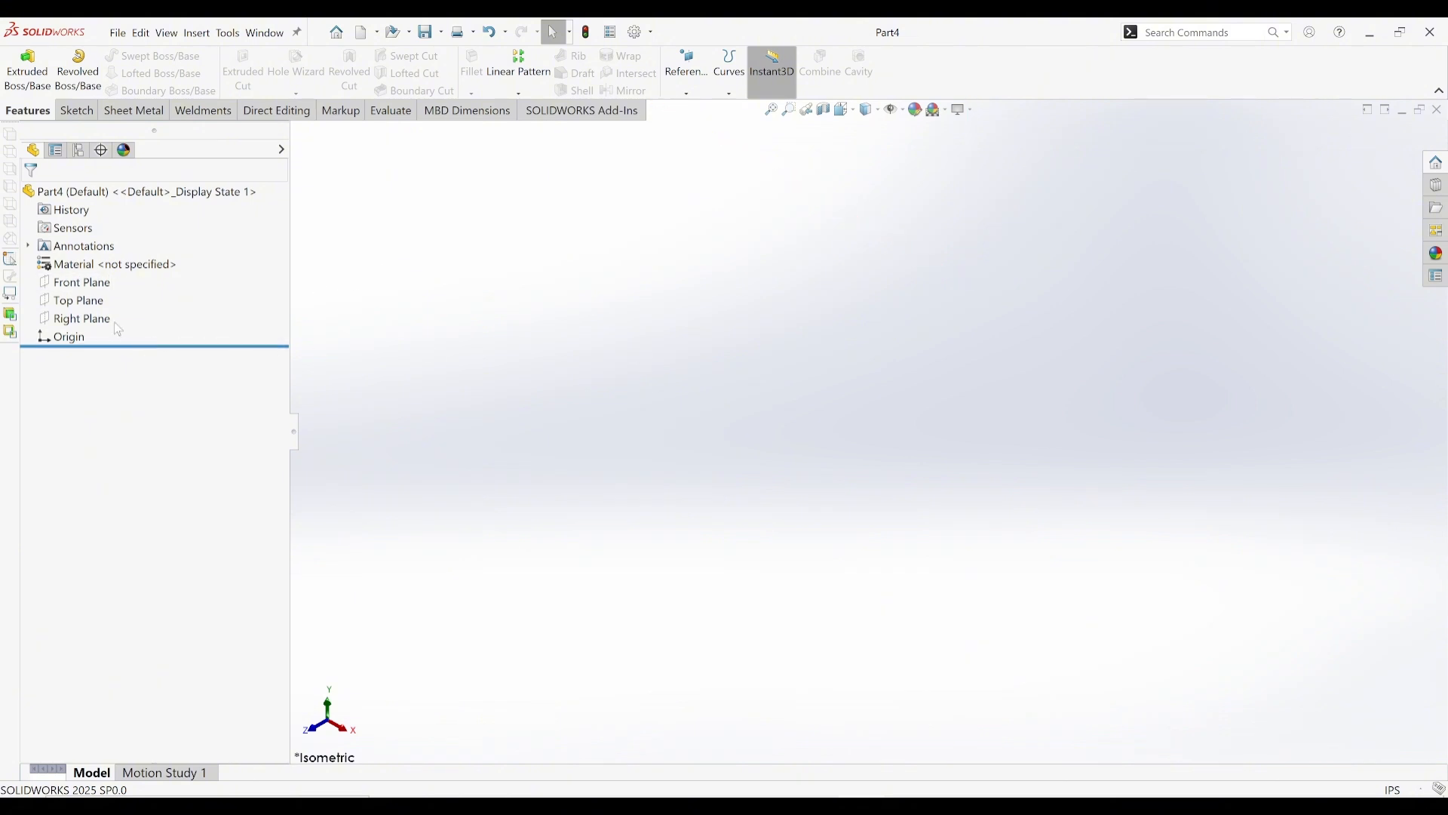
- Sketch an ellipse on the Top Plane centred on the origin, with radii of about 4.12 in along X and 1.94 in across
click(73, 303)
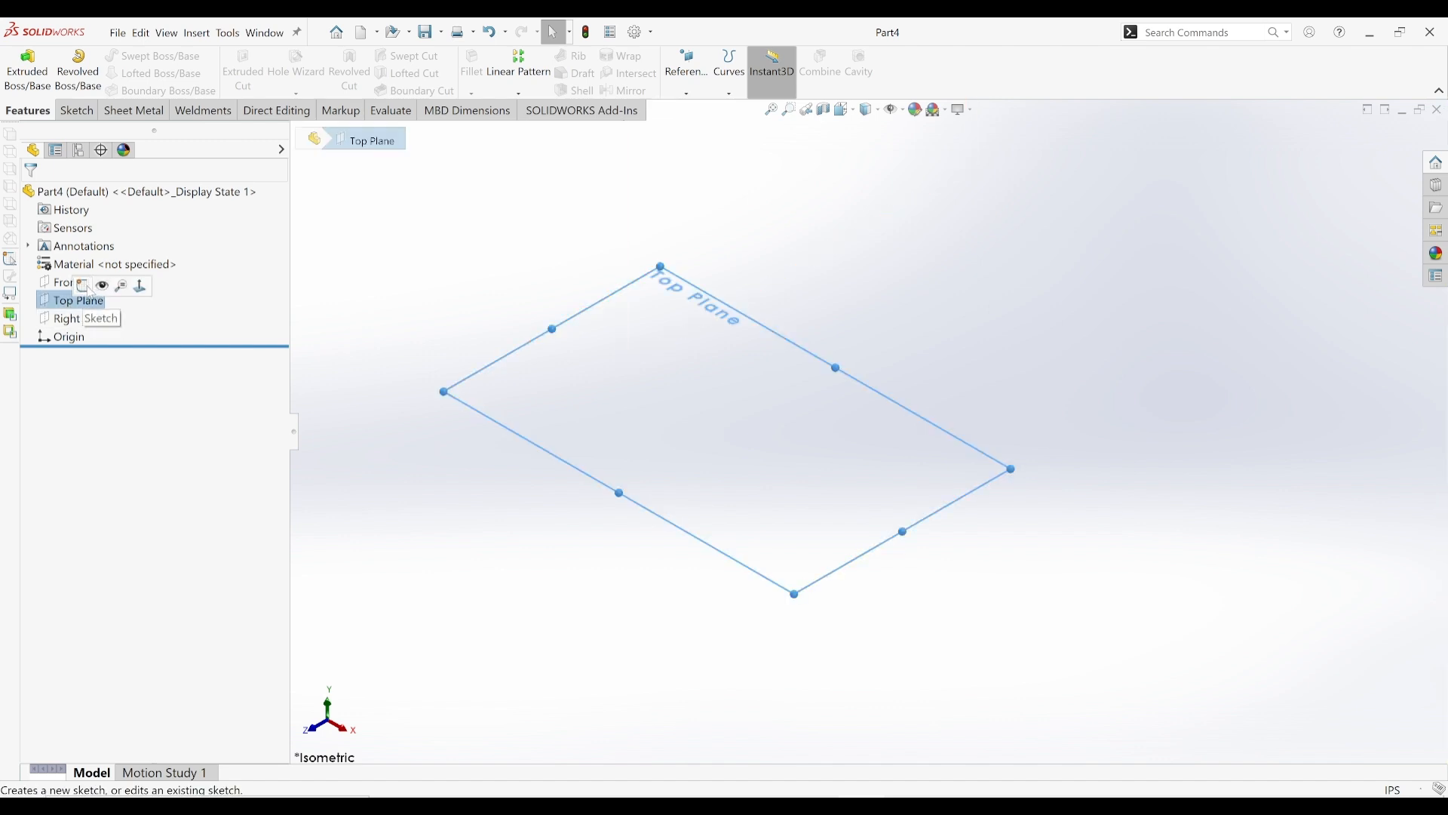
click(83, 286)
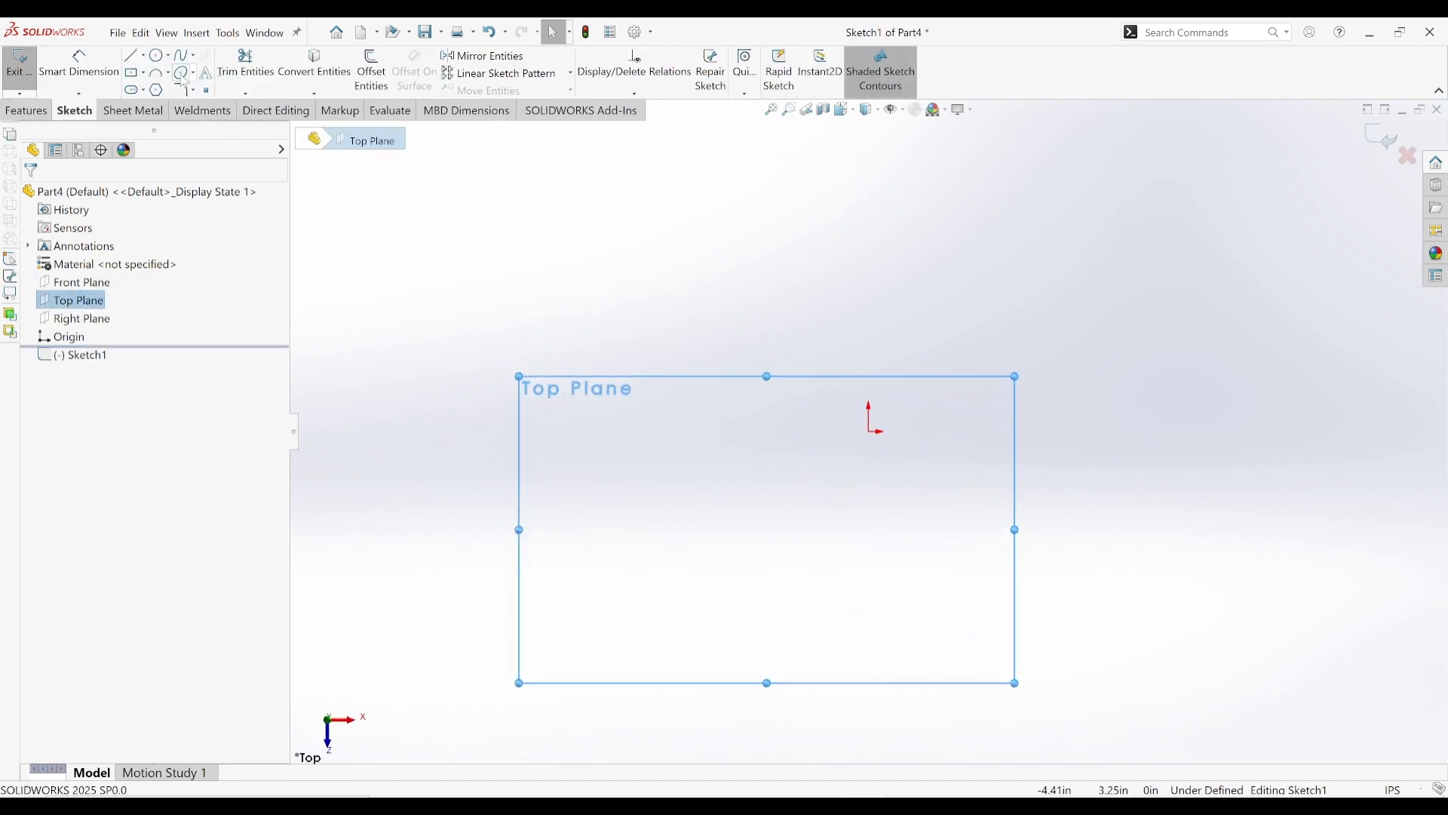
click(182, 73)
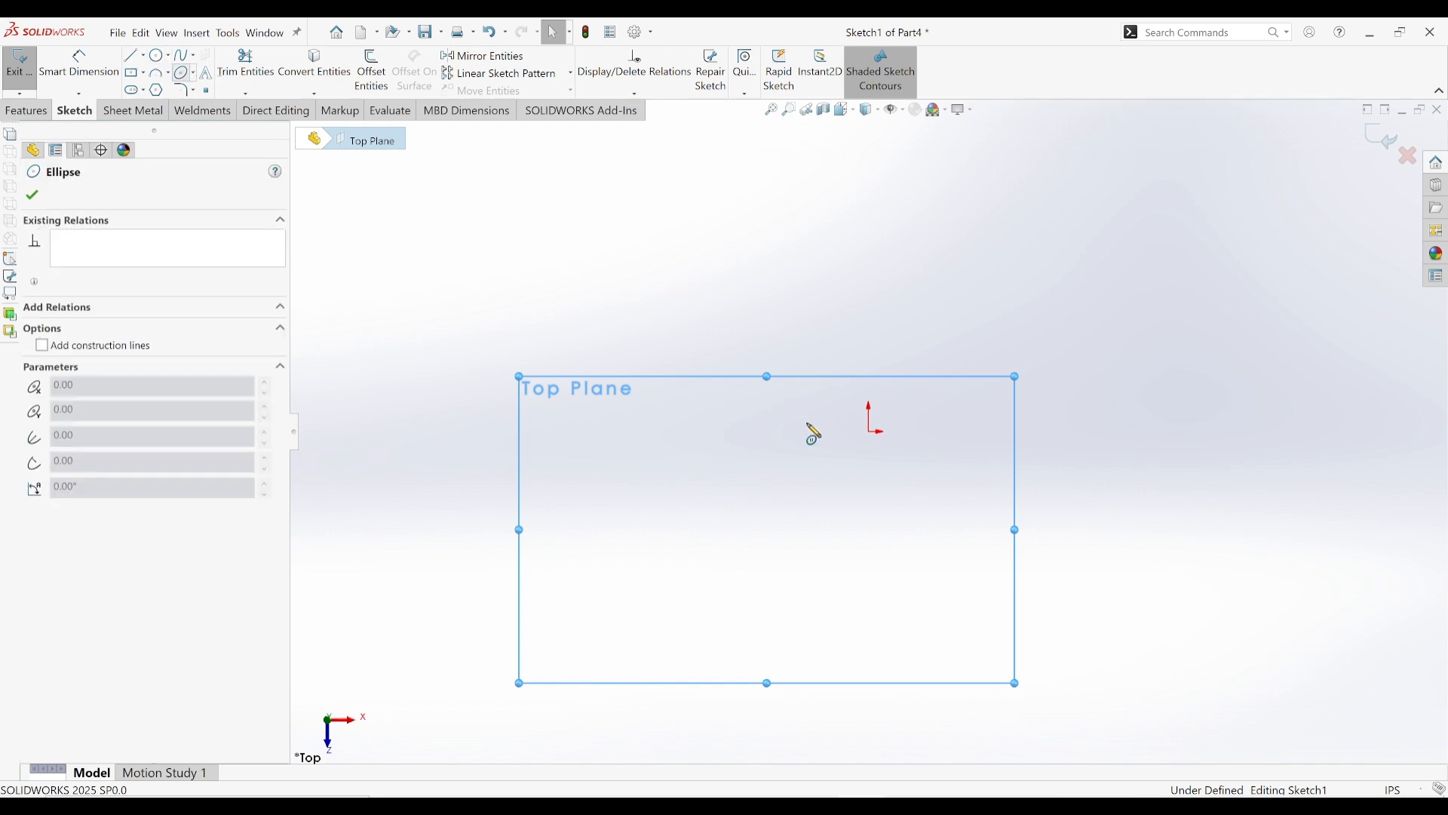
click(870, 432)
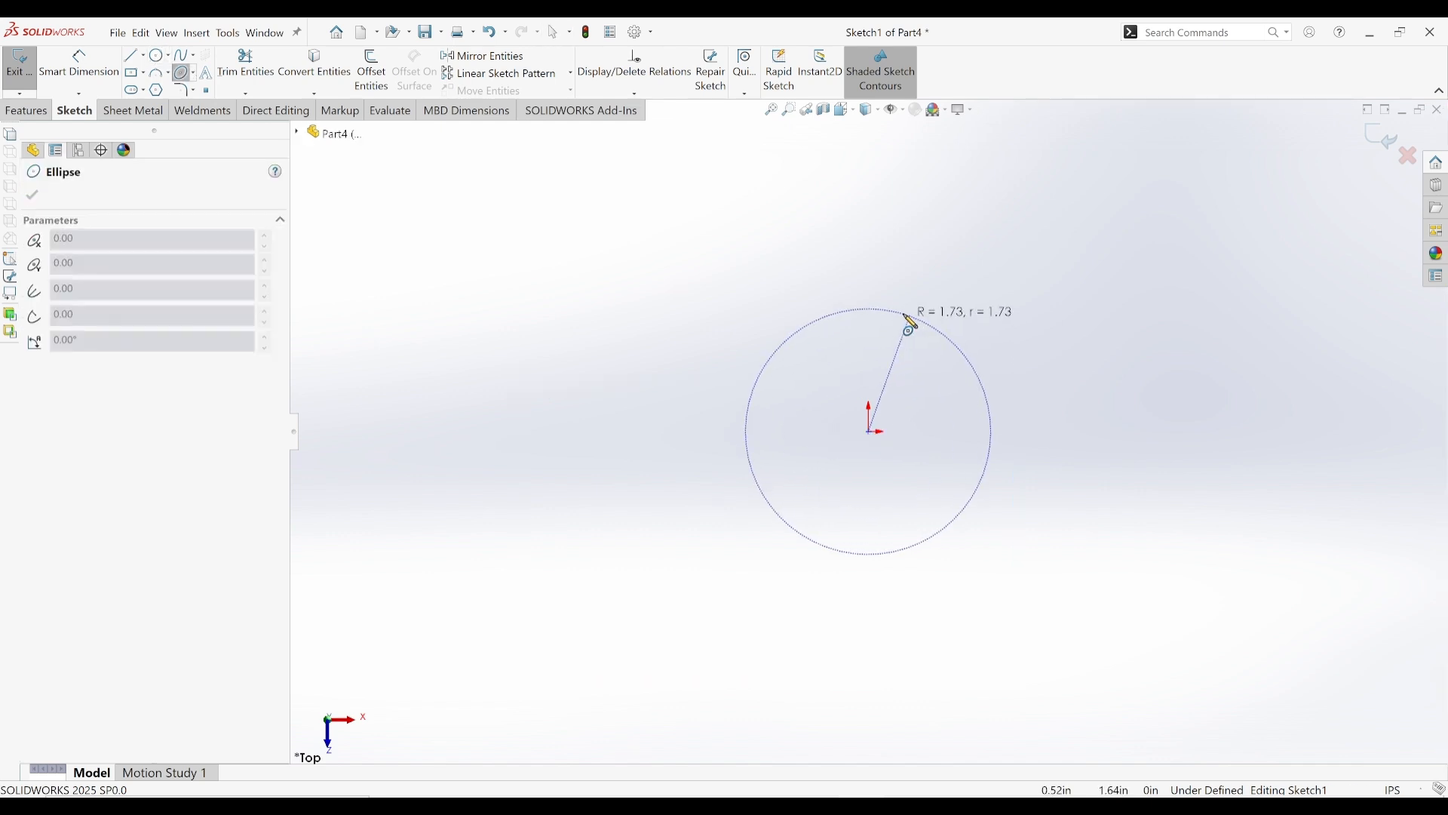
click(871, 296)
click(1182, 383)
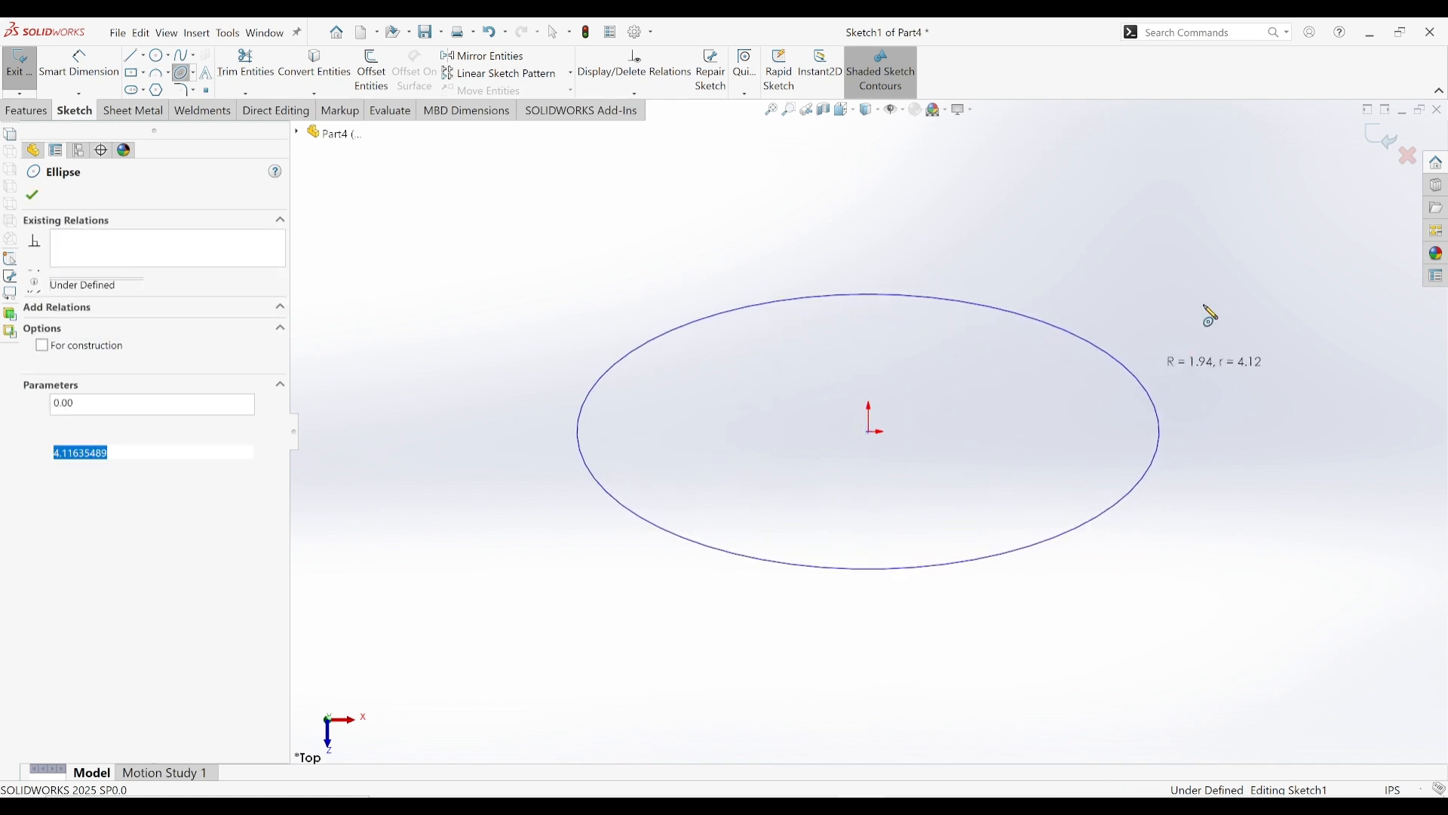
click(1383, 136)
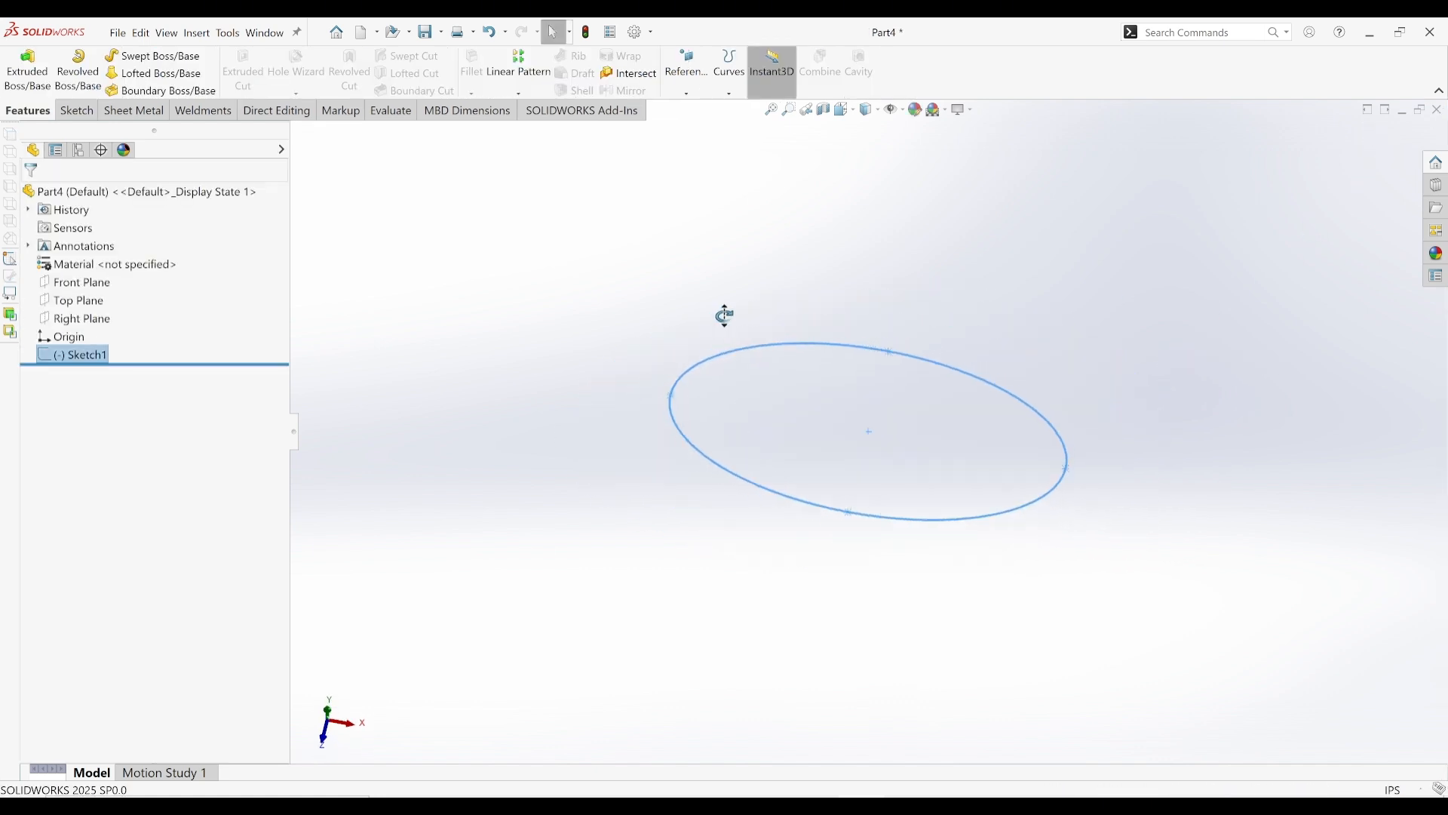
- Sketch a vertical line about 10.96 in long on the Front Plane, running upward from the origin, as the sweep path
click(80, 281)
click(80, 263)
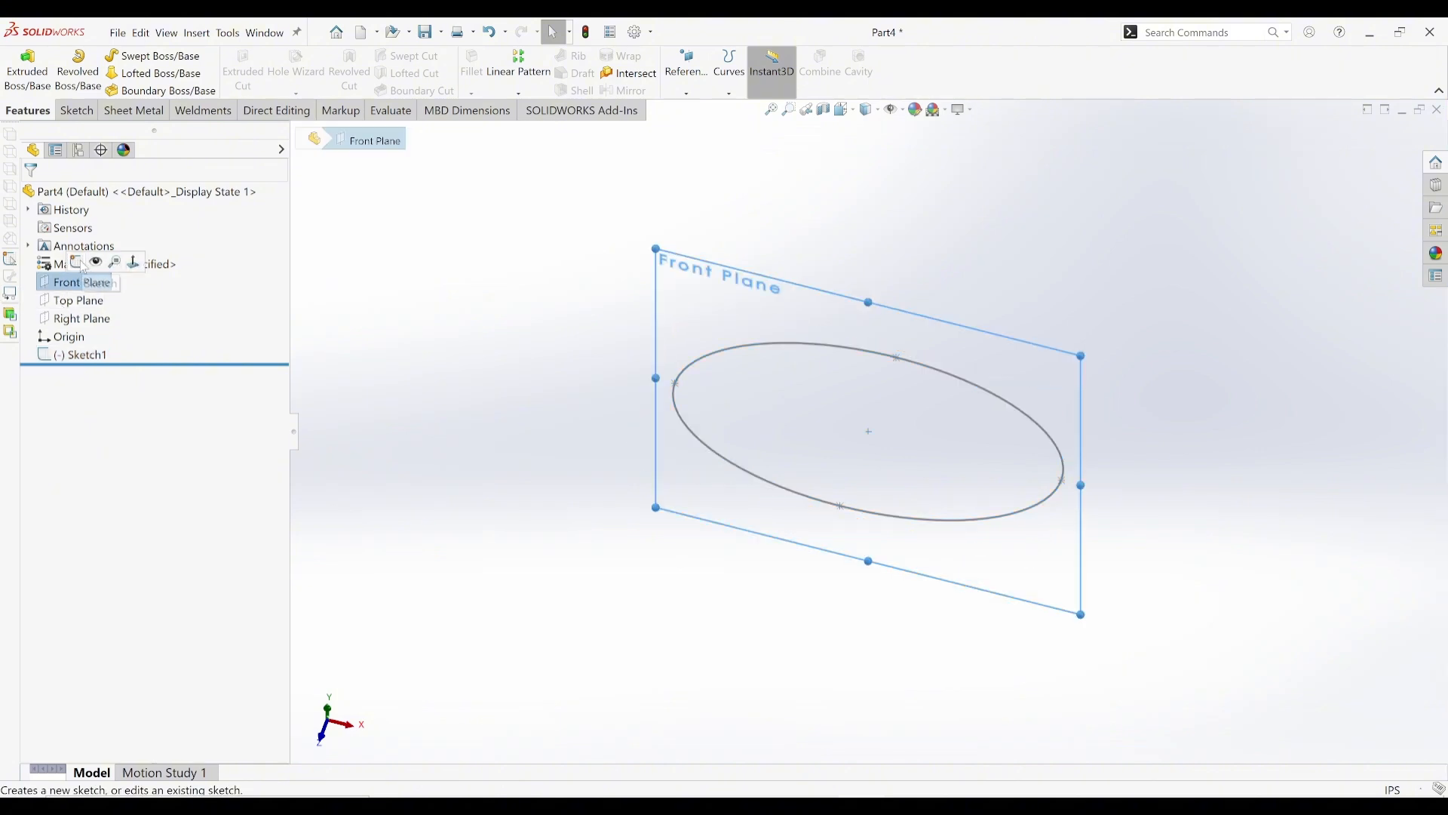
scroll(959, 449, up, 2)
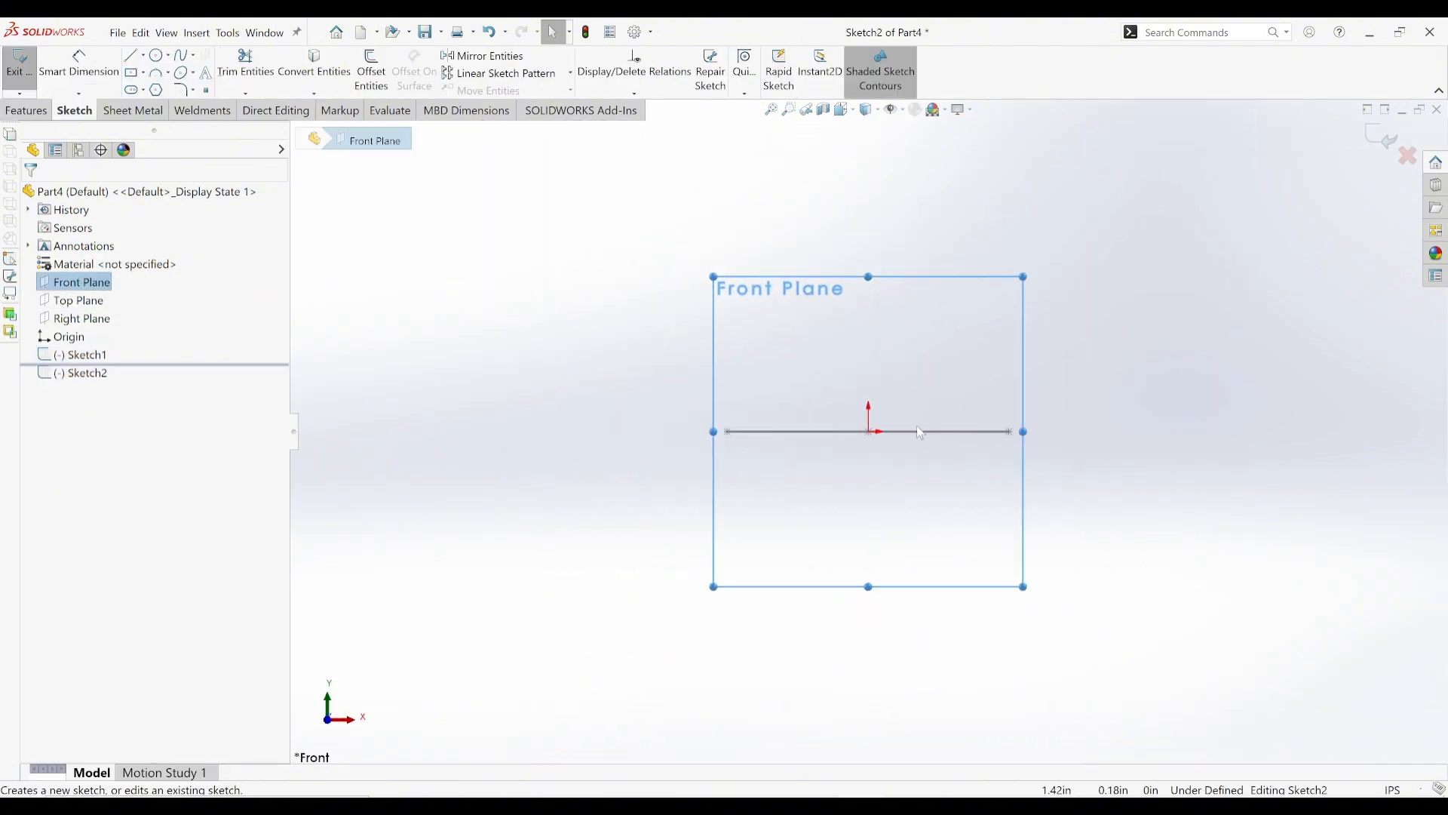
ctrl+middle_drag(915, 427, 886, 556)
key(l)
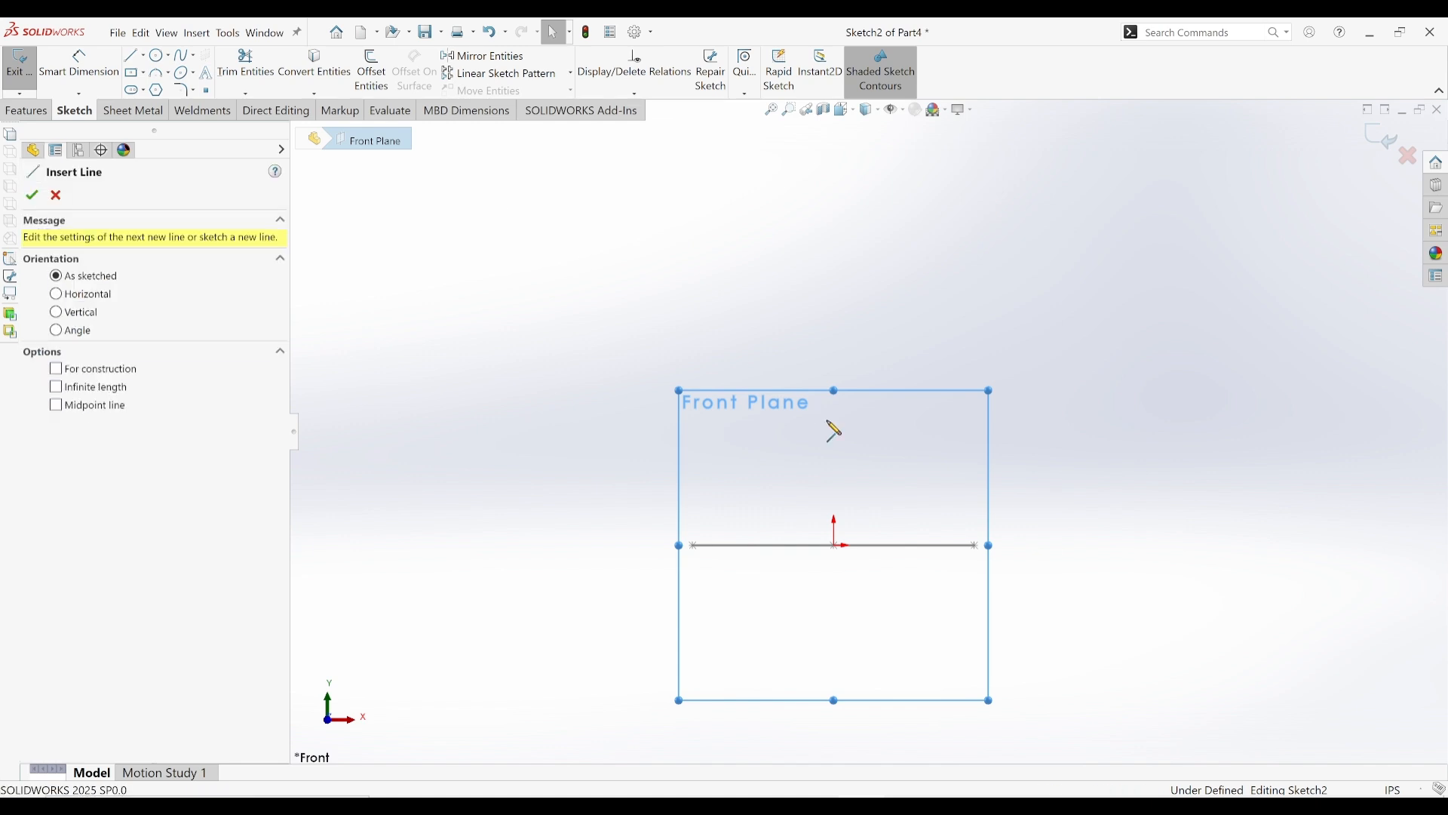
click(845, 550)
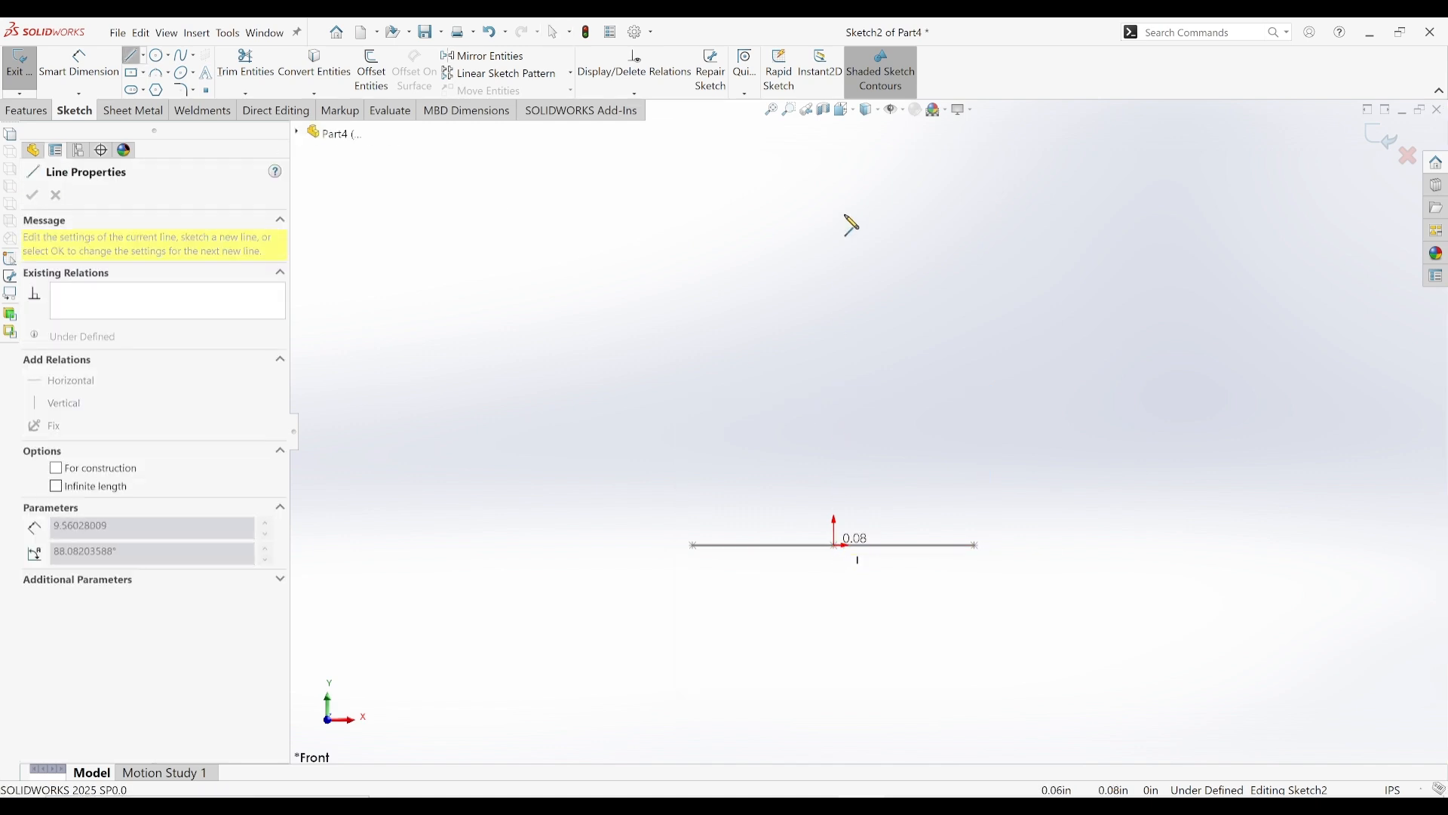
click(836, 172)
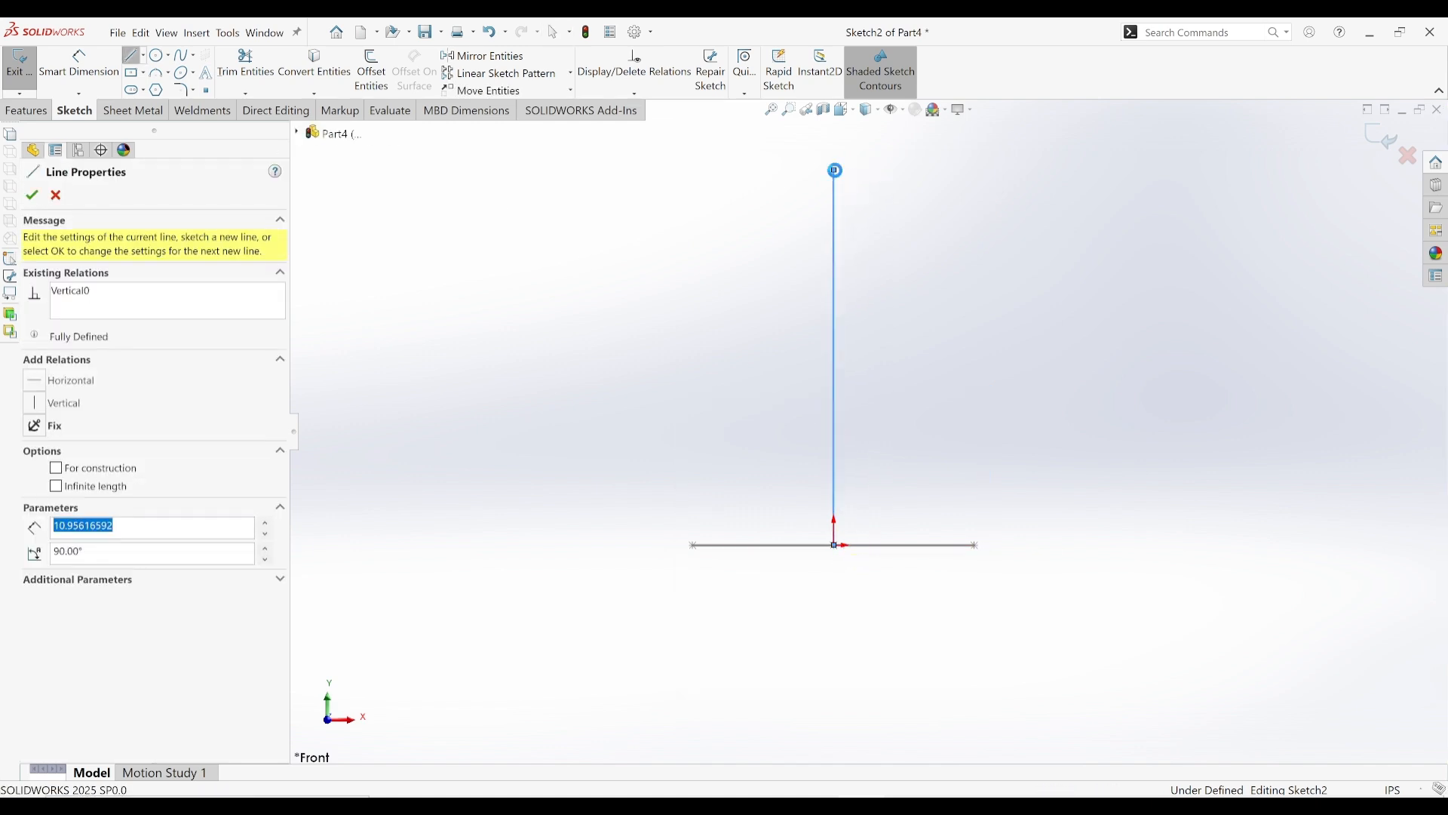
key(Escape)
scroll(872, 432, up, 2)
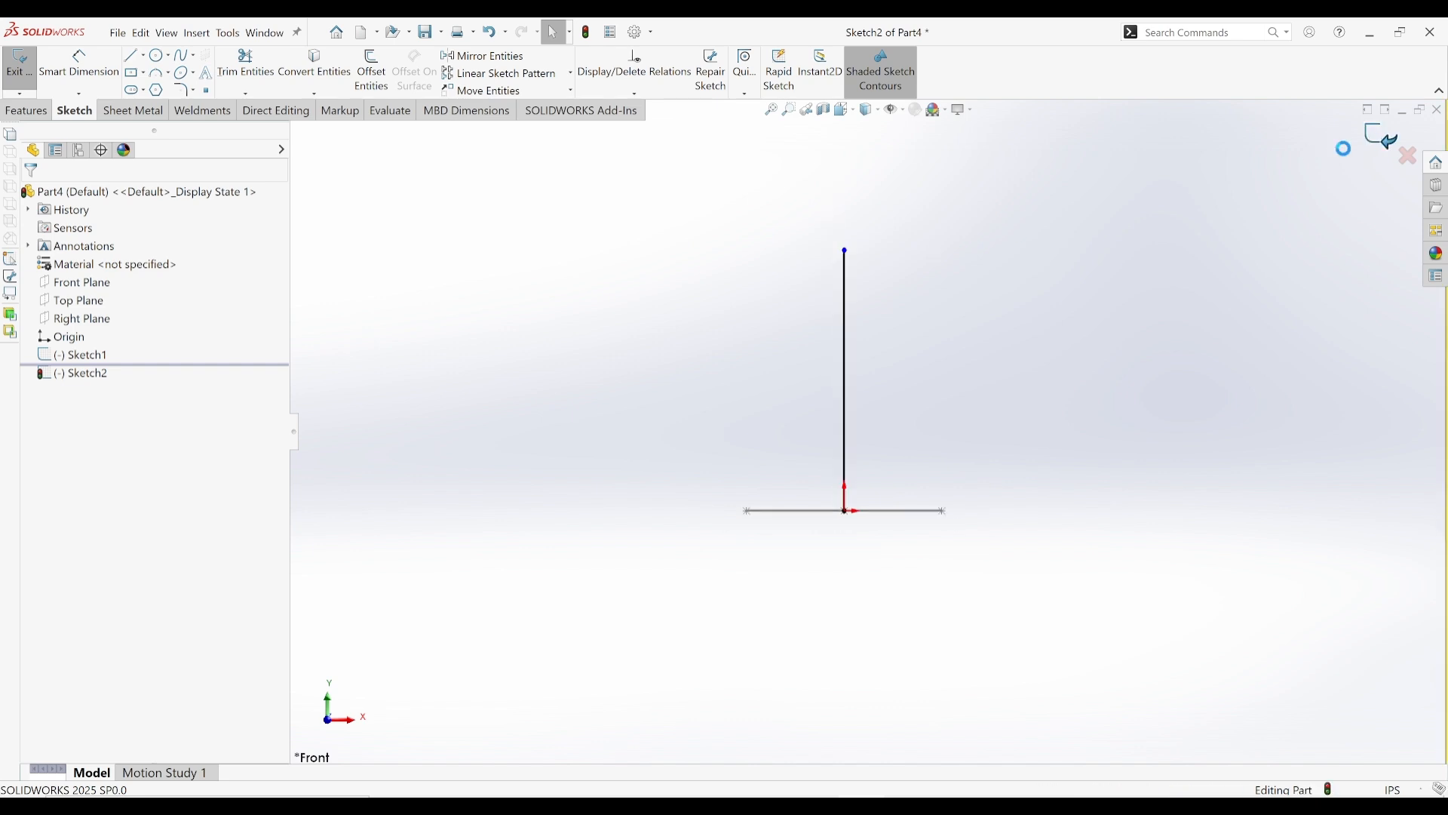
click(1387, 142)
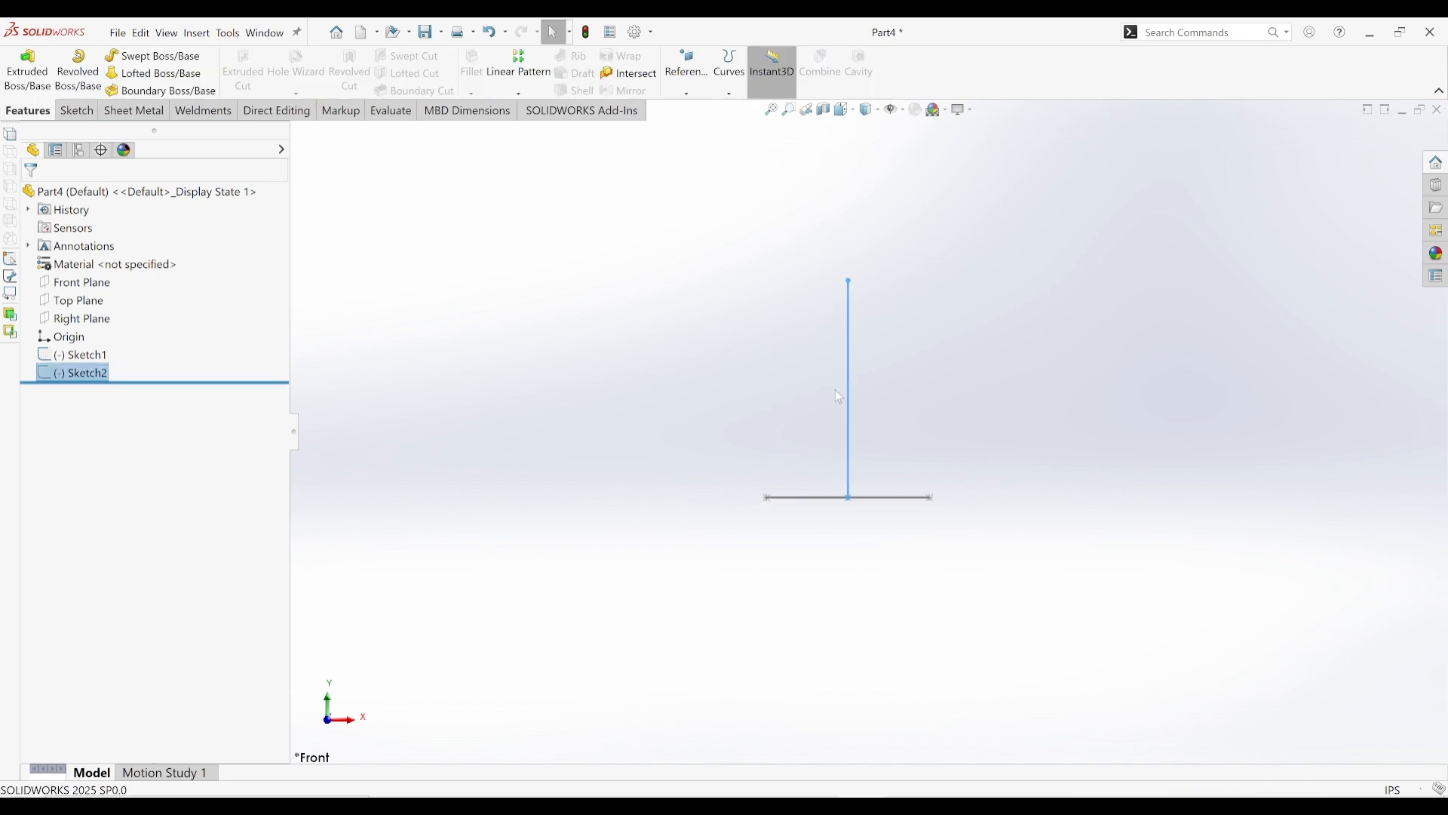
click(424, 307)
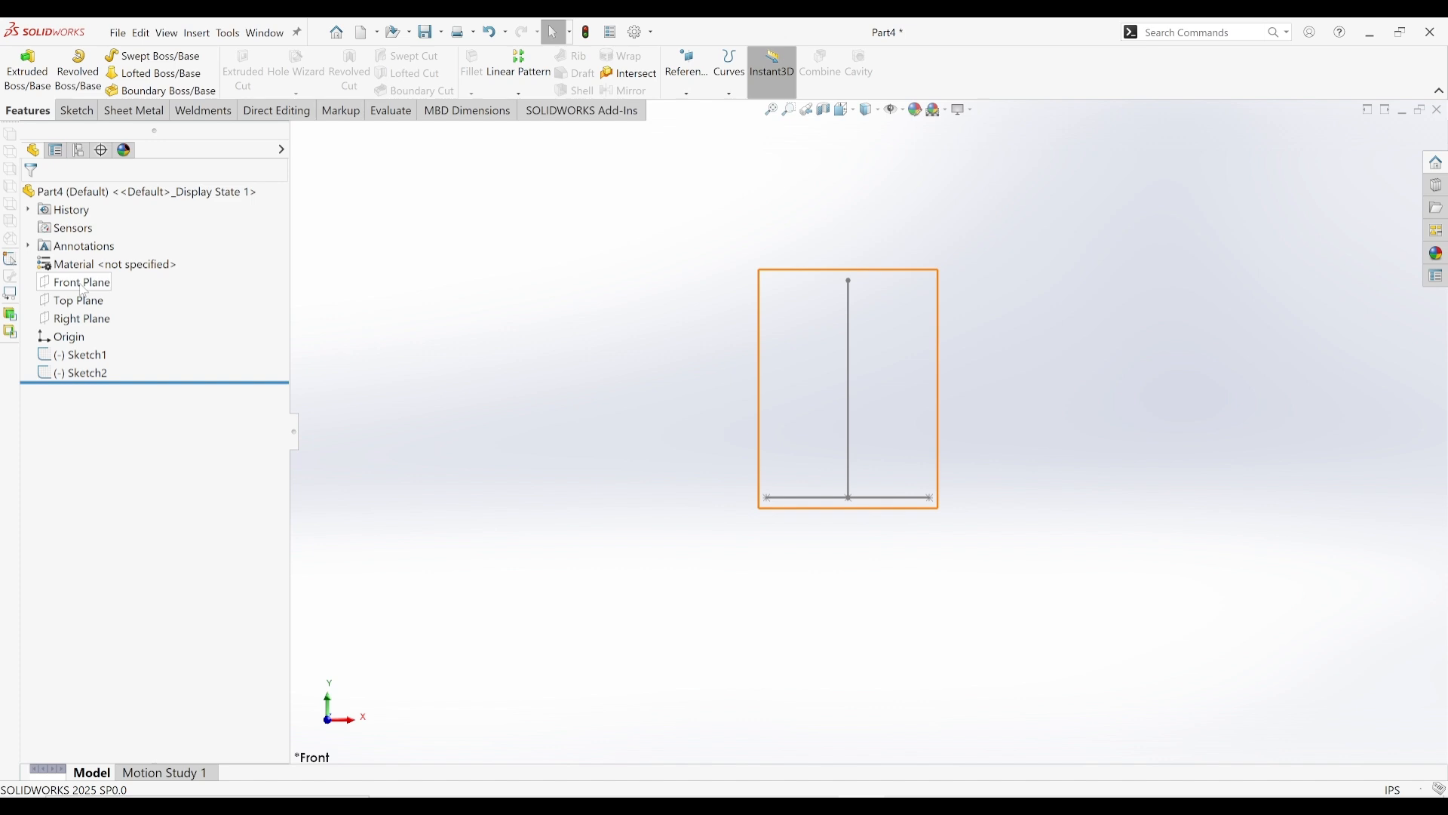
- Sketch a four-point S-shaped spline on the Front Plane, rising from the end of the ellipse's long axis on the negative X side
click(84, 282)
click(136, 269)
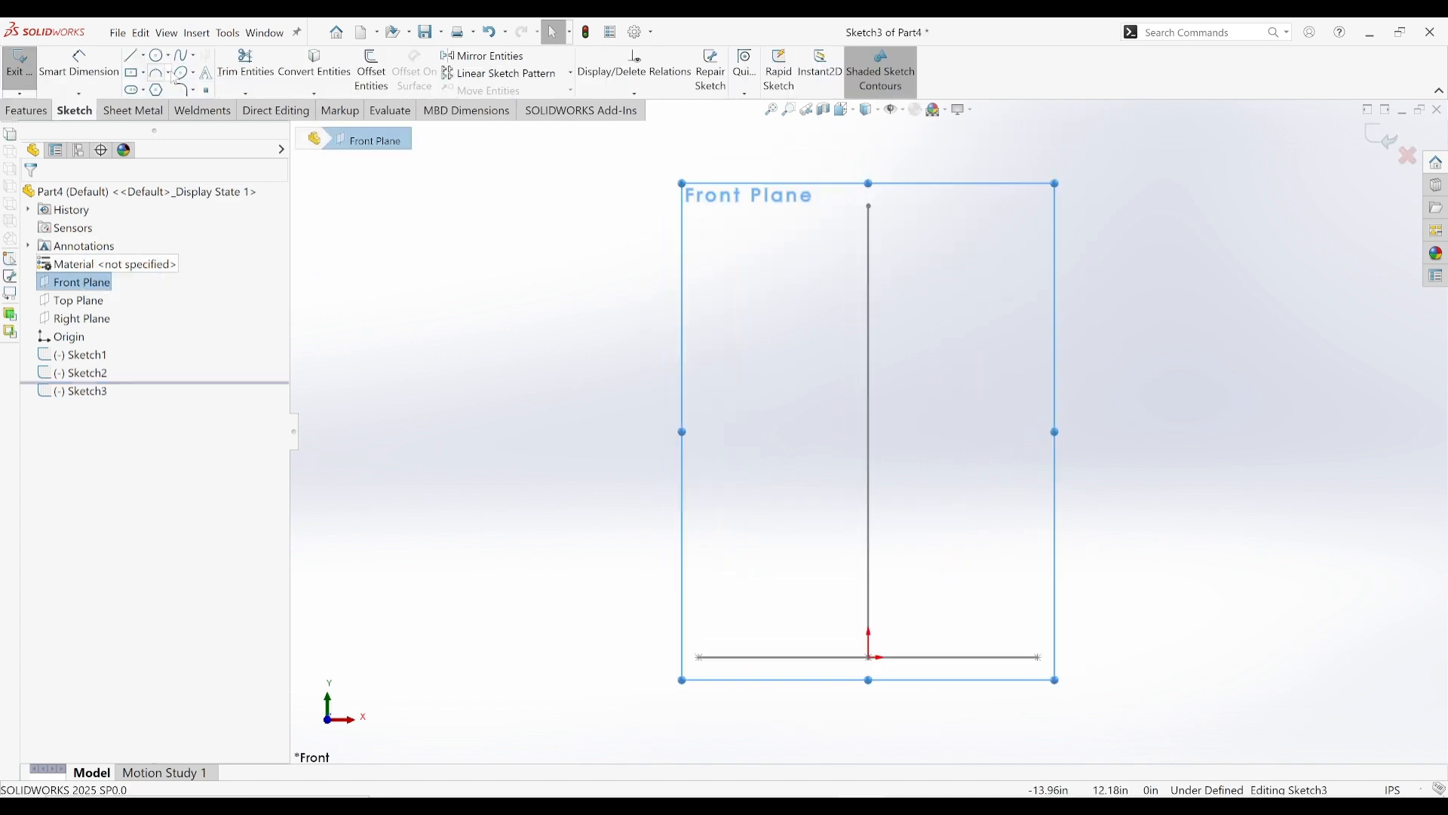
click(181, 57)
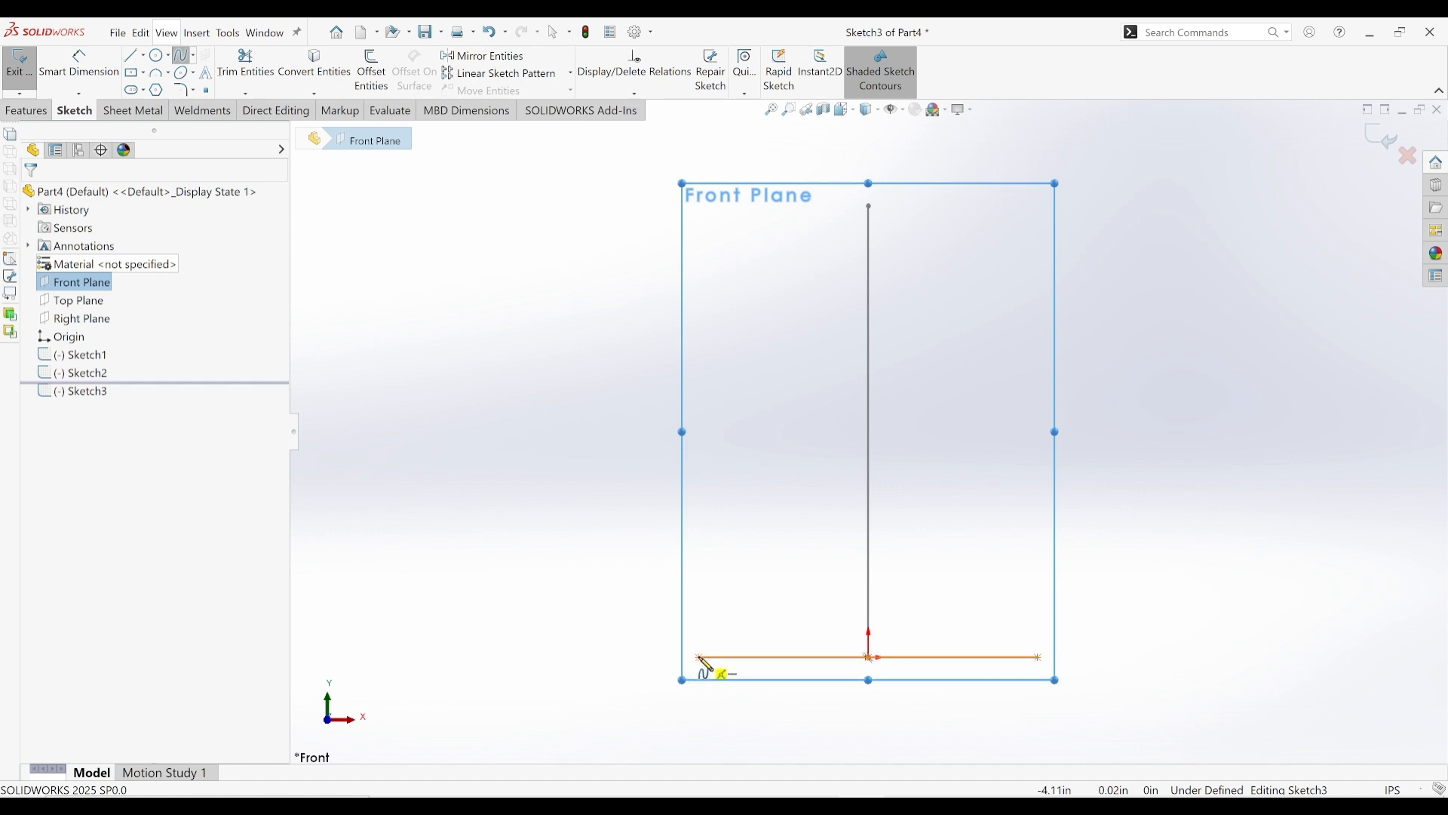
click(701, 658)
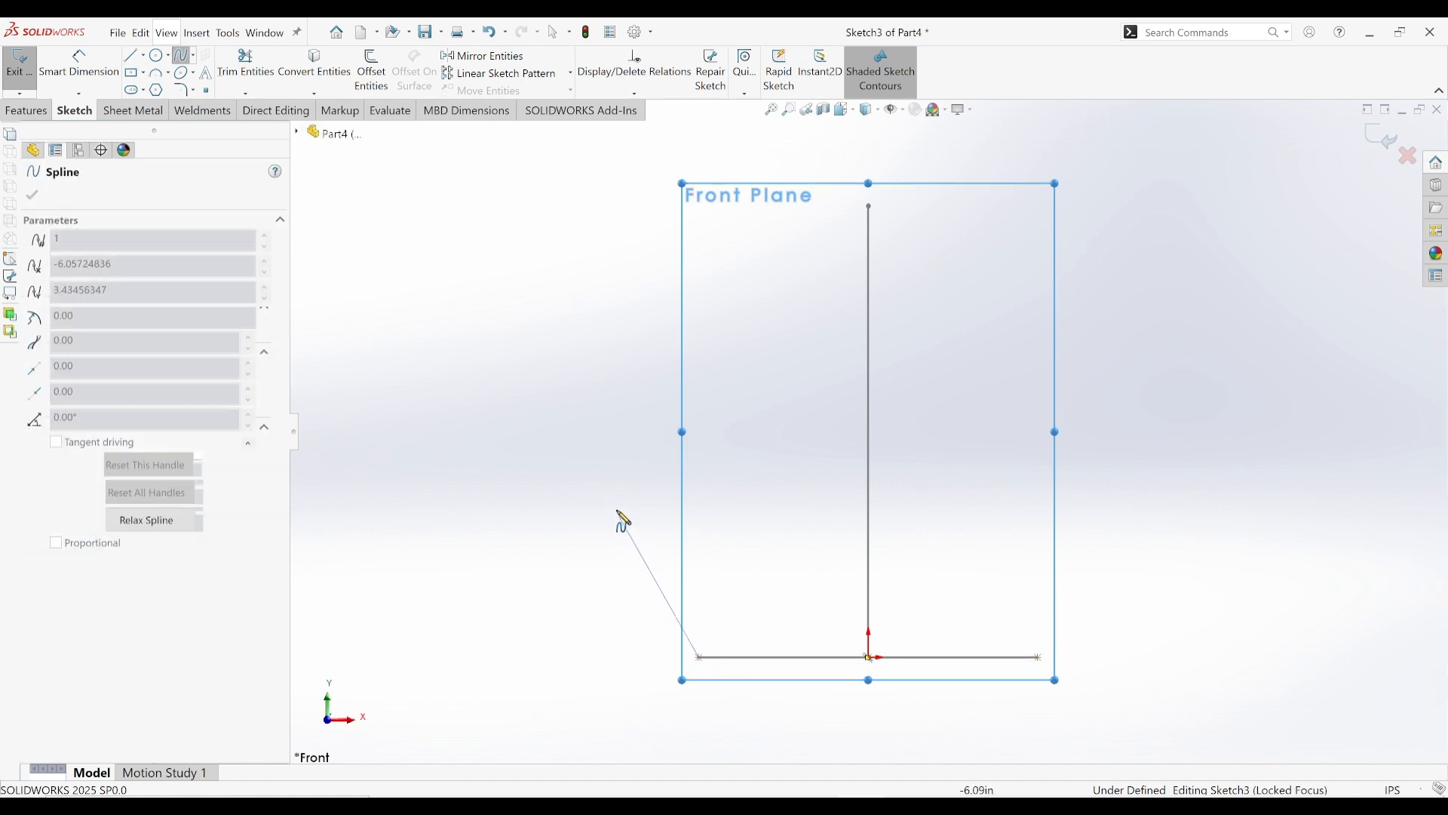
click(617, 494)
click(688, 298)
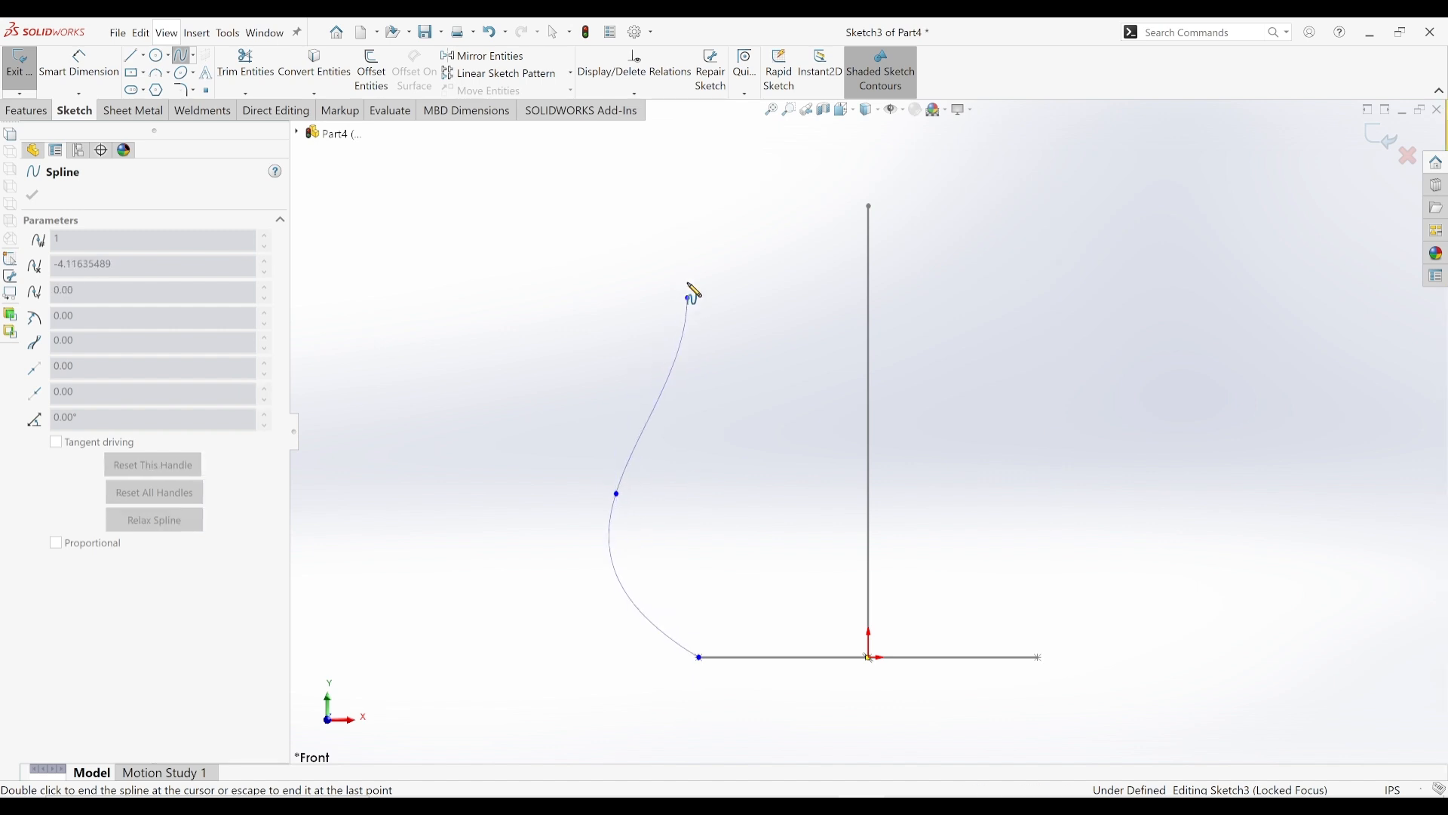
click(660, 173)
key(Escape)
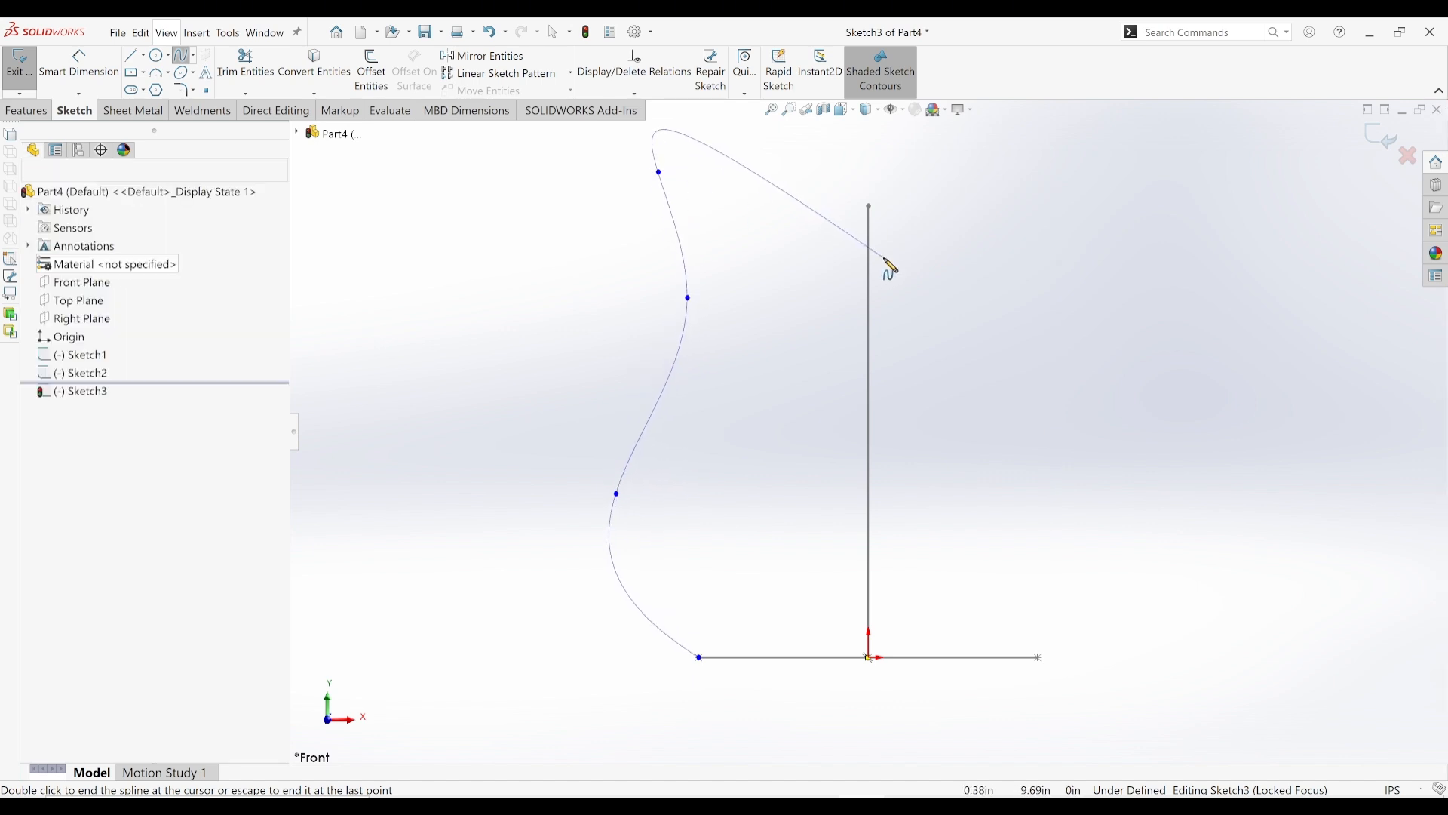
click(1383, 137)
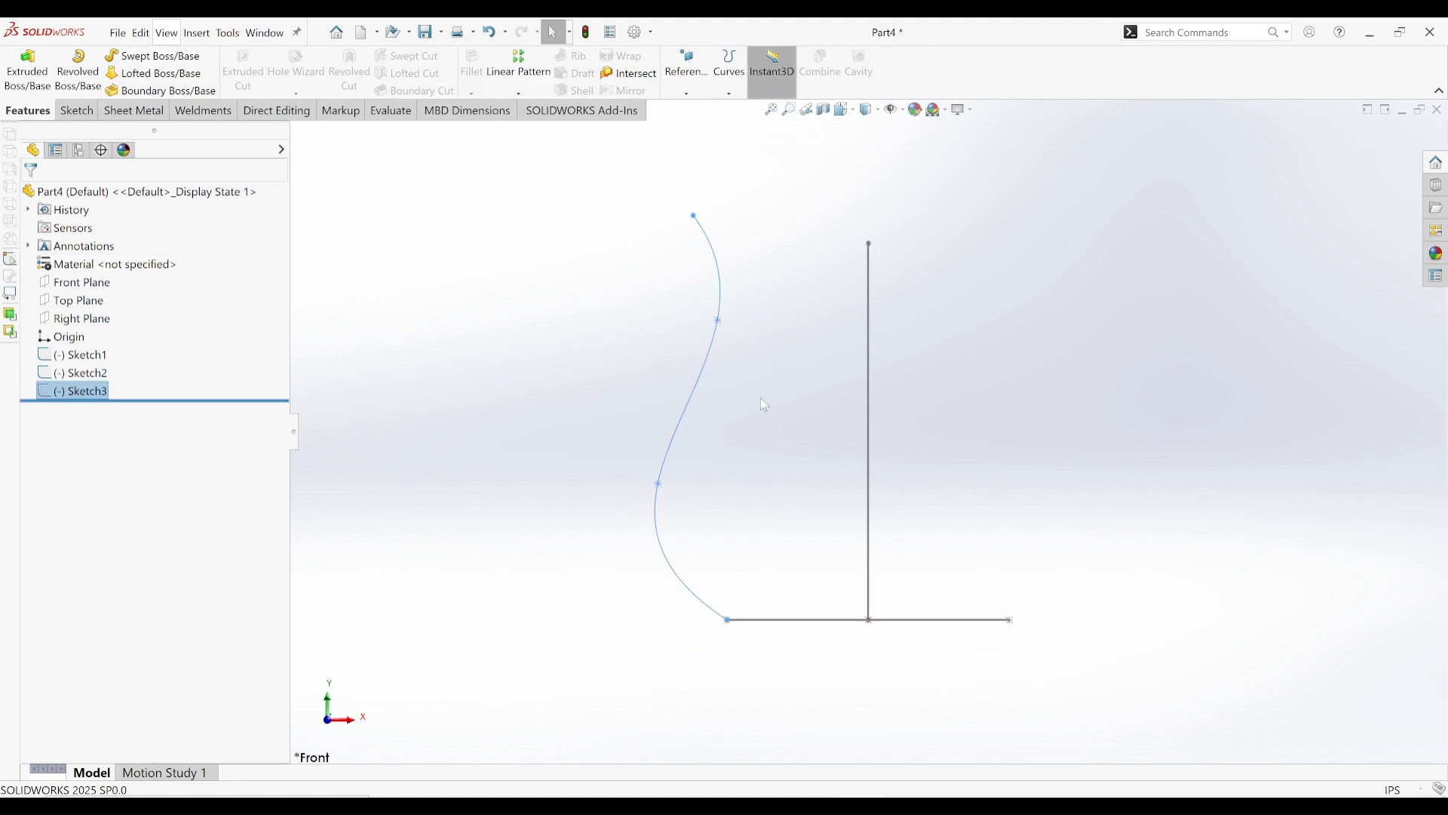
- Sketch a four-point S-shaped spline about 12.93 in long on the Right Plane, rising from the ellipse's short-axis end on the positive Z side
middle_drag(752, 460, 708, 566)
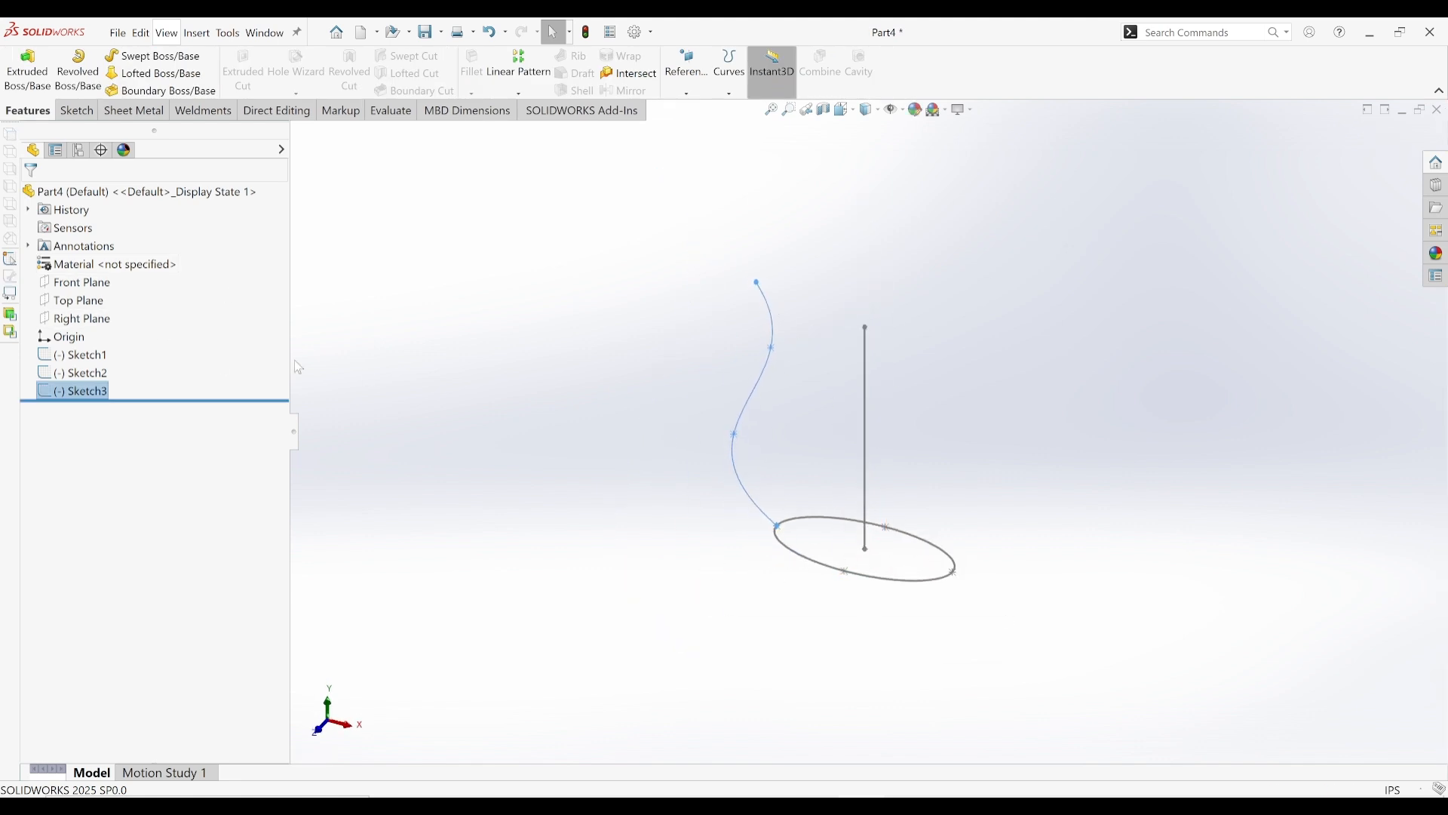
click(79, 318)
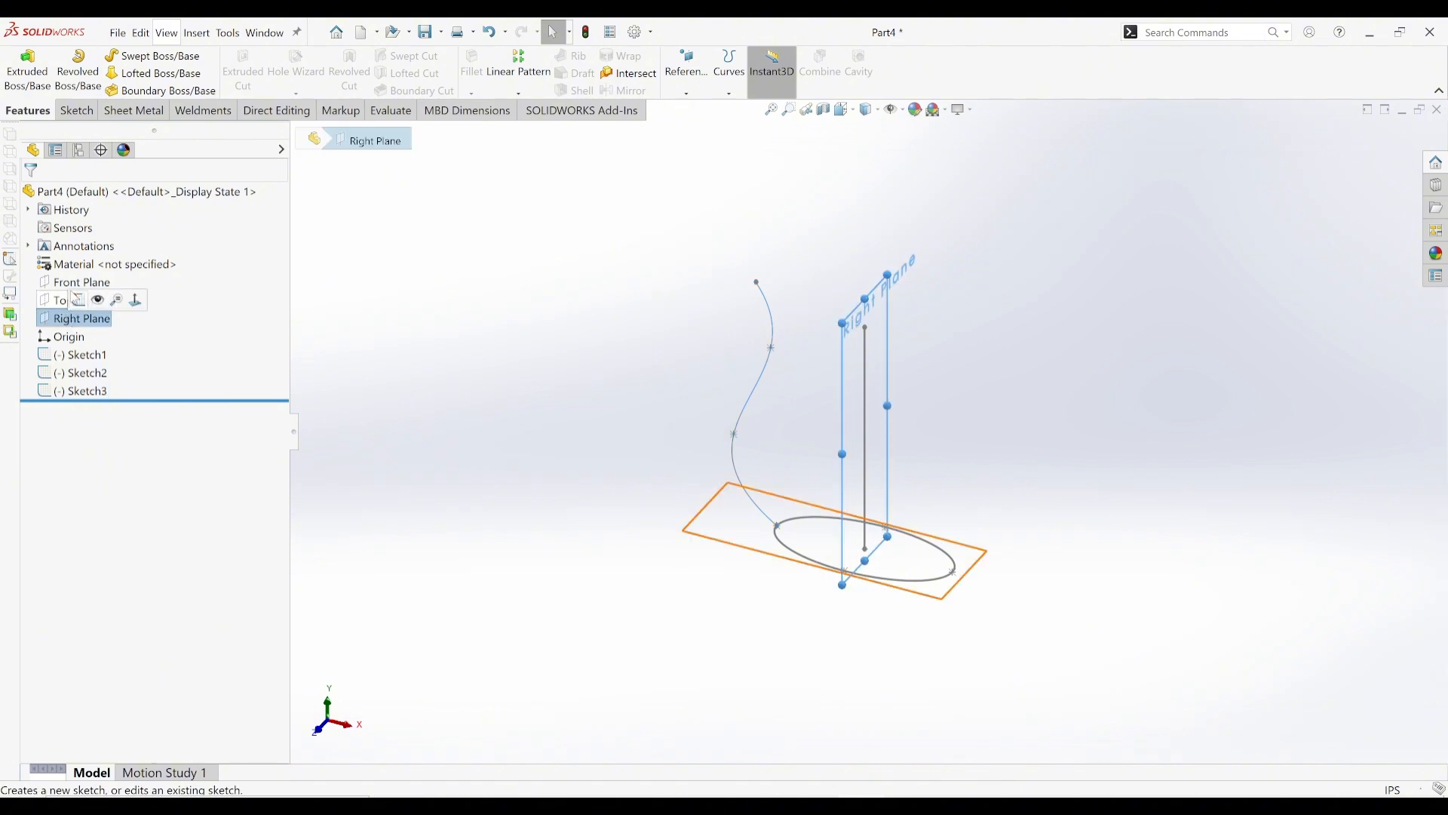
click(79, 300)
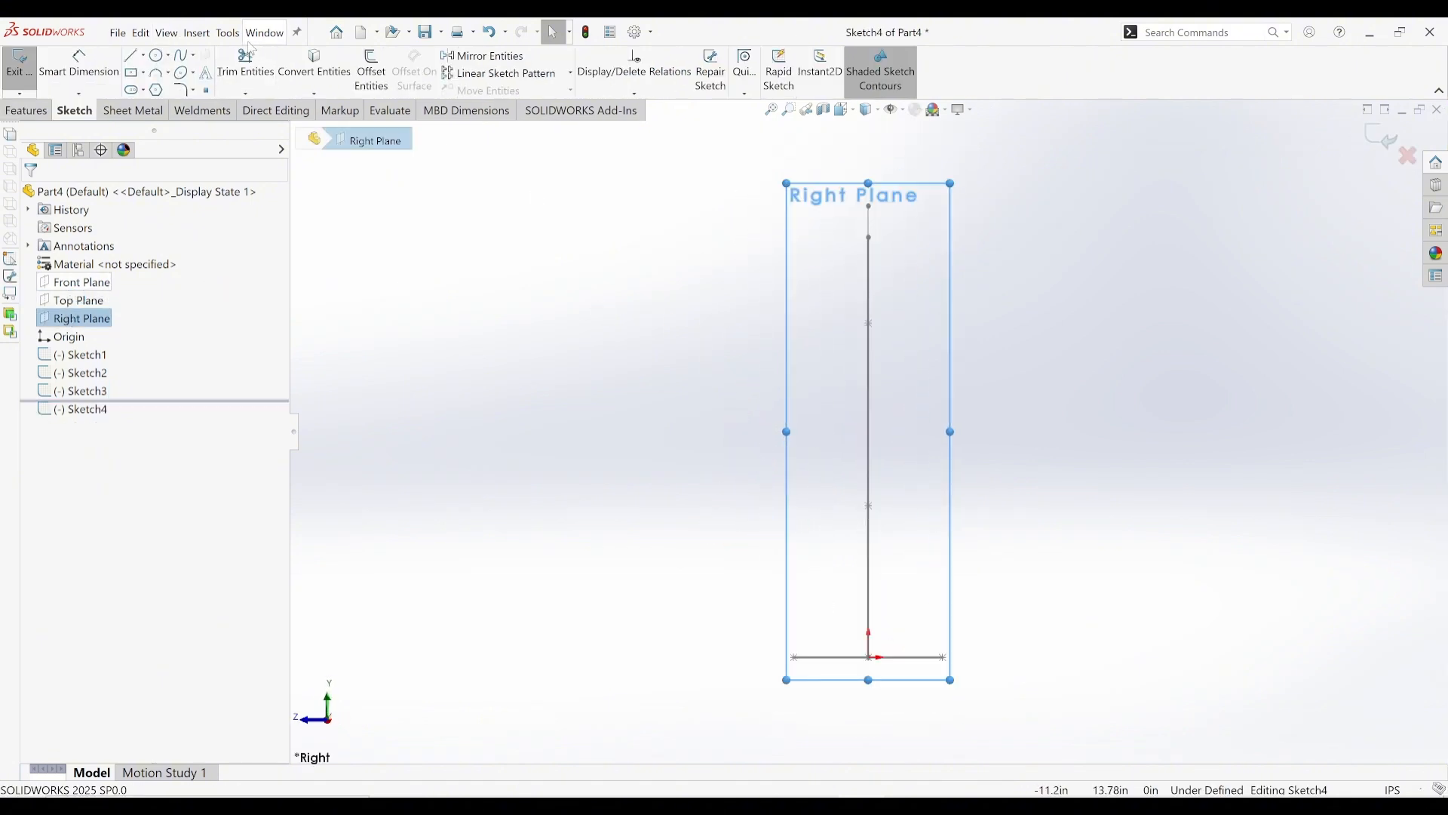
click(183, 56)
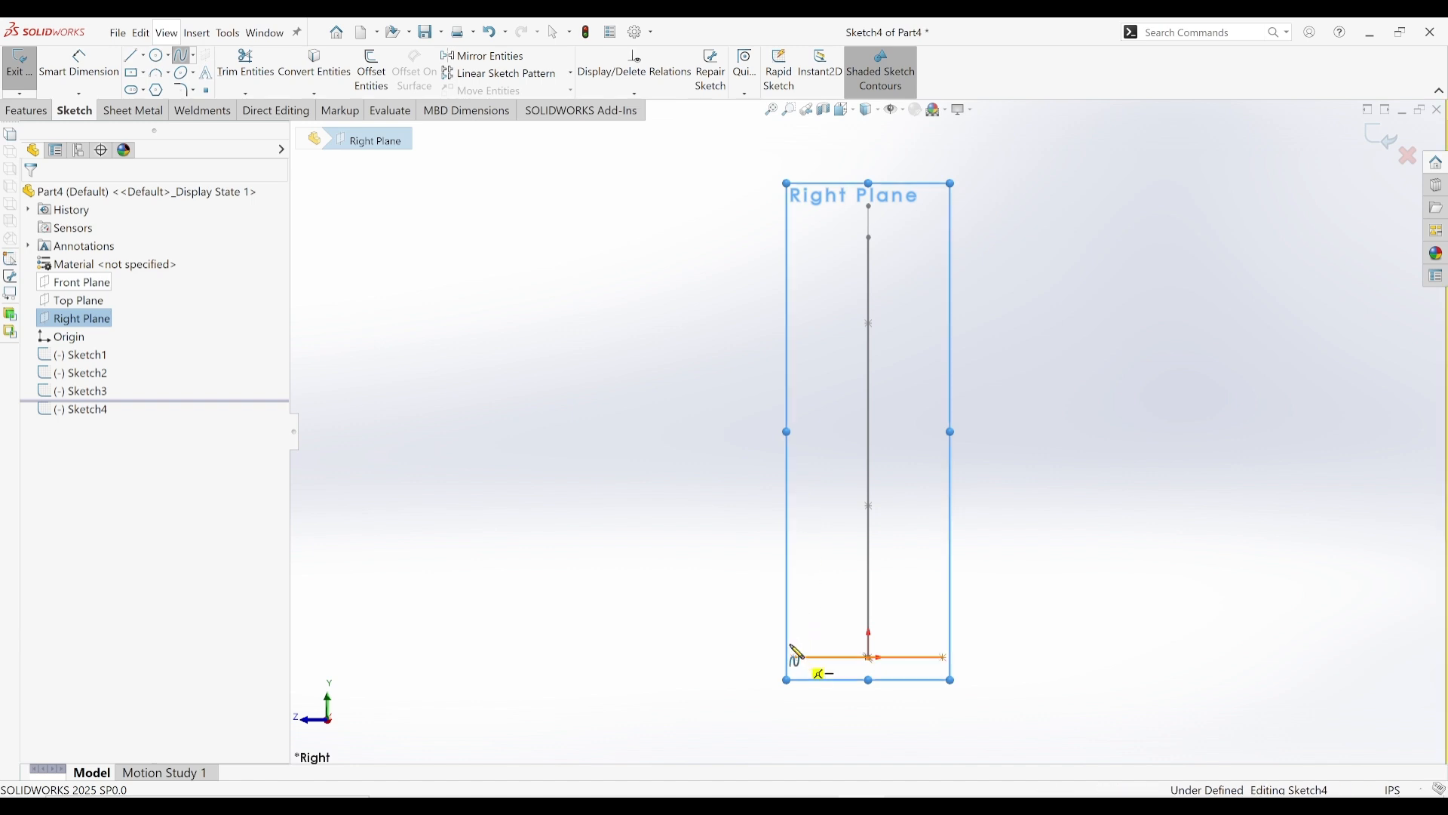
click(794, 657)
click(741, 487)
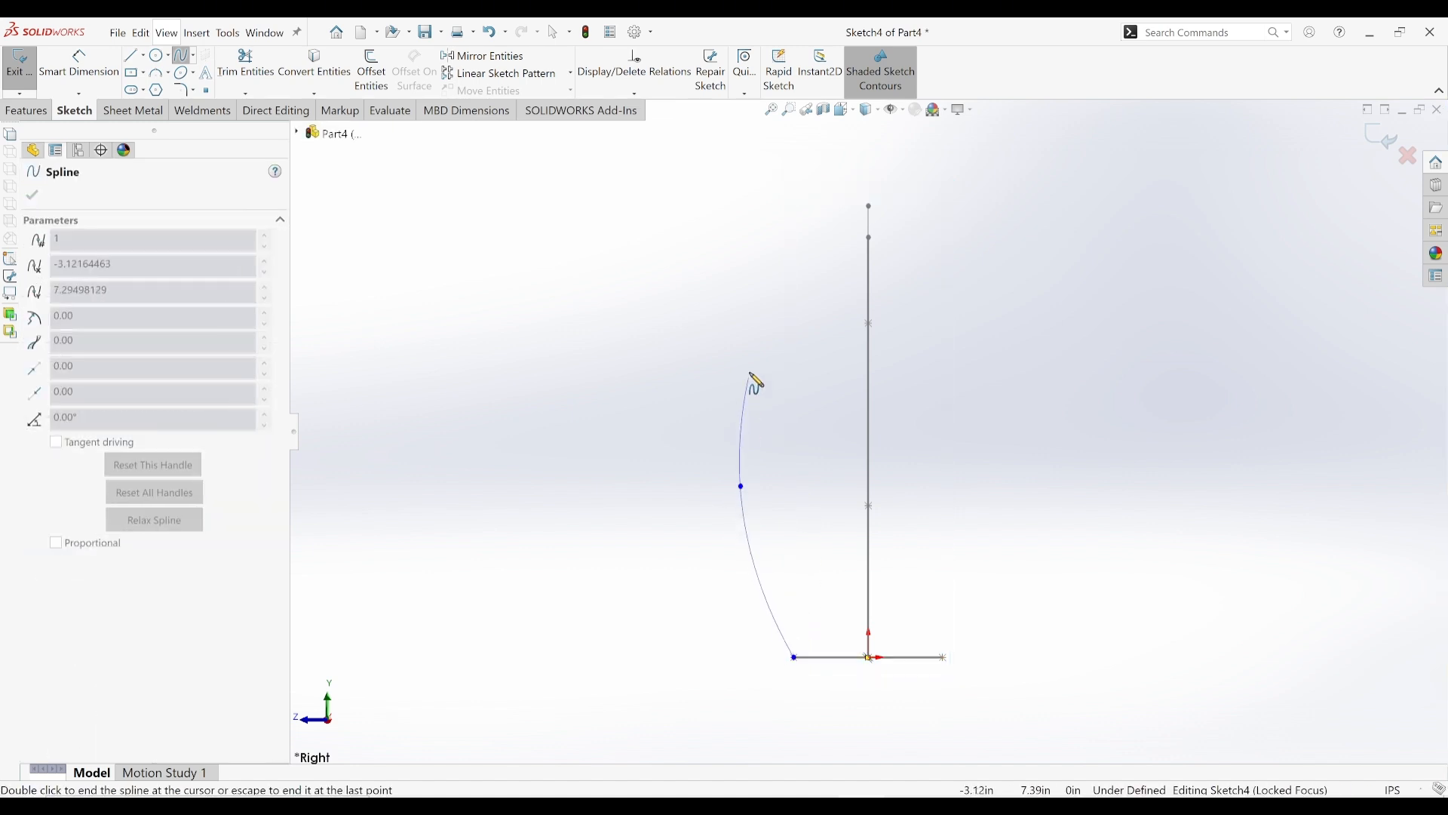
click(781, 334)
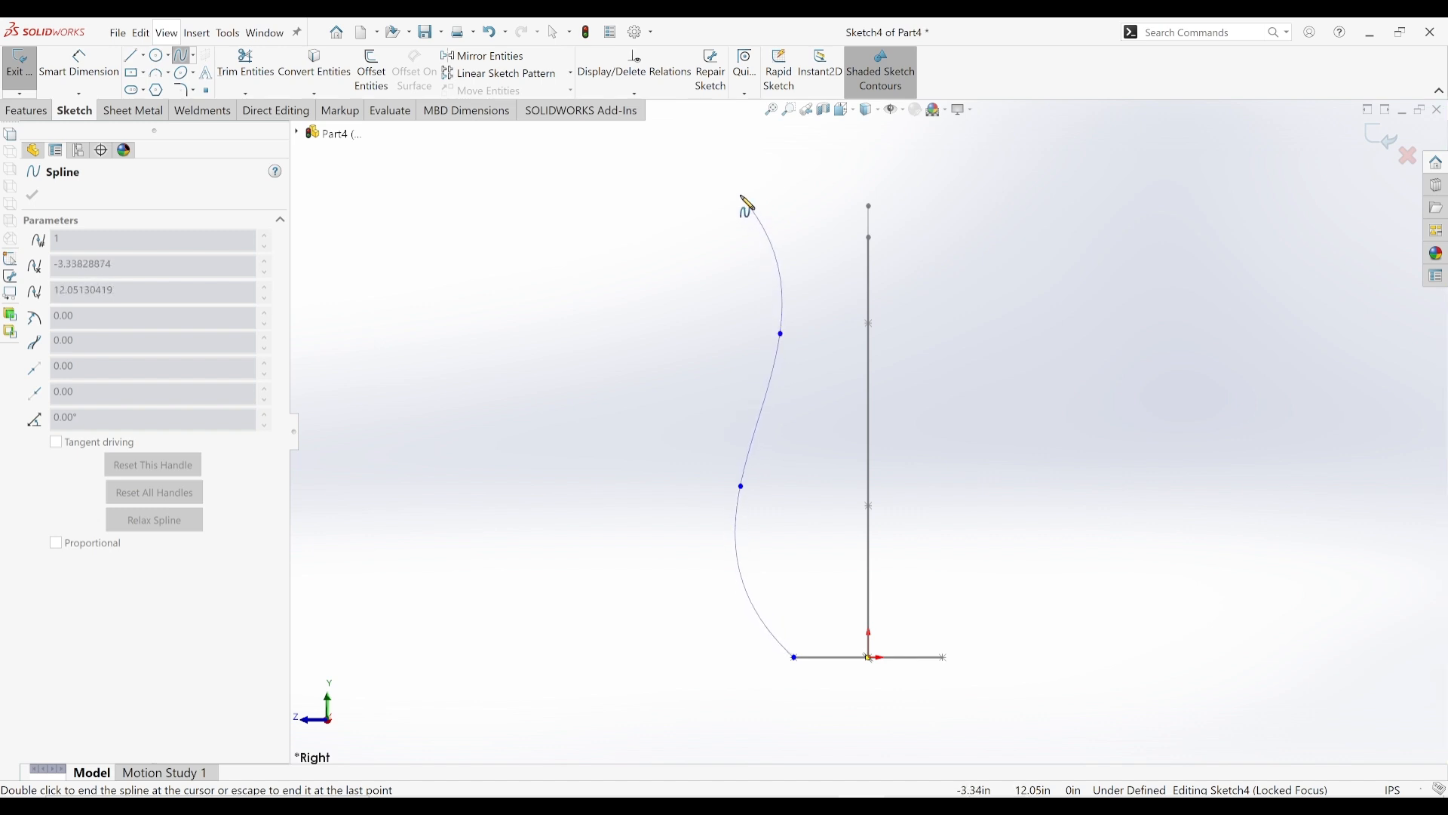
click(742, 195)
key(Escape)
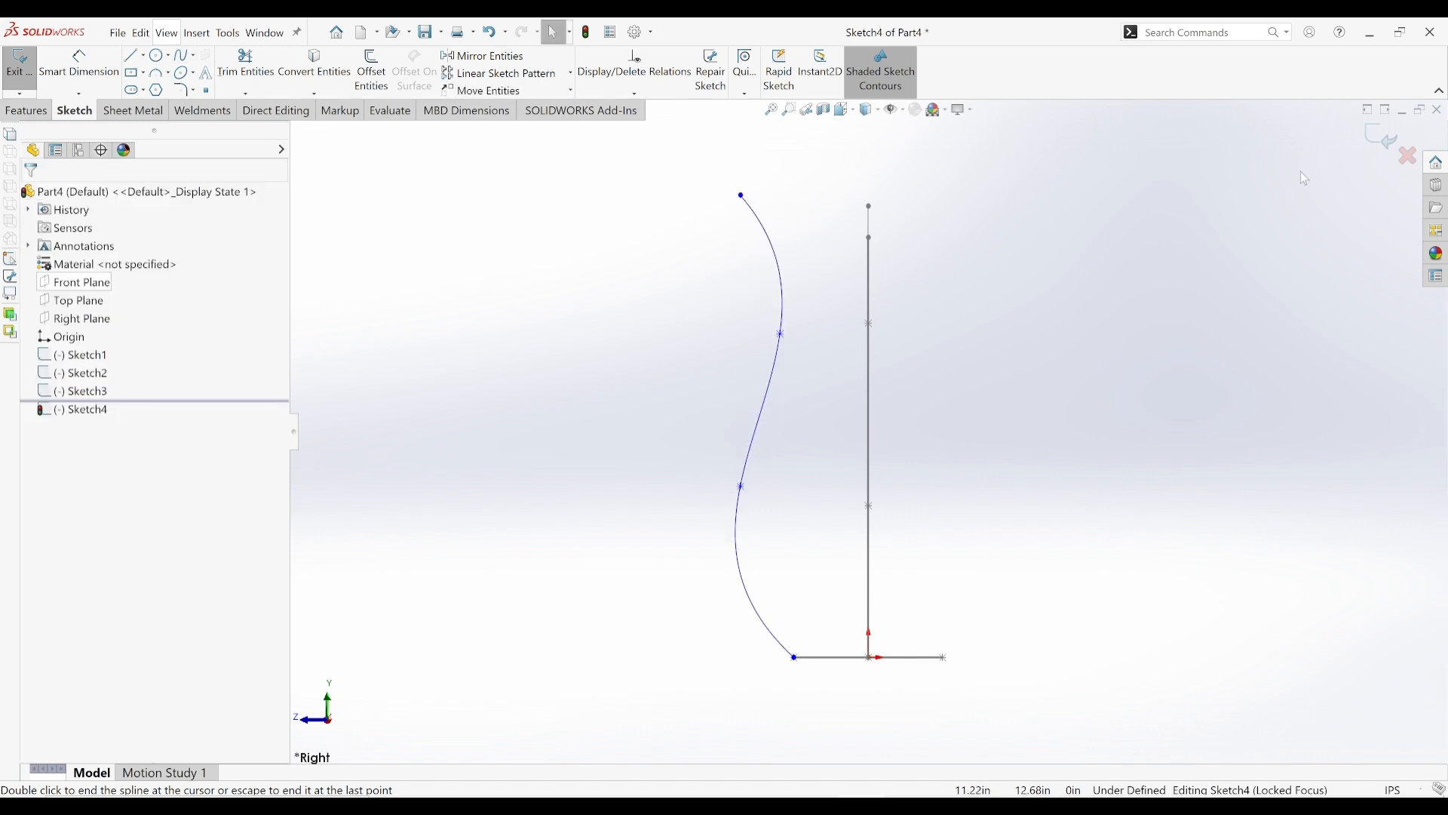
click(1382, 138)
- Review the vertical path line and the two guide splines one after the other in a three-dimensional view
scroll(735, 428, up, 1)
middle_drag(737, 435, 908, 614)
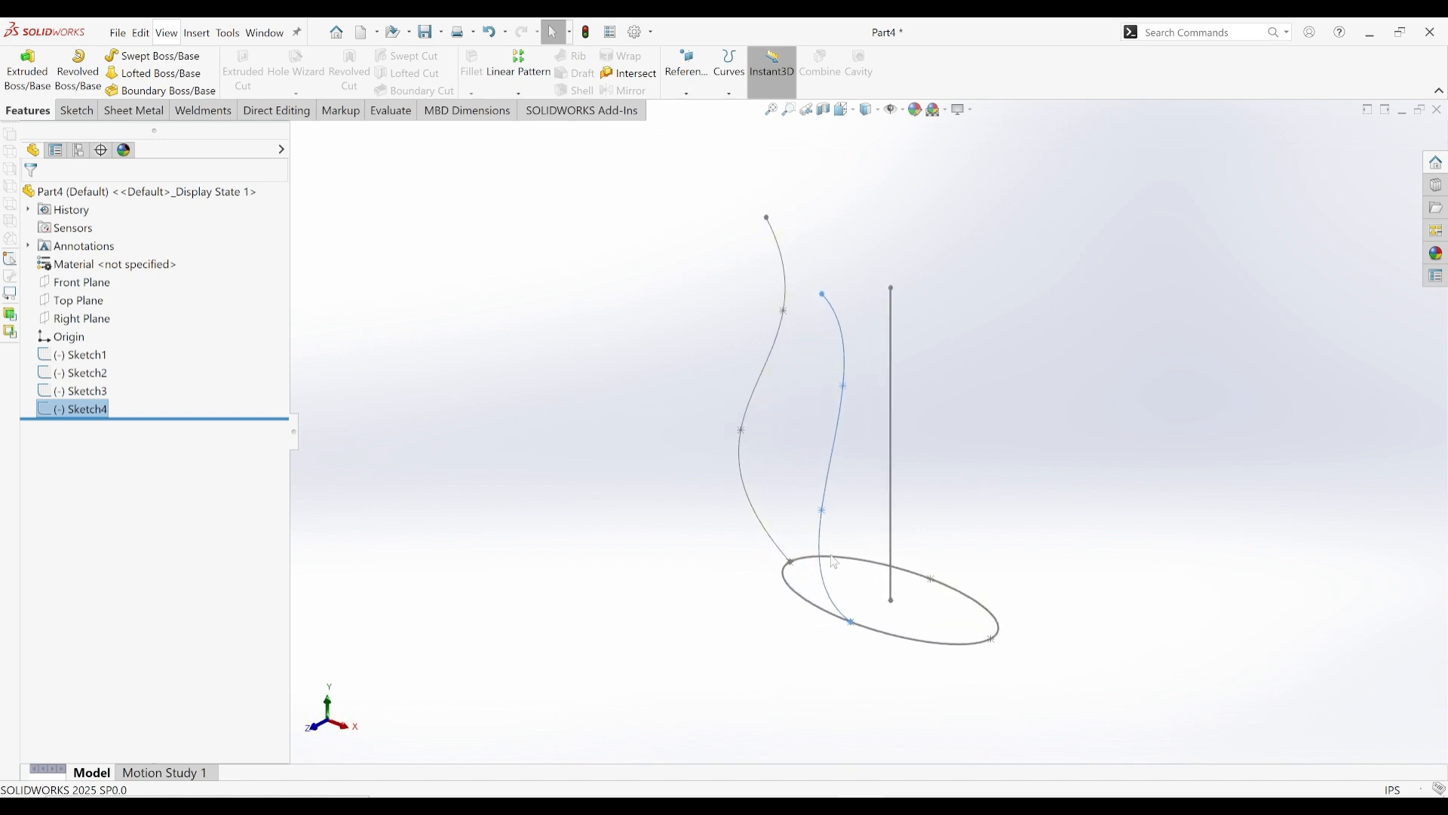
key(Escape)
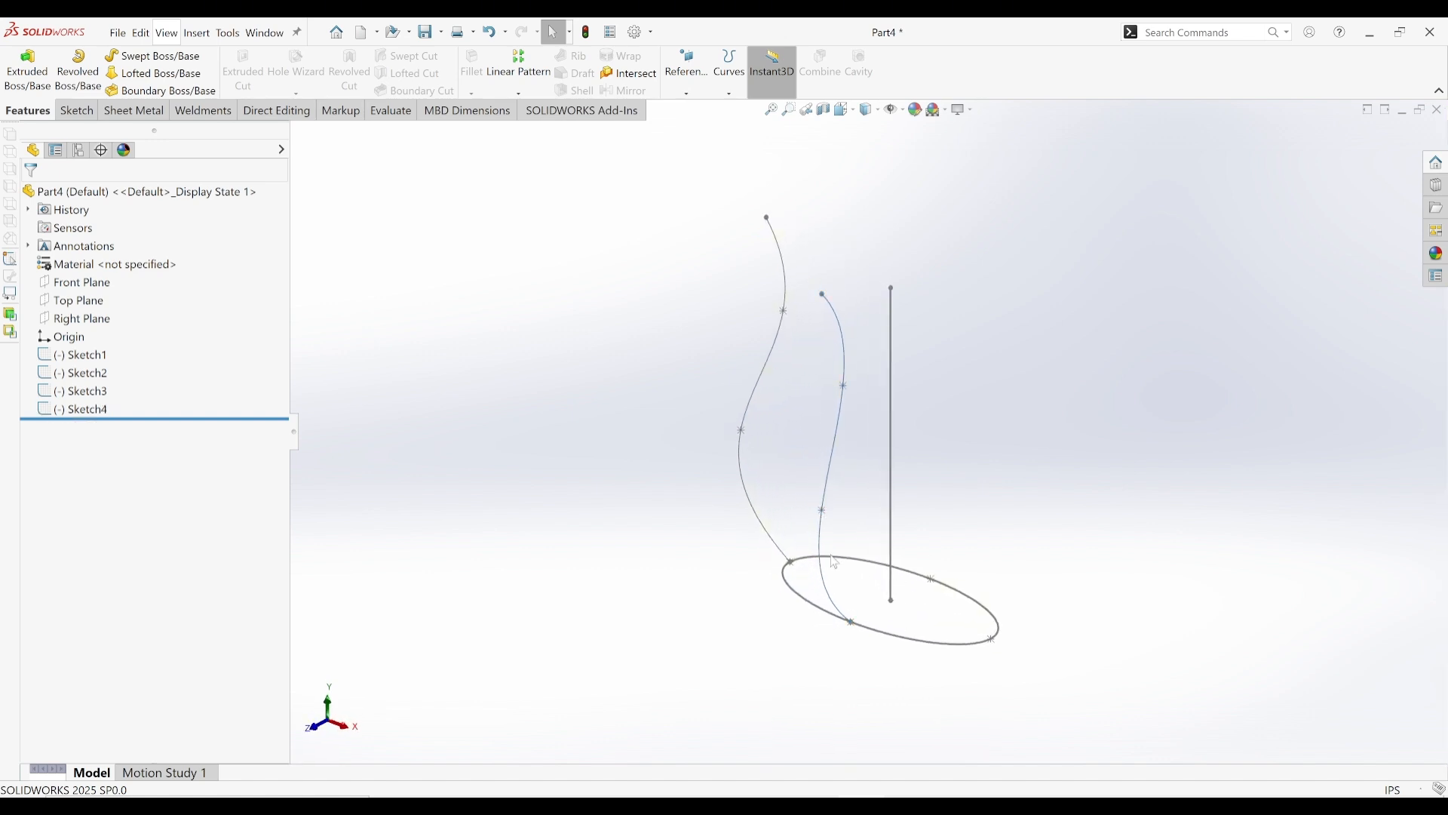
click(891, 500)
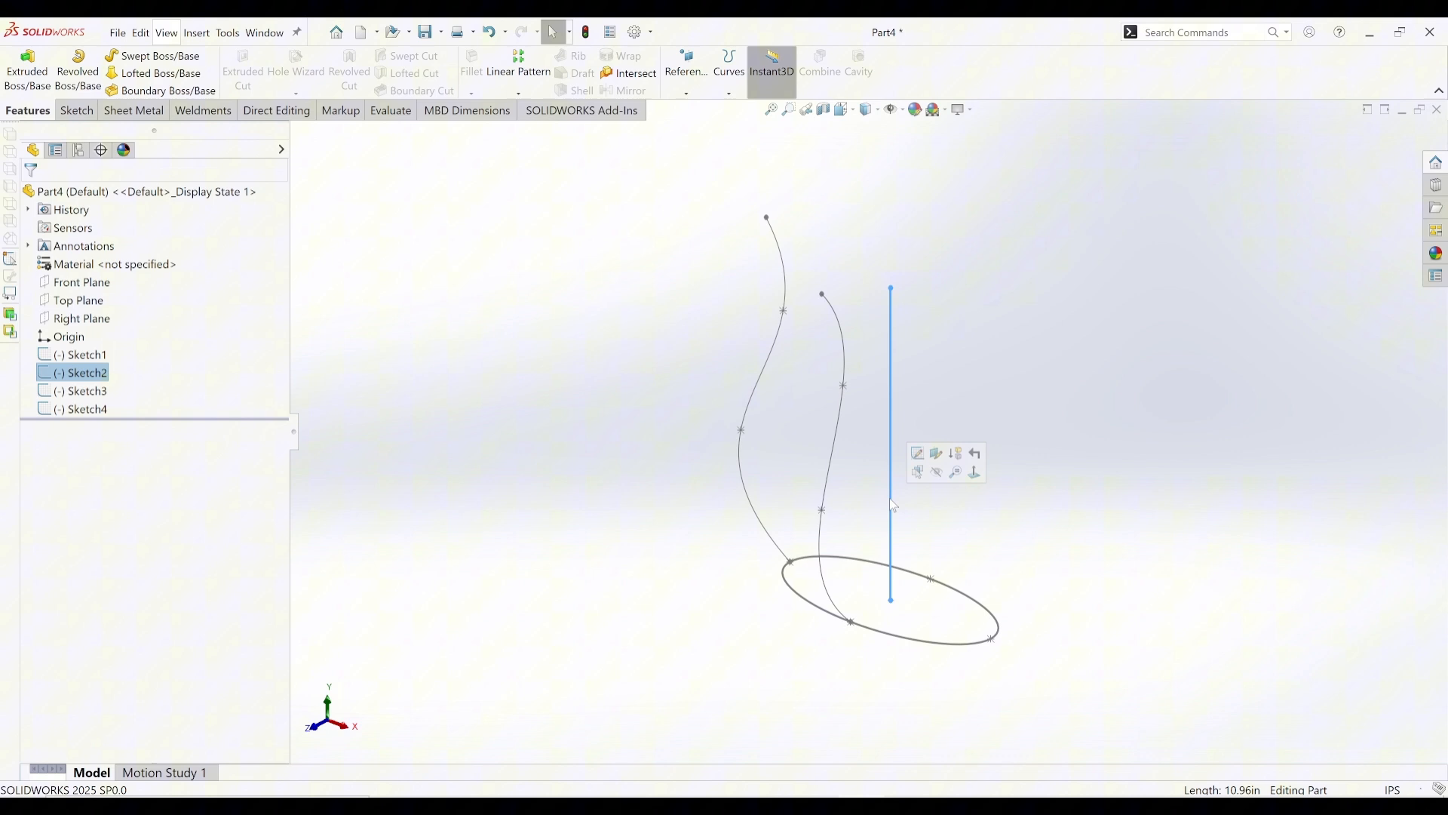
click(770, 369)
click(831, 459)
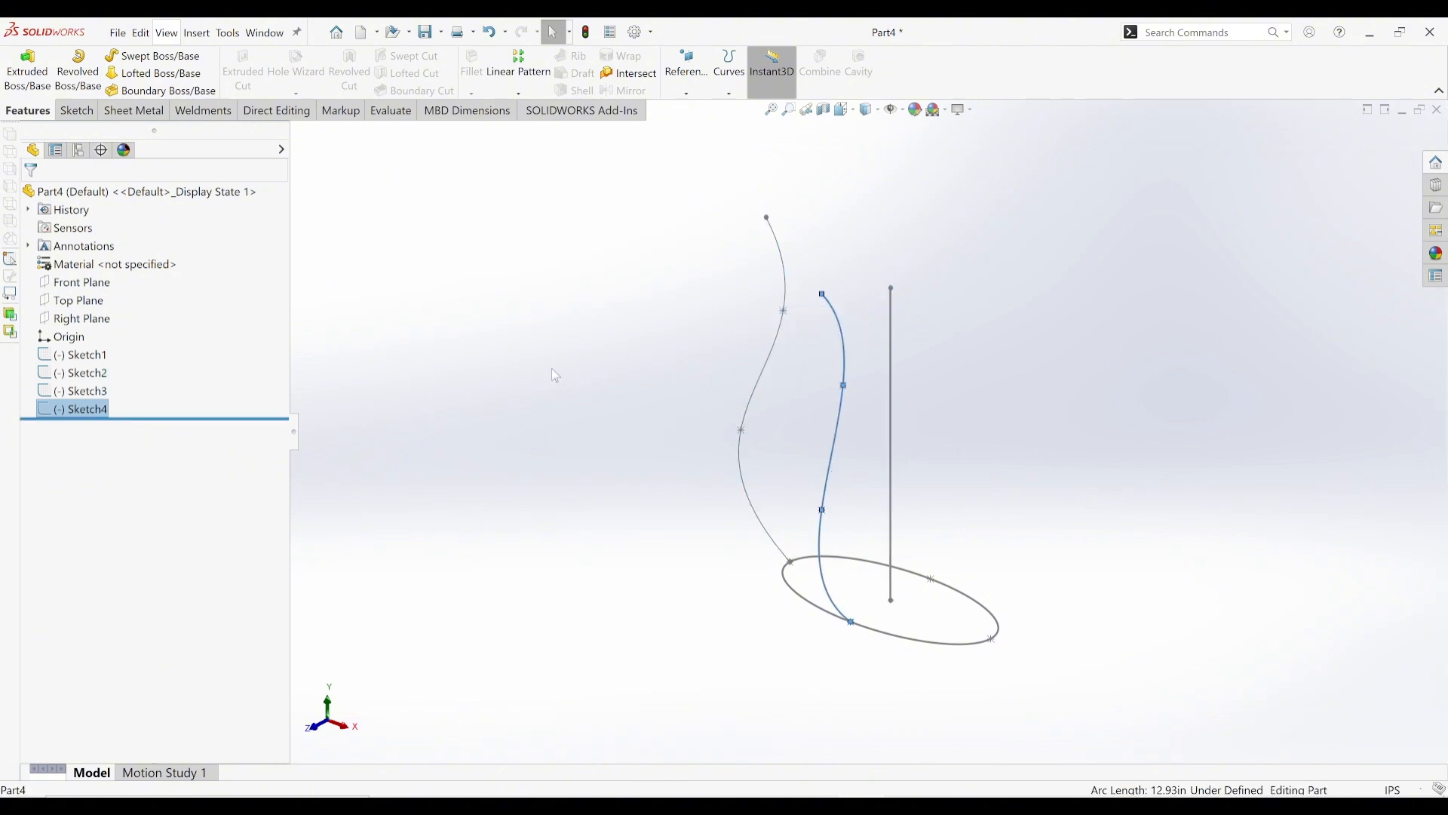
click(550, 368)
ctrl+middle_drag(967, 459, 912, 452)
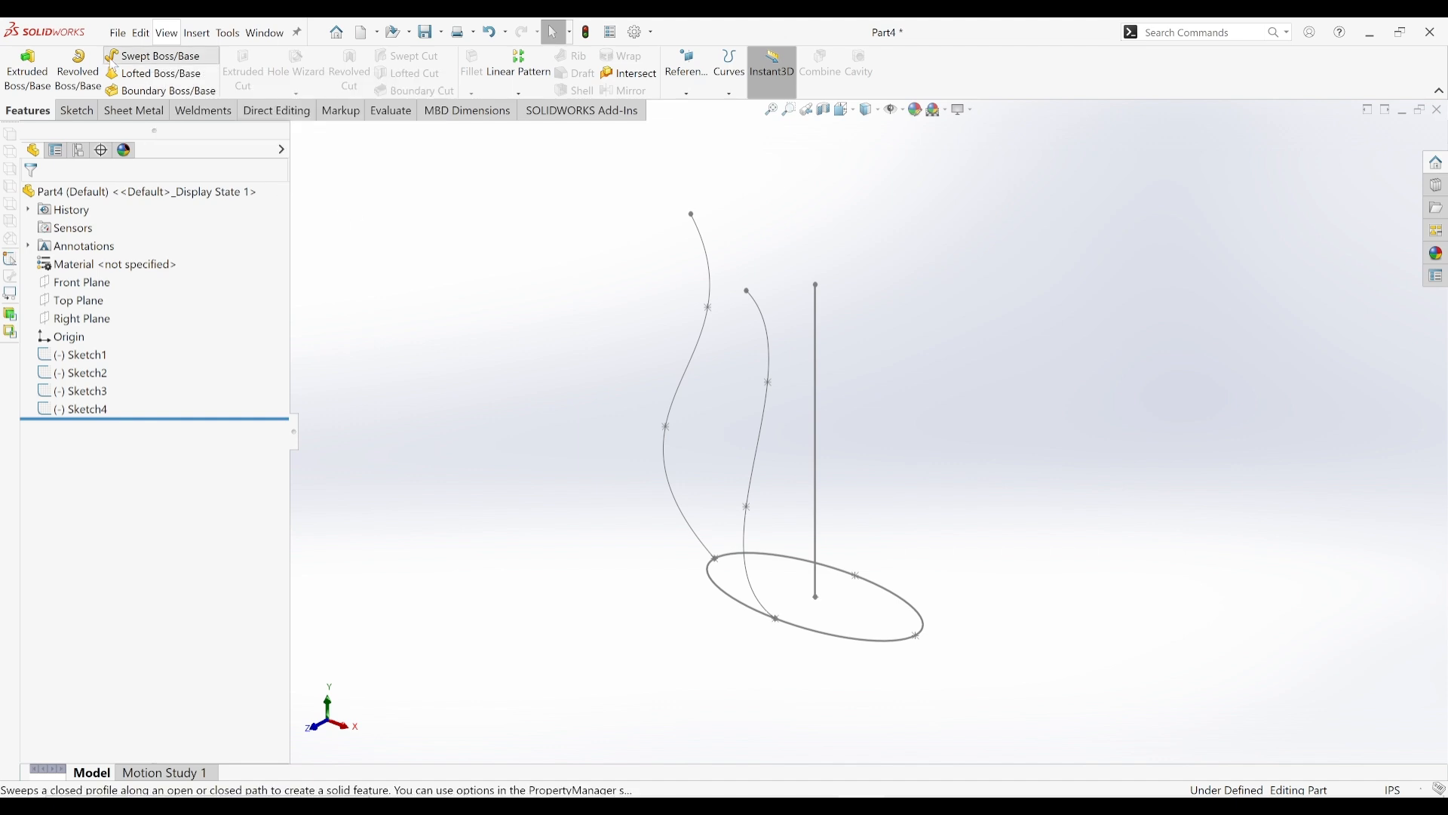
- Start a Swept Boss/Base using the ellipse sketch as the profile and the vertical line as the path
click(155, 56)
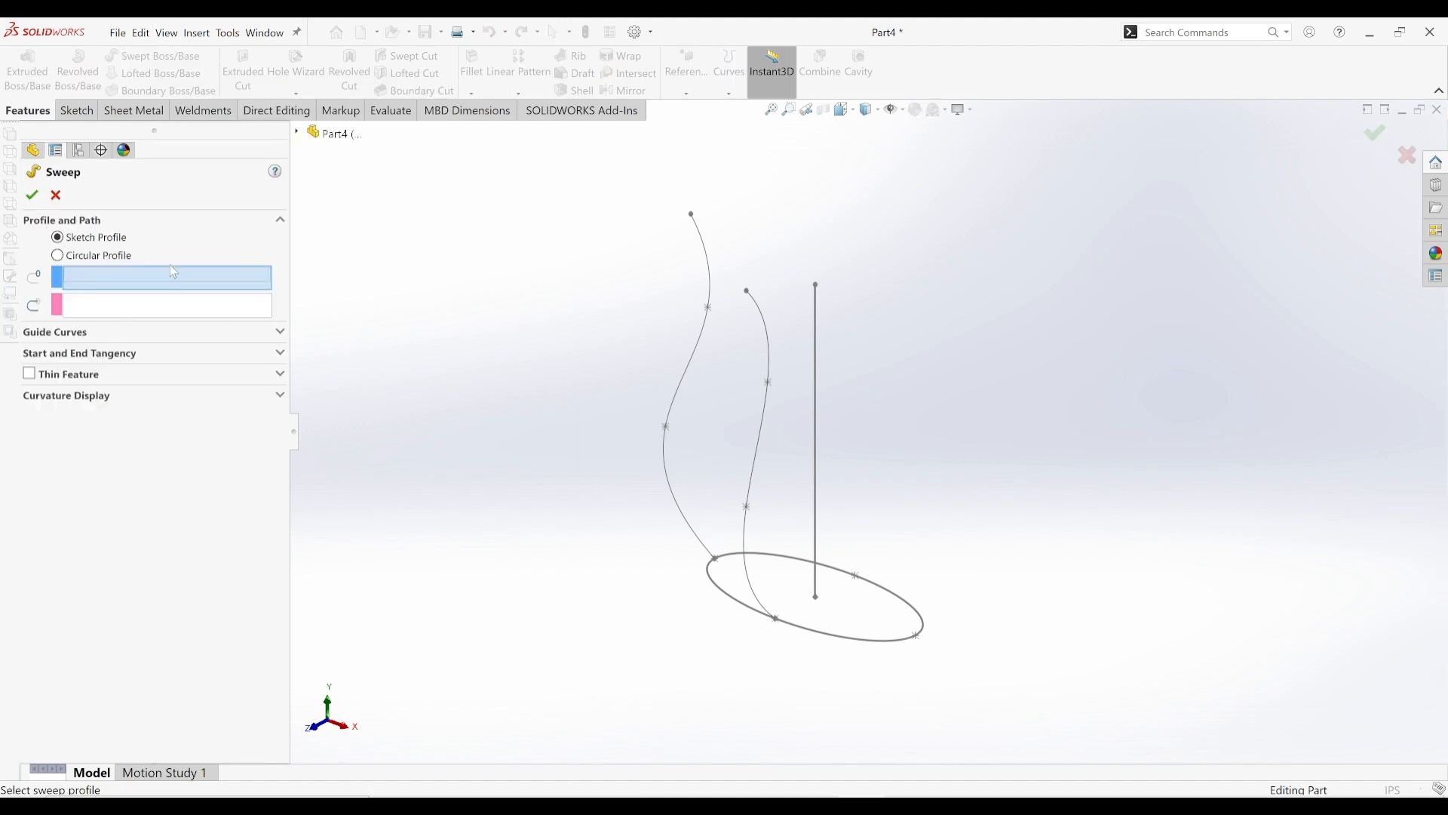
click(788, 563)
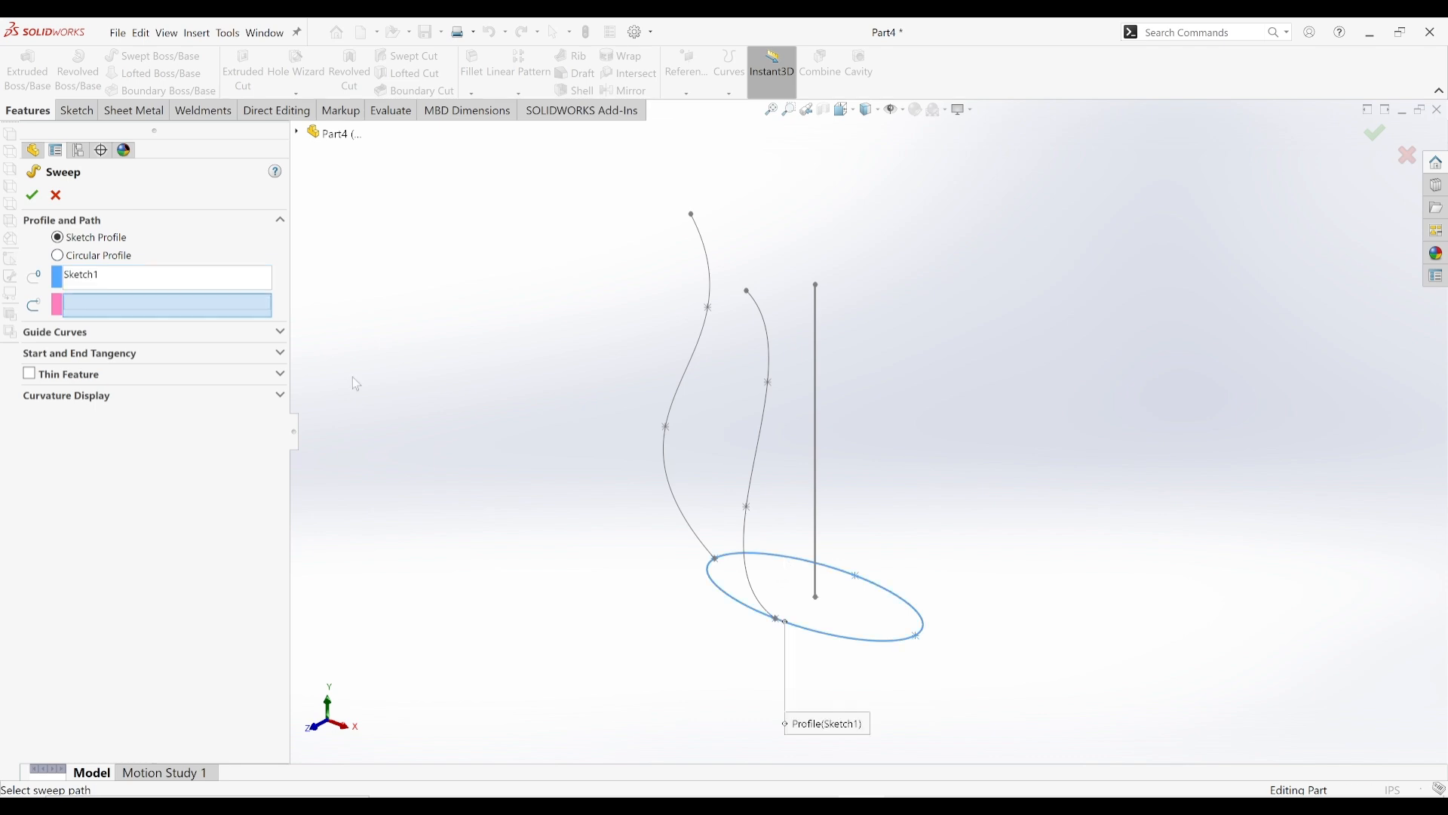
click(817, 445)
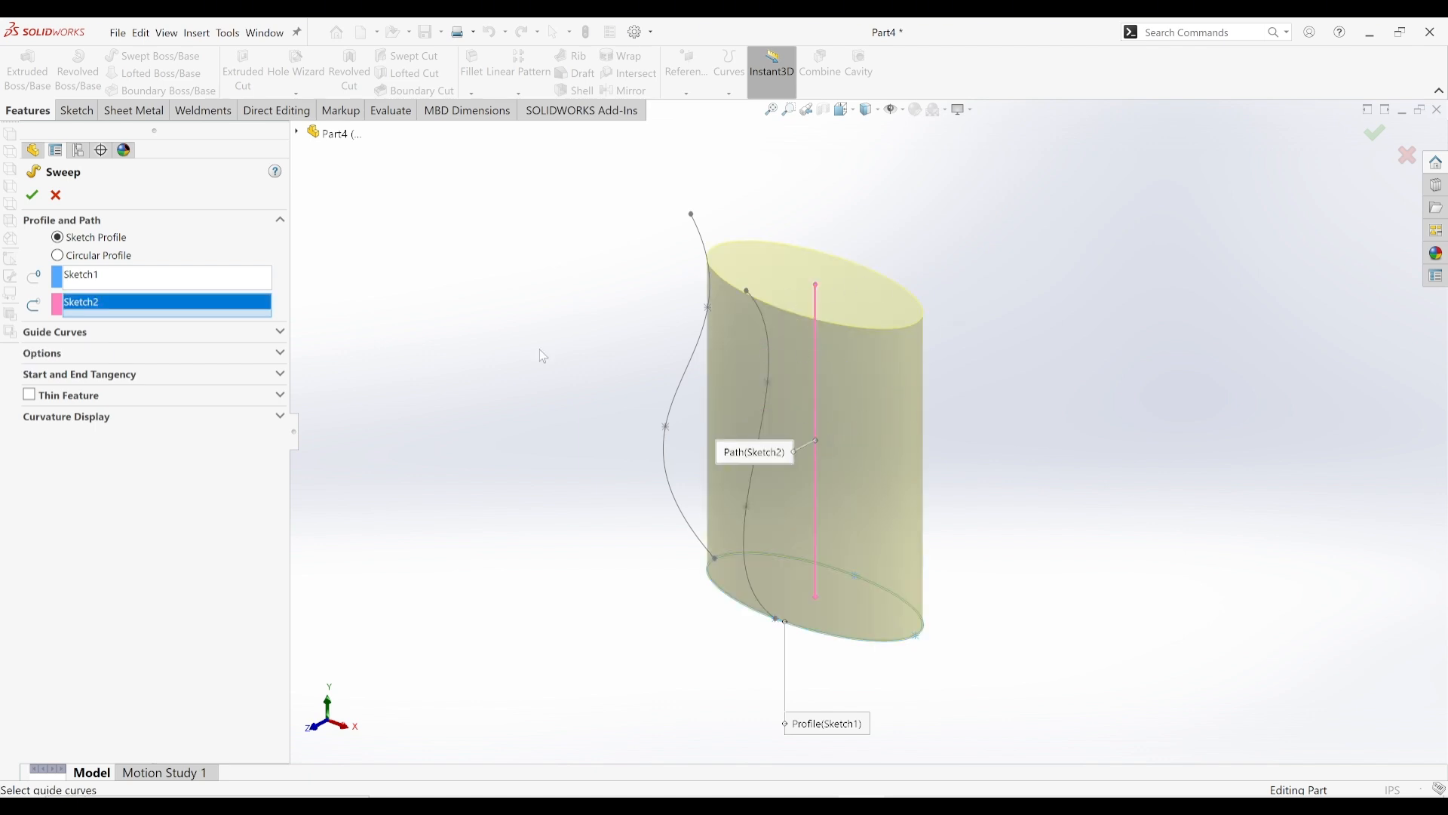
- Add the two S-shaped splines, Sketch3 and Sketch4, as guide curves and complete the sweep
click(158, 336)
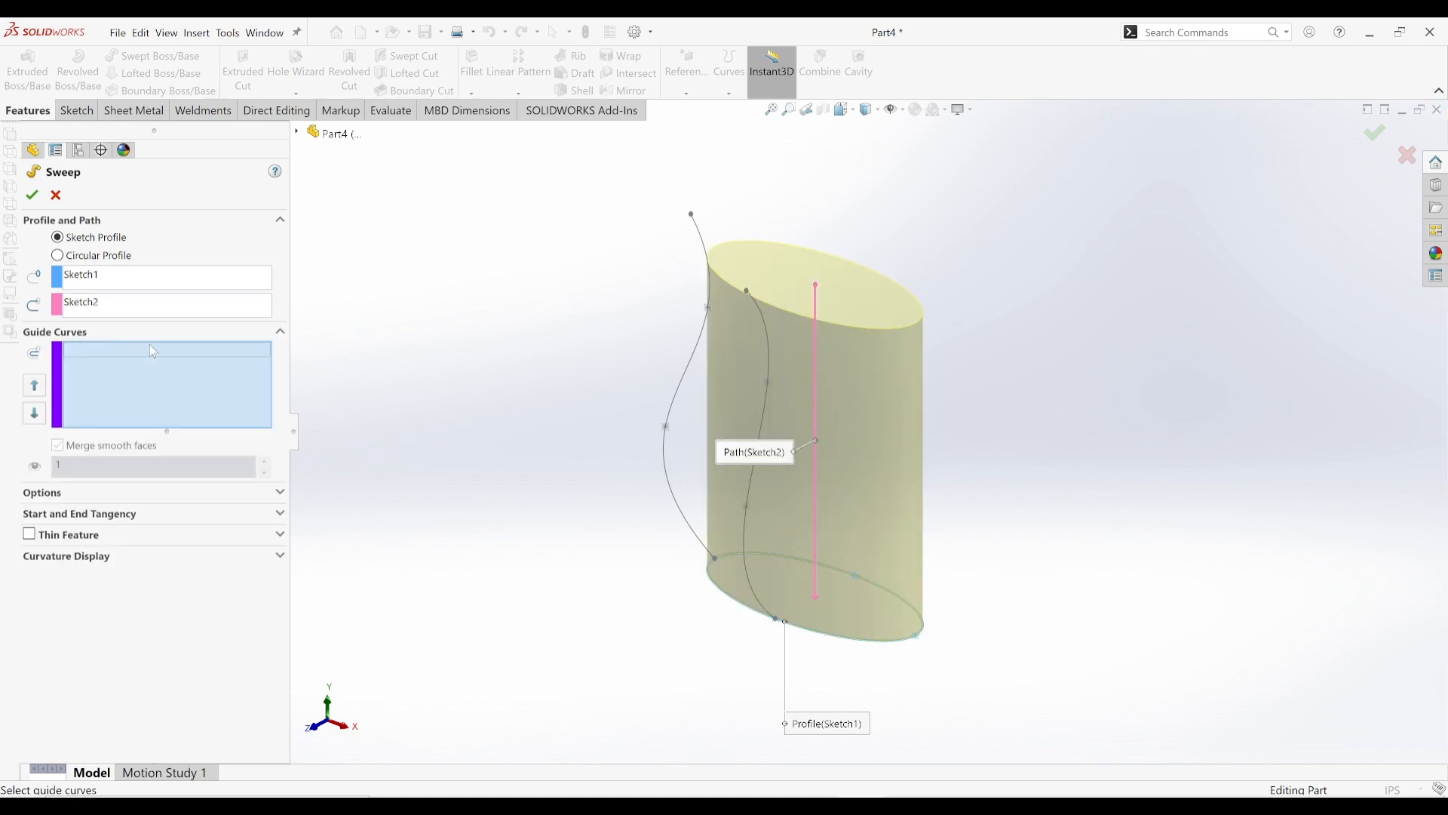
click(689, 411)
mouse_move(985, 485)
middle_down()
mouse_move(1041, 488)
mouse_move(994, 458)
middle_up()
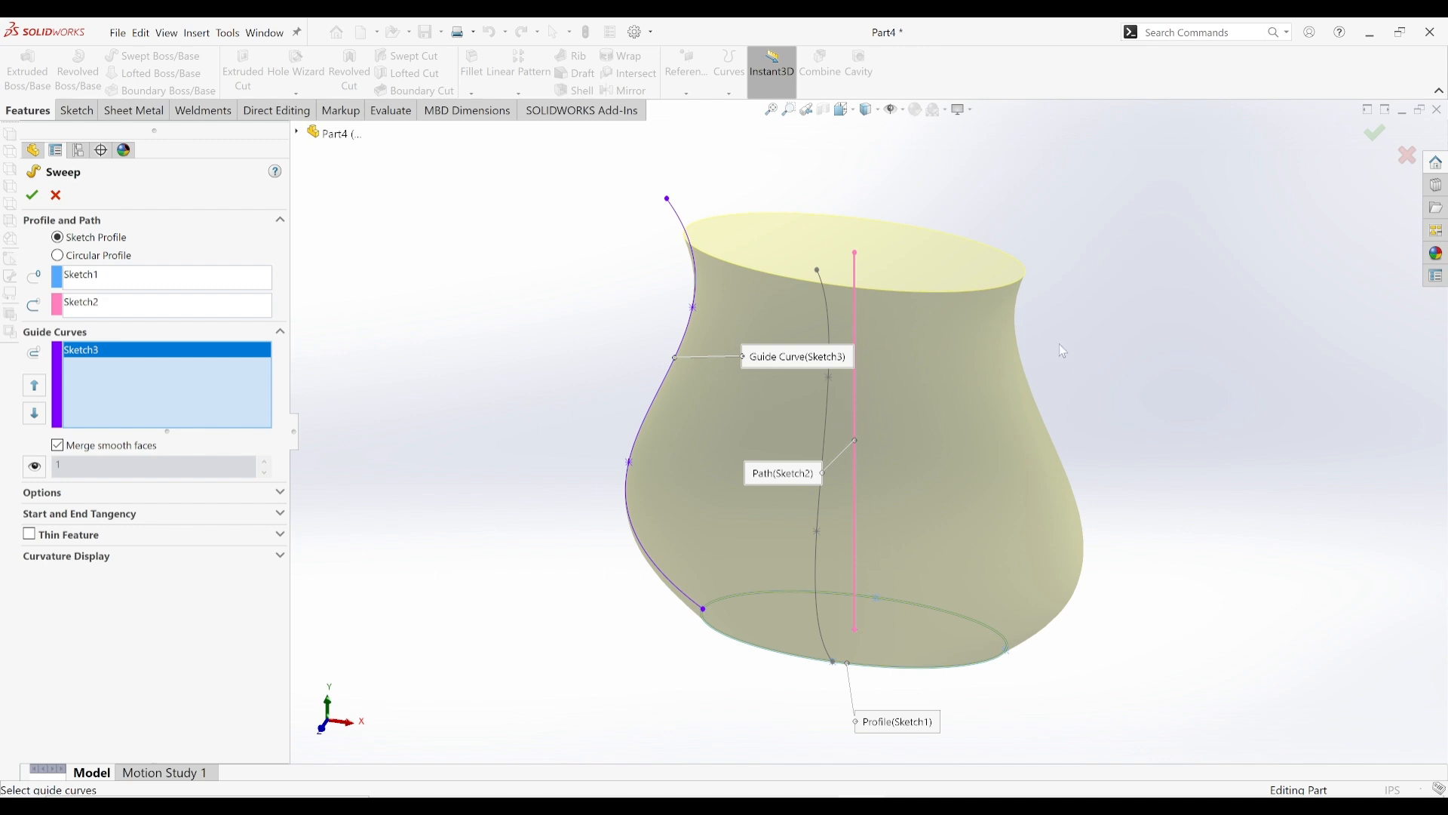
middle_drag(864, 436, 730, 542)
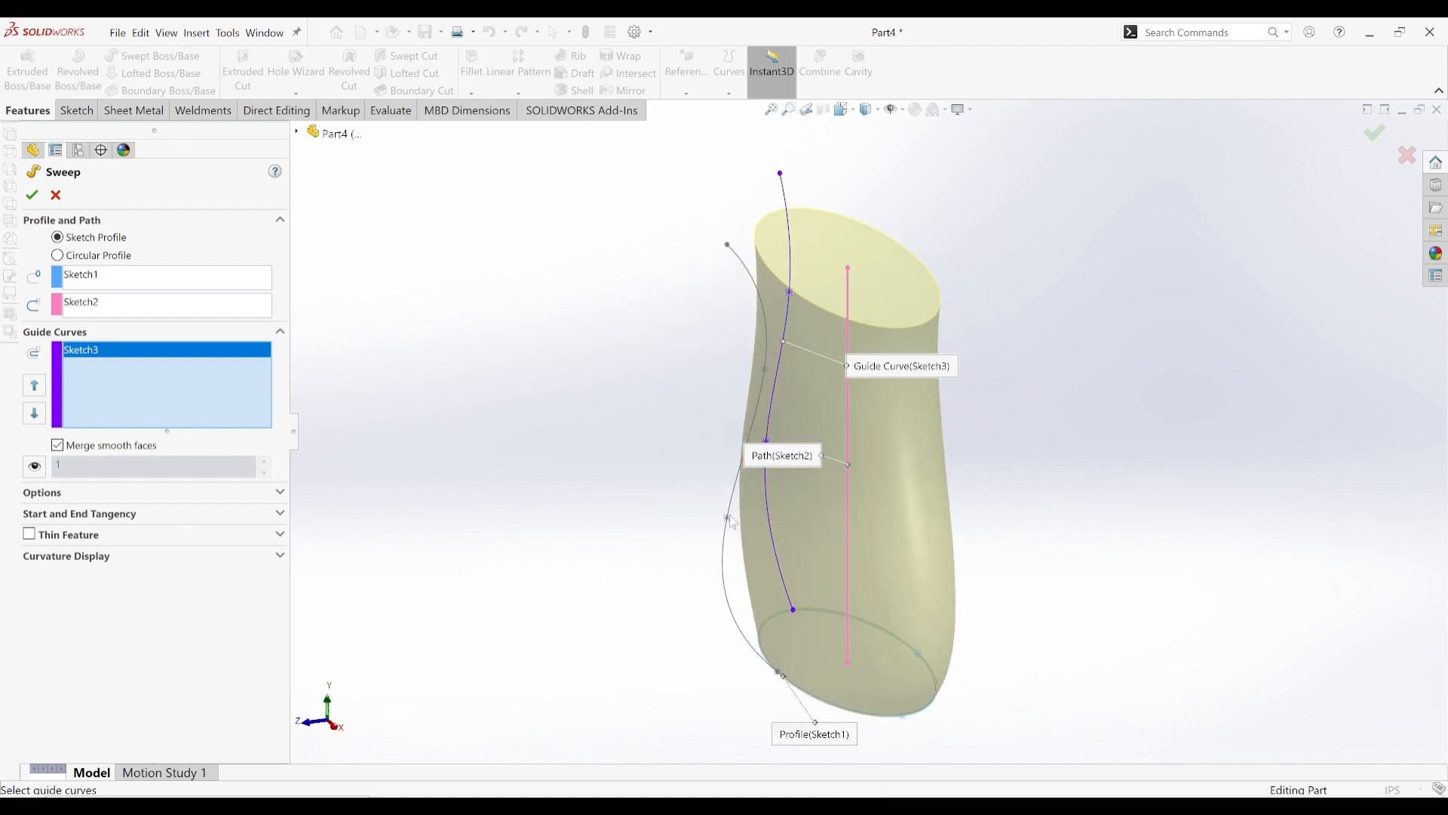
click(730, 543)
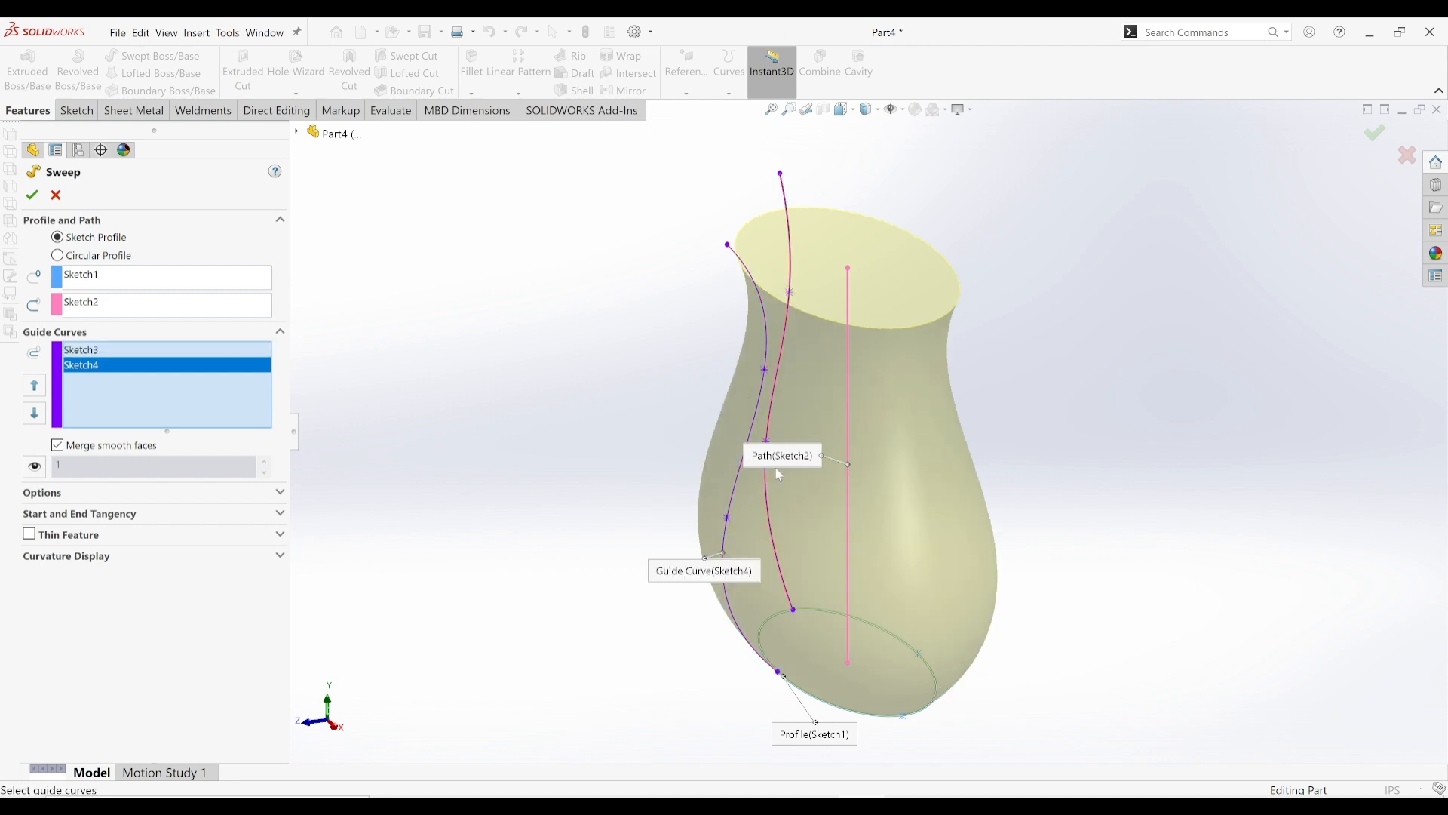
mouse_move(776, 467)
middle_down()
mouse_move(867, 550)
mouse_move(704, 508)
mouse_move(731, 362)
mouse_move(882, 517)
middle_up()
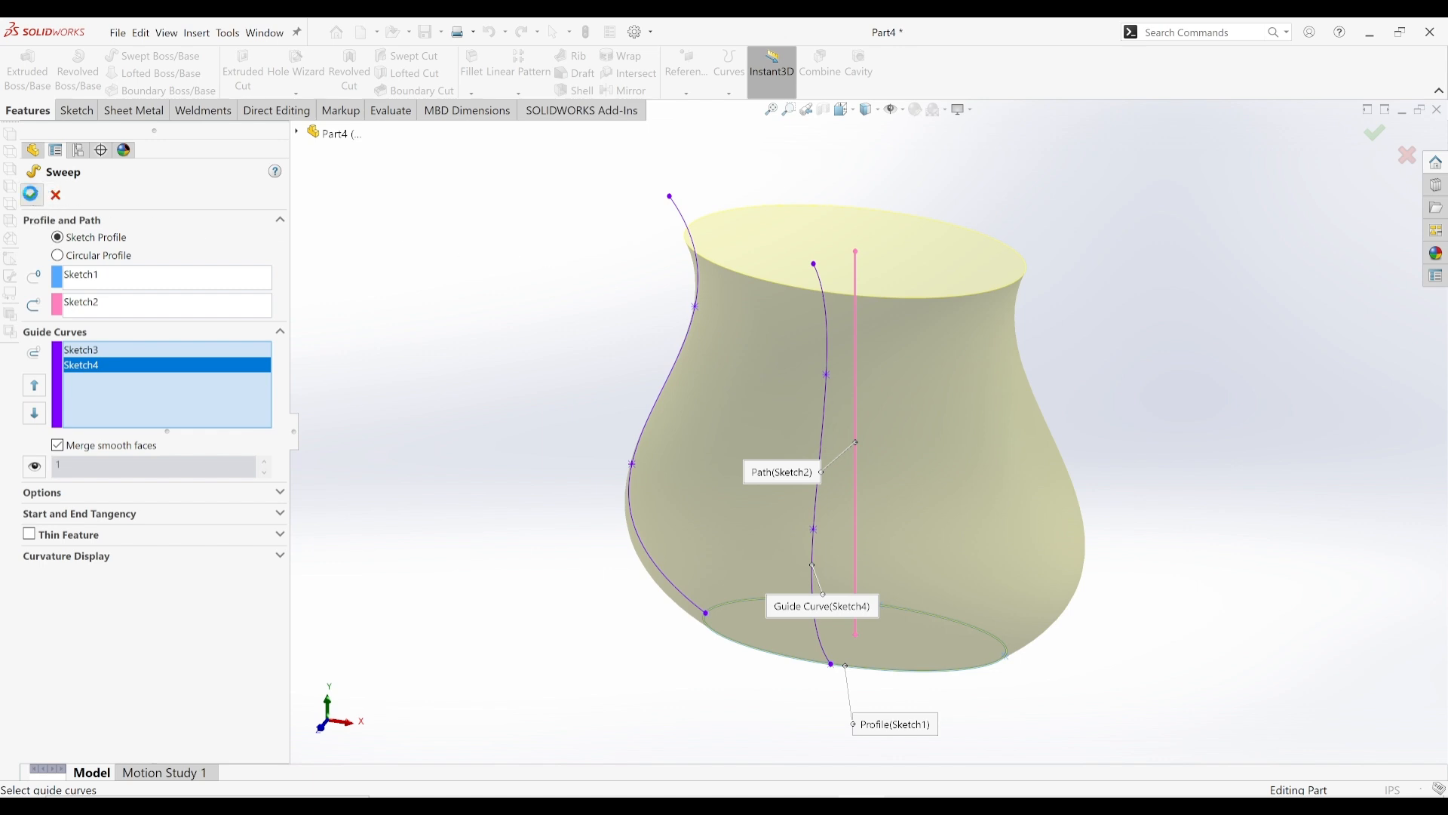
click(31, 194)
middle_drag(1088, 463, 968, 475)
scroll(814, 385, up, 2)
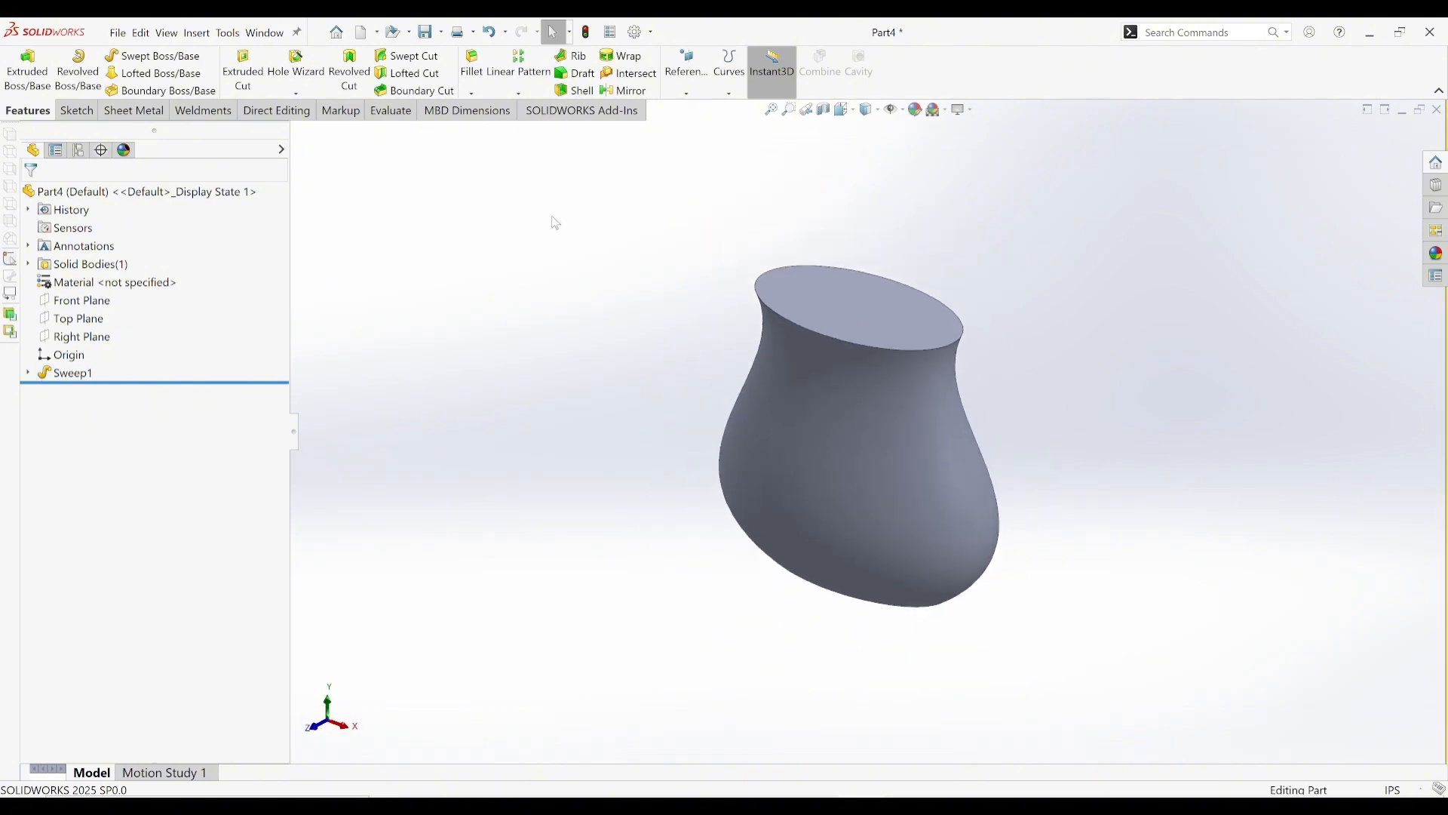
key(f)
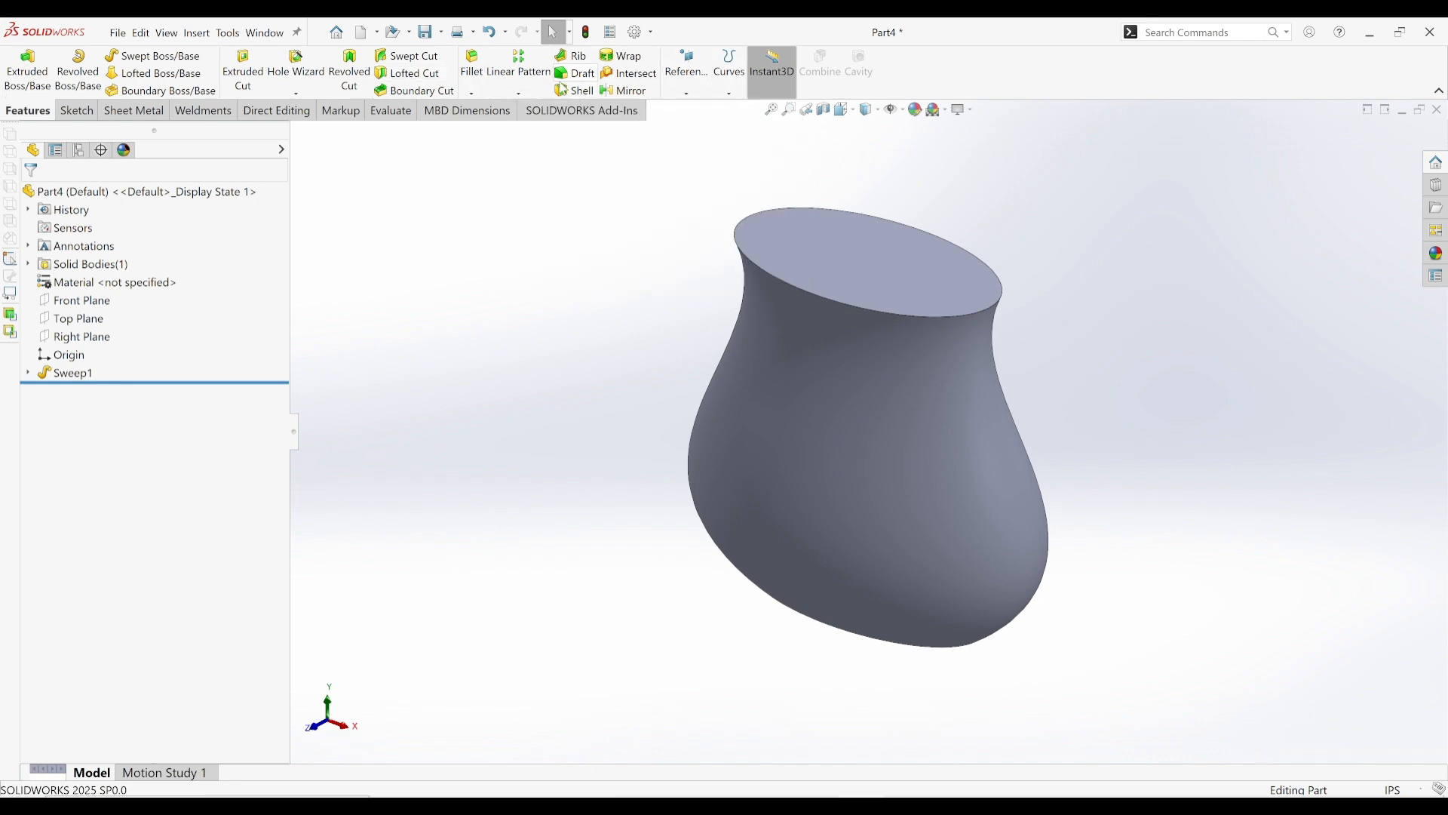
- Shell the swept body to a 0.125 in wall thickness with its top face removed, using the preview
click(574, 91)
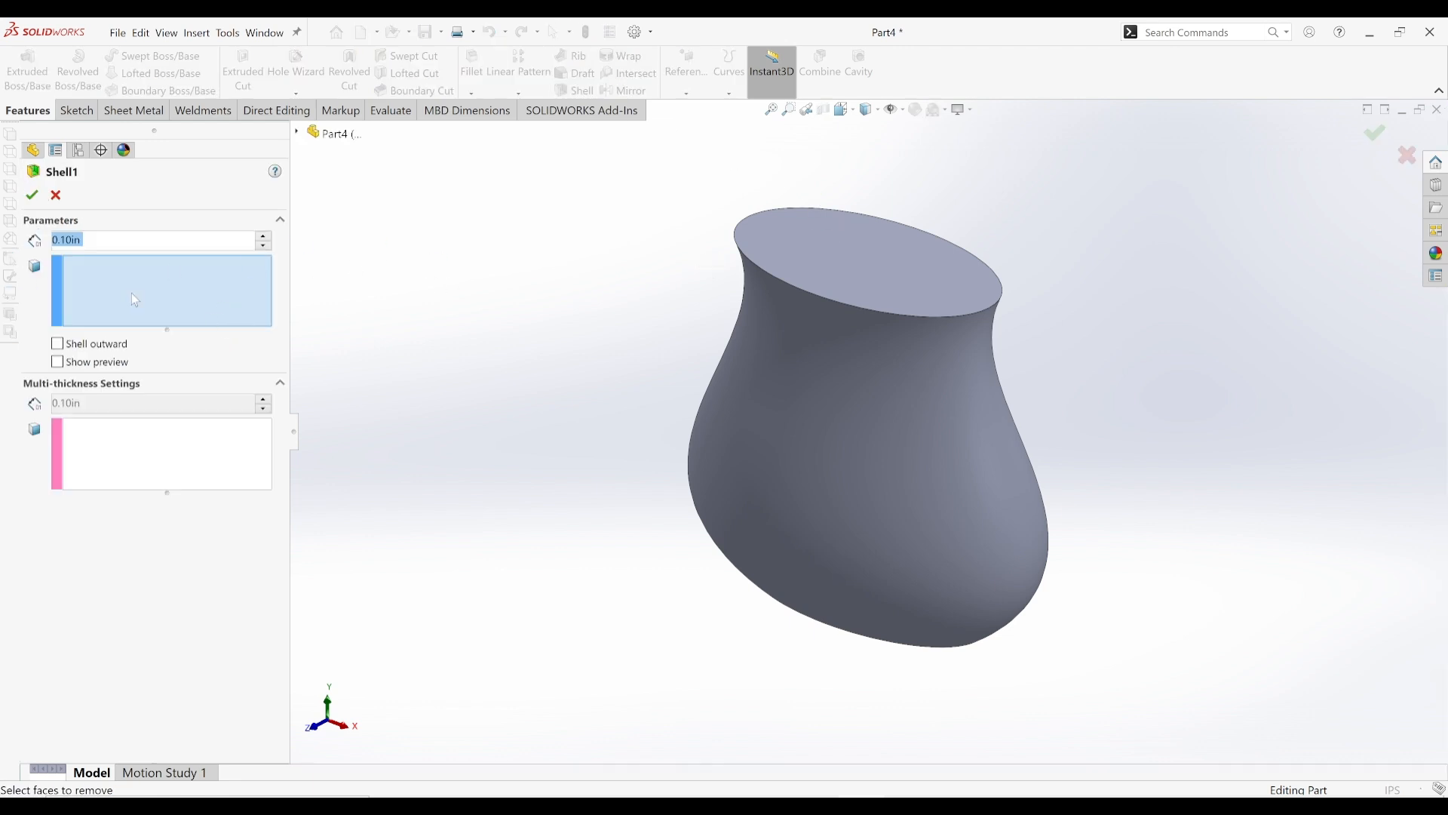
click(901, 284)
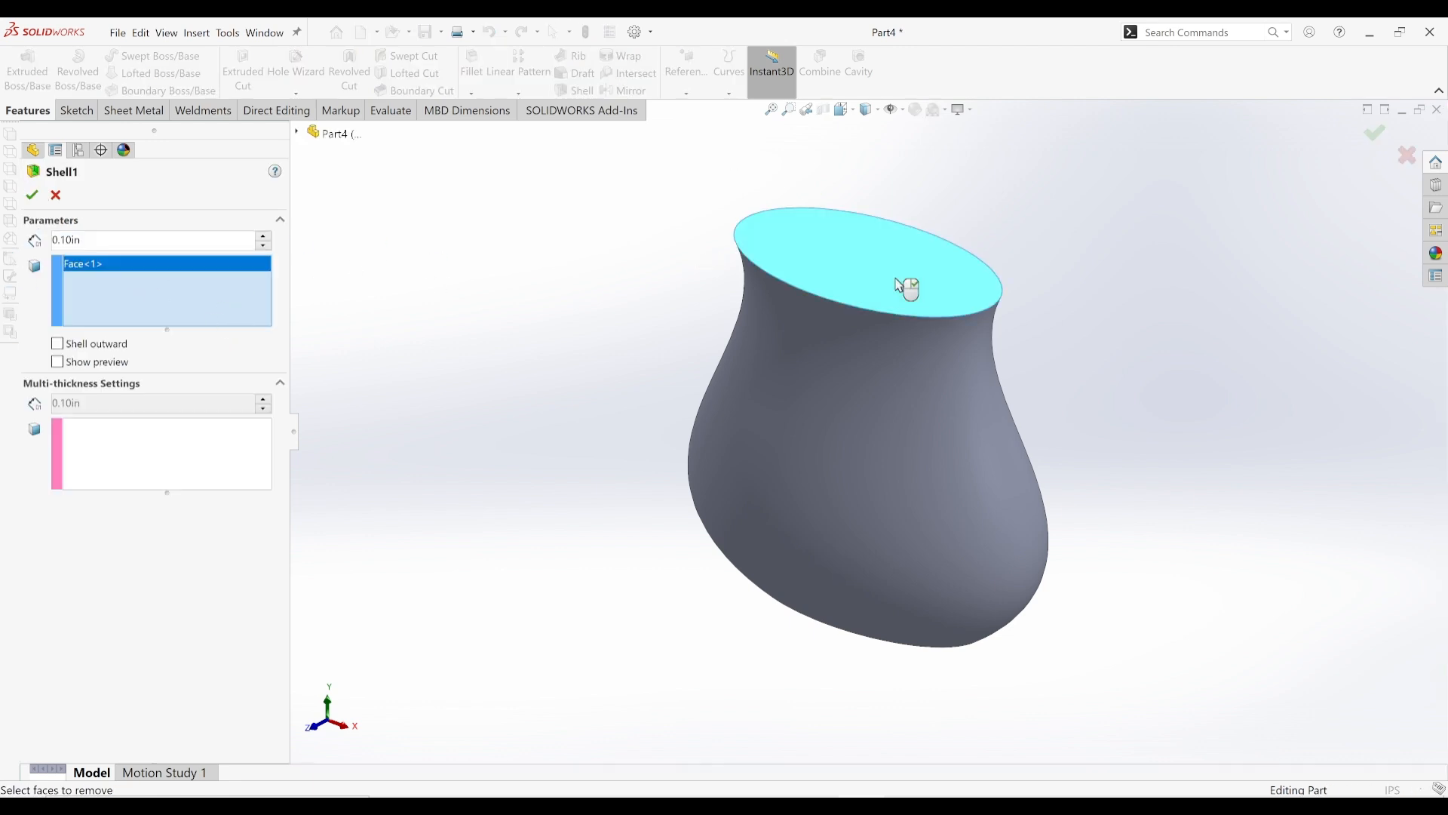
double_click(105, 241)
text(0.125)
key(Tab)
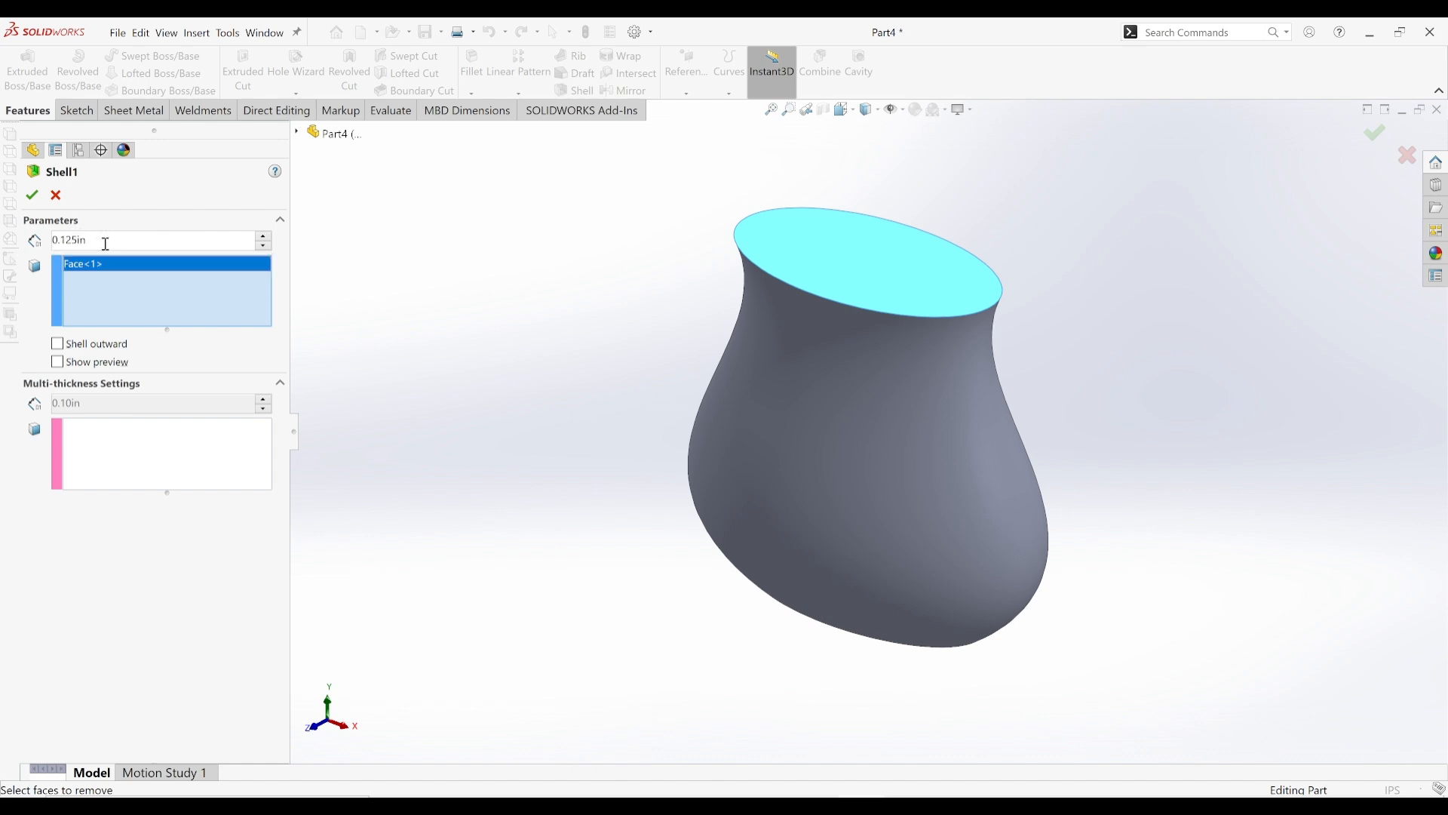
click(59, 363)
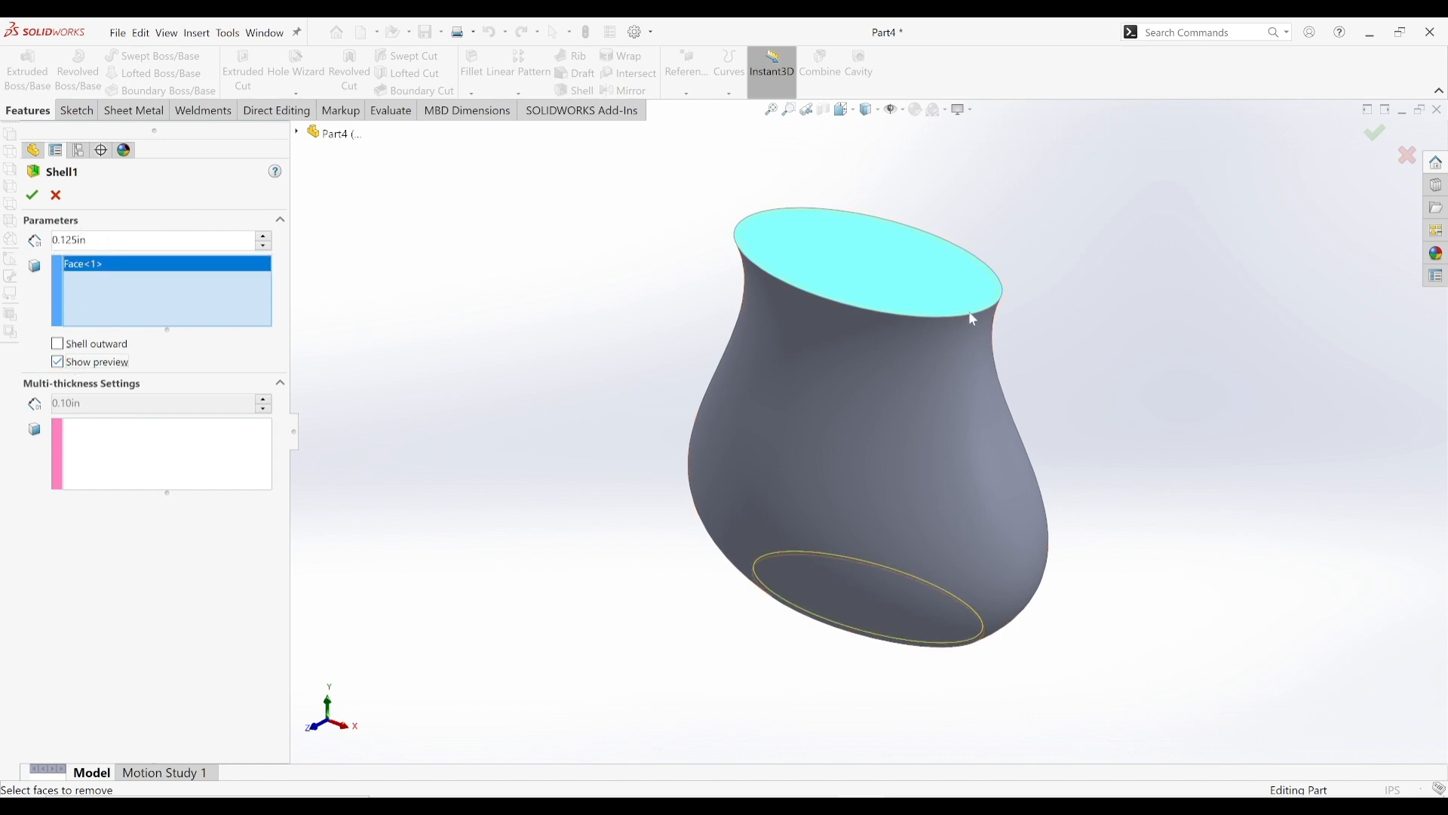
click(31, 195)
middle_drag(980, 302, 950, 407)
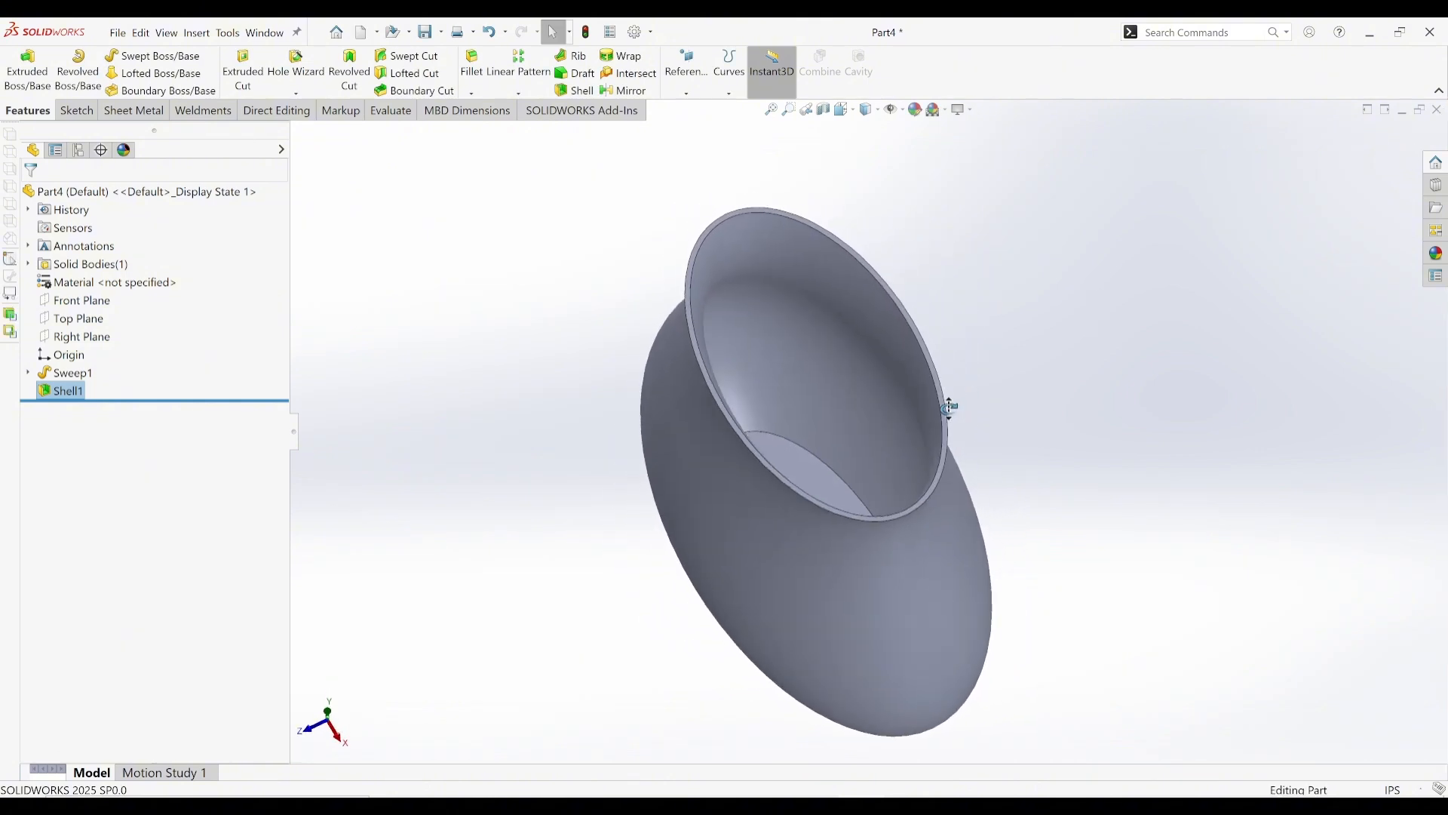
key(ctrl+7)
click(1080, 334)
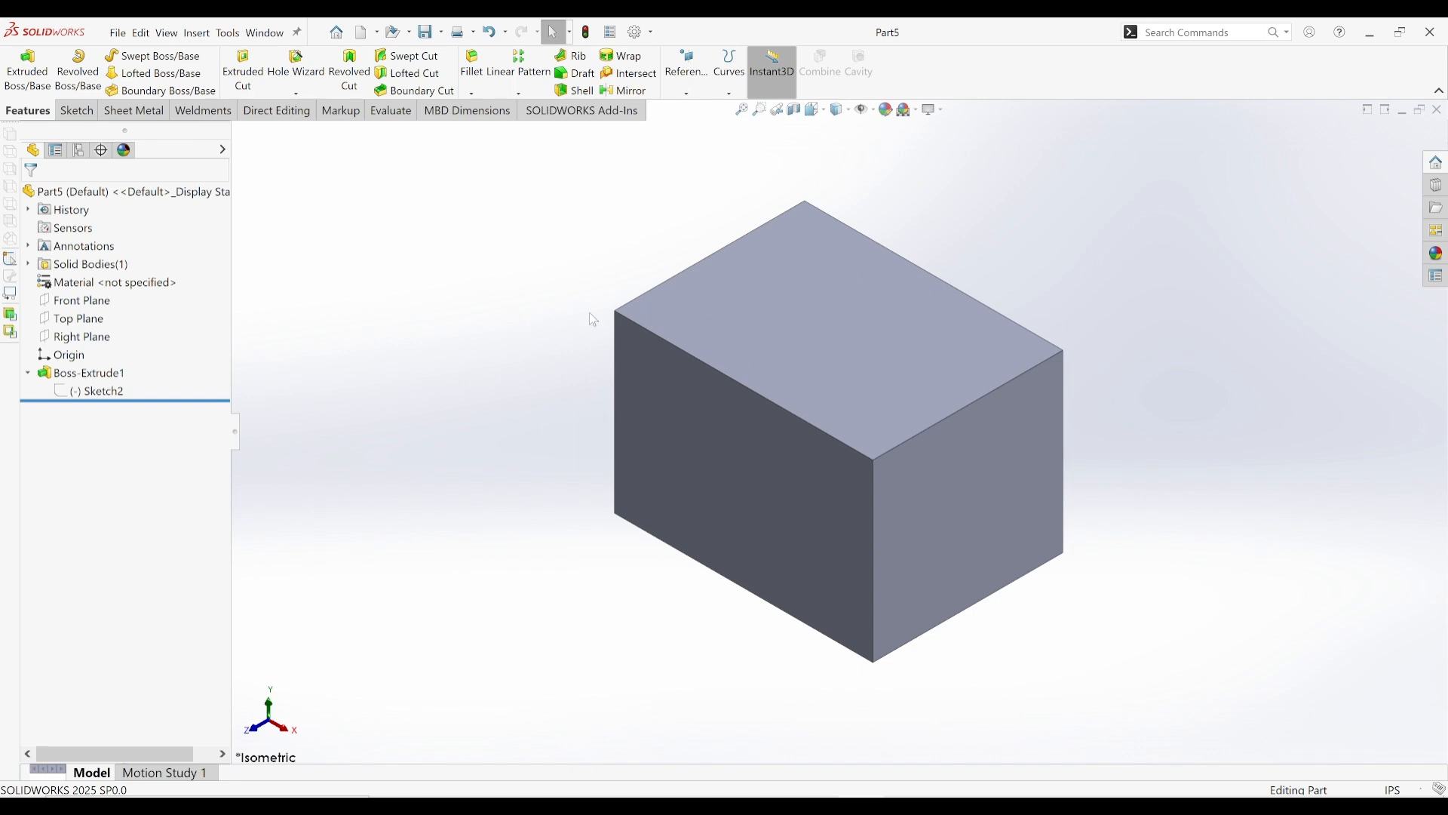
- Sketch a circle of about 0.15 in radius on the block's top face, centered on the front edge near its negative X end
middle_drag(862, 394, 856, 344)
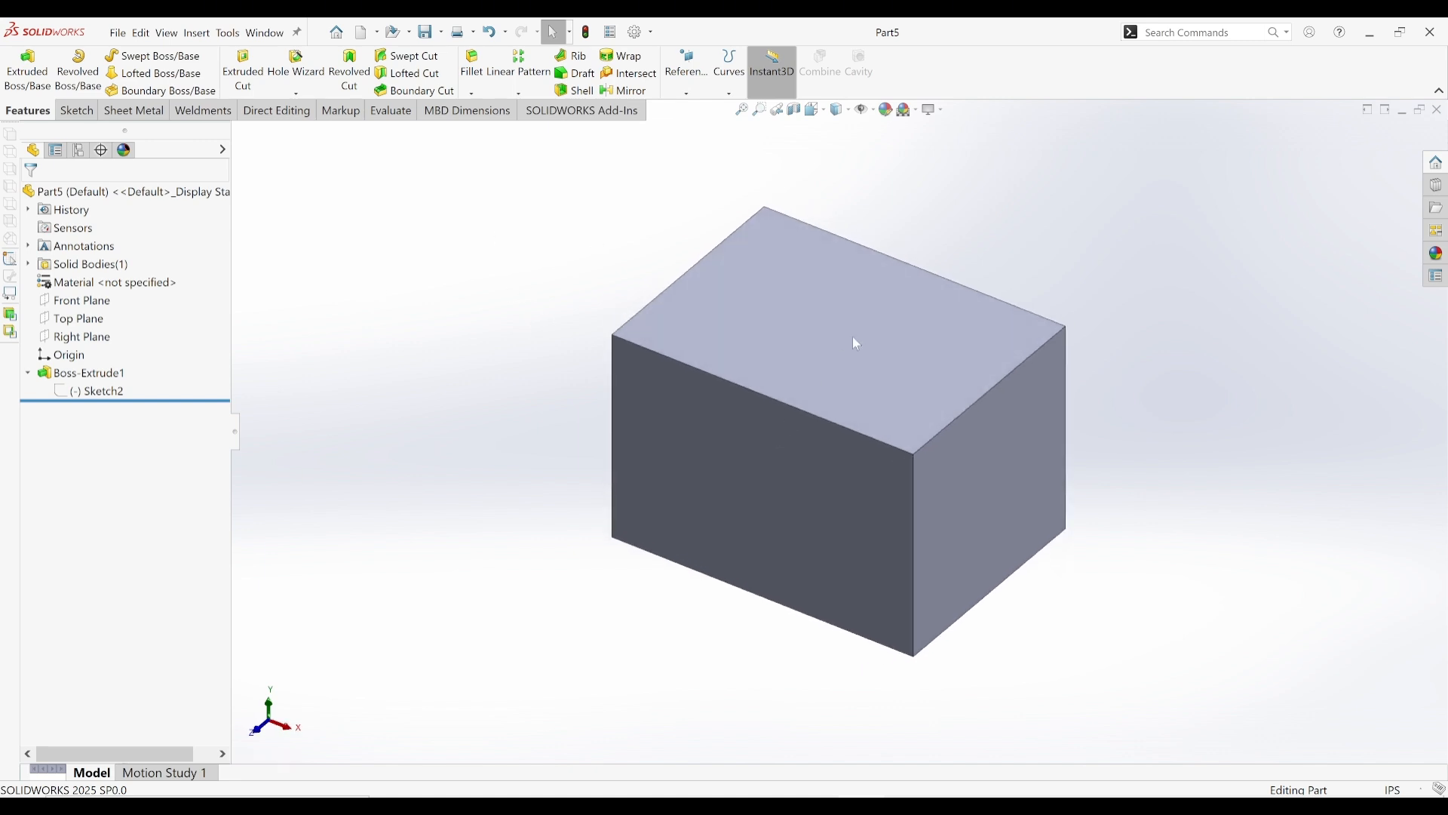
click(792, 330)
click(446, 279)
click(688, 315)
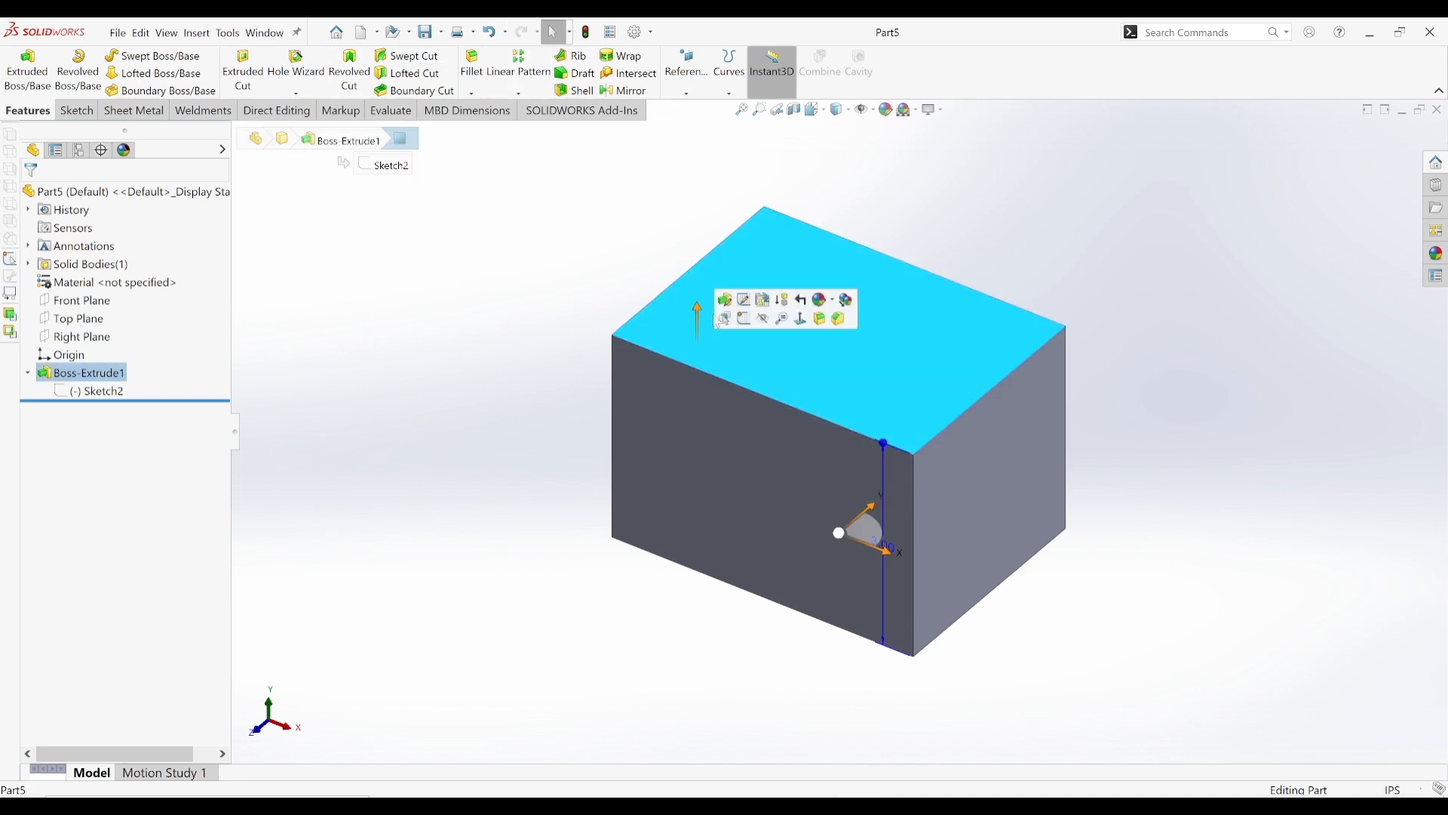
click(737, 317)
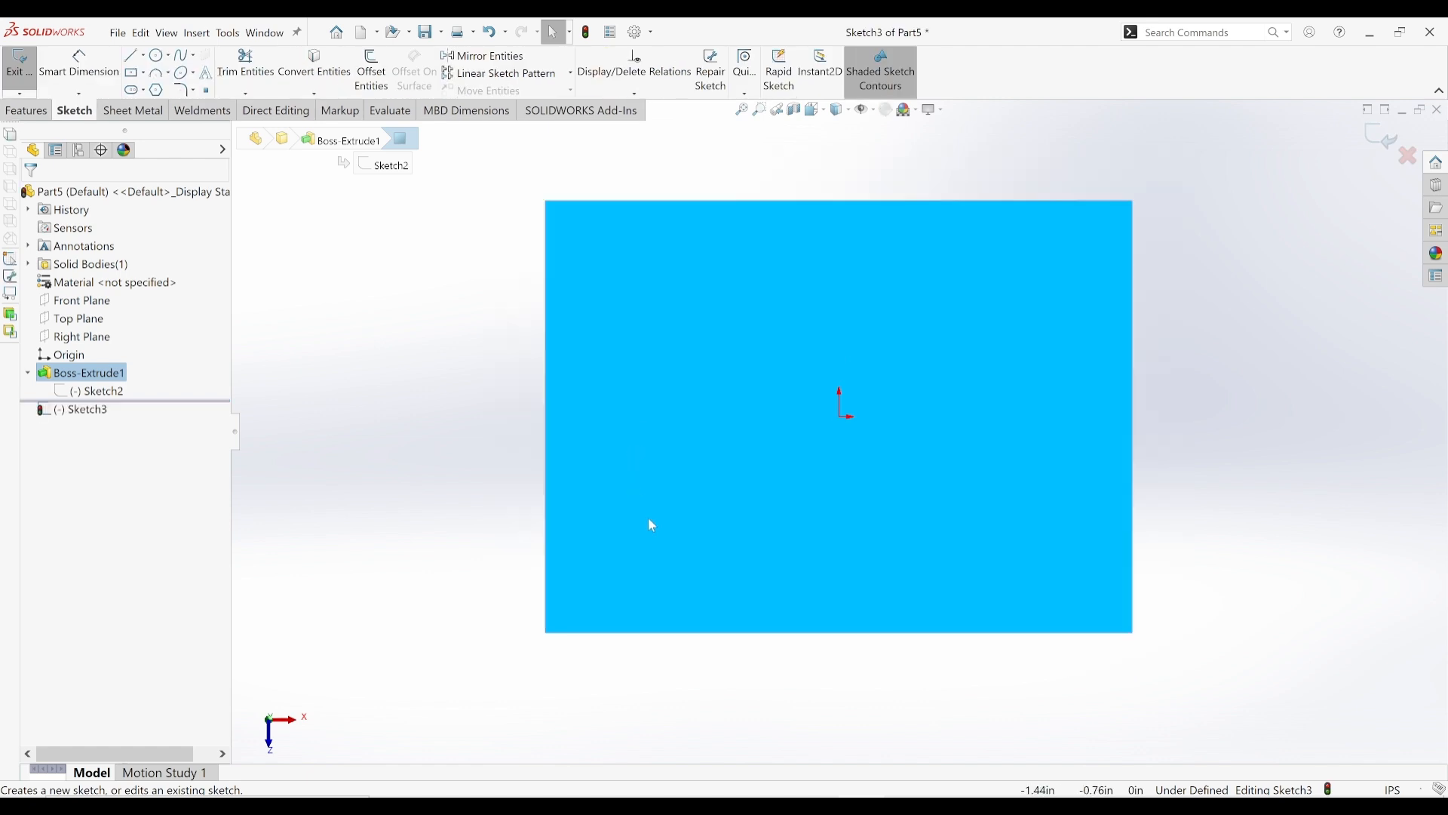
right_drag(649, 517, 368, 541)
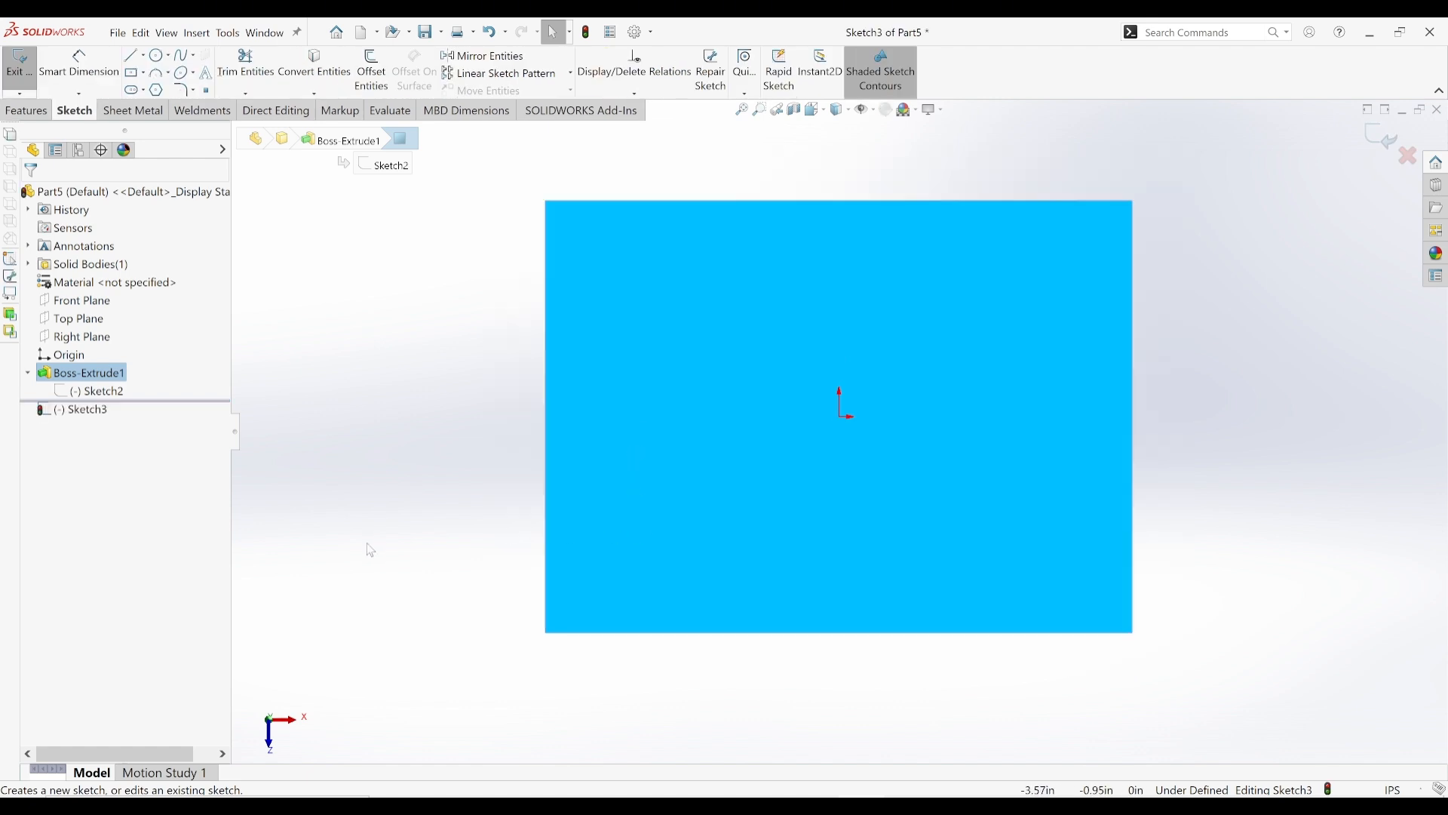
click(644, 634)
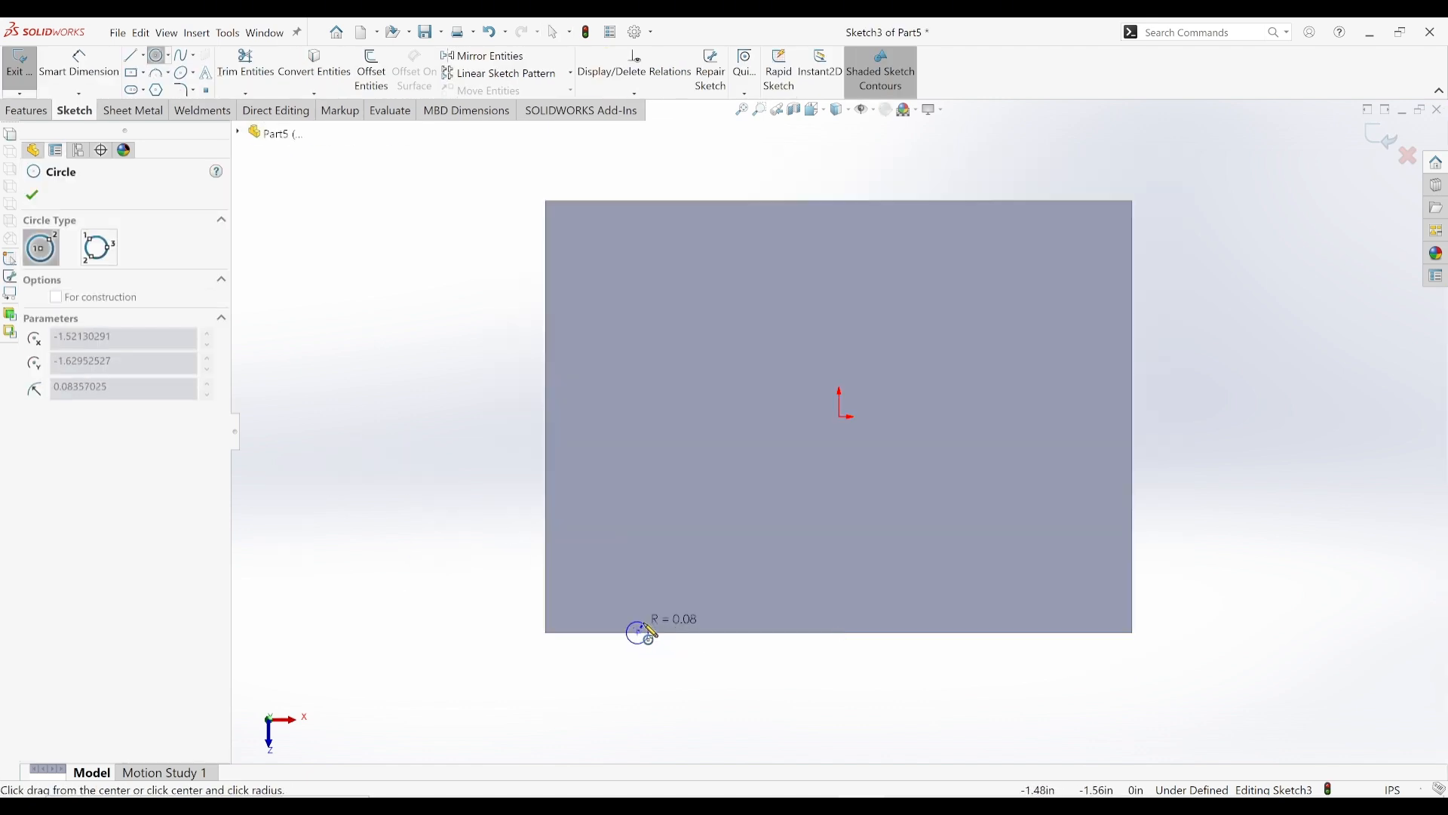
click(653, 620)
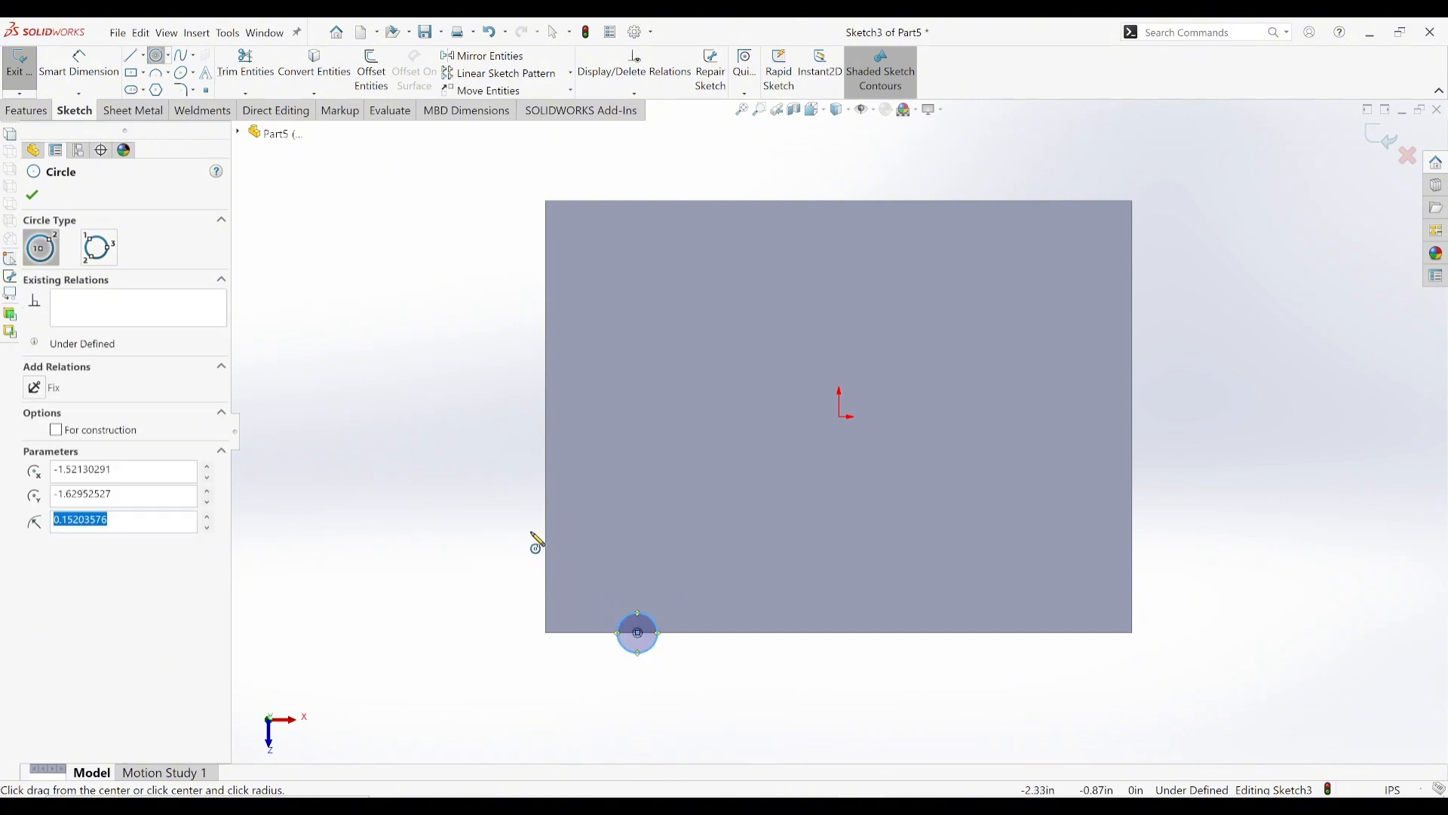
key(Escape)
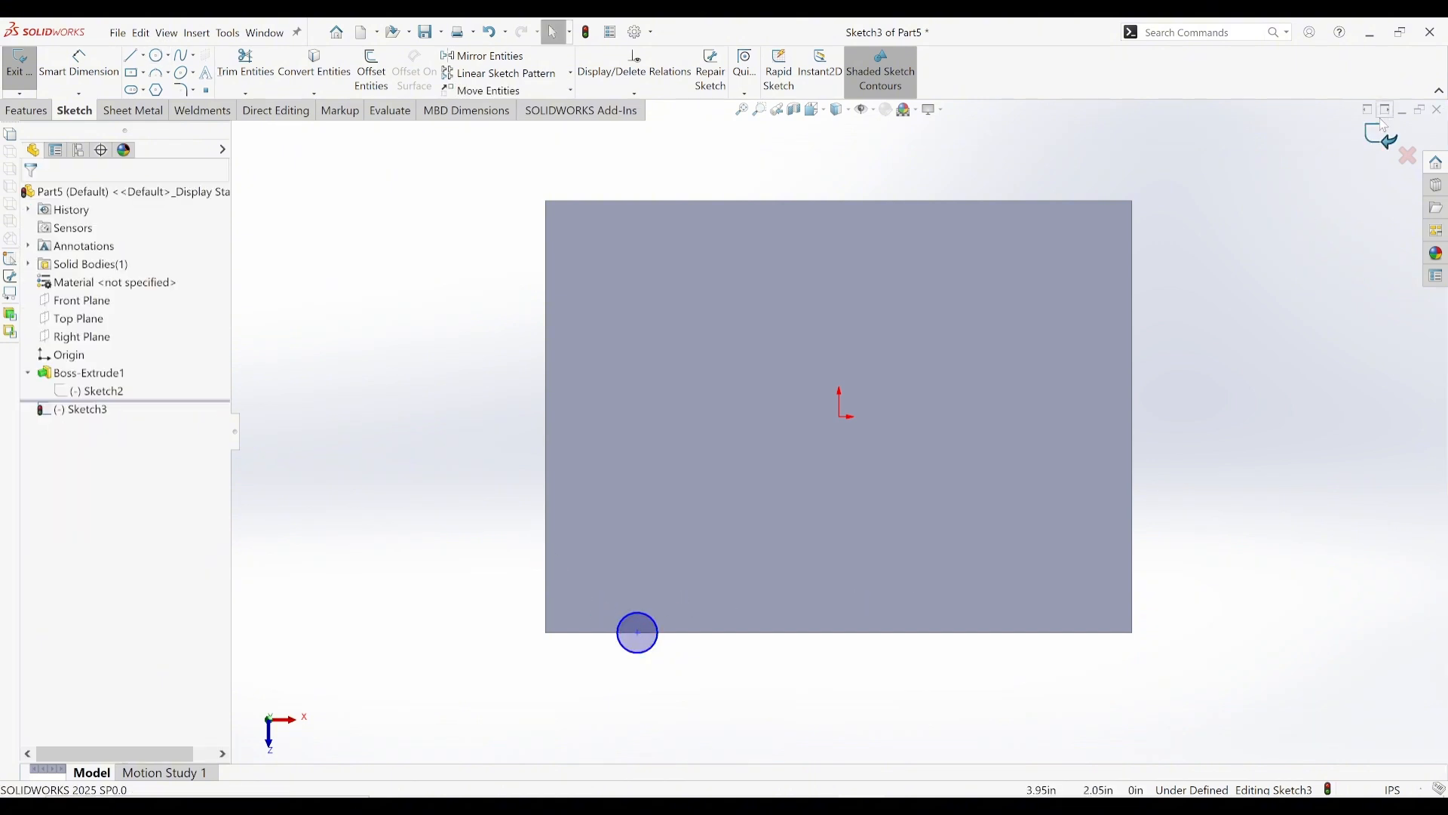
click(1383, 136)
- Sketch a six-point S-shaped spline on the block's front face, running from the circle's center down to the bottom edge near the positive X end
middle_drag(574, 309, 575, 283)
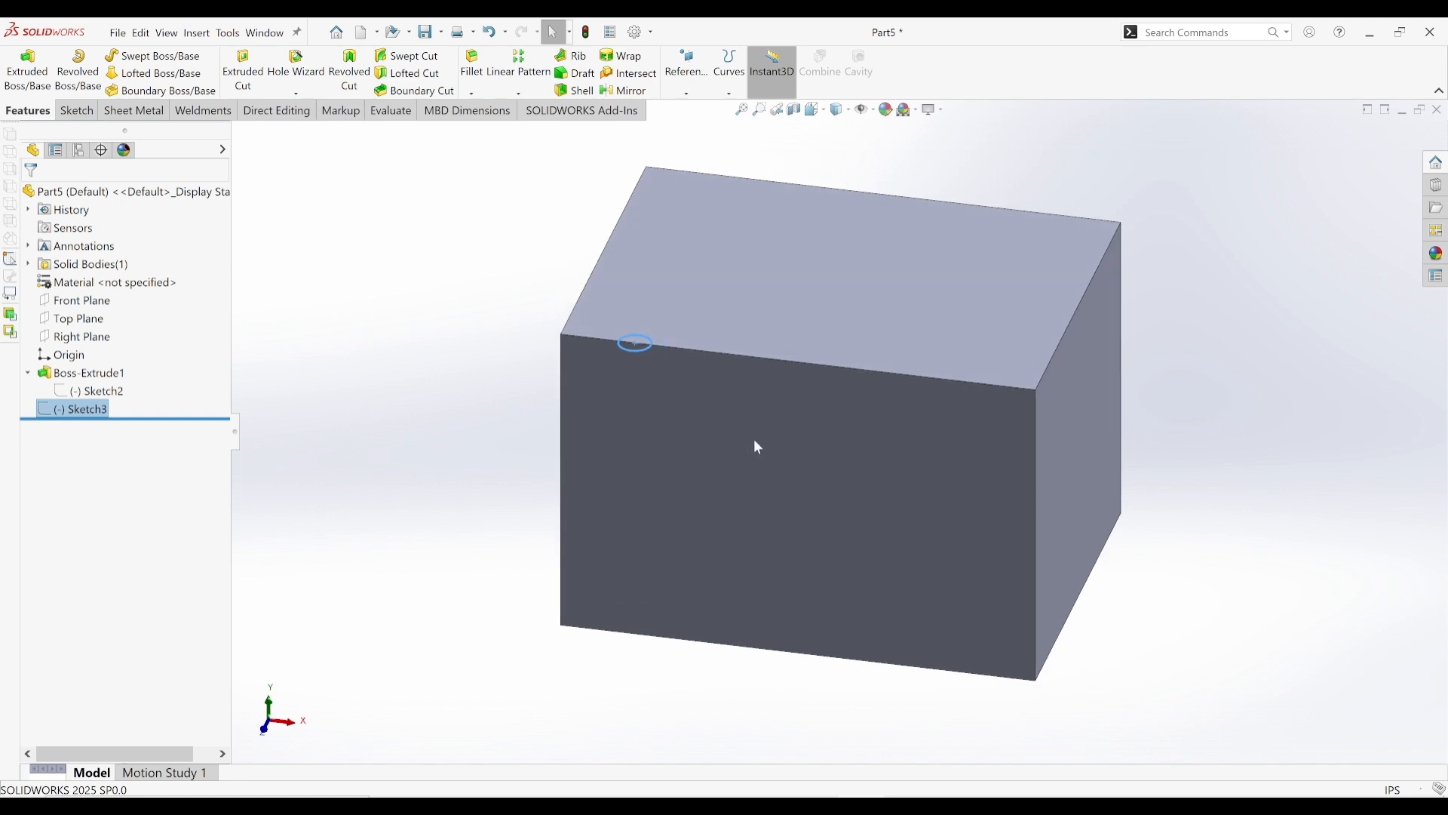
click(714, 407)
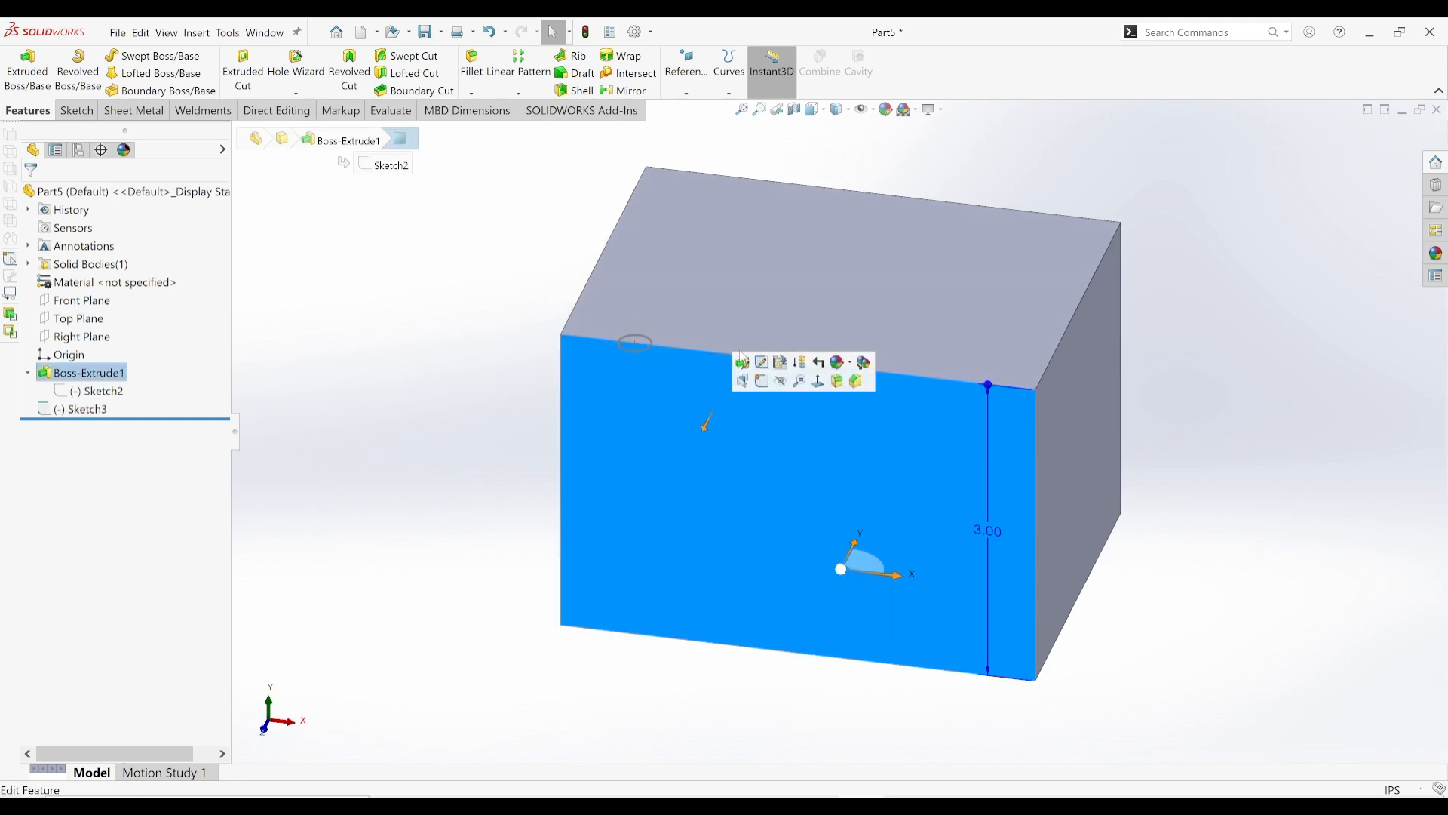
click(760, 383)
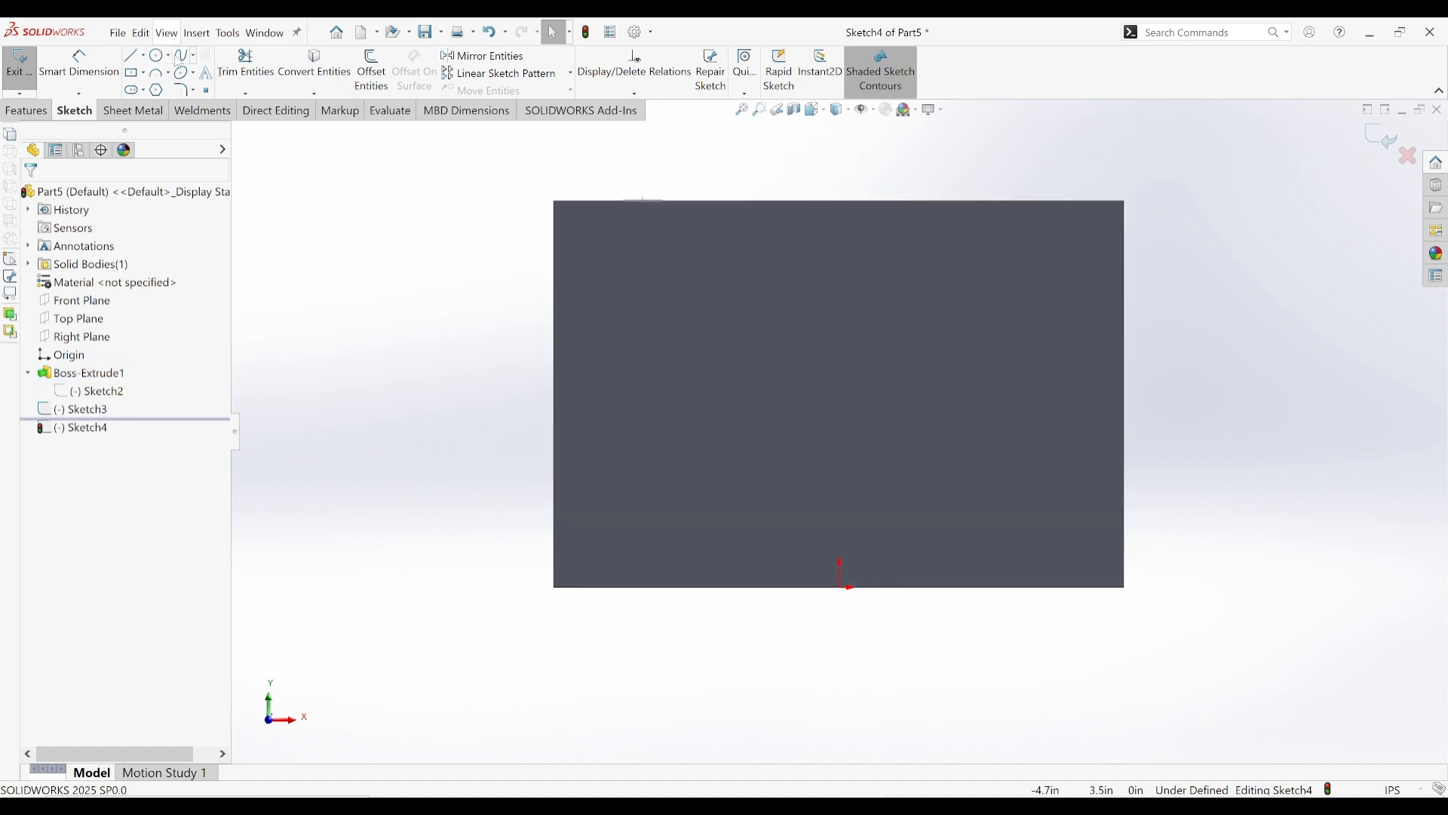
click(183, 55)
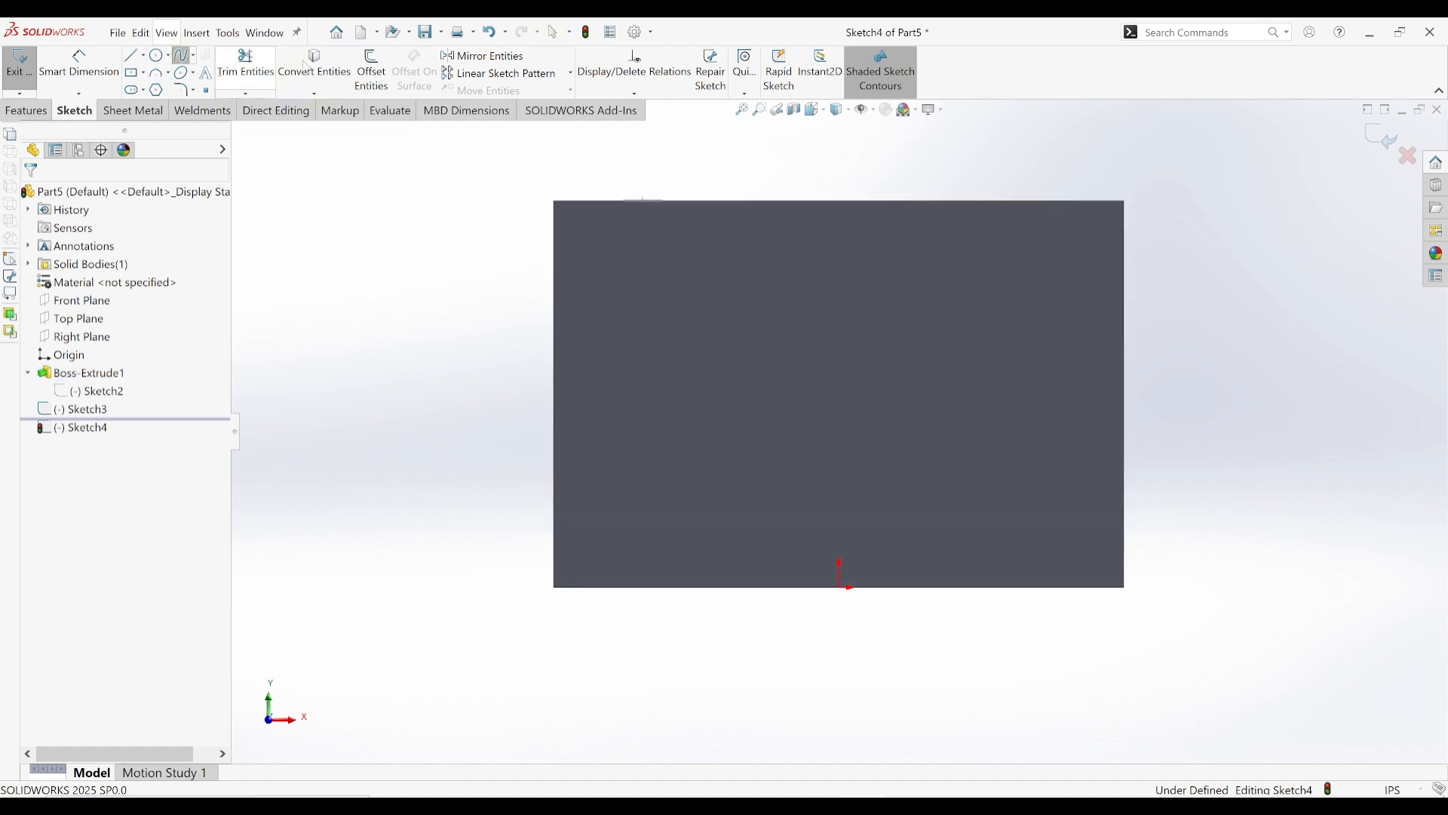
click(643, 202)
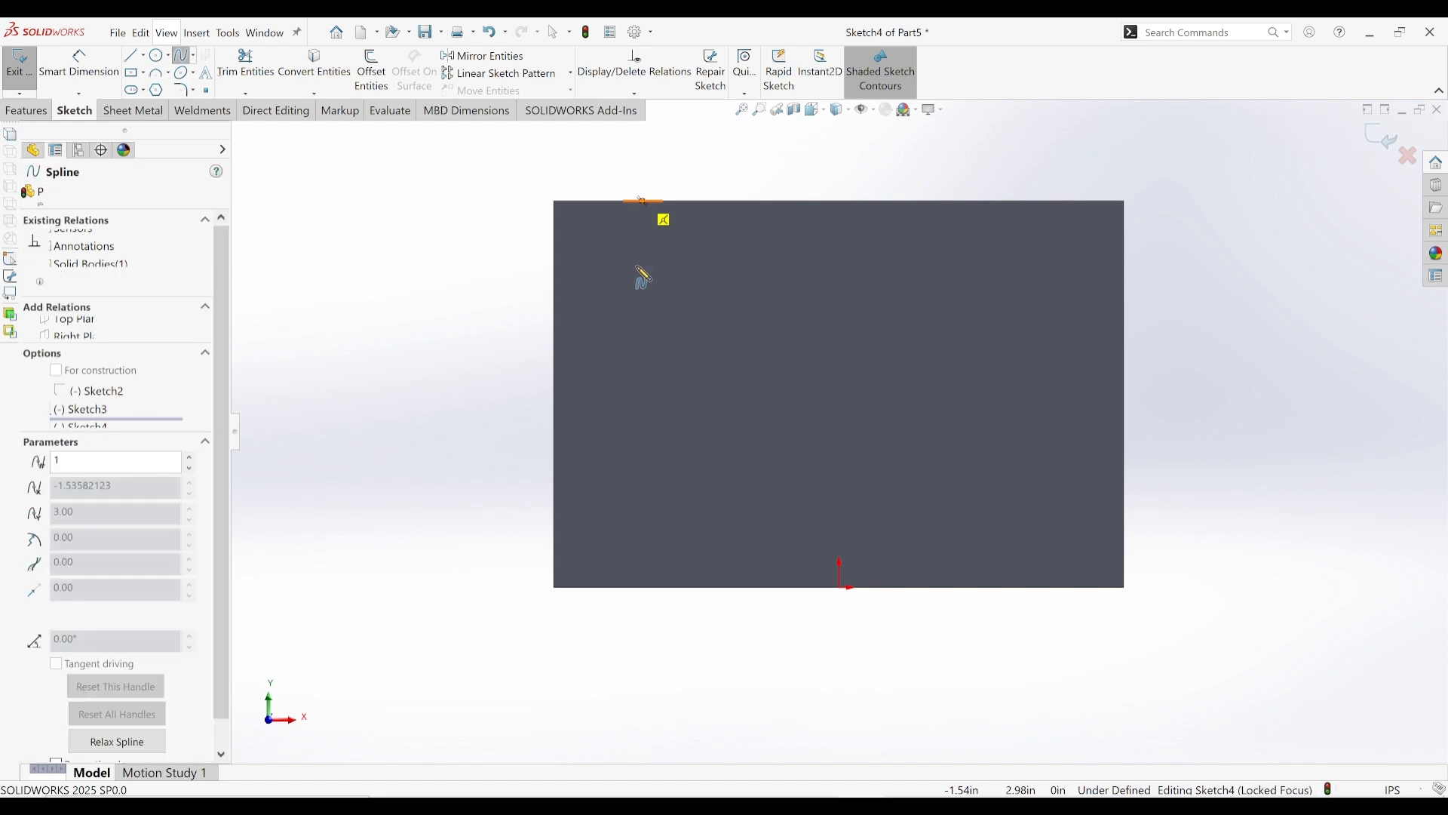
click(631, 285)
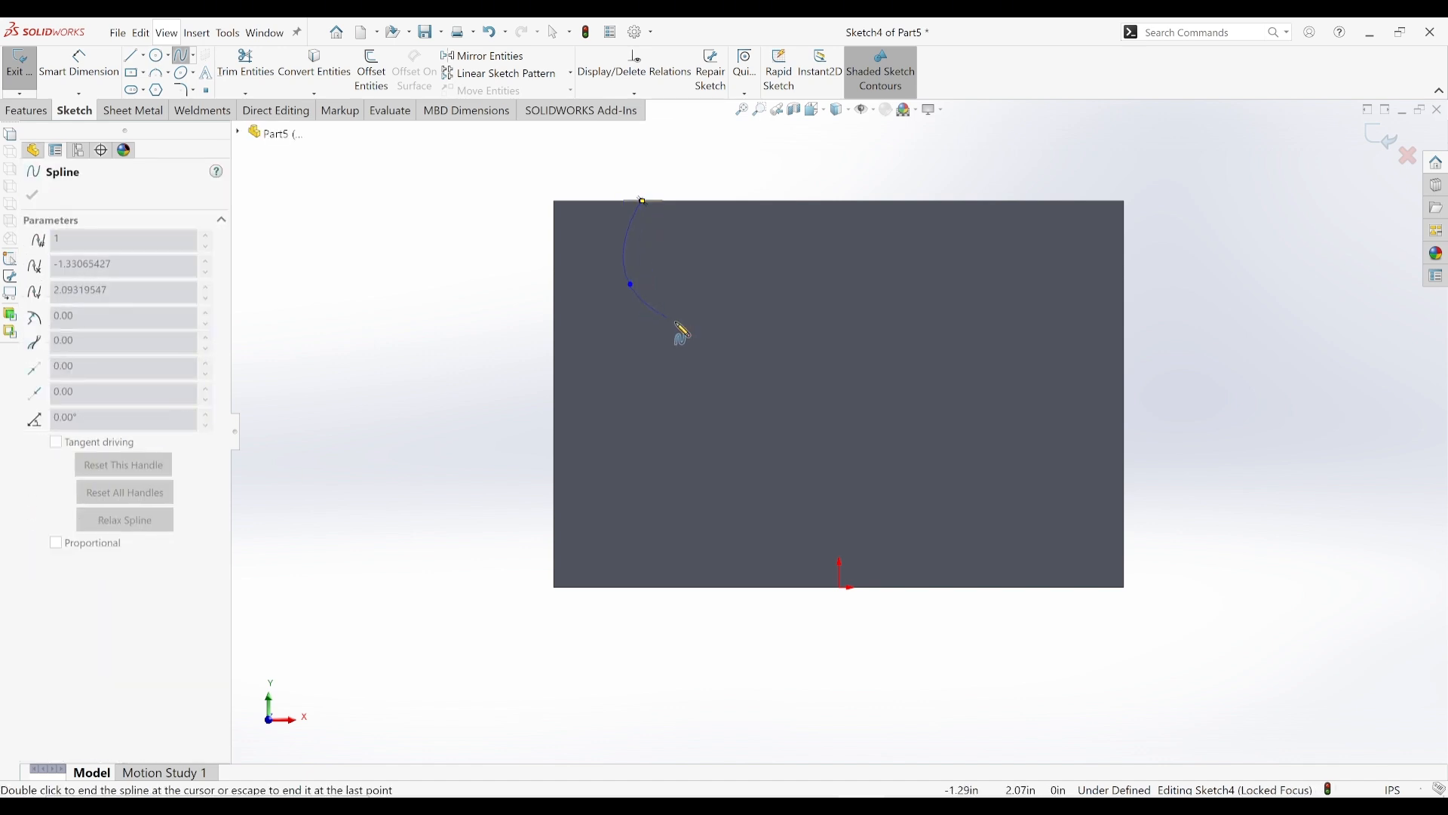
click(721, 389)
click(870, 354)
click(1031, 455)
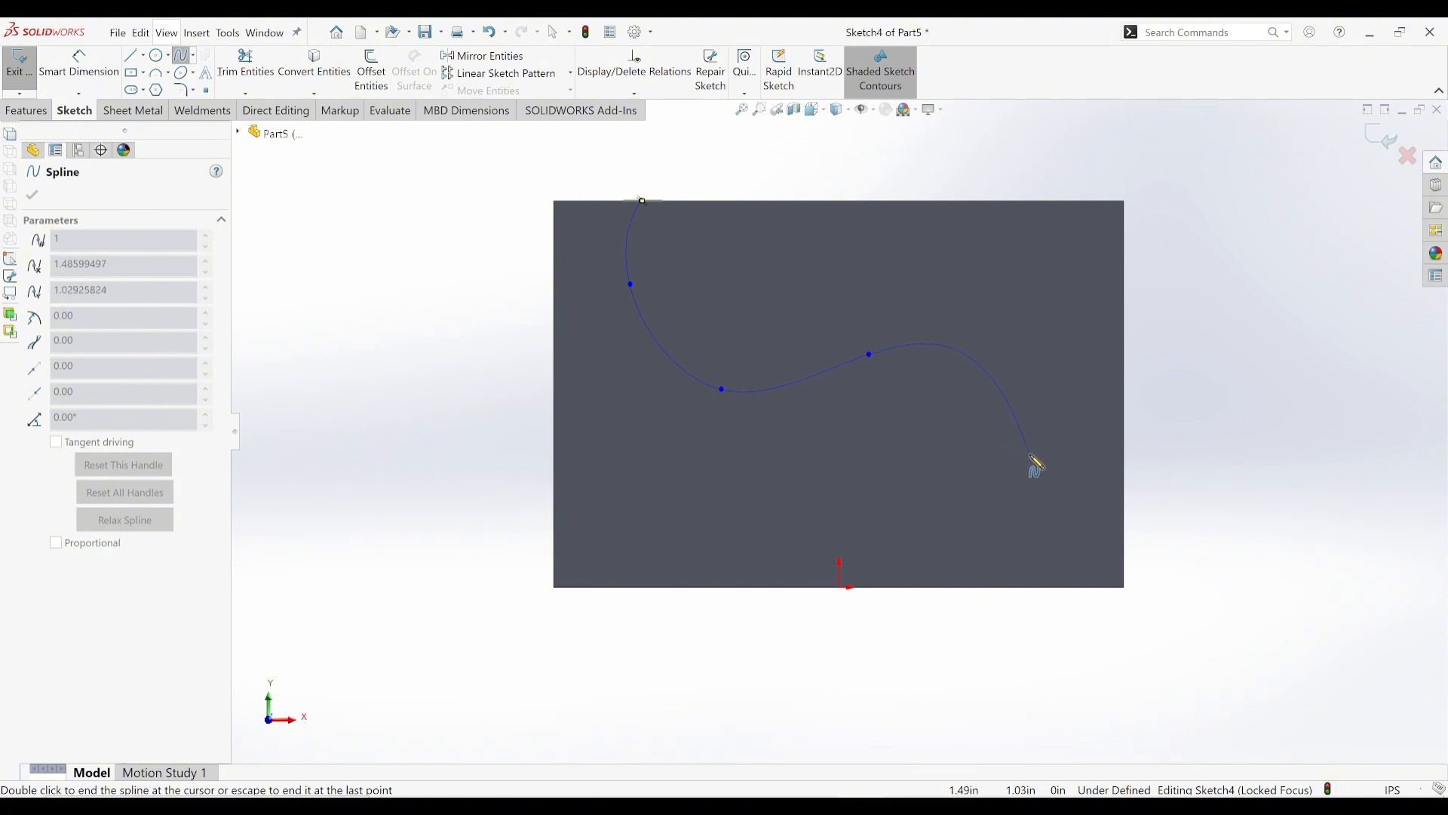
click(1081, 587)
key(Escape)
key(f)
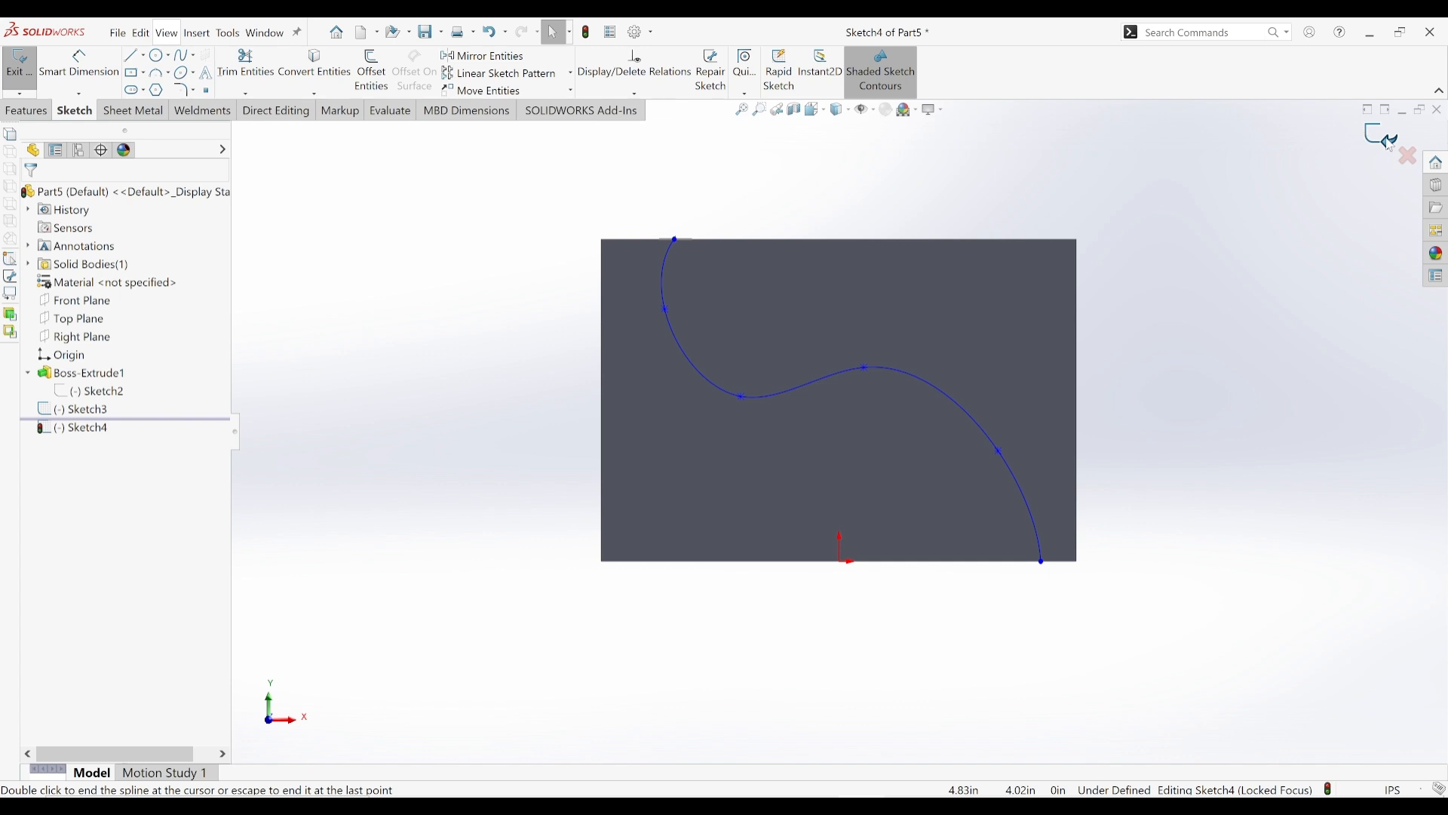
click(1380, 138)
- Create a Swept Cut in the block with the circle as the sketch profile and the front-face spline as the path
middle_drag(754, 443, 724, 502)
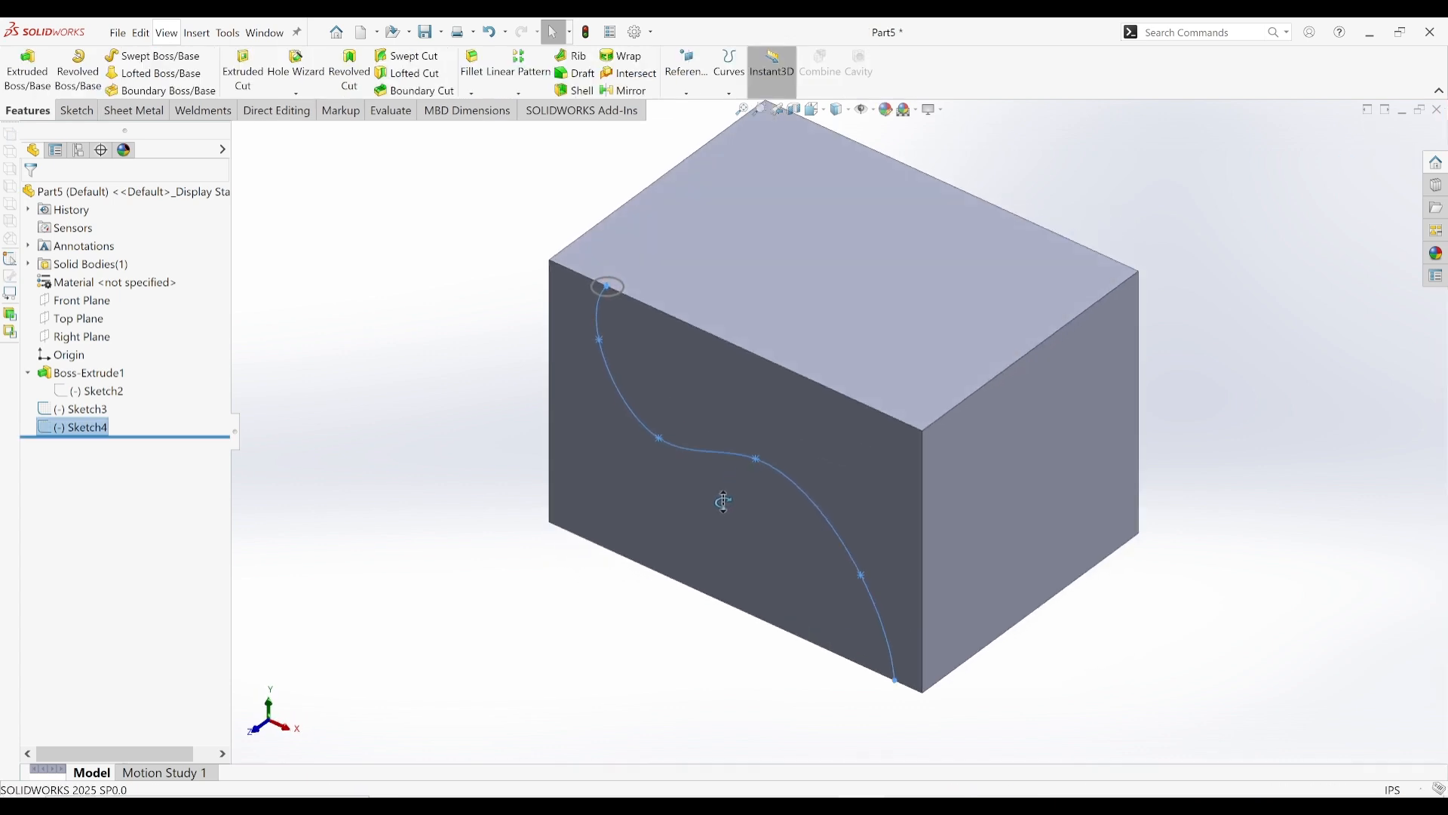
click(608, 298)
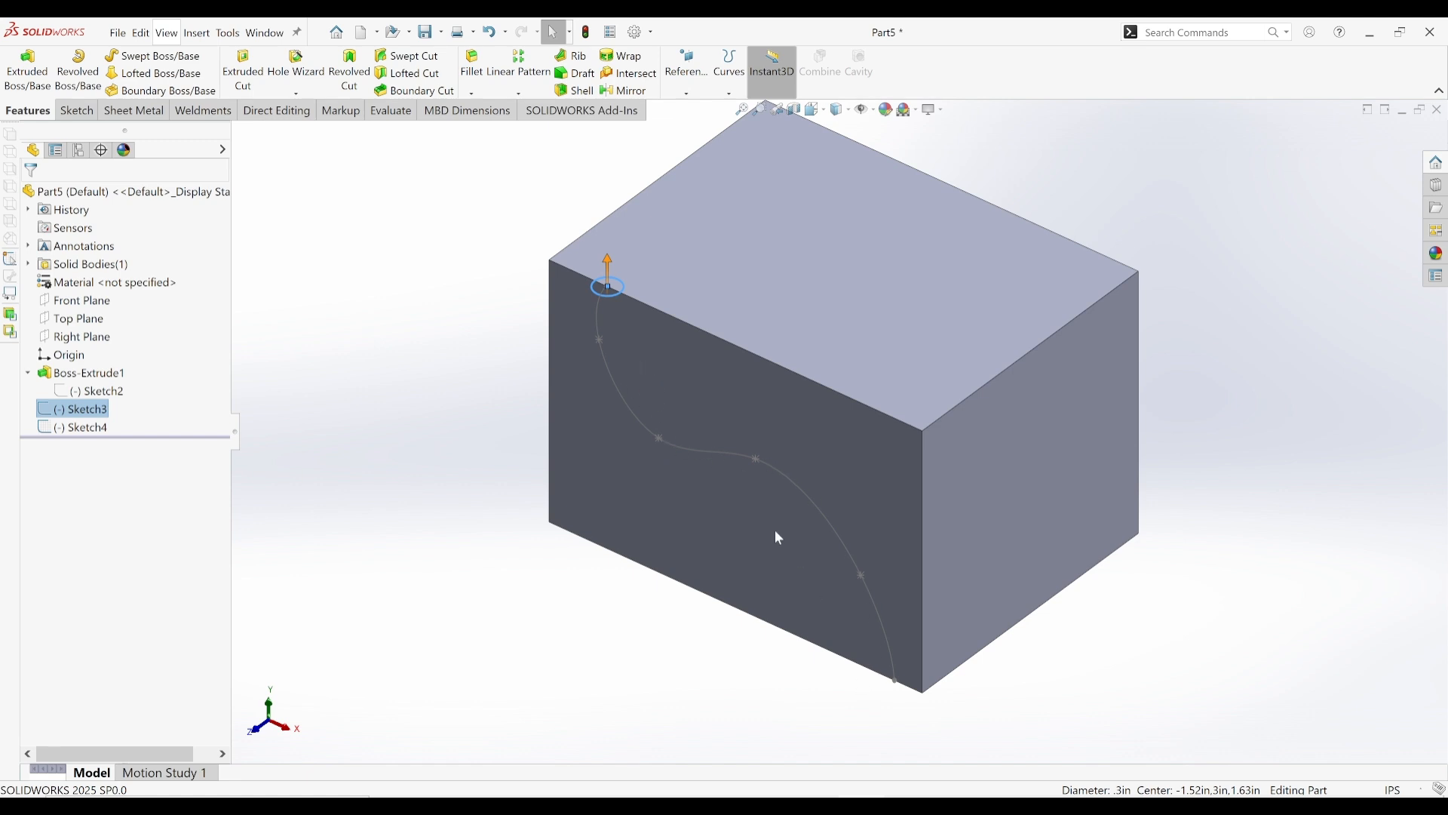
click(407, 56)
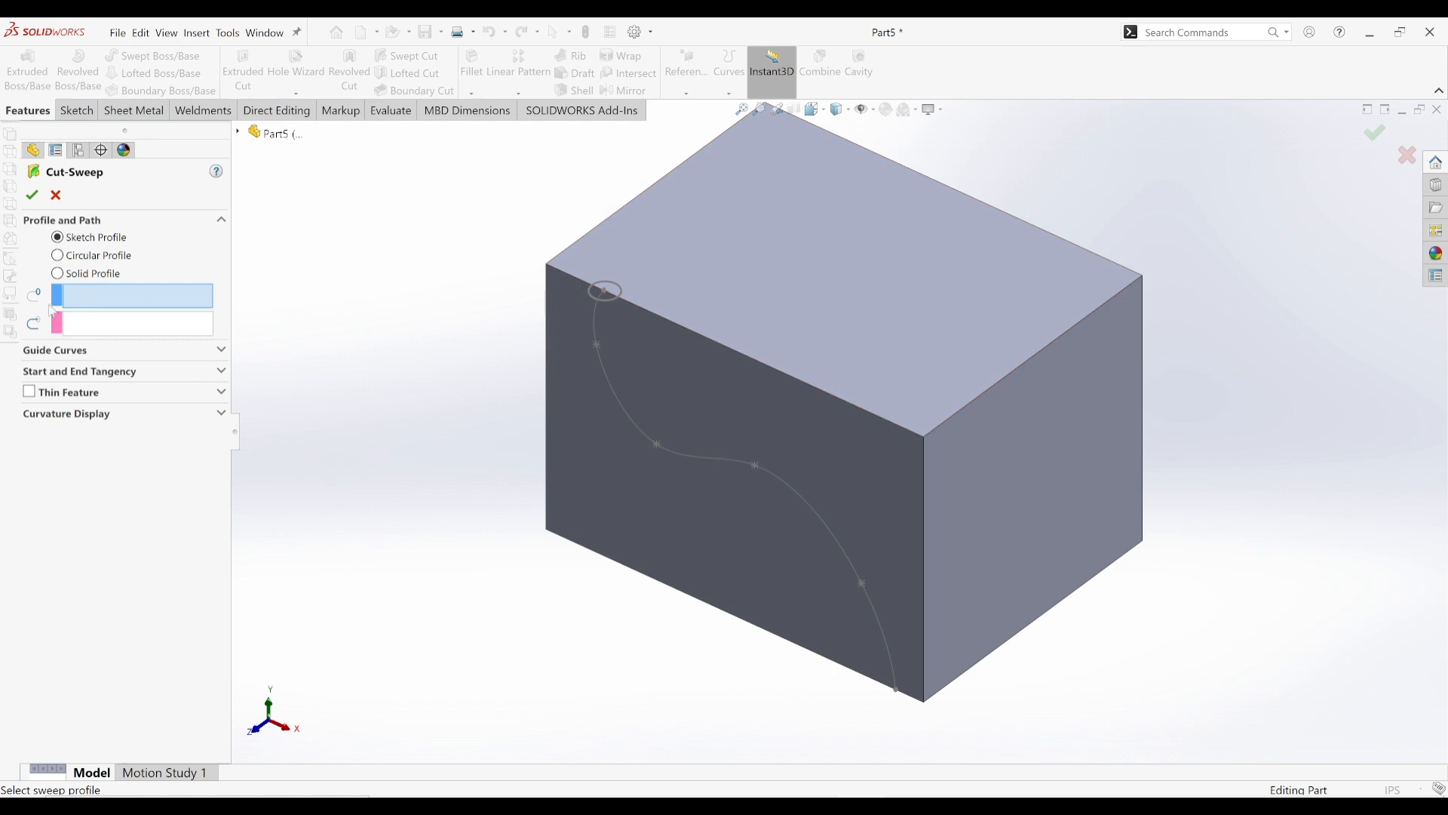
scroll(628, 309, down, 3)
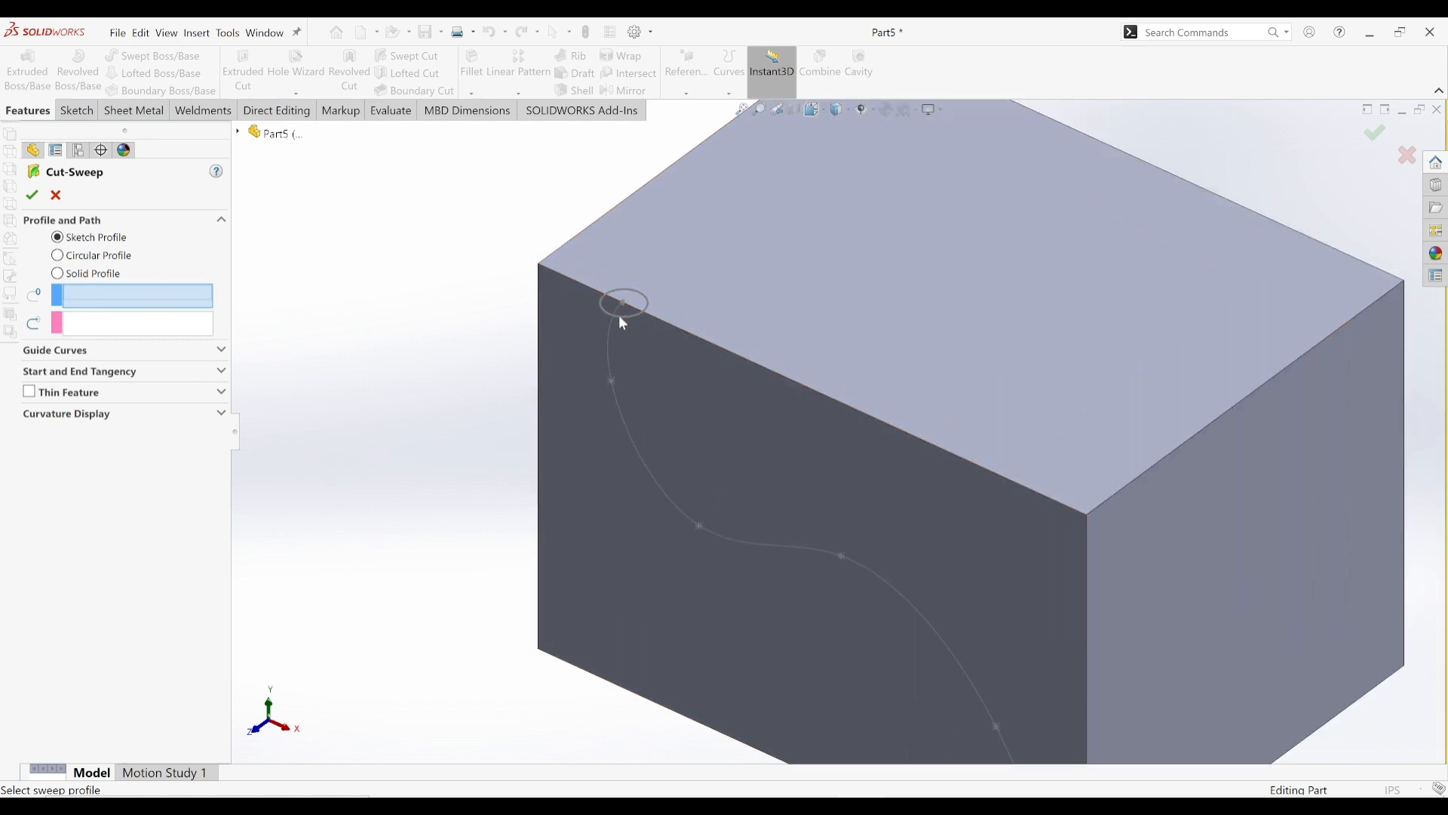
click(620, 316)
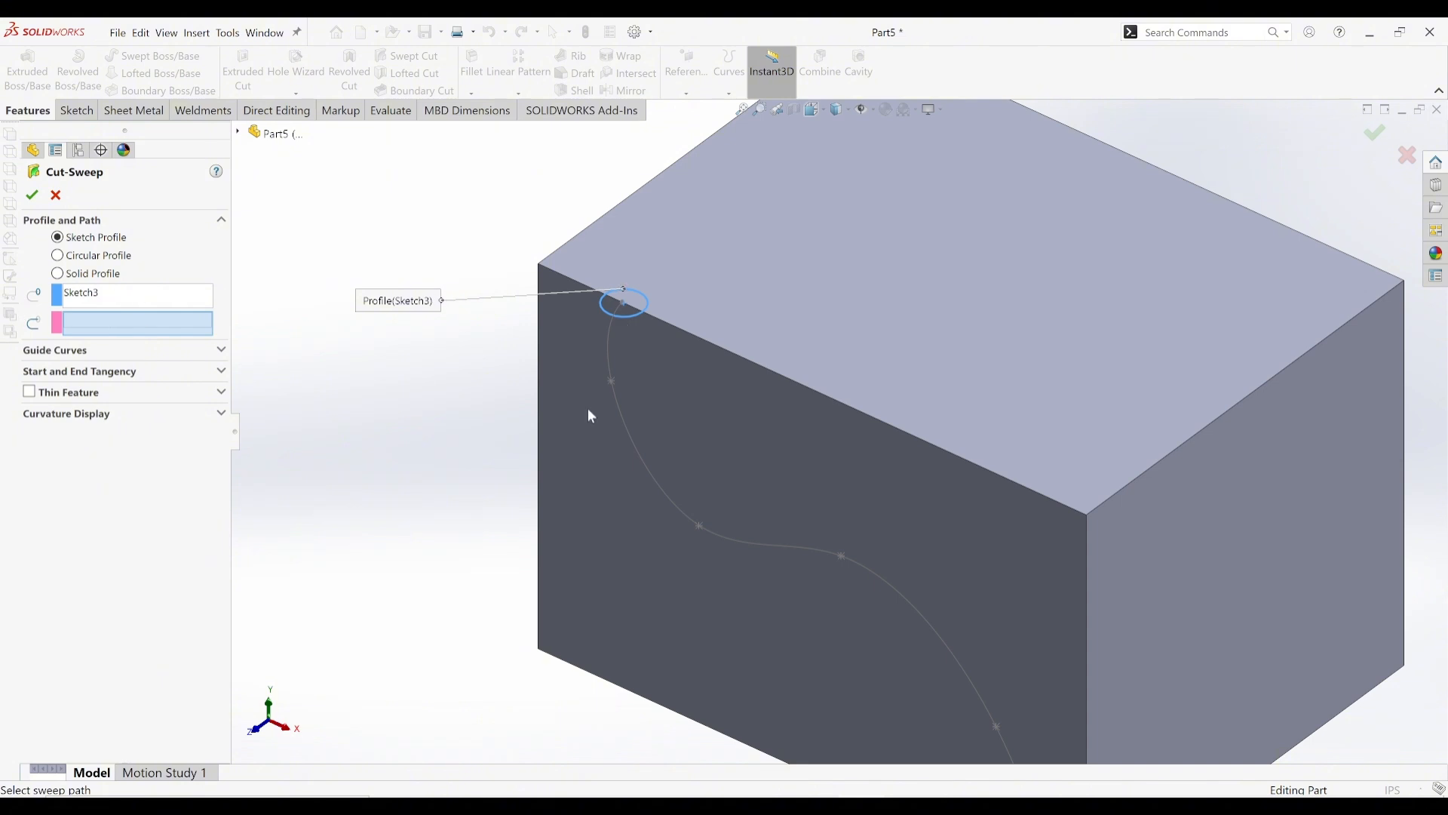
click(647, 475)
scroll(839, 437, up, 2)
scroll(1071, 585, up, 1)
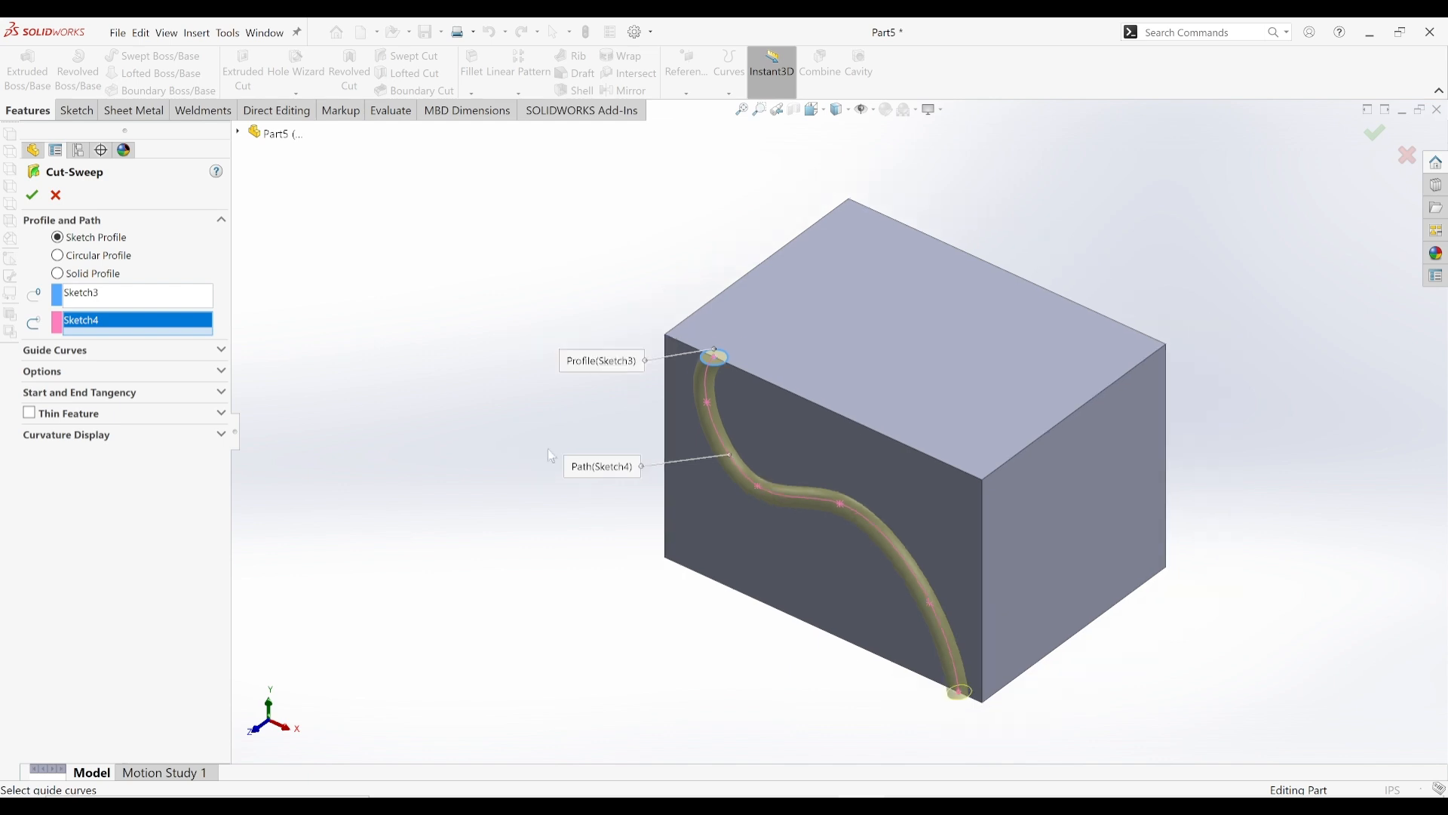
click(31, 195)
scroll(977, 583, down, 1)
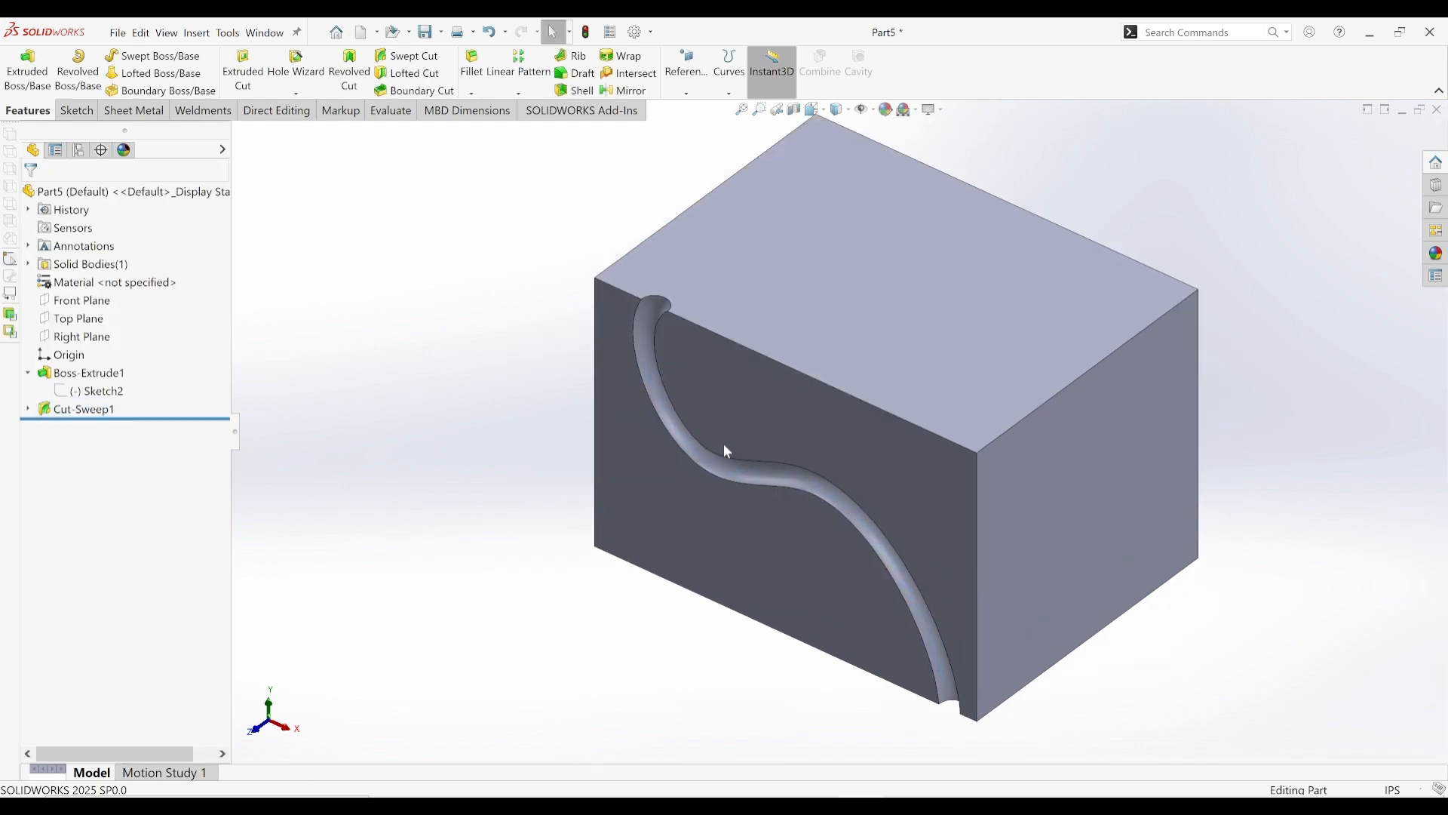